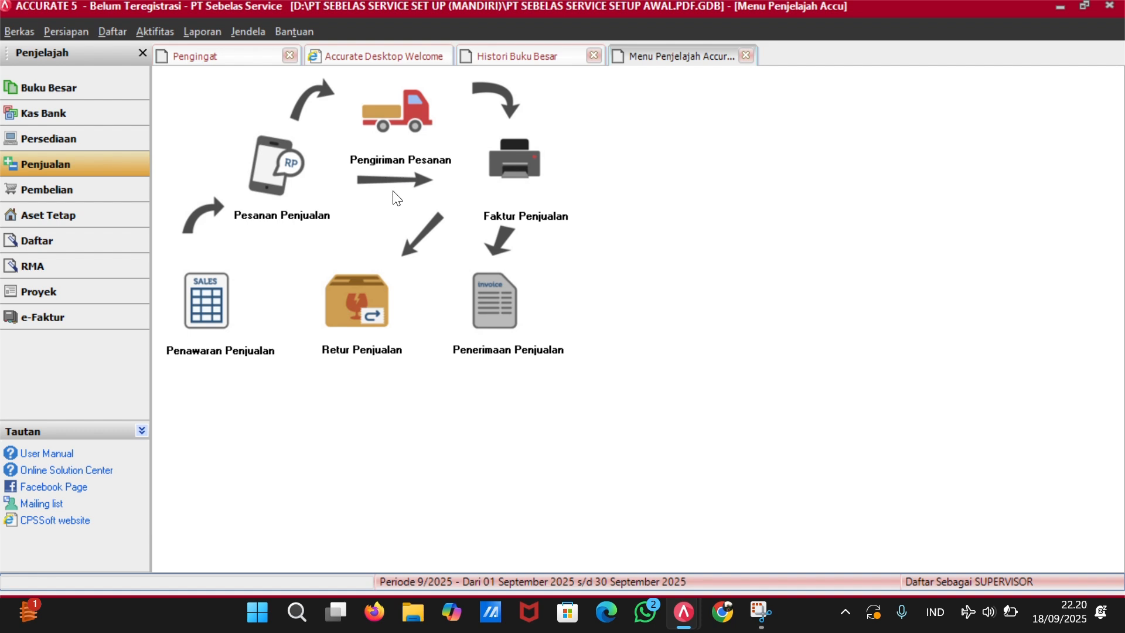
Start a new sales invoice with PO number CR0801.
click(464, 35)
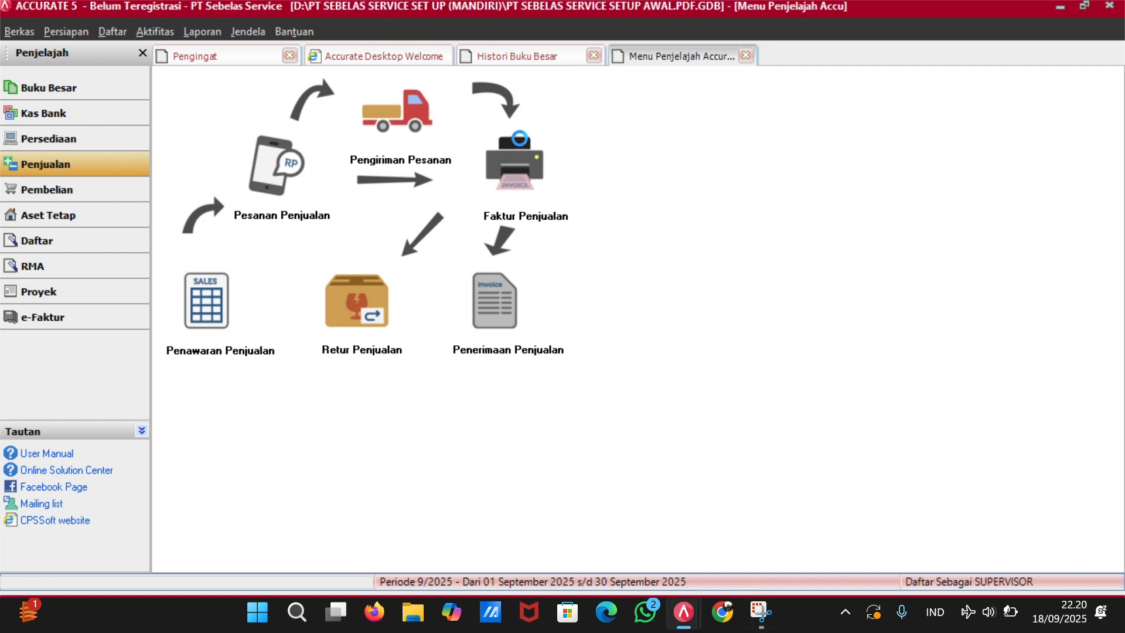
click(515, 143)
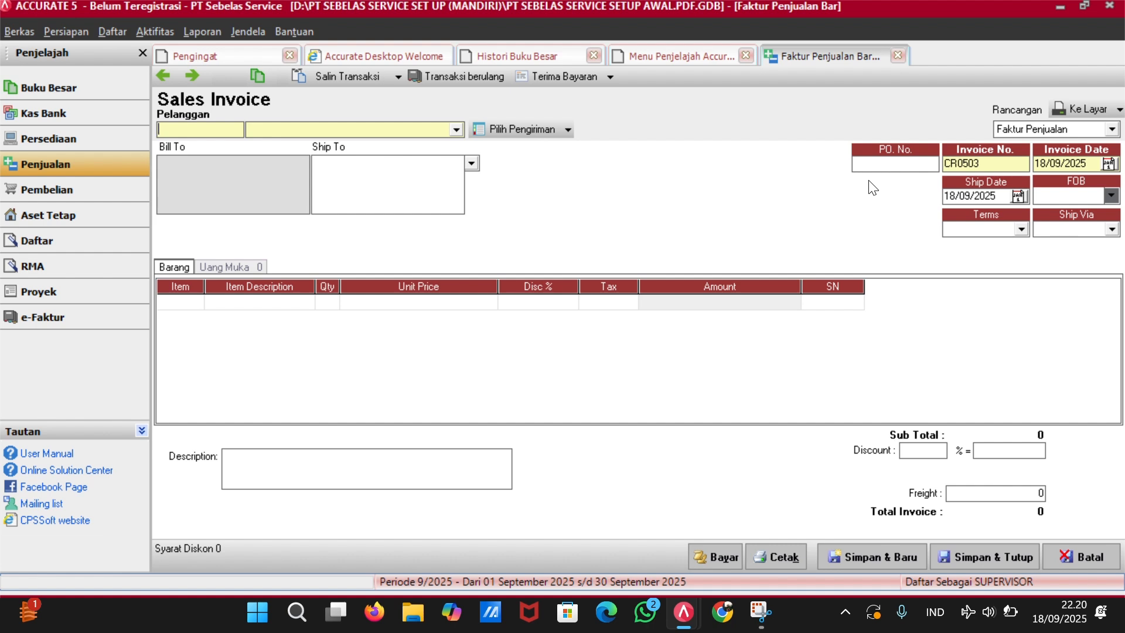
click(872, 158)
text(CR0801)
Set the invoice date and ship date to 08/01/23.
click(1093, 163)
key(BackSpace)
key(BackSpace)
key(BackSpace)
key(BackSpace)
key(BackSpace)
key(BackSpace)
key(BackSpace)
key(BackSpace)
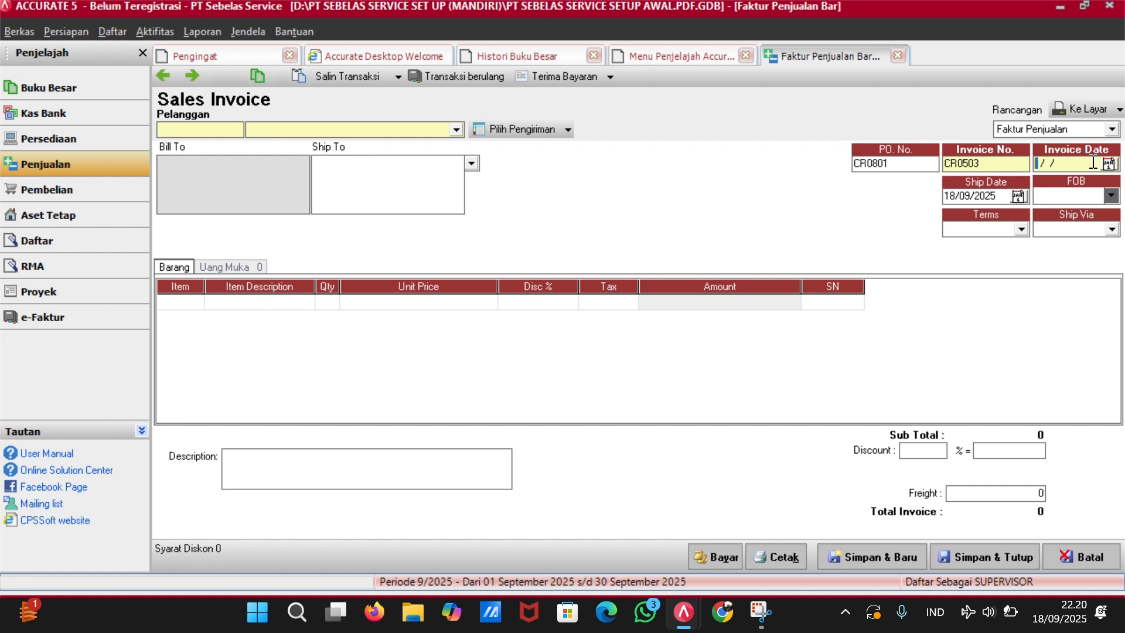
text(08/01/23)
key(Tab)
text(0)
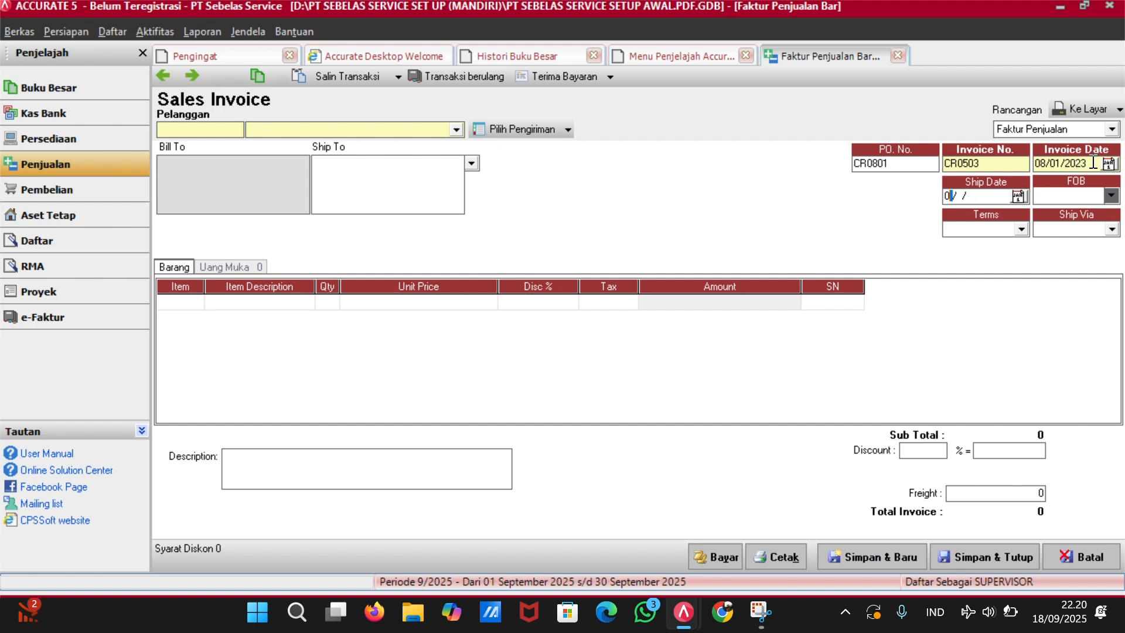
text(8/01/23)
Choose Pelanggan Umum as customer and add the JASA1 Cuci AC Standar line.
click(323, 129)
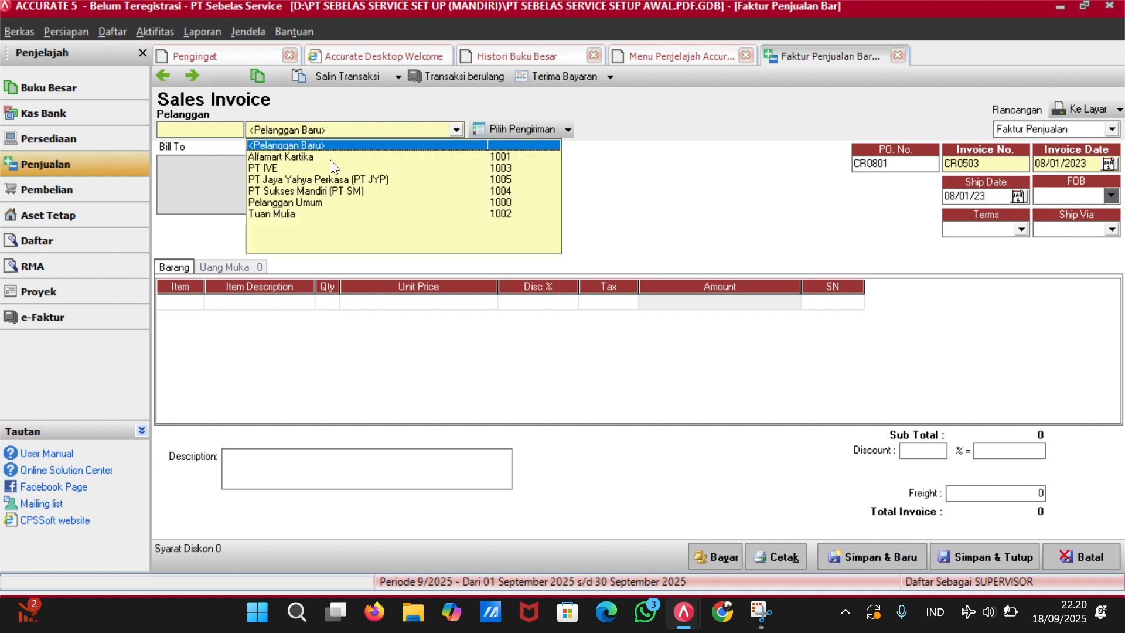
click(326, 200)
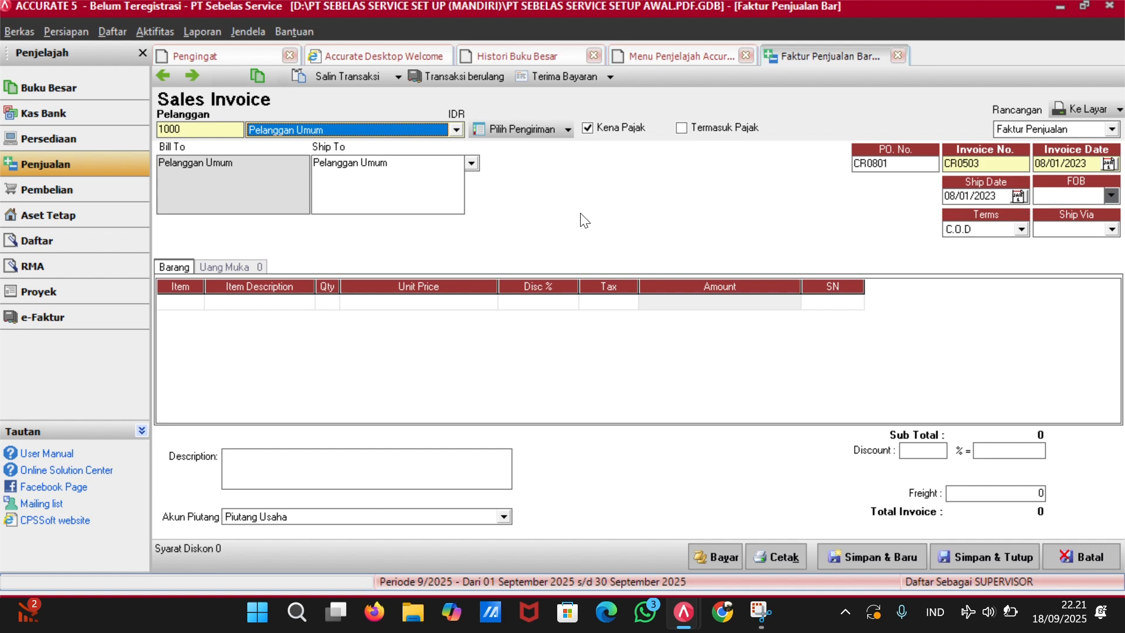
click(180, 304)
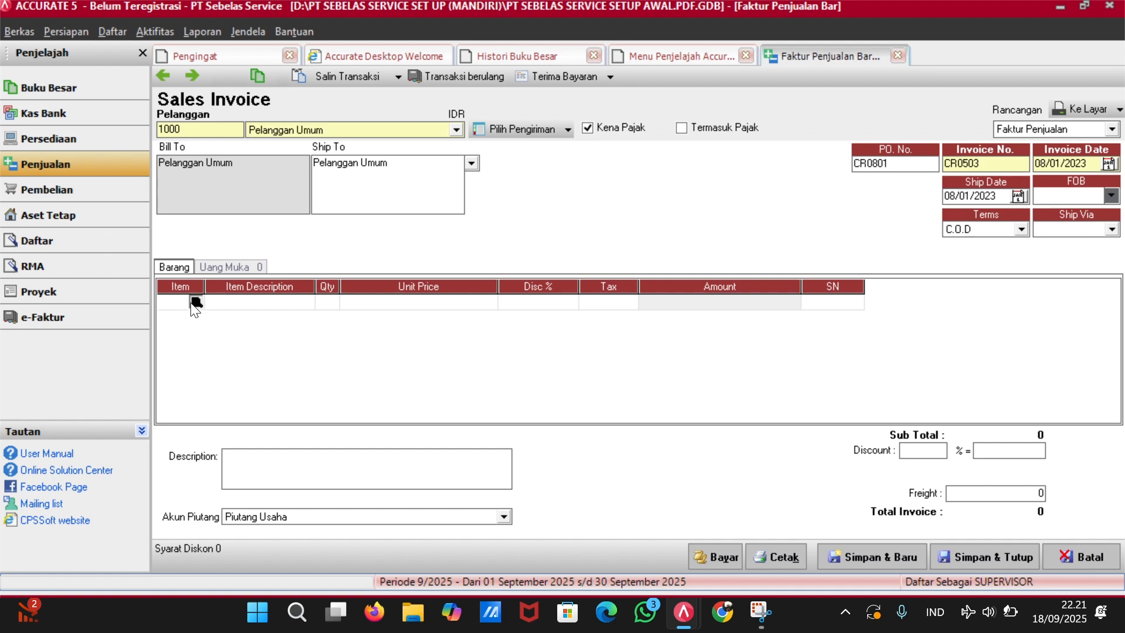
click(193, 303)
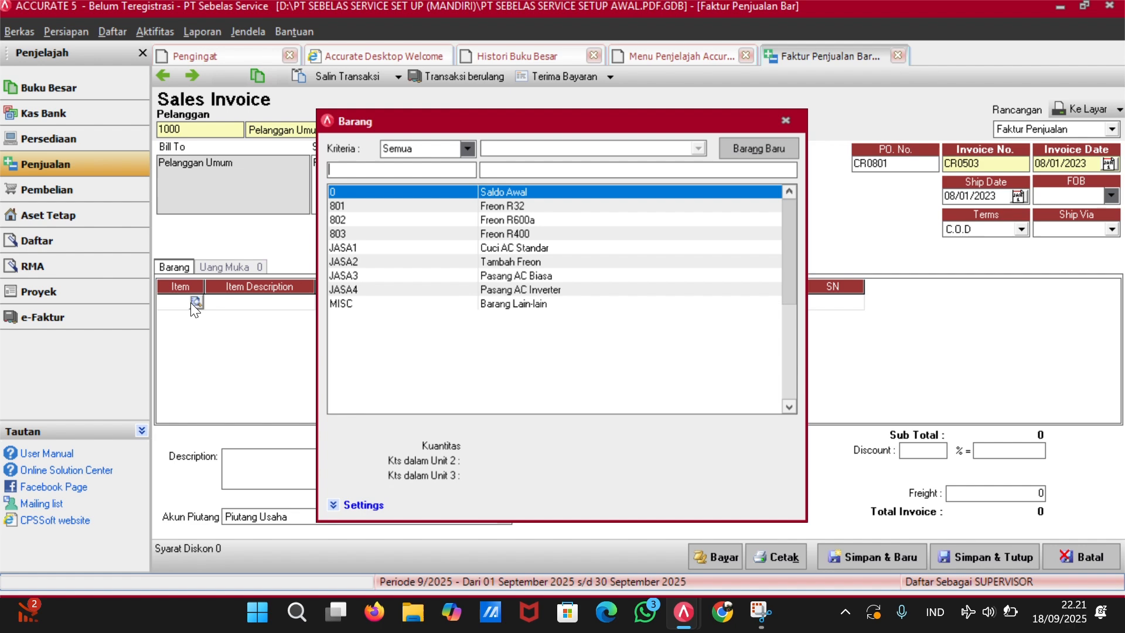
click(529, 246)
double_click(528, 246)
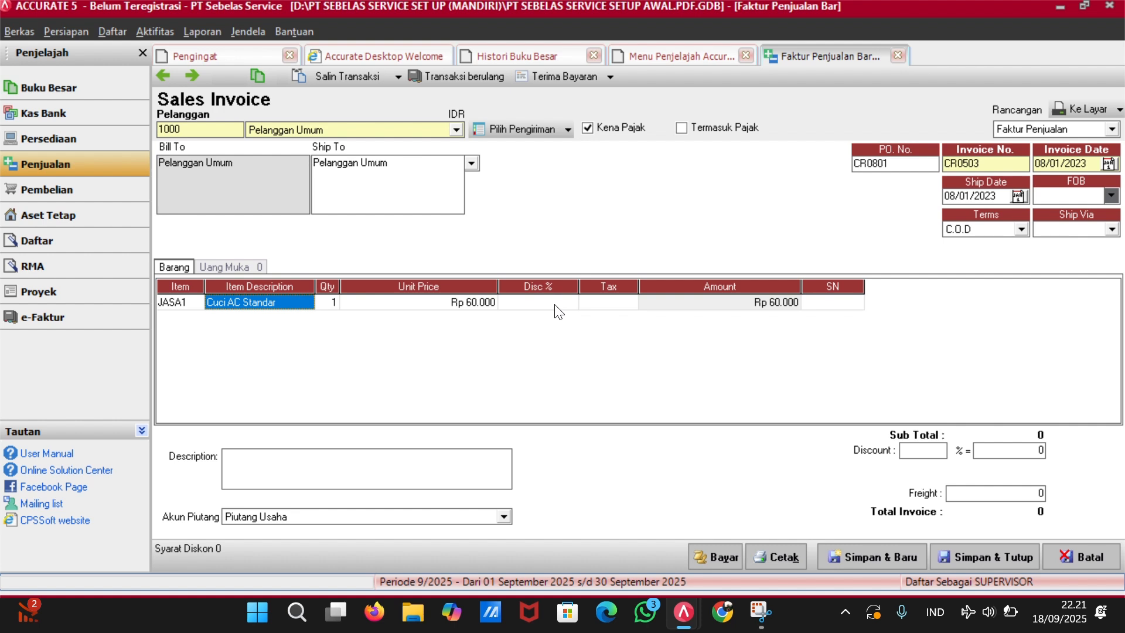
Give the JASA1 line tax code T and quantity 5.
click(603, 312)
text(T)
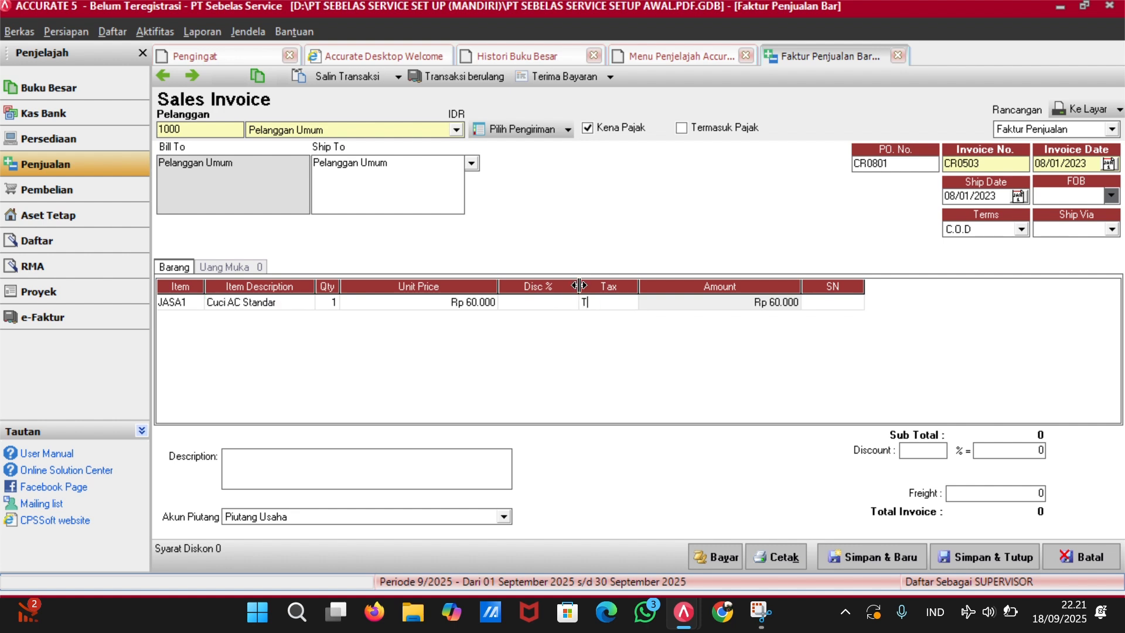
key(Tab)
key(Tab)
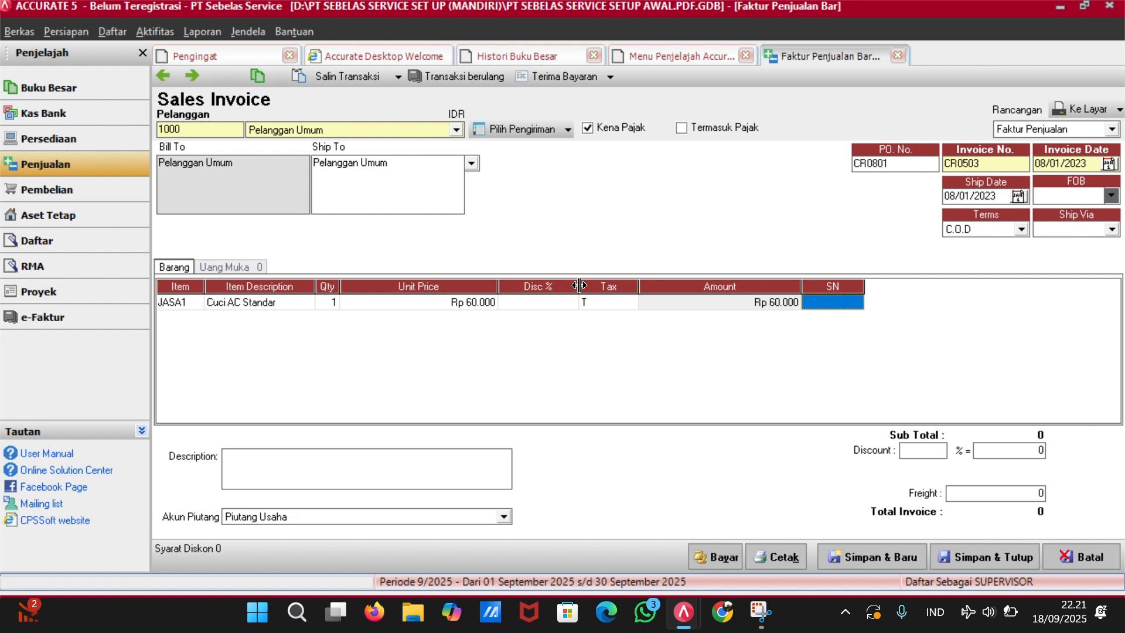
key(Tab)
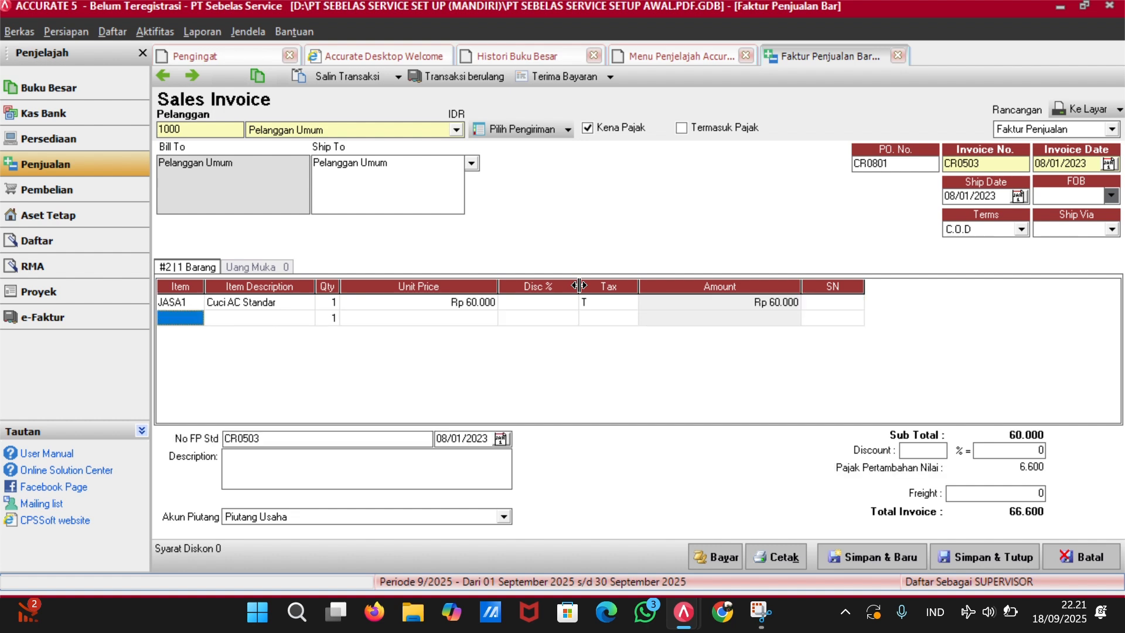
click(326, 303)
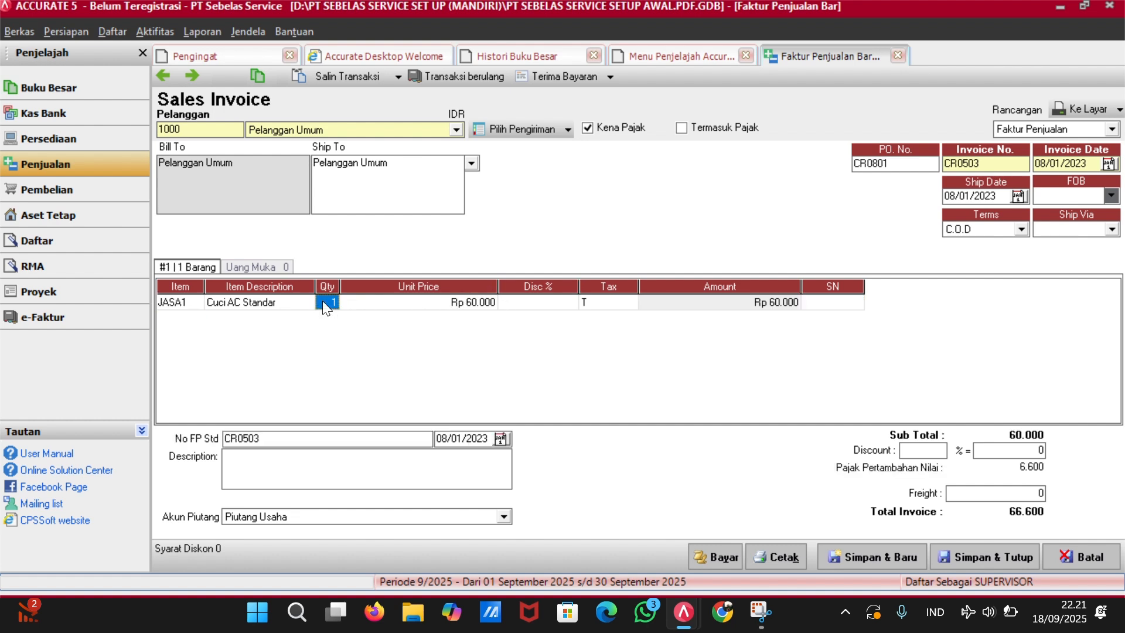
text(5)
key(Tab)
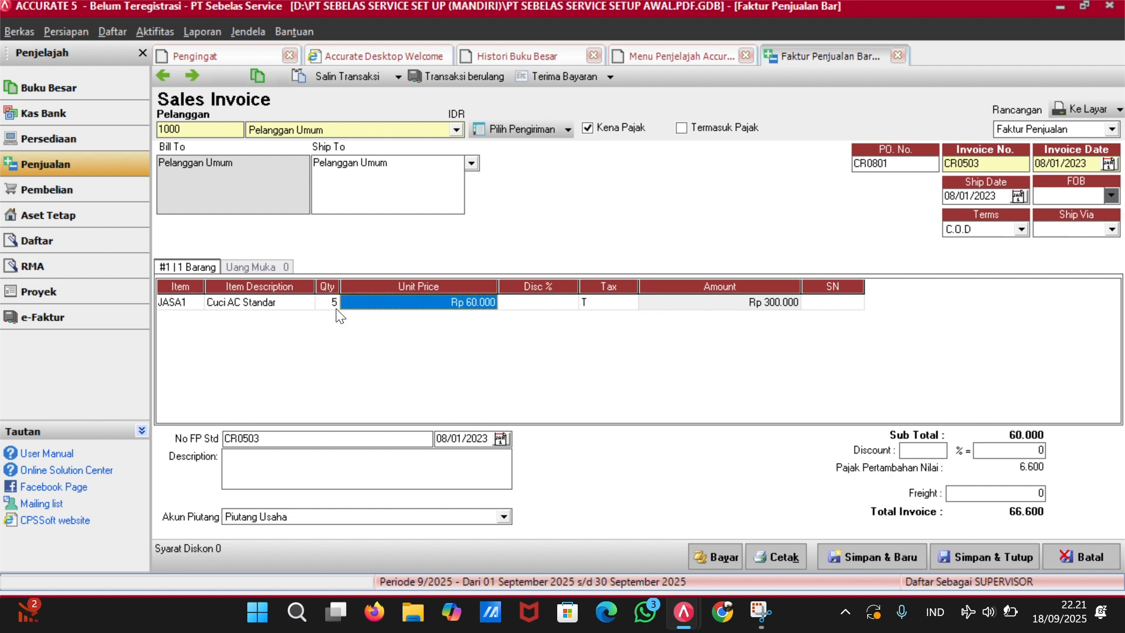
key(Tab)
key(Tab)
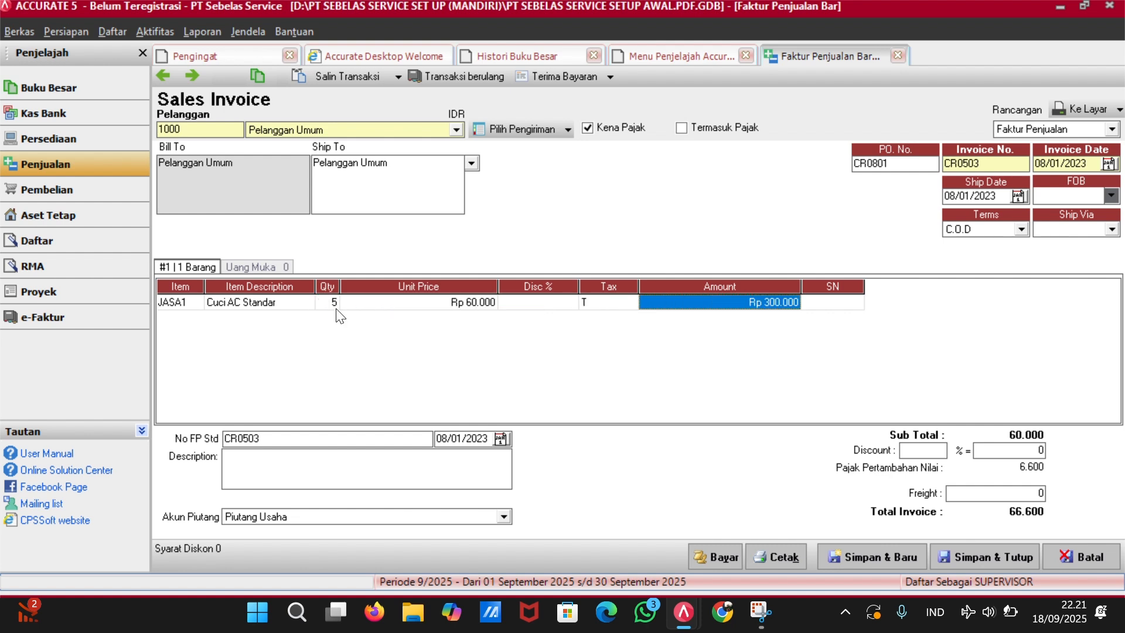
key(Tab)
key(Tab)
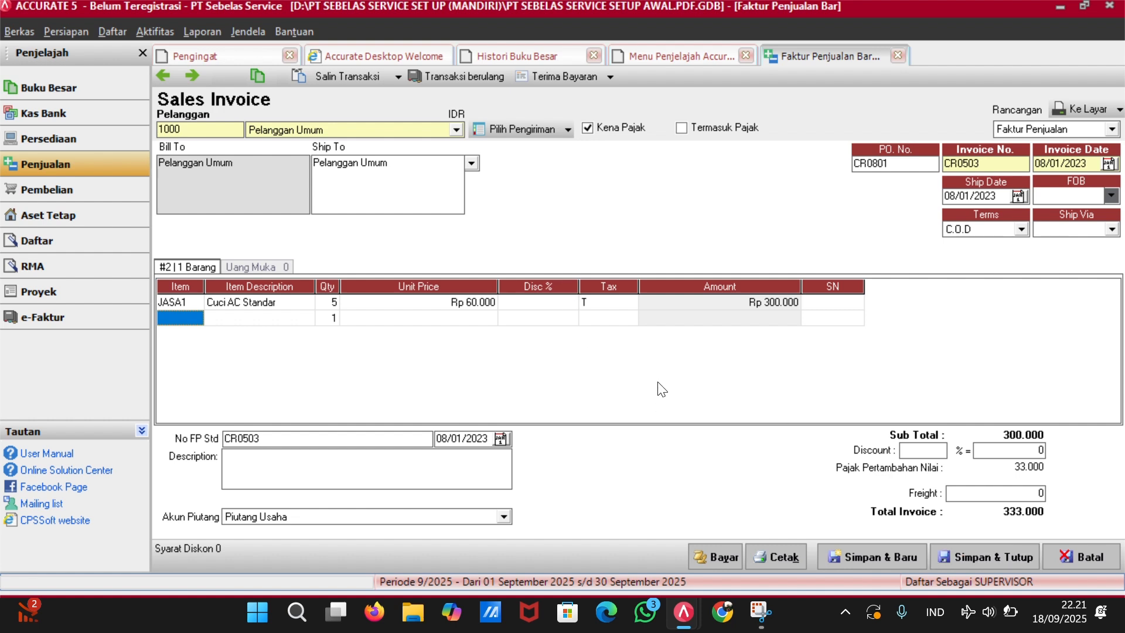
Delete the empty second row and save the 333.000 invoice.
click(846, 318)
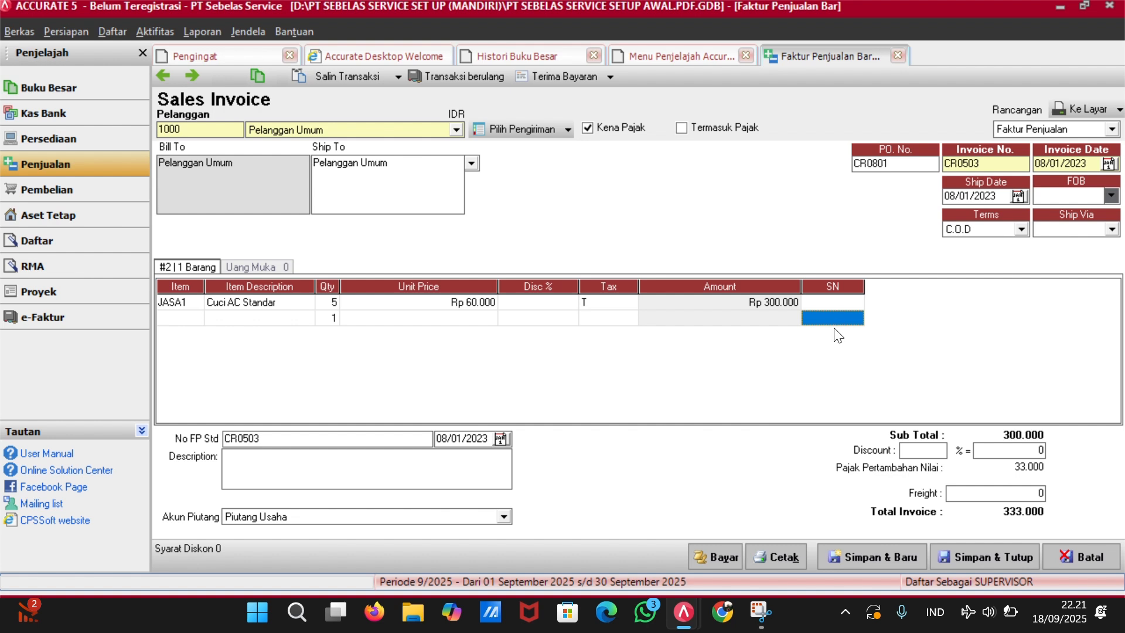
right_click(837, 321)
click(886, 355)
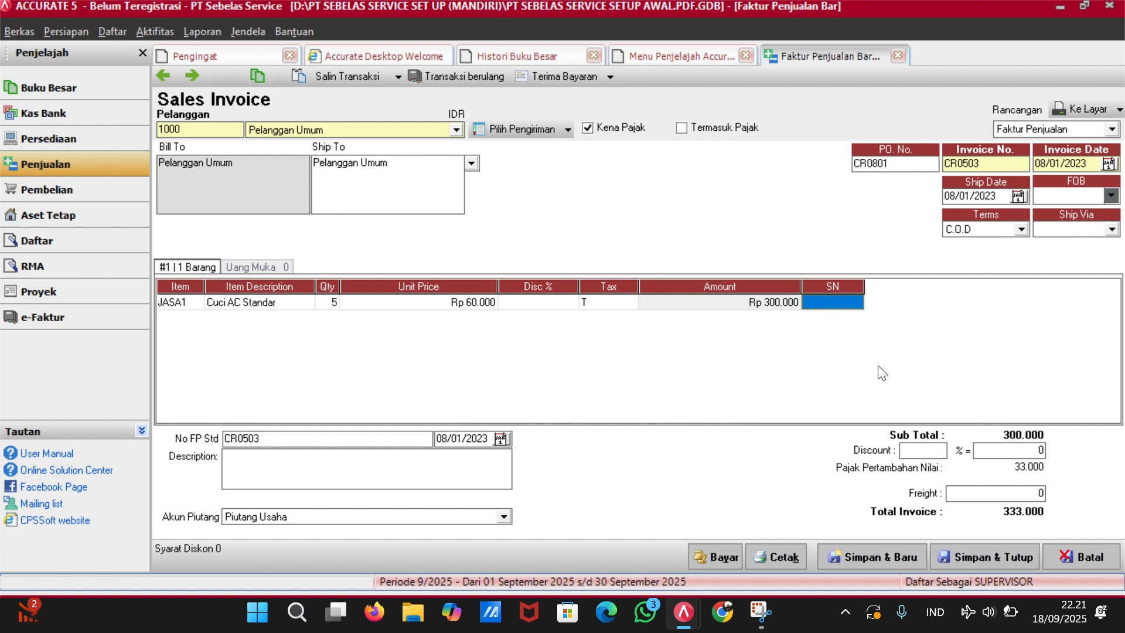
click(960, 555)
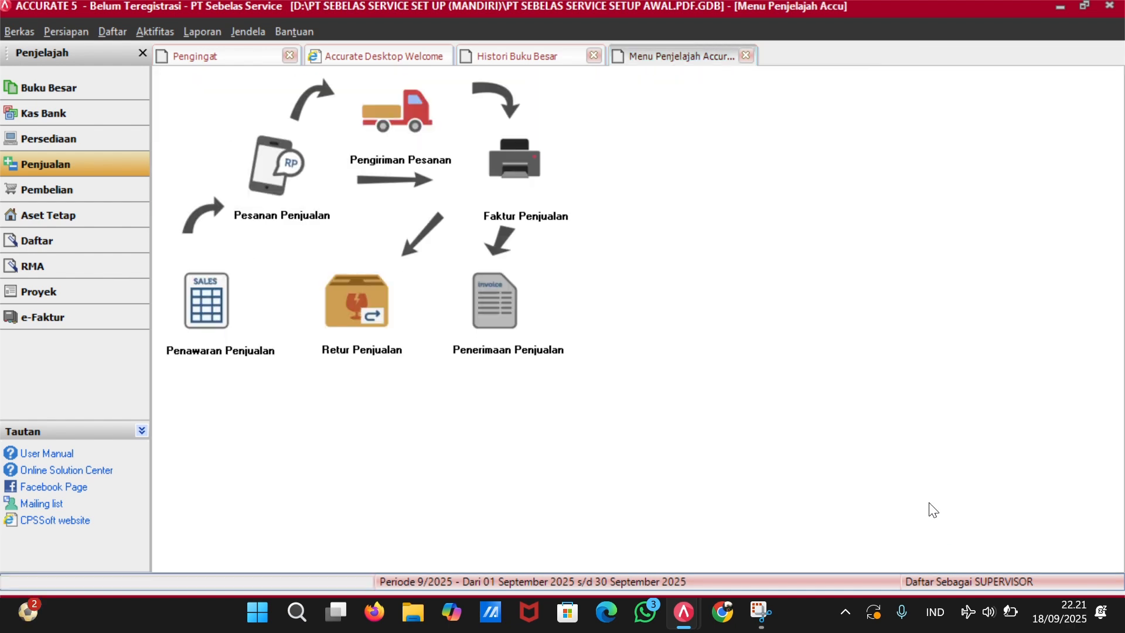
Start a customer receipt from Pelanggan Umum with payment date 08/01/23.
click(511, 338)
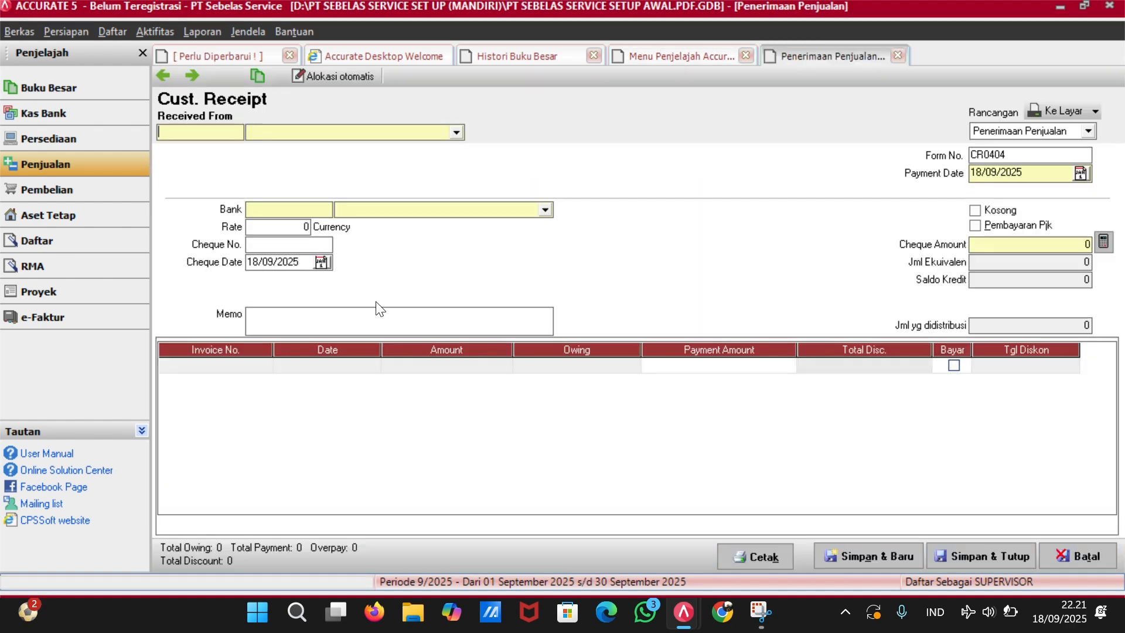
click(456, 133)
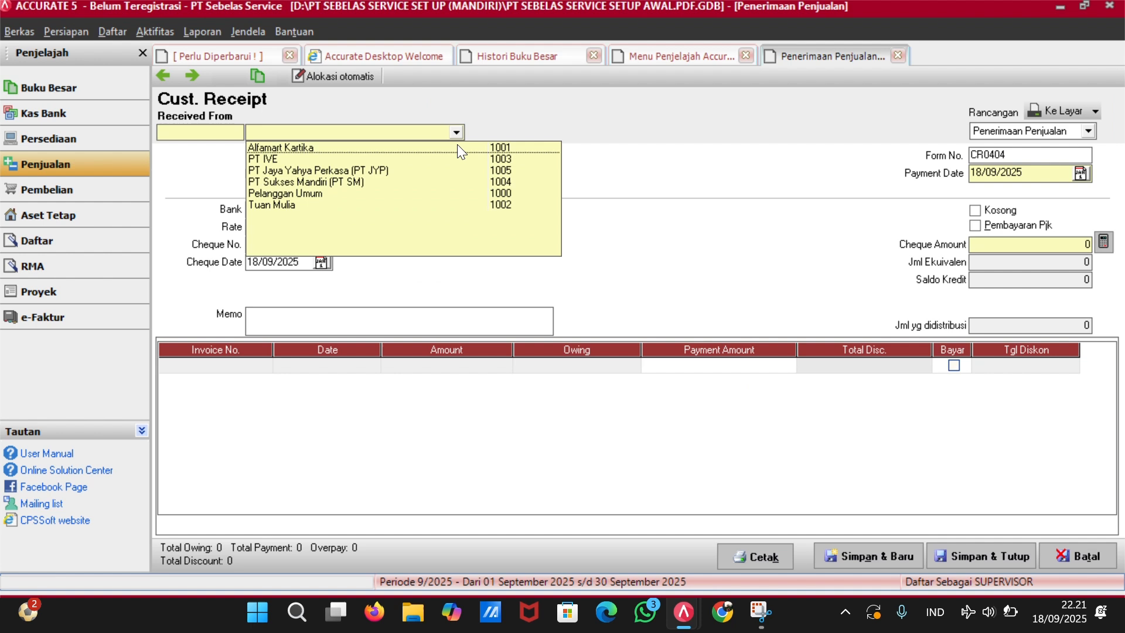
click(401, 193)
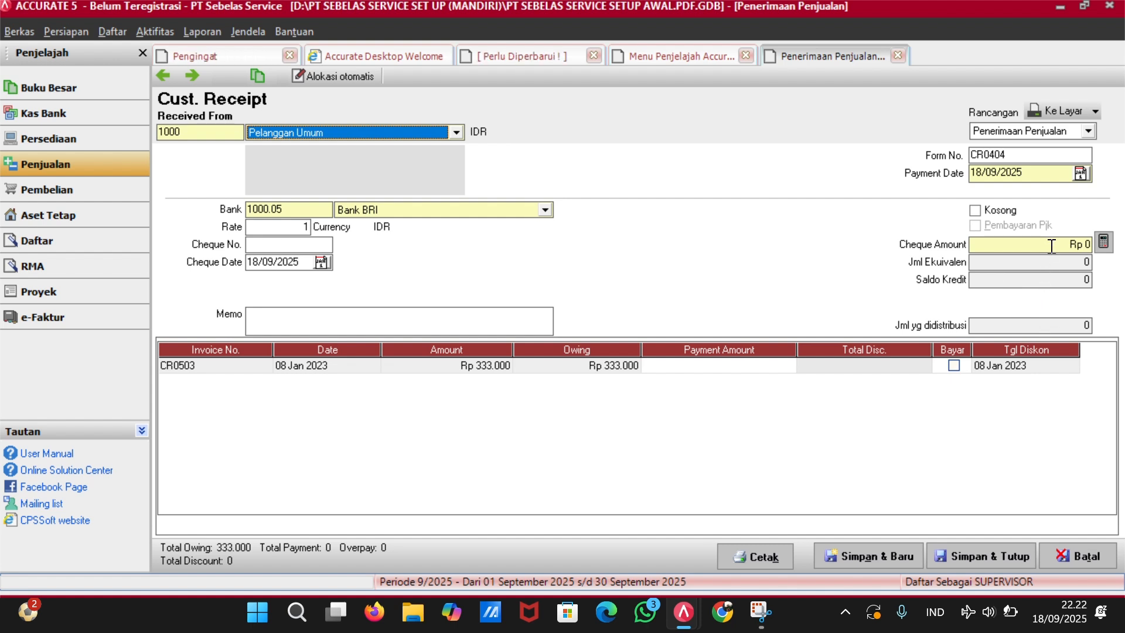
click(1047, 171)
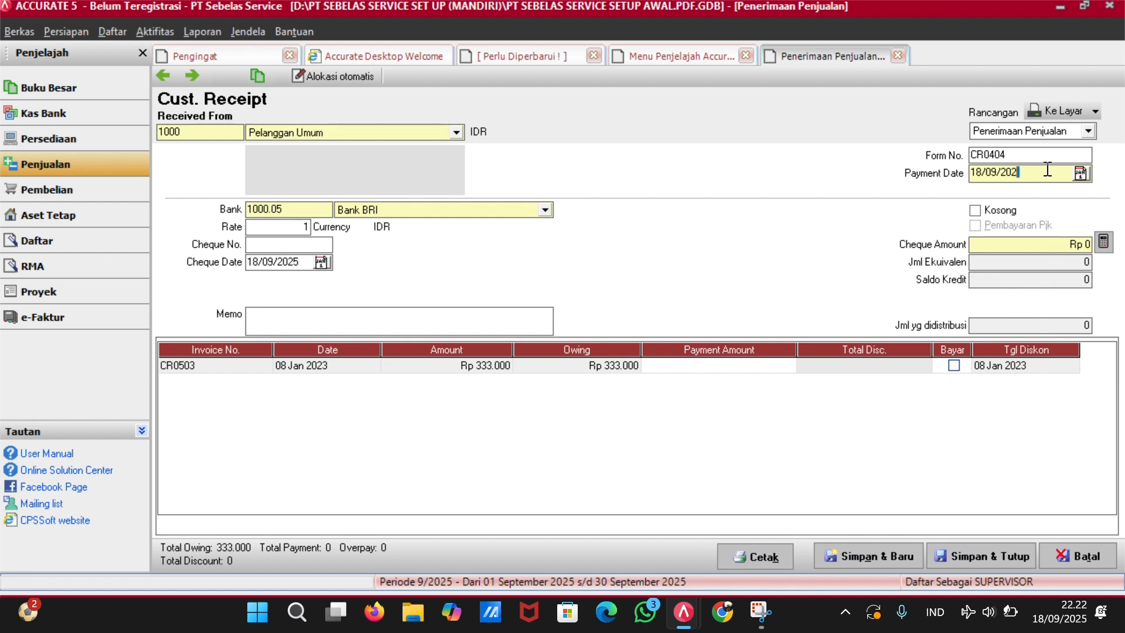
key(BackSpace)
key(BackSpace)
key(BackSpace)
key(BackSpace)
key(BackSpace)
key(BackSpace)
key(BackSpace)
key(BackSpace)
text(01/0)
text(1)
key(BackSpace)
key(BackSpace)
key(BackSpace)
key(BackSpace)
text(08/01/23)
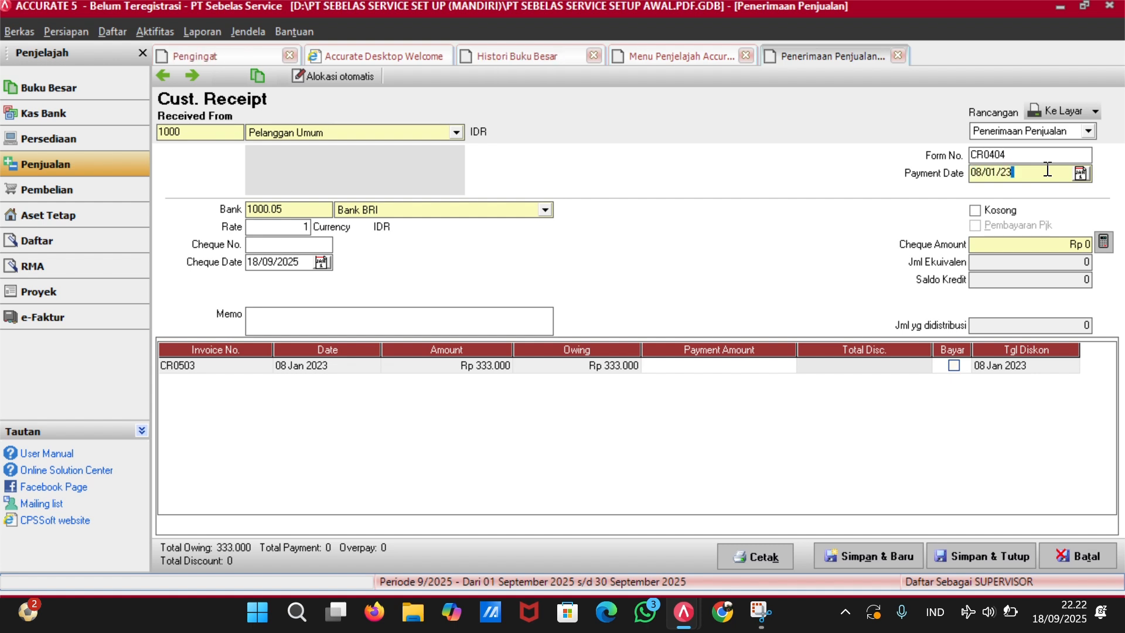
Change the receipt's form number to CR0801.
click(1053, 153)
key(BackSpace)
key(BackSpace)
key(BackSpace)
text(801)
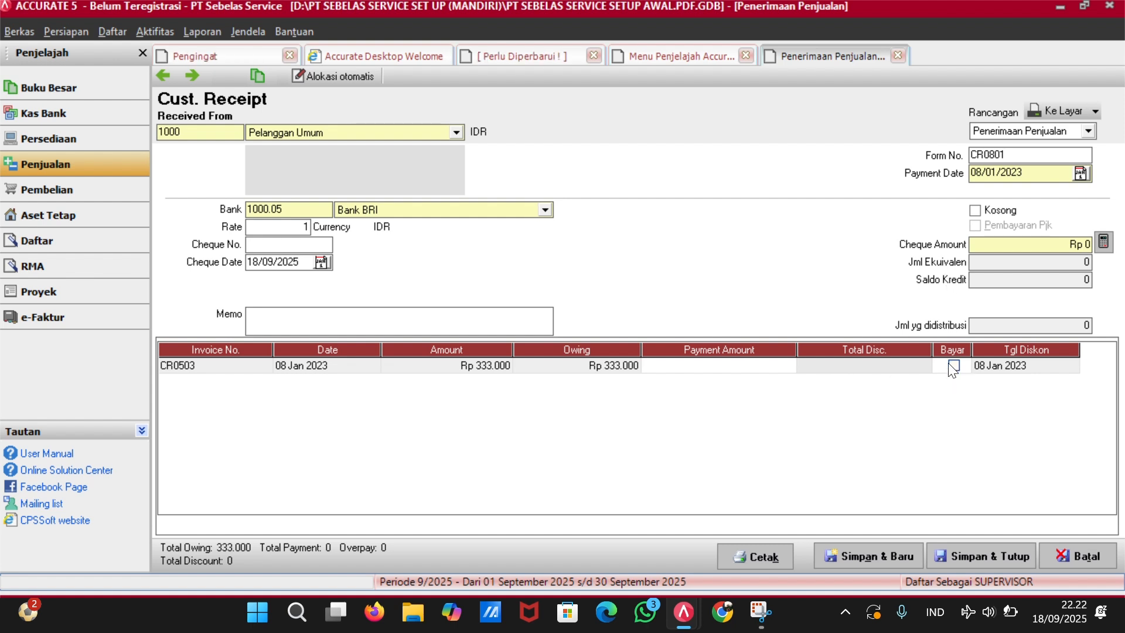
Enter a cheque amount of 333000, mark invoice CR0503 paid, and save the receipt.
click(1013, 243)
text(333000)
key(Tab)
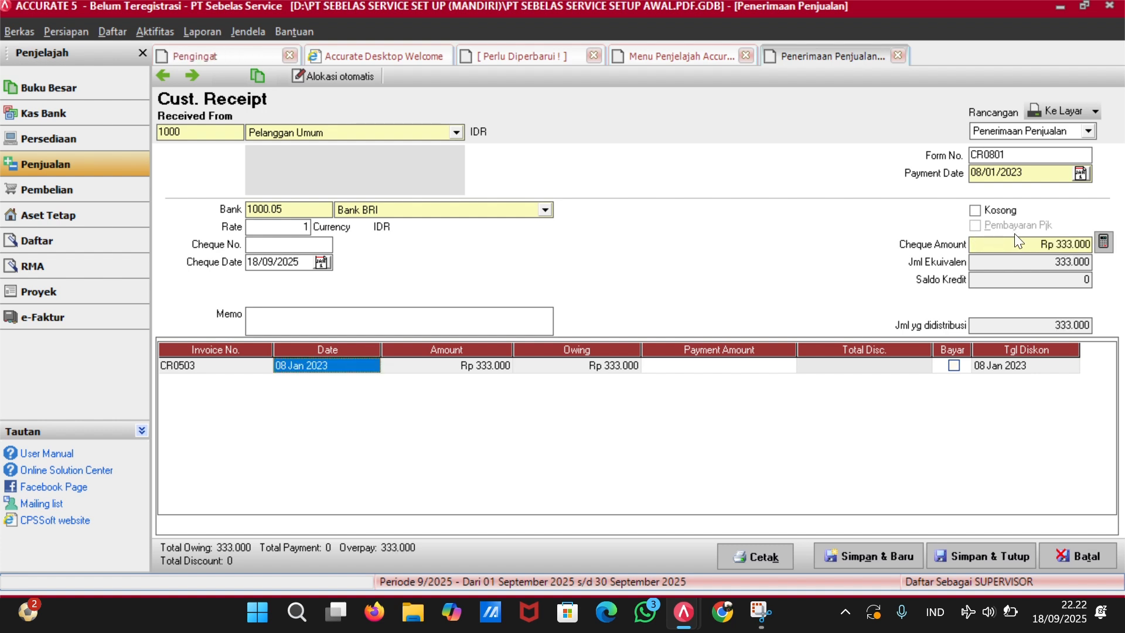
click(953, 366)
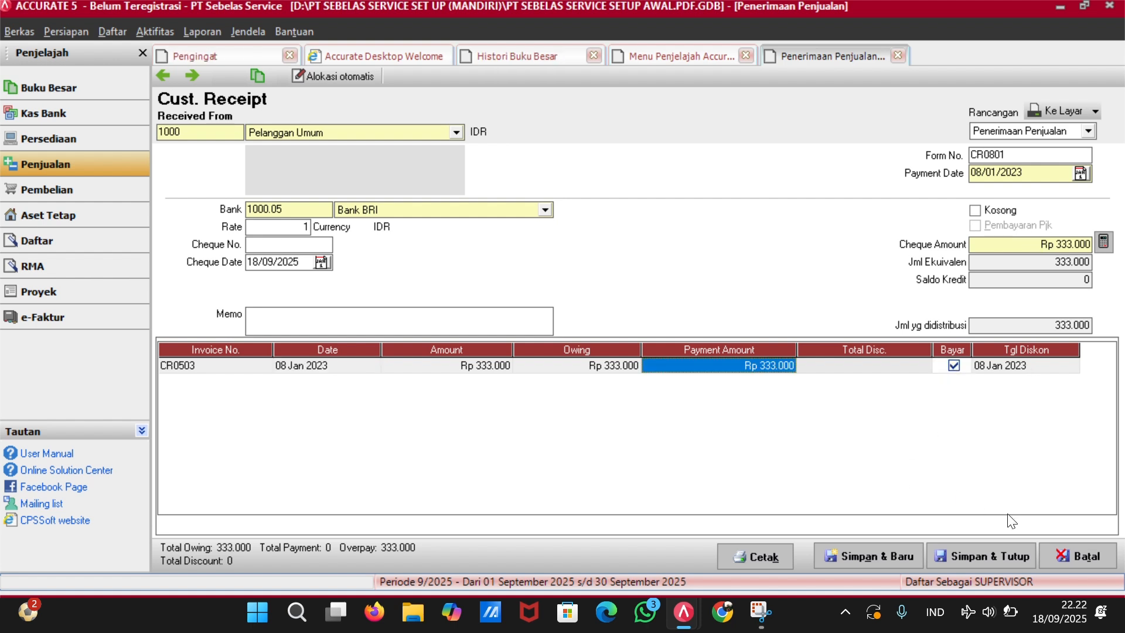
click(988, 557)
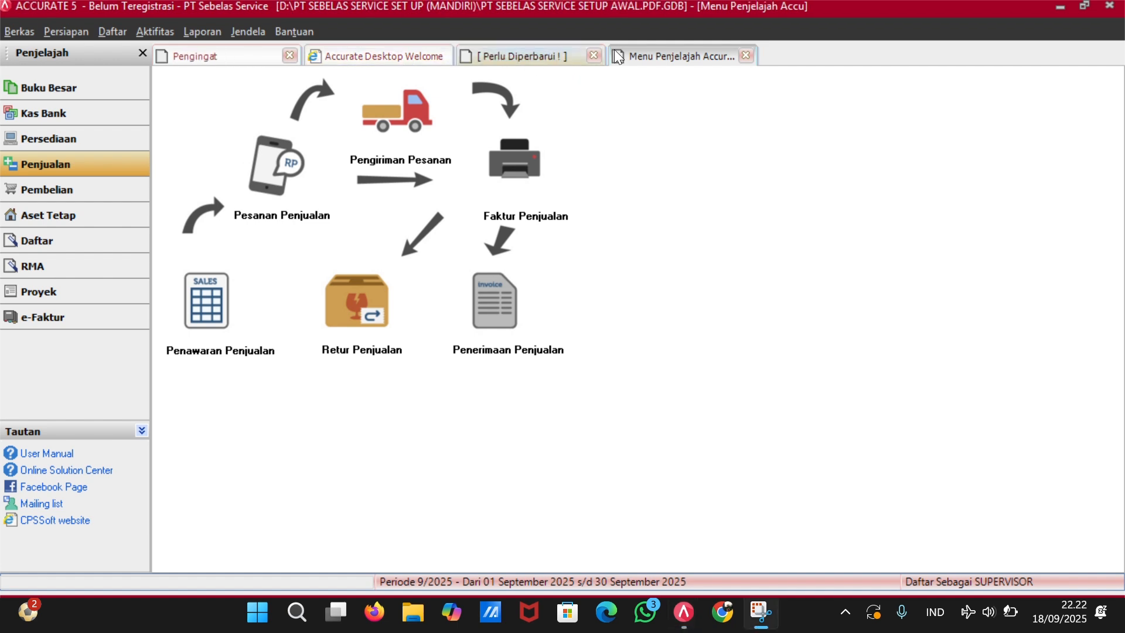
Close the sales overview and inspect payment OP0305 from the ledger history.
click(745, 55)
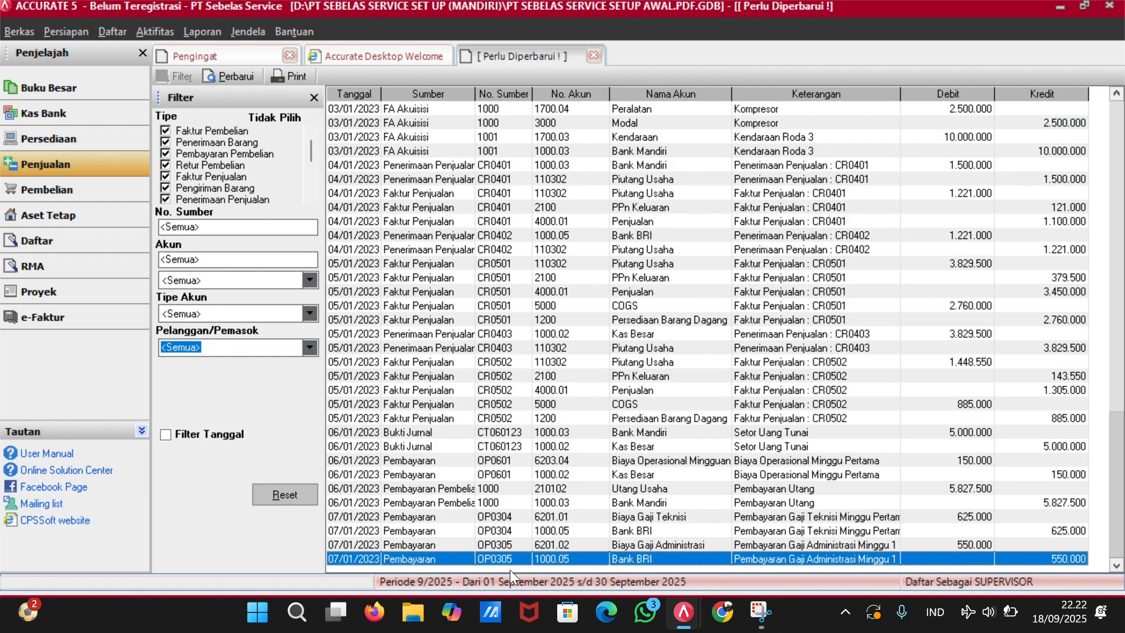
double_click(440, 557)
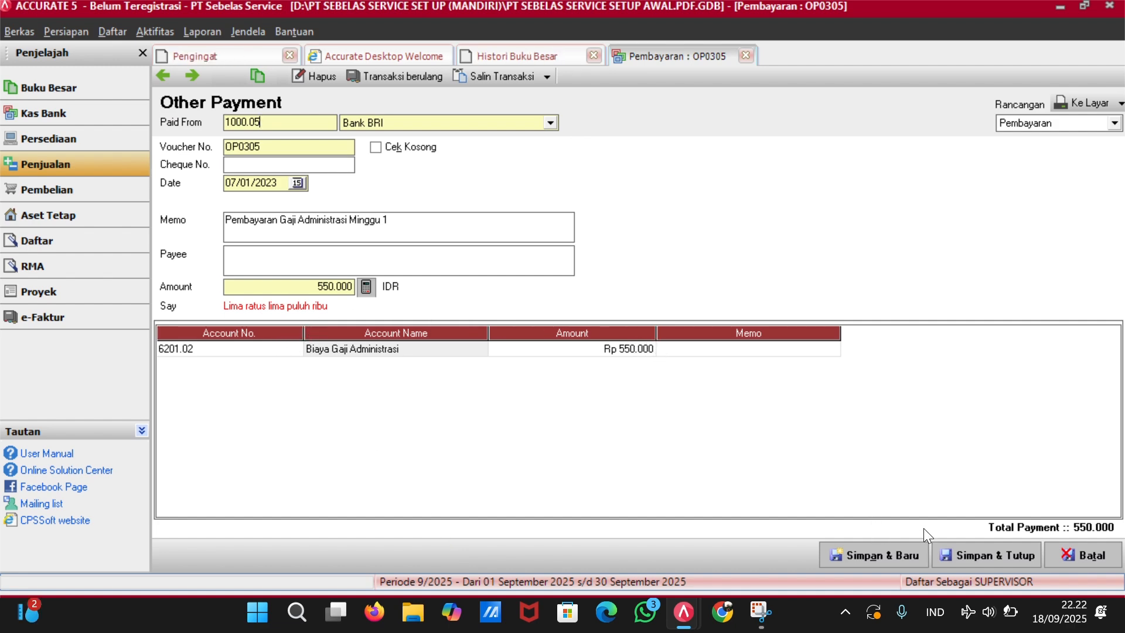
click(954, 554)
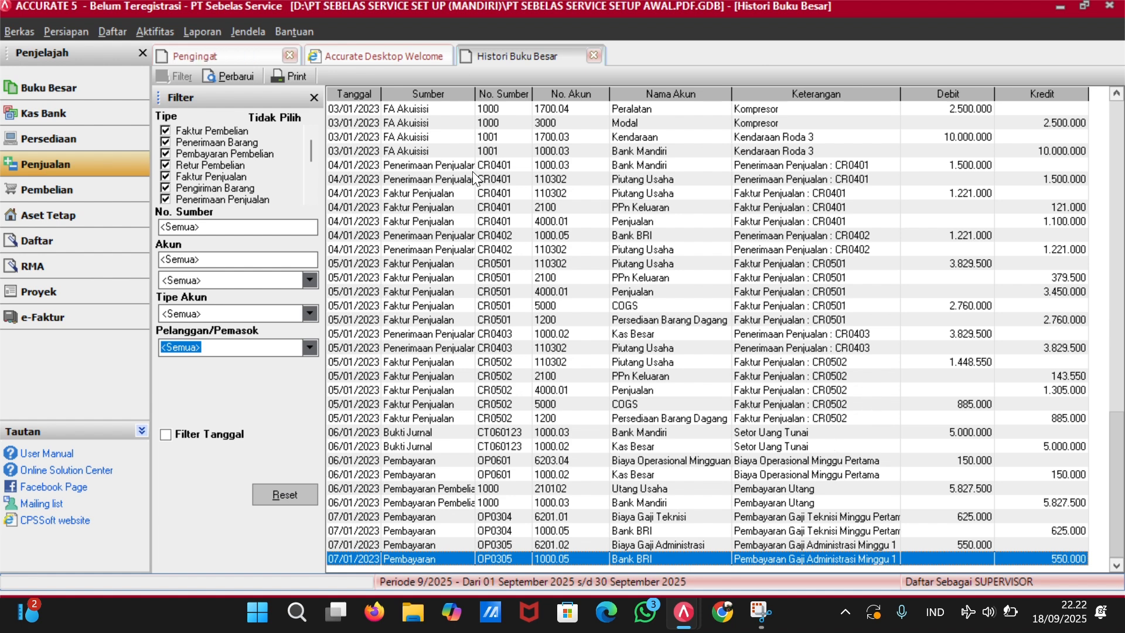
Refresh the ledger history and open receipt CR0801 from its entry.
click(250, 75)
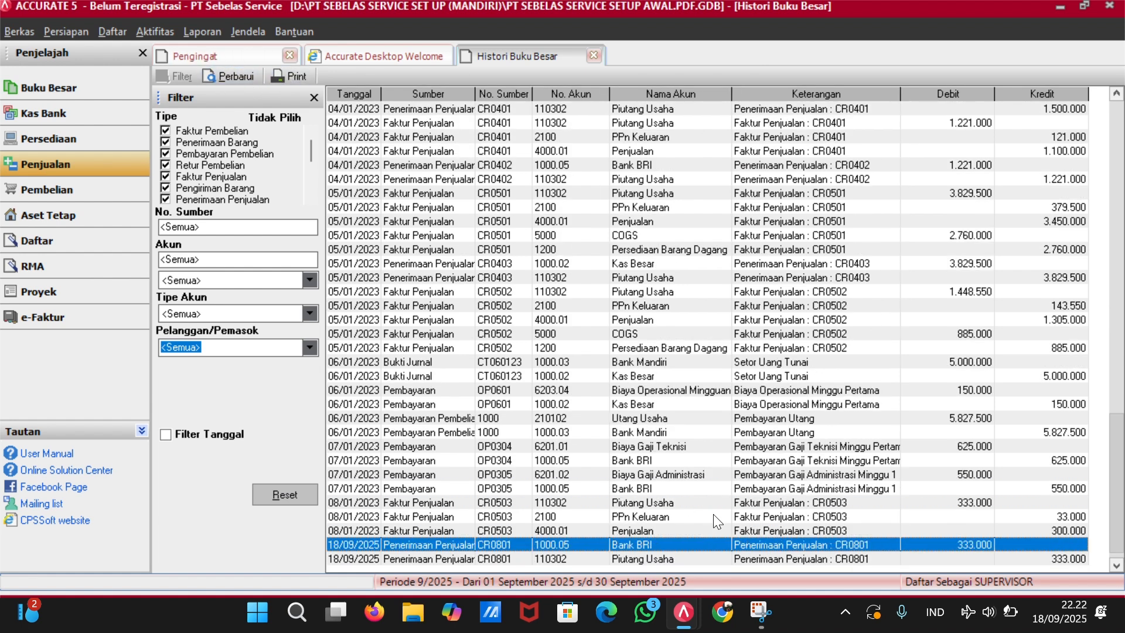
key(Down)
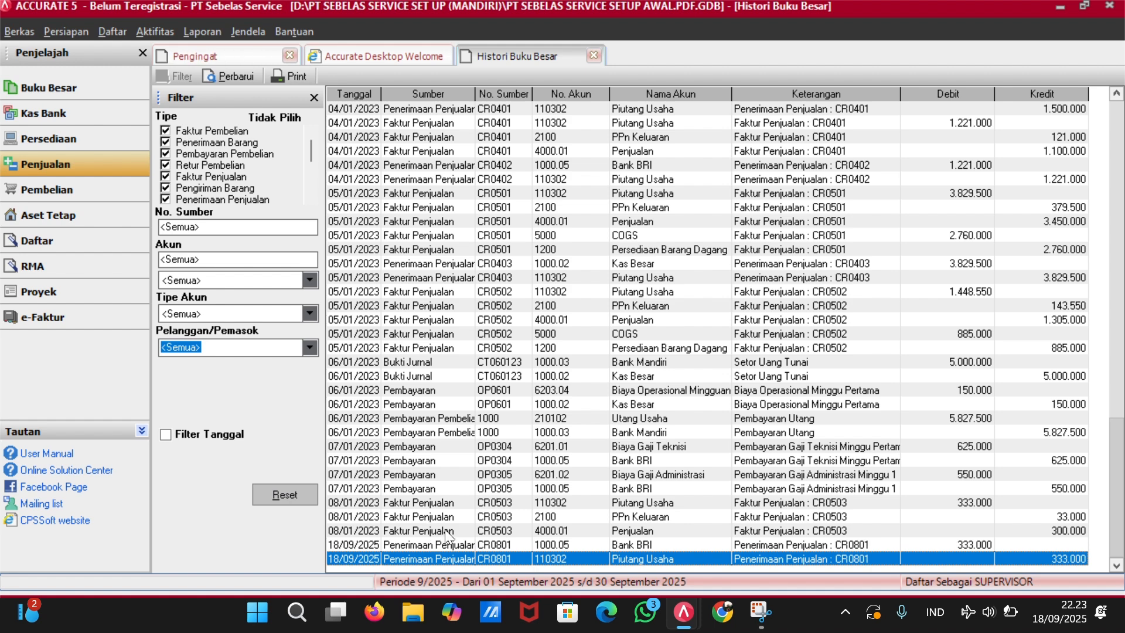
double_click(450, 540)
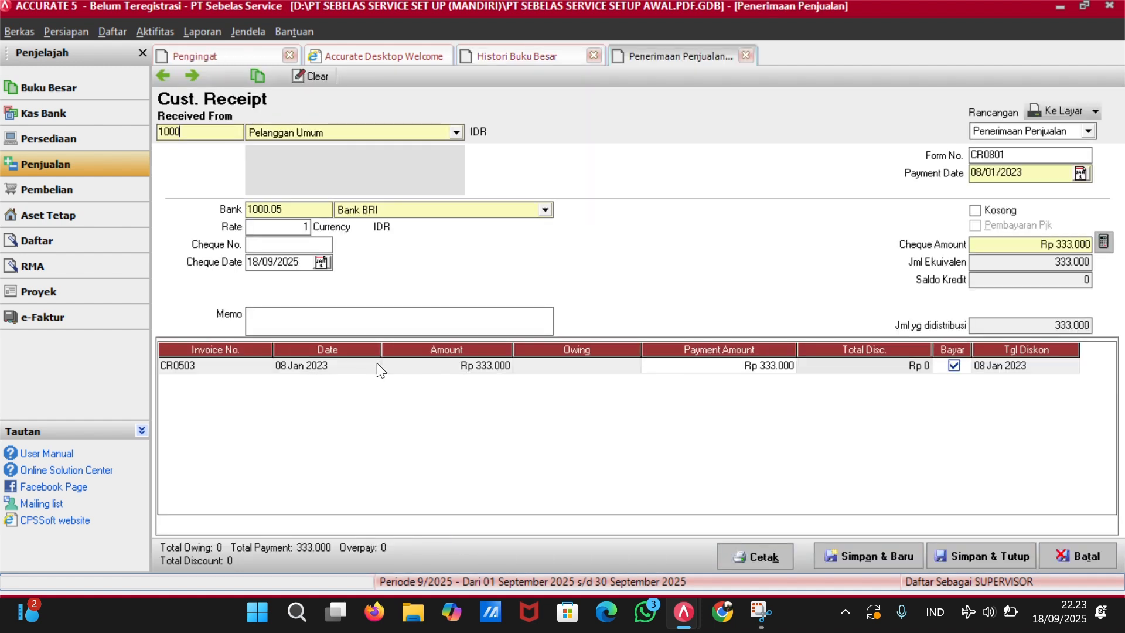
Set cheque date 08/01/2023 and cheque number CR0801, save, and refresh the ledger.
key(BackSpace)
key(BackSpace)
key(BackSpace)
key(BackSpace)
key(BackSpace)
key(BackSpace)
key(BackSpace)
key(BackSpace)
text(08/01/2023)
key(Tab)
click(310, 241)
text(cr)
key(BackSpace)
key(BackSpace)
text(CR0801)
click(951, 553)
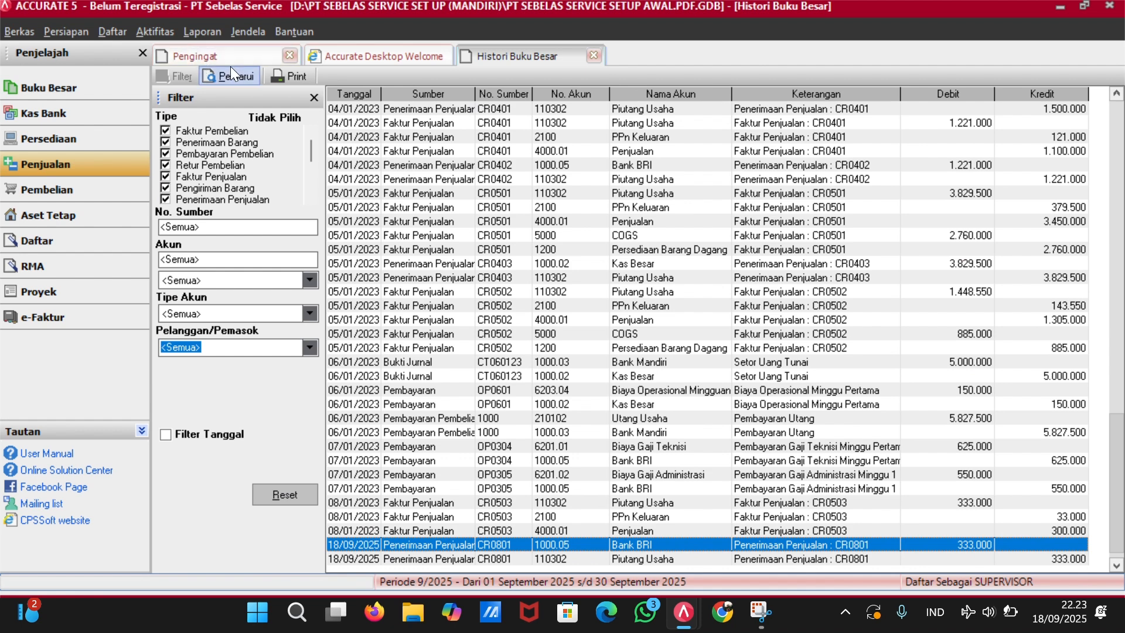
click(230, 76)
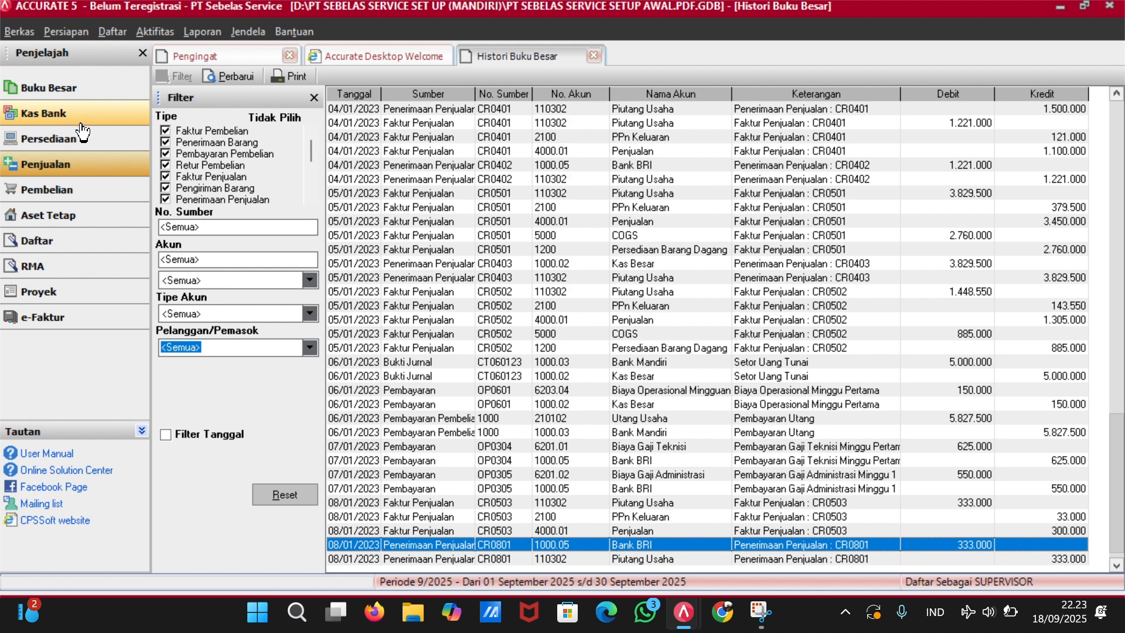
Start a new sales invoice for customer PT IVE.
click(88, 165)
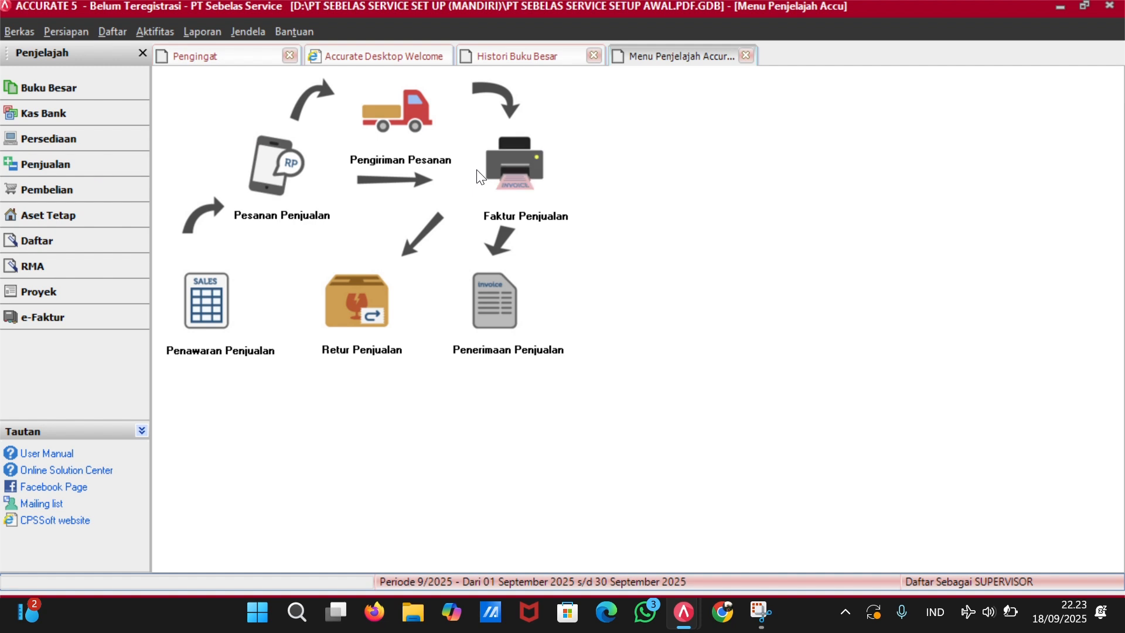
click(523, 198)
click(460, 130)
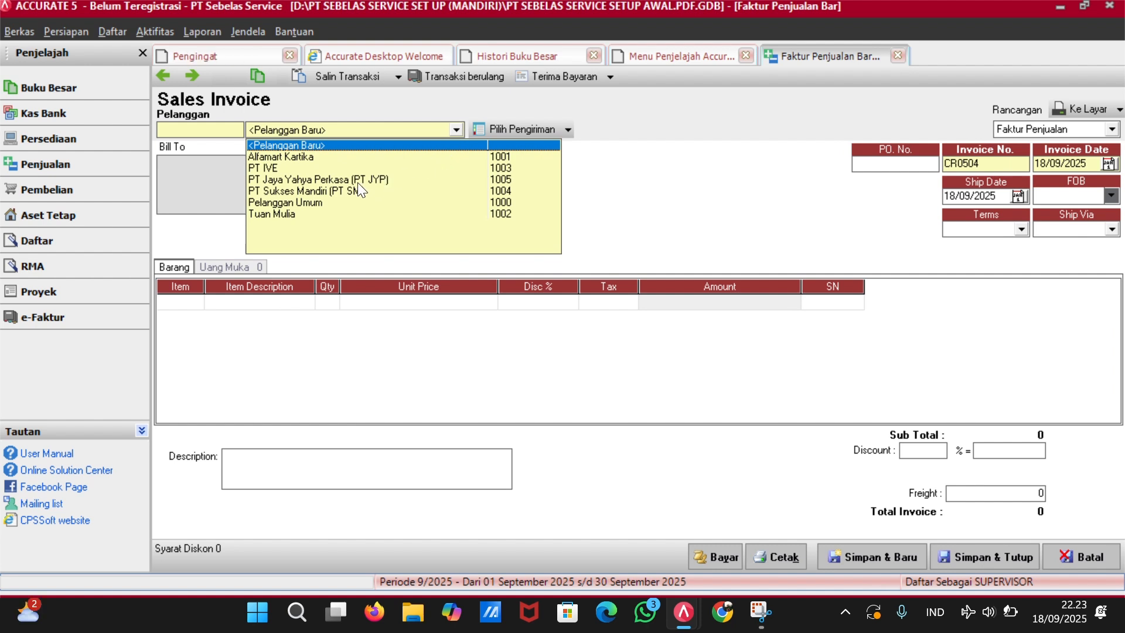
click(352, 167)
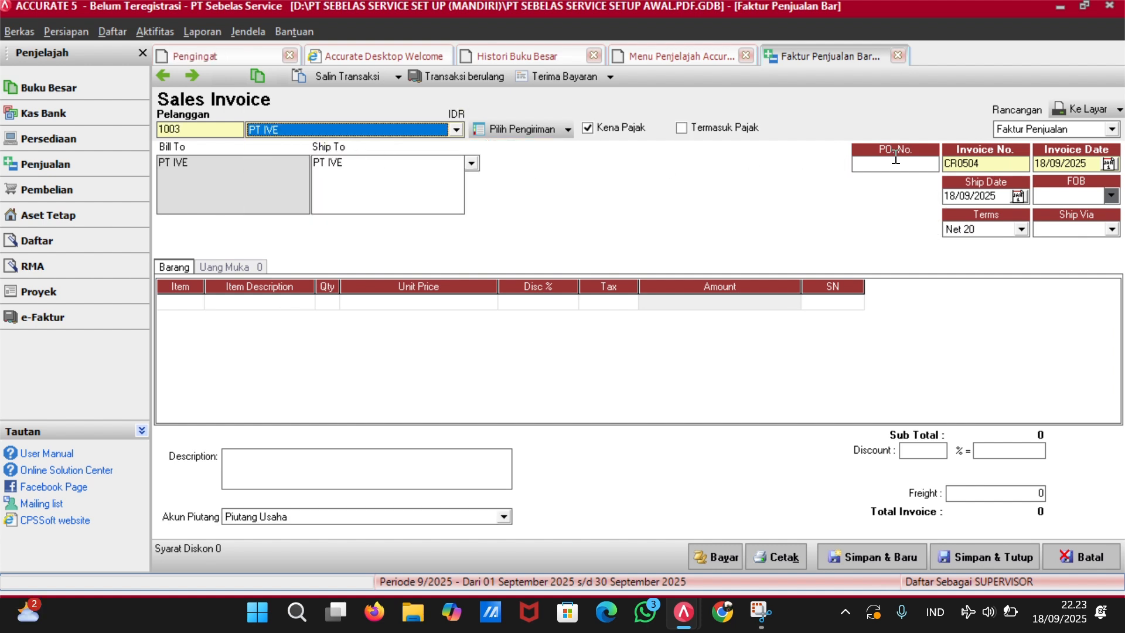
click(918, 170)
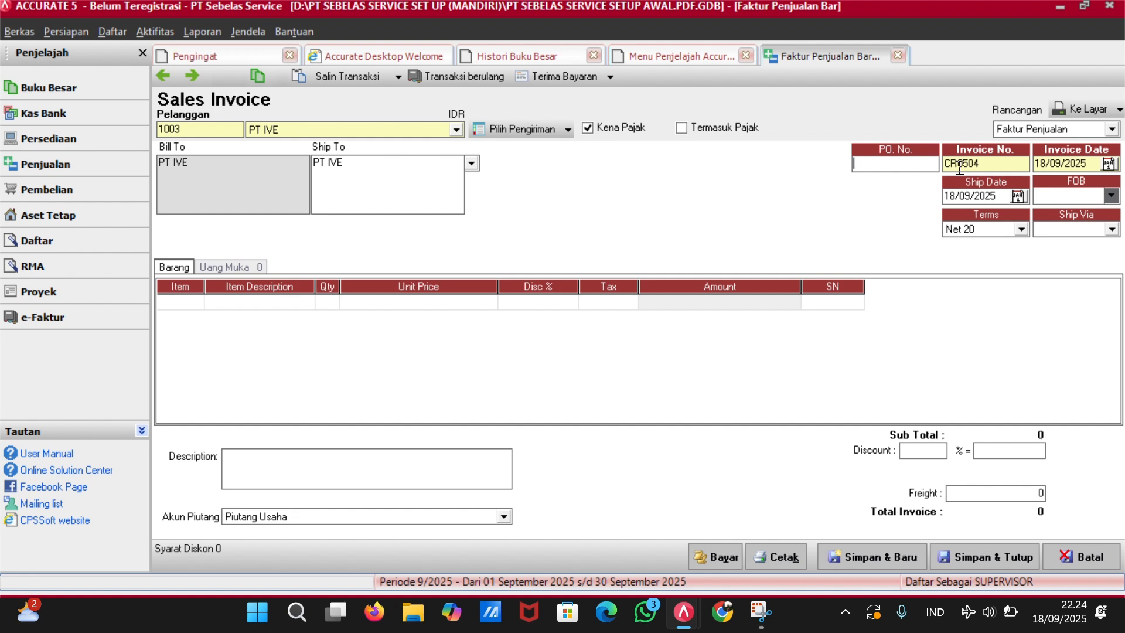
Set invoice number CR0901 and invoice and ship dates to 09/01/2023.
click(994, 162)
key(BackSpace)
key(BackSpace)
key(BackSpace)
text(901)
click(1088, 168)
key(BackSpace)
key(BackSpace)
key(BackSpace)
key(BackSpace)
key(BackSpace)
key(BackSpace)
key(BackSpace)
key(BackSpace)
text(09/01/2023)
key(Tab)
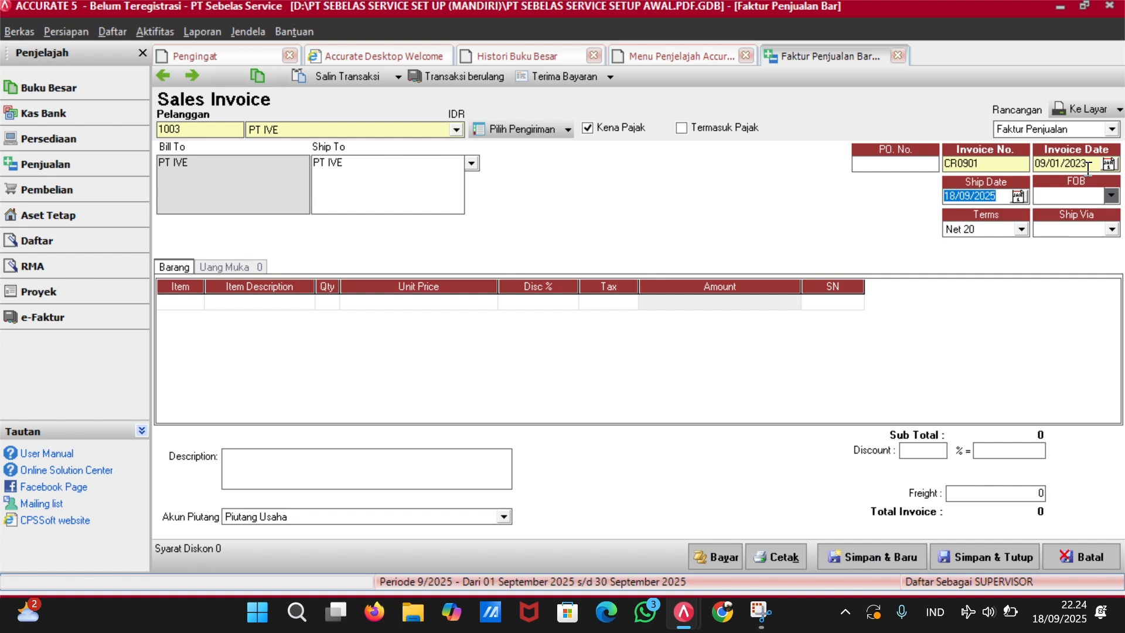
text(09/)
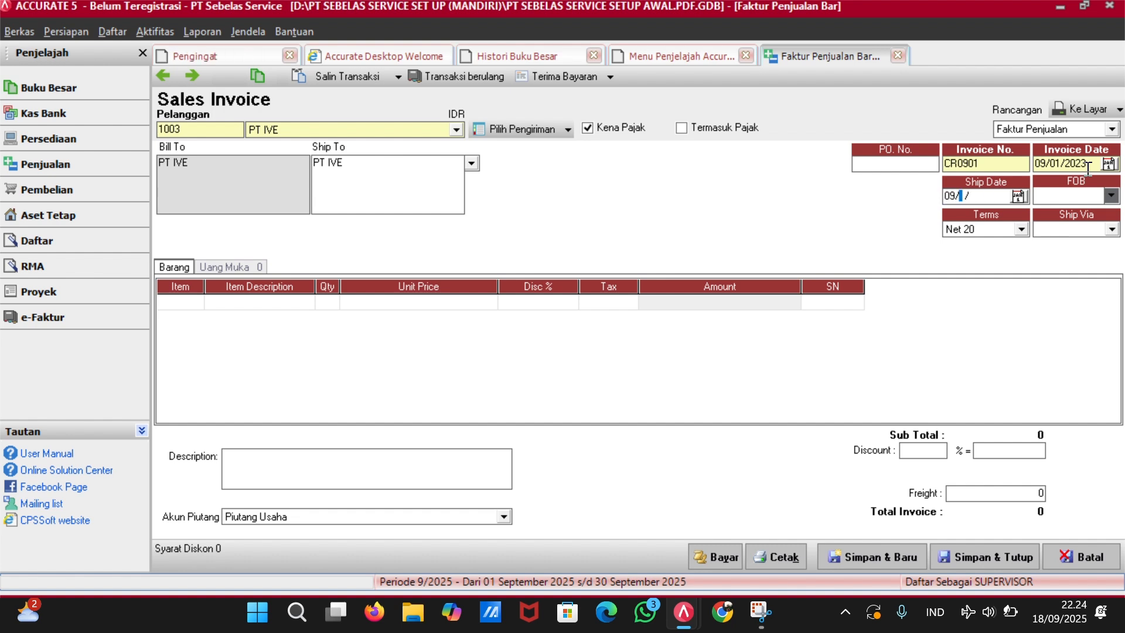
text(01/23)
key(Tab)
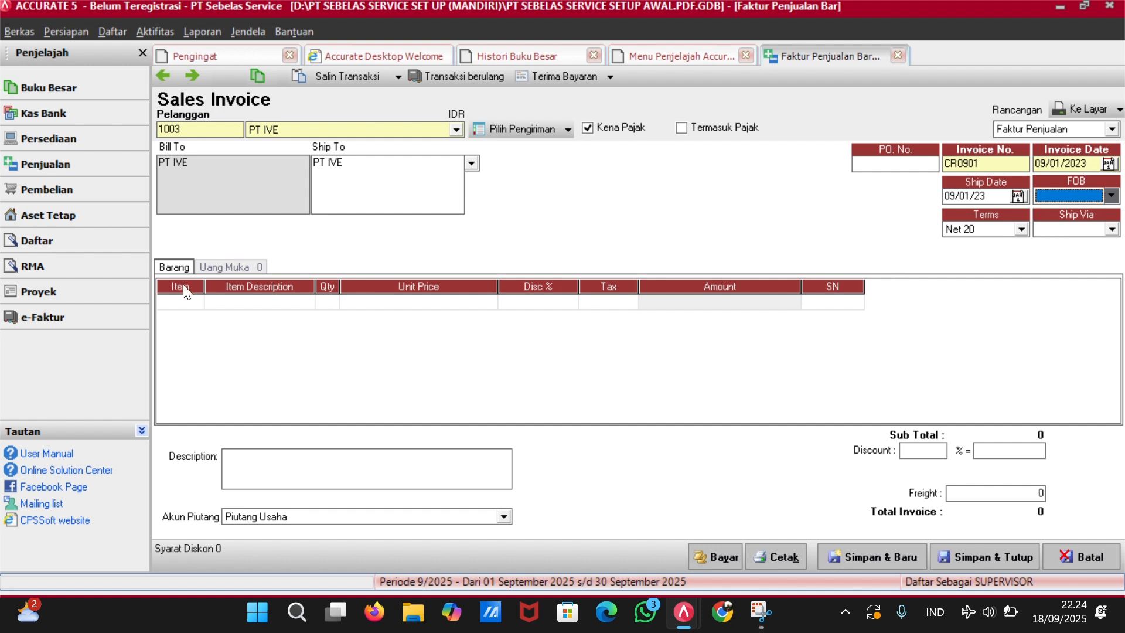
Add a JASA4 Pasang AC Inverter line with tax code T.
click(187, 301)
click(196, 302)
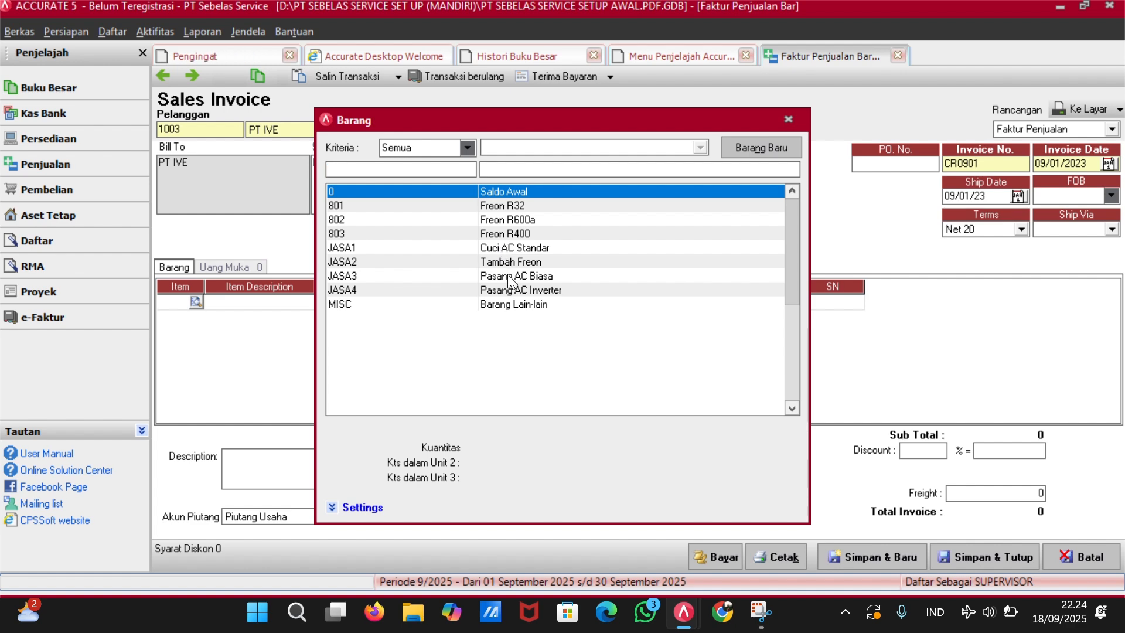
click(508, 292)
double_click(508, 292)
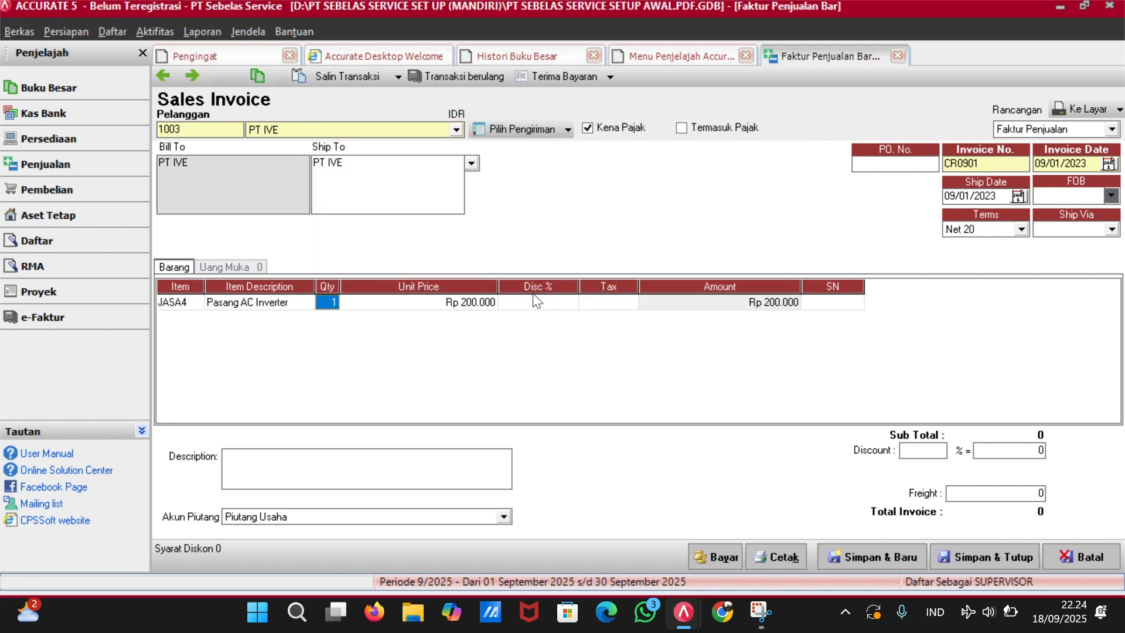
key(Tab)
key(Tab)
key(Tab)
text(T)
key(Tab)
key(Tab)
key(Tab)
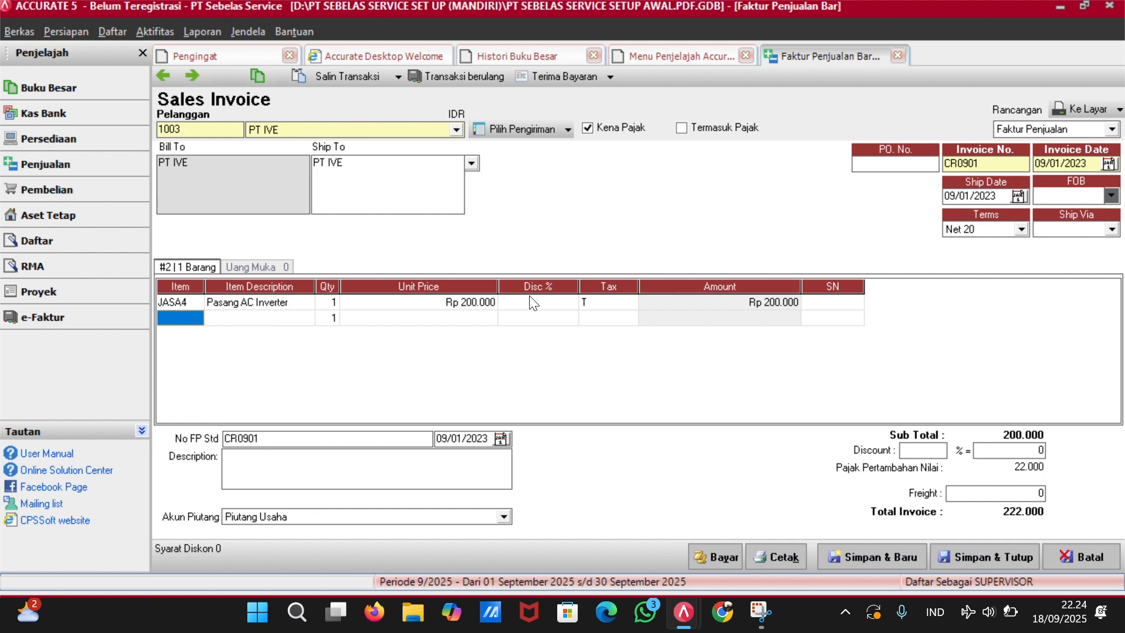
Add 3 × JASA1 Cuci AC Standar, taxed, and remove the empty third row.
click(188, 318)
click(196, 318)
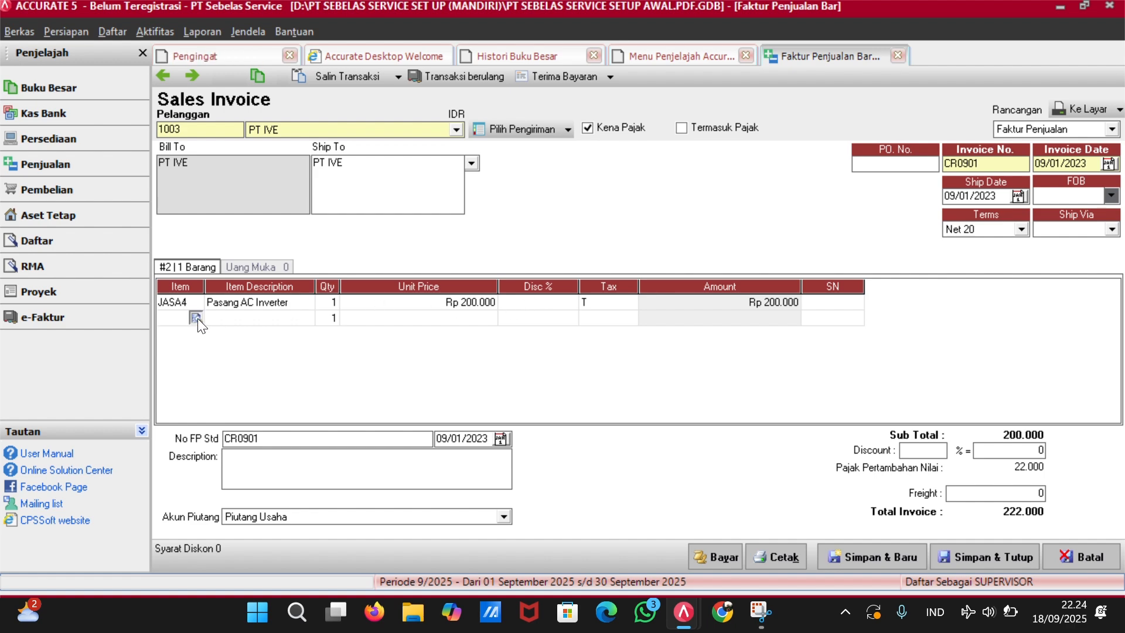
double_click(511, 248)
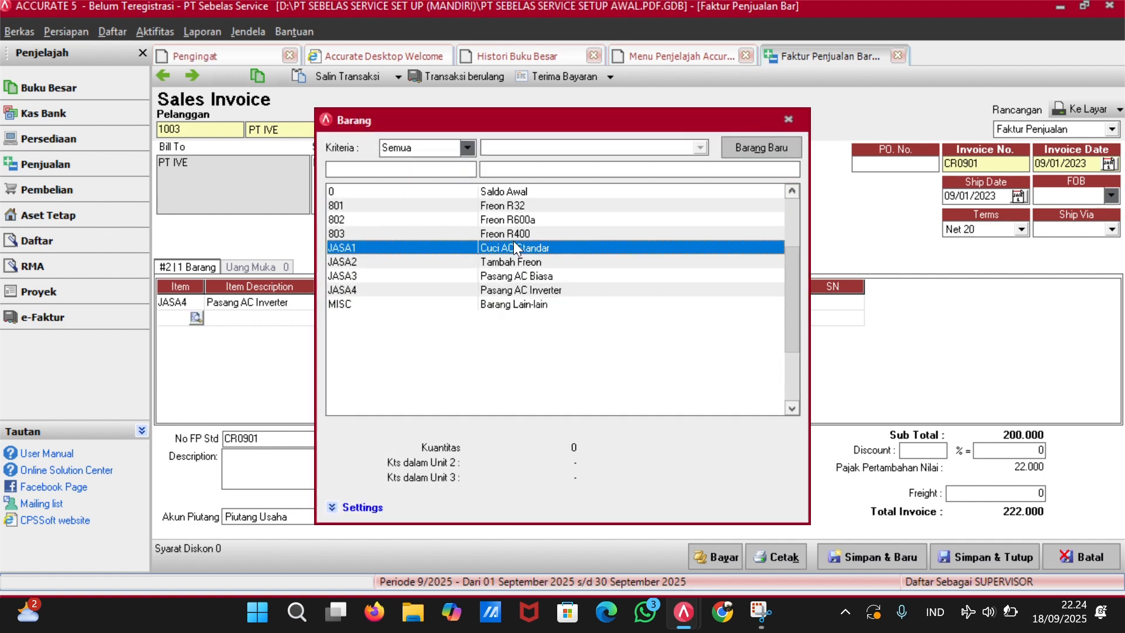
key(Tab)
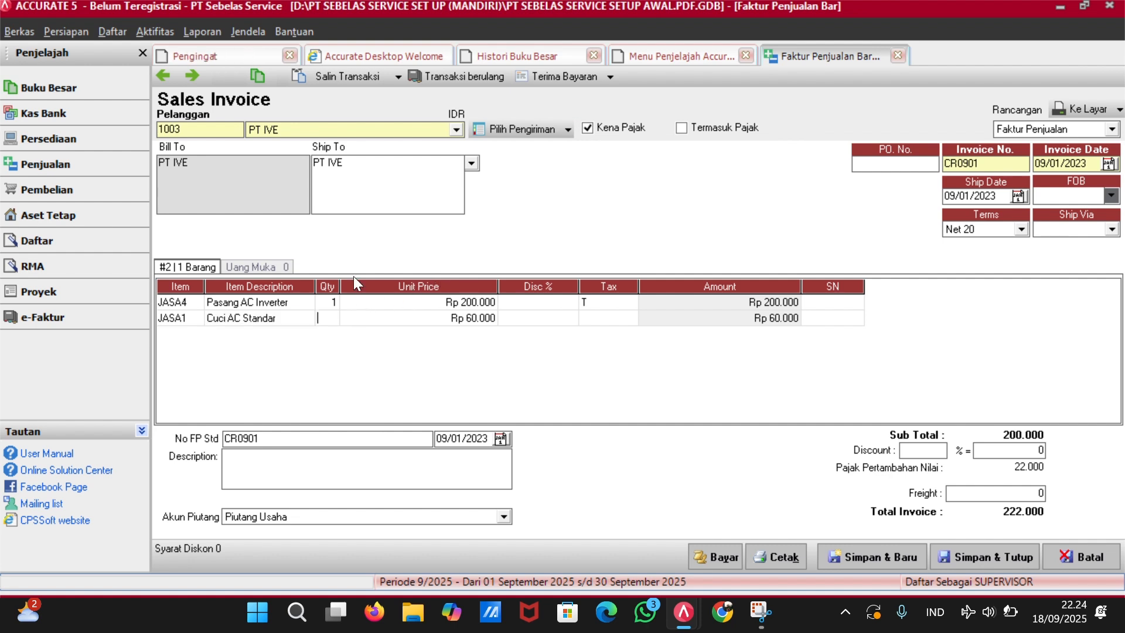
text(3)
key(Tab)
key(Tab)
key(Tab)
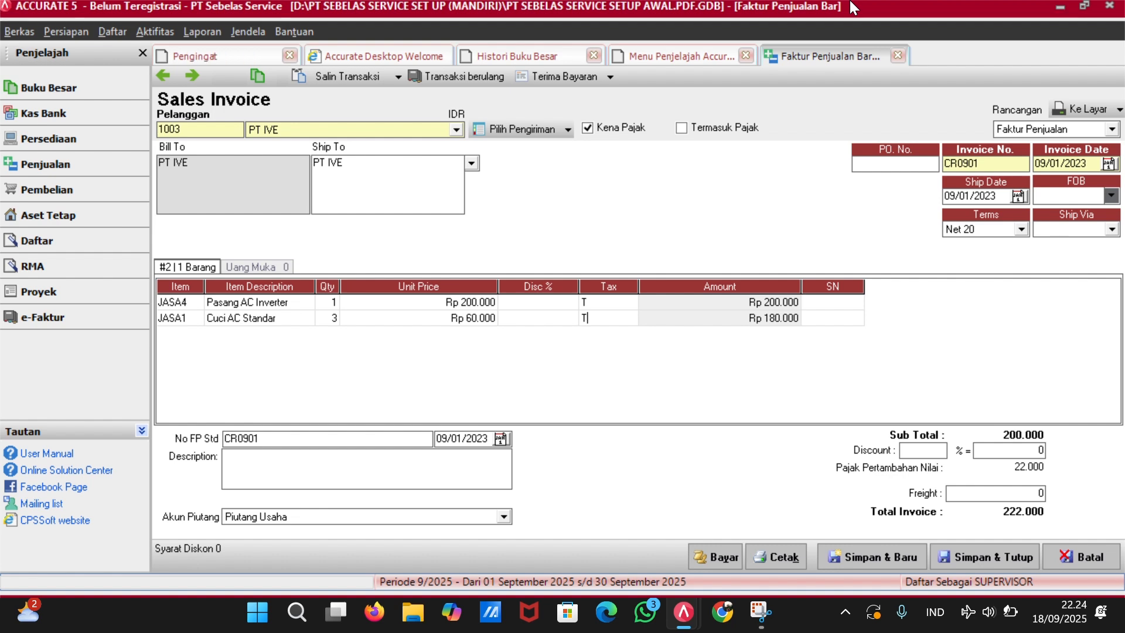
key(Tab)
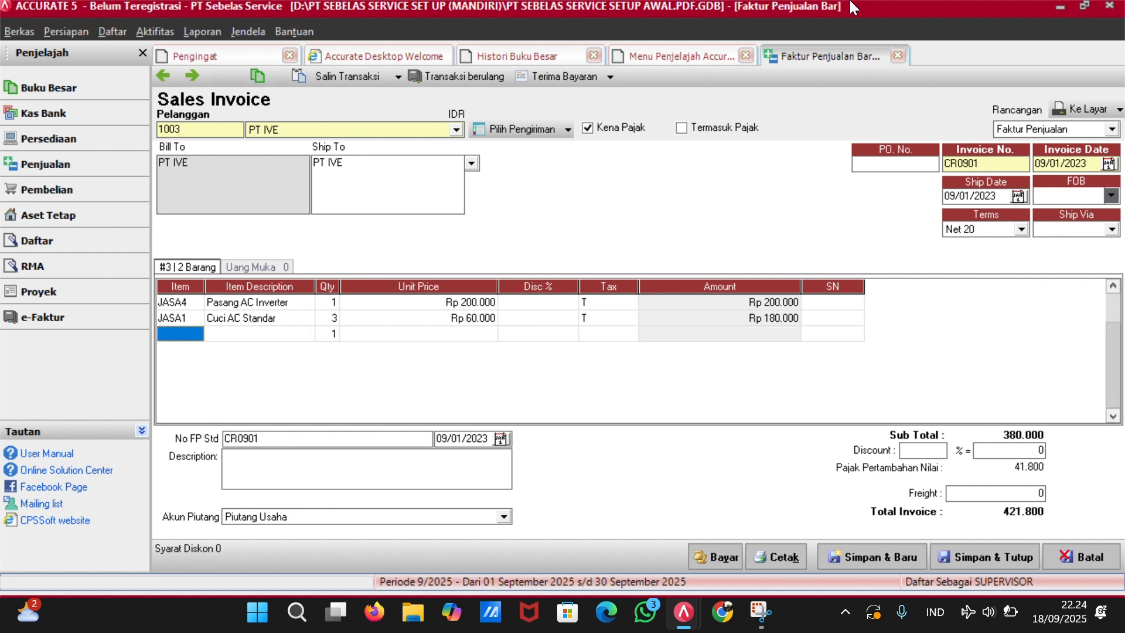
click(830, 338)
key(Up)
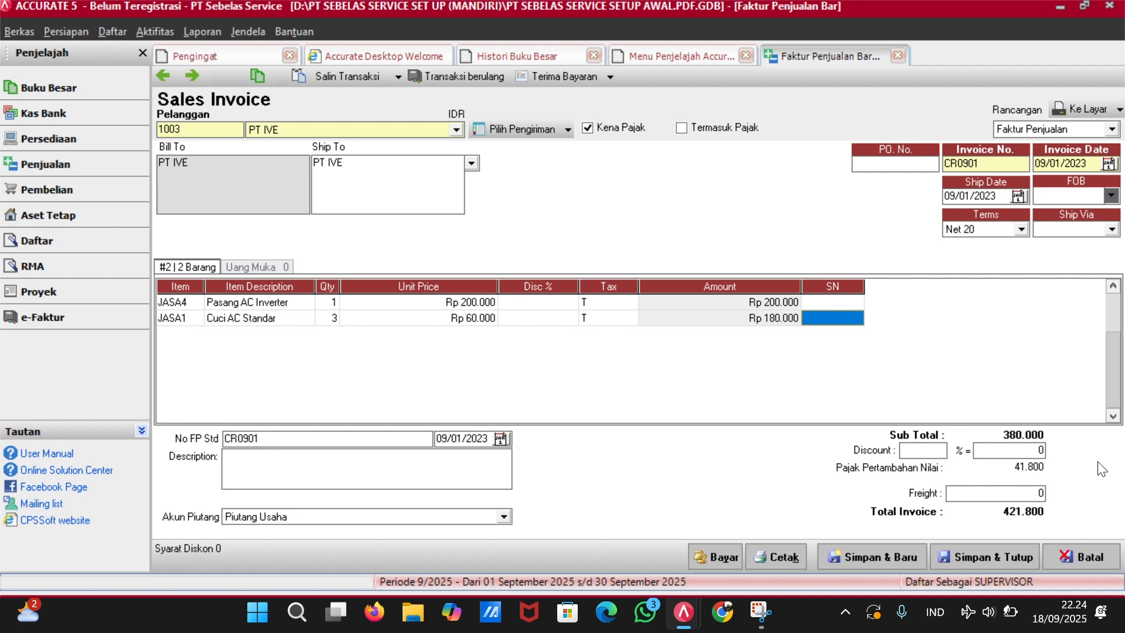
Save invoice CR0901 and start a customer receipt from PT IVE.
click(961, 561)
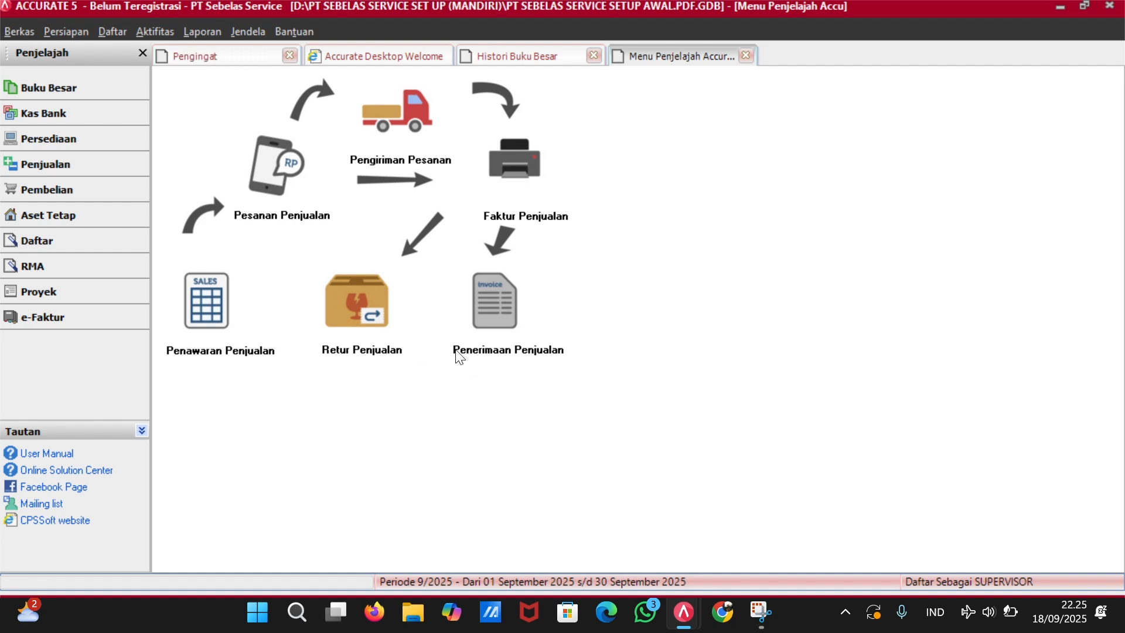
click(477, 322)
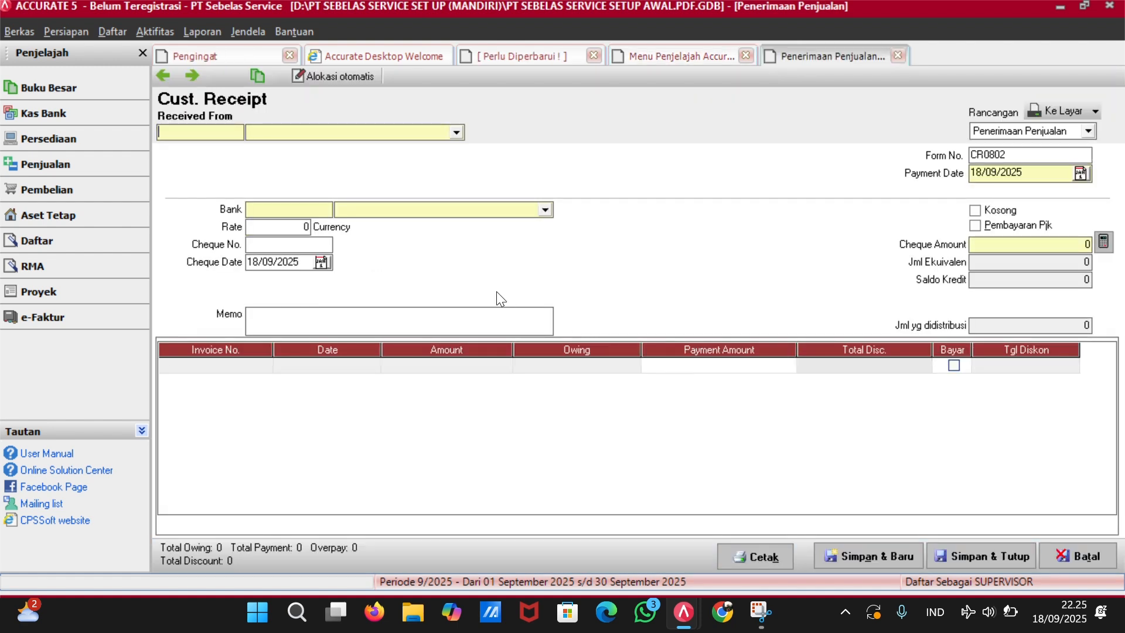
click(455, 132)
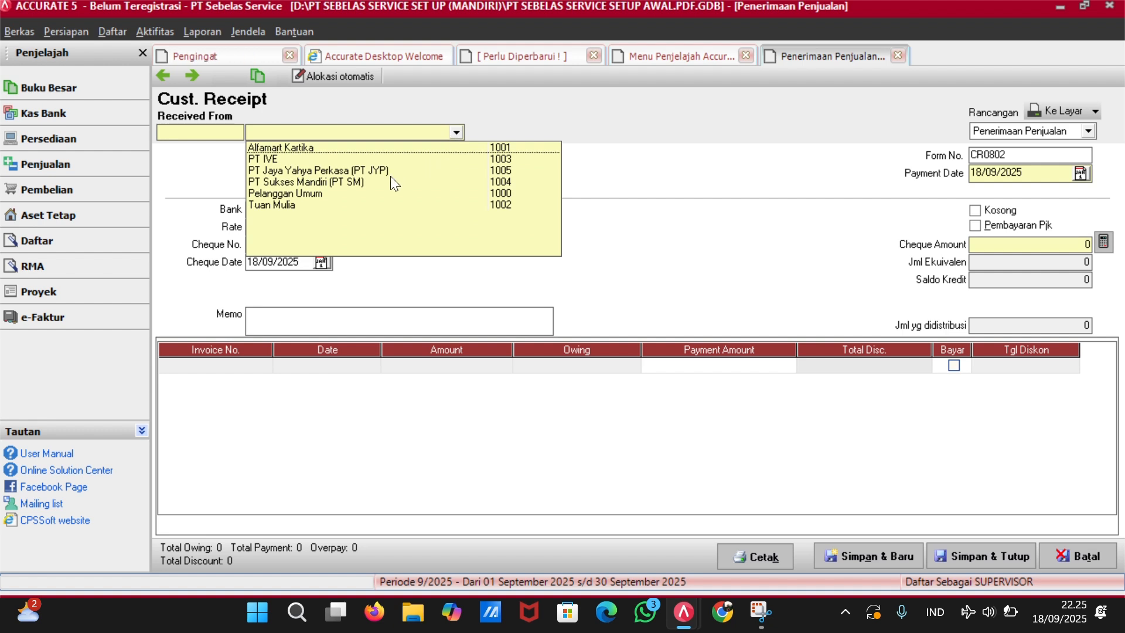
click(403, 158)
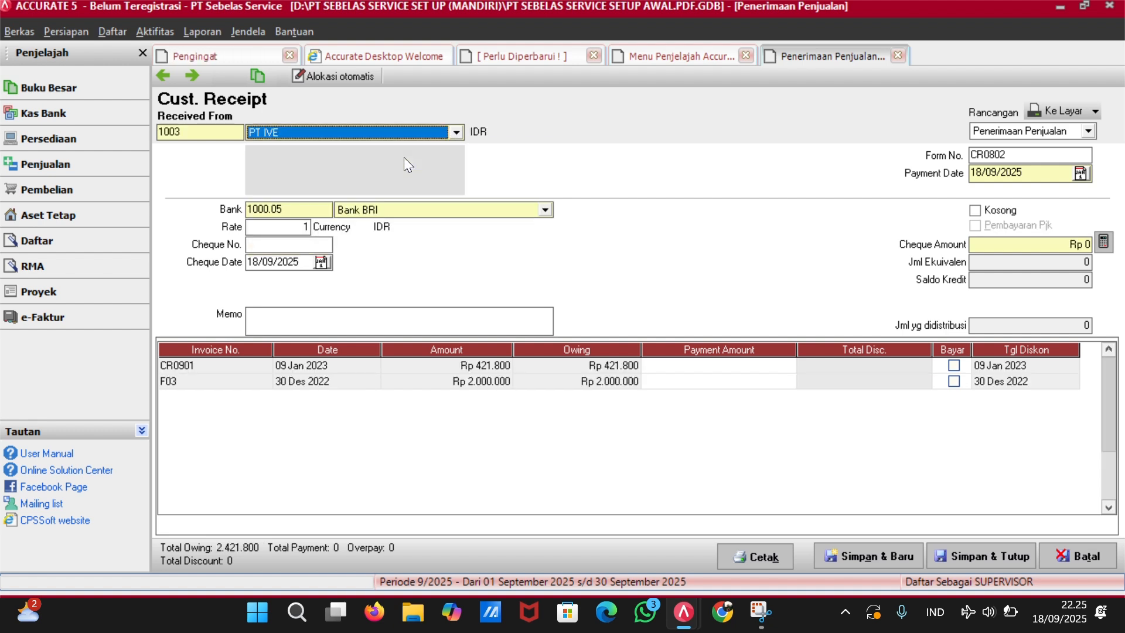
Set receipt number CR0901 and mark invoice CR0901's Rp 421.800 as paid.
click(1030, 158)
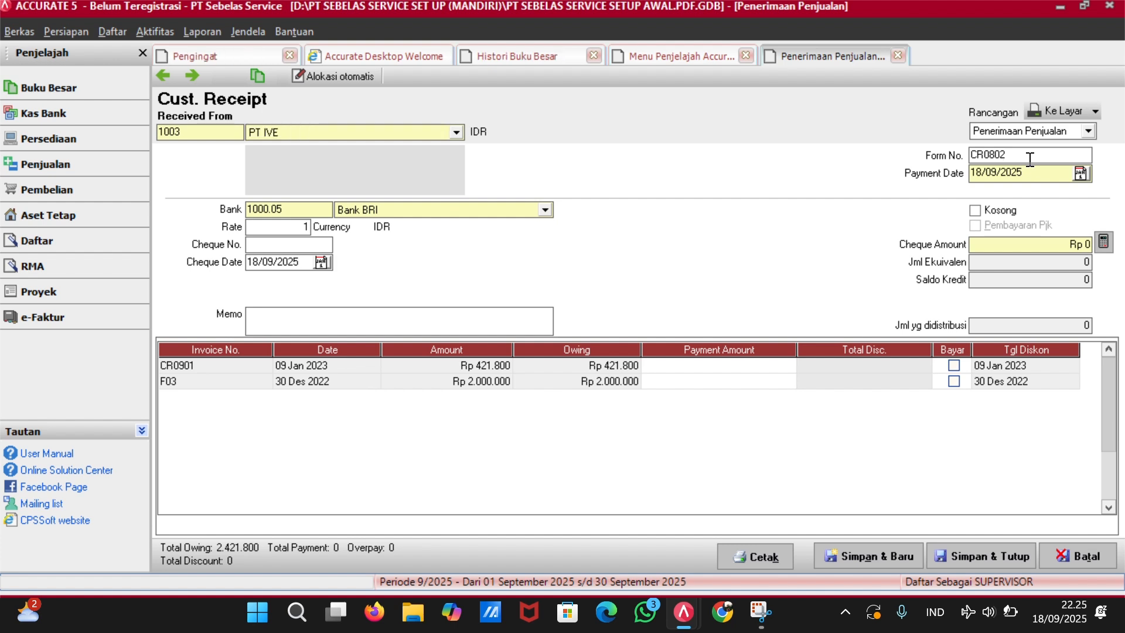
key(BackSpace)
key(BackSpace)
key(BackSpace)
text(901)
click(1071, 251)
click(953, 365)
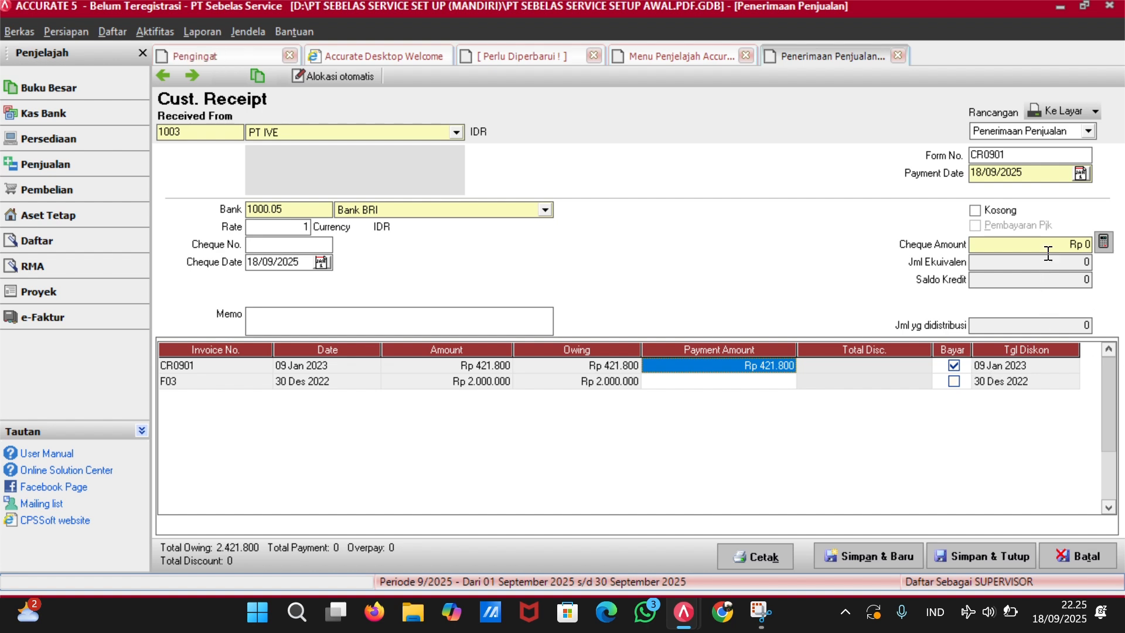
Enter a received amount of 421800 and payment date 09/01/2023.
click(1090, 248)
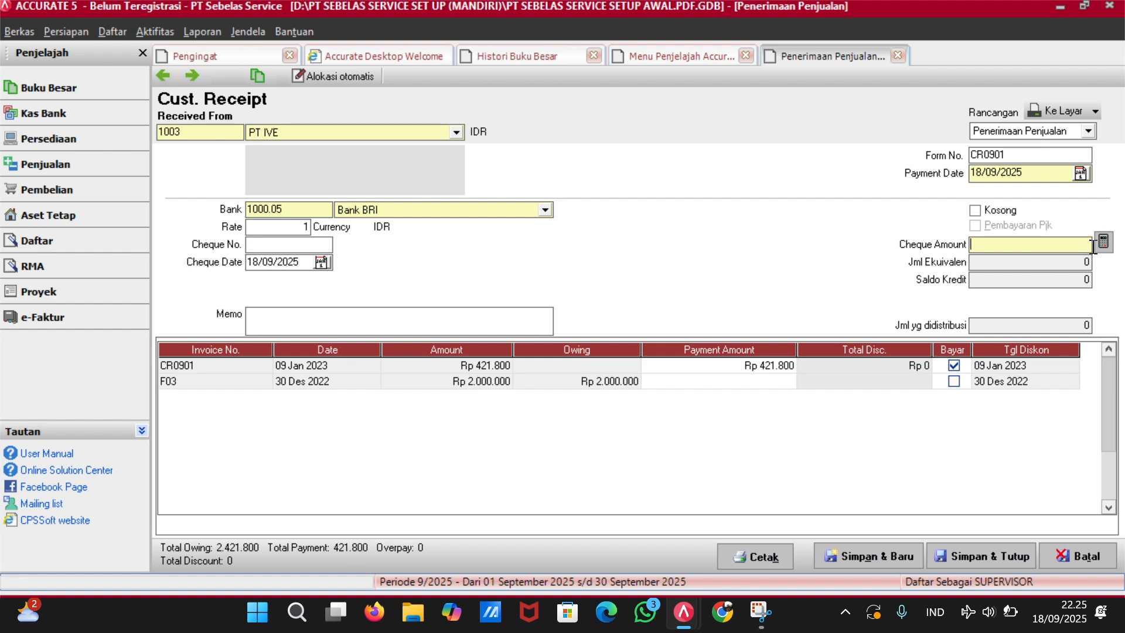
text(421800)
key(Tab)
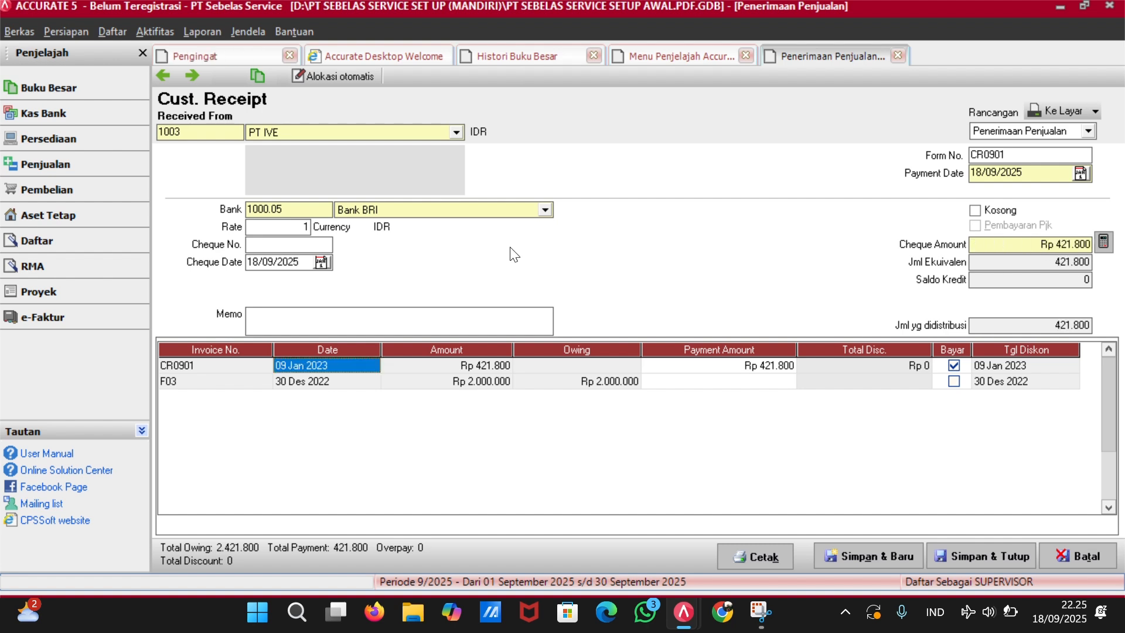
click(1044, 174)
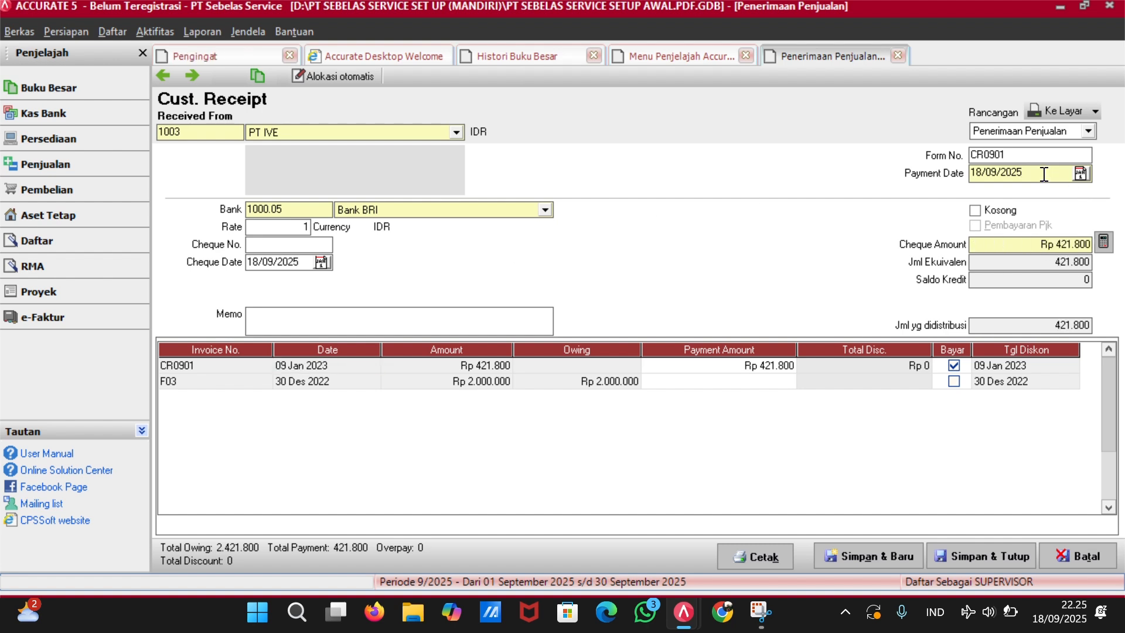
key(BackSpace)
key(BackSpace)
key(BackSpace)
key(BackSpace)
key(BackSpace)
key(BackSpace)
key(BackSpace)
key(BackSpace)
text(09/01/2023)
key(Tab)
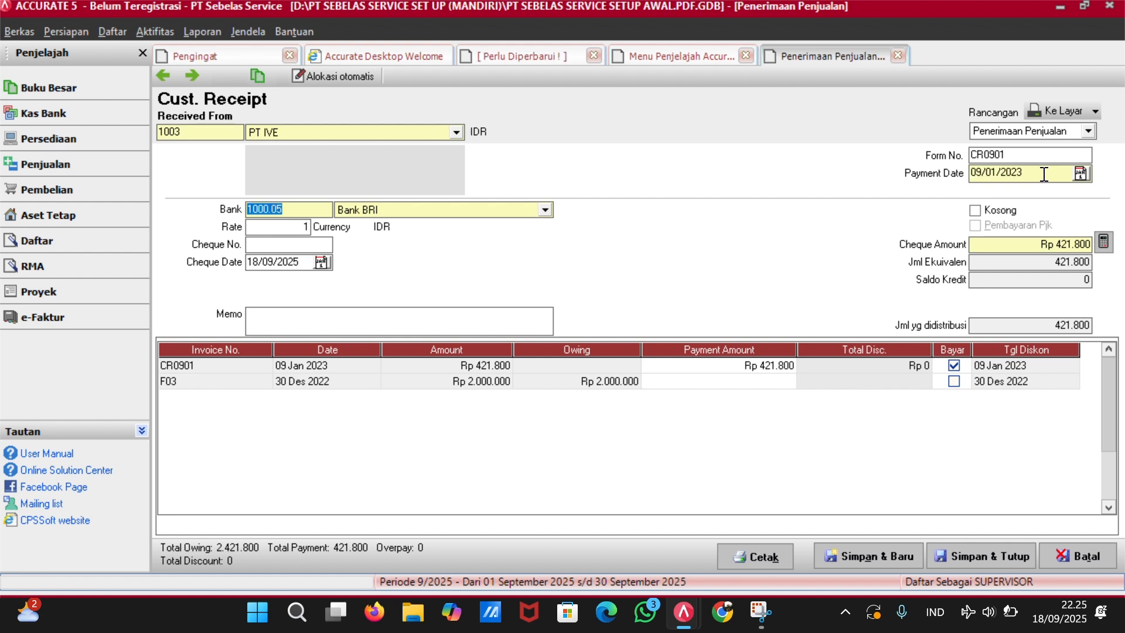
Set the cheque date to 09/01/2023 and cheque number to CR0901.
click(301, 265)
key(BackSpace)
key(BackSpace)
key(BackSpace)
key(BackSpace)
key(BackSpace)
key(BackSpace)
key(BackSpace)
key(BackSpace)
text(09/0)
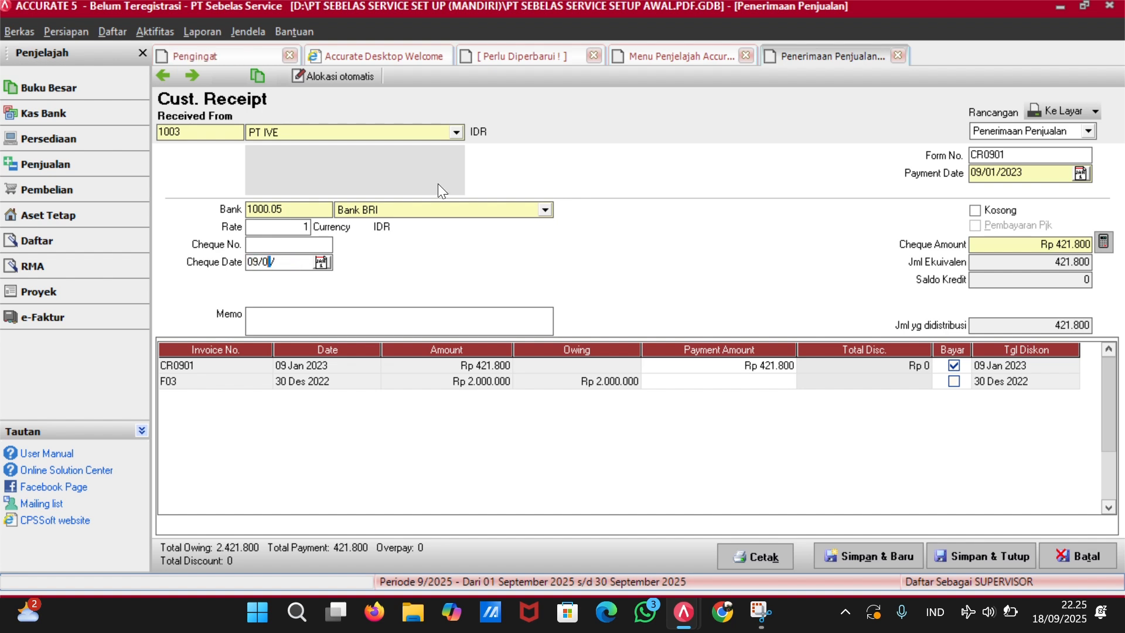
text(1/2023)
key(Tab)
click(282, 244)
text(CR)
text(0901)
key(Tab)
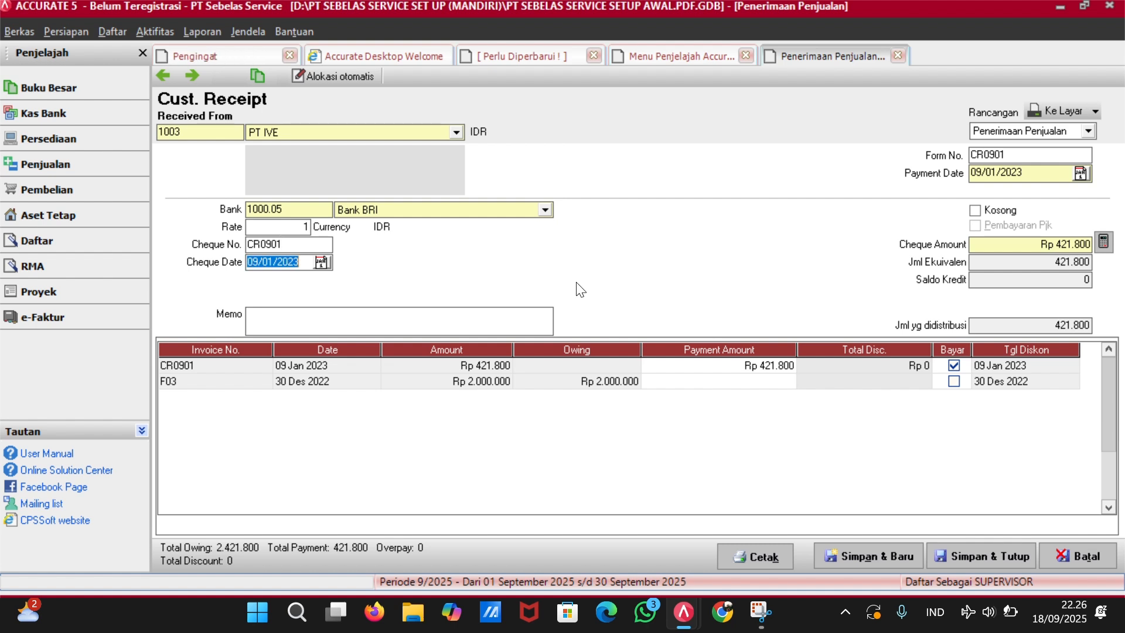
Save and close PT IVE's customer receipt CR0901.
click(984, 555)
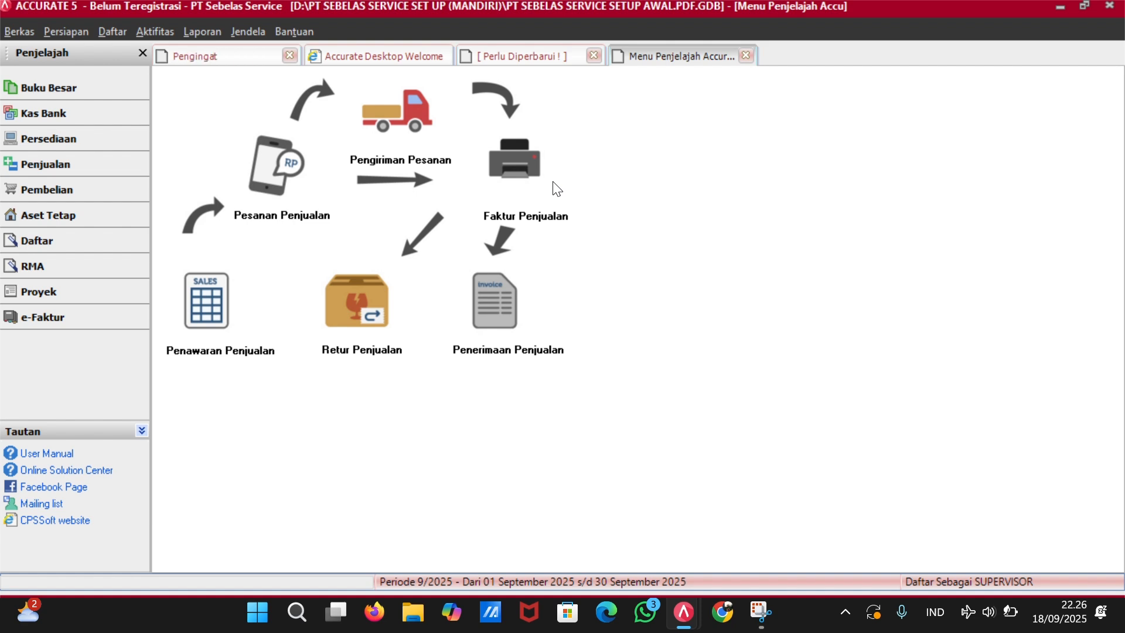
Start a new sales invoice for PT Sukses Mandiri numbered DO0901.
click(509, 147)
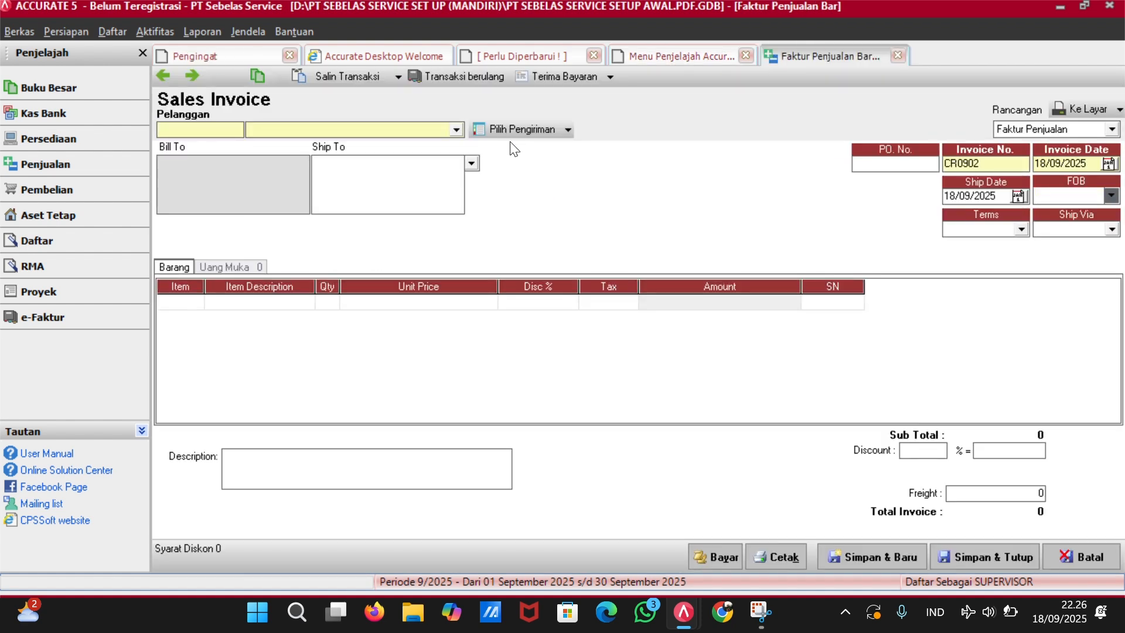
click(458, 129)
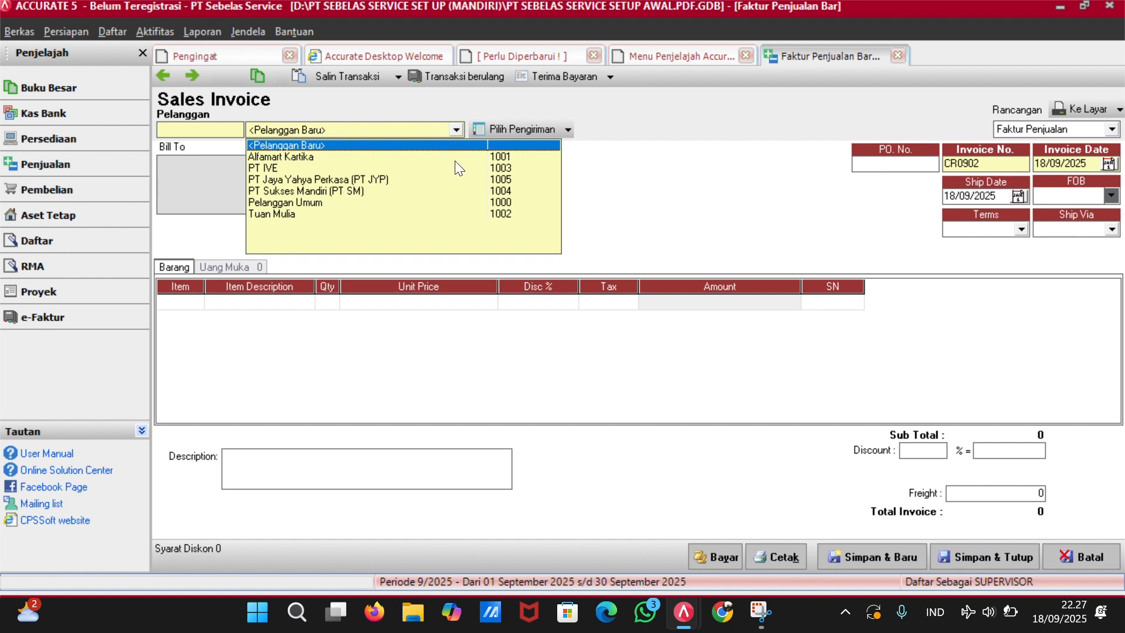
click(354, 191)
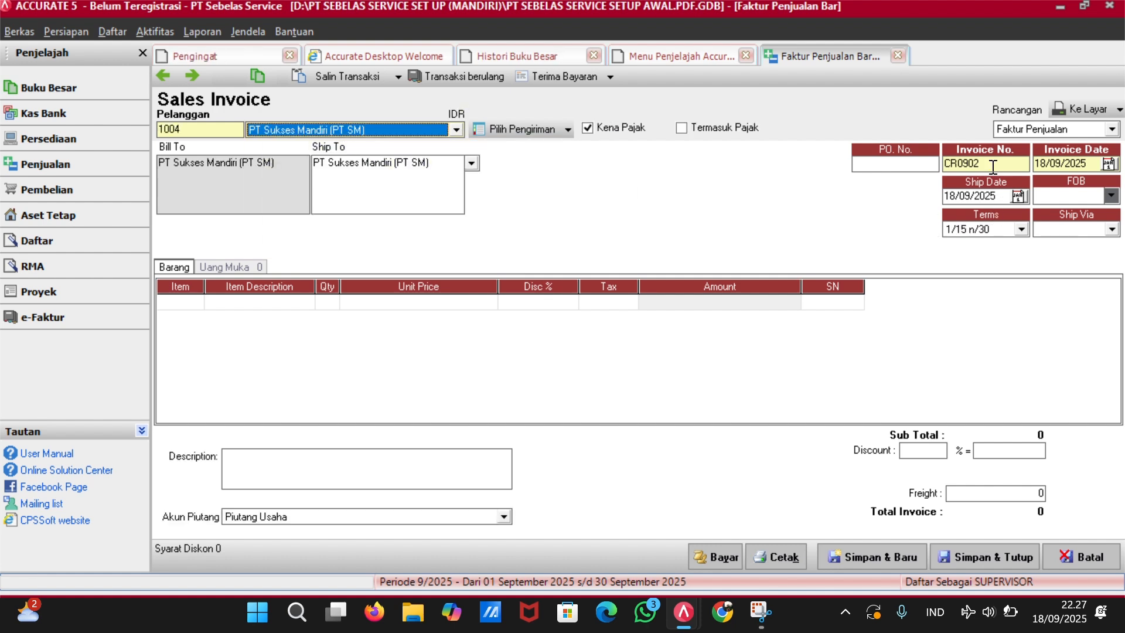
click(993, 165)
key(BackSpace)
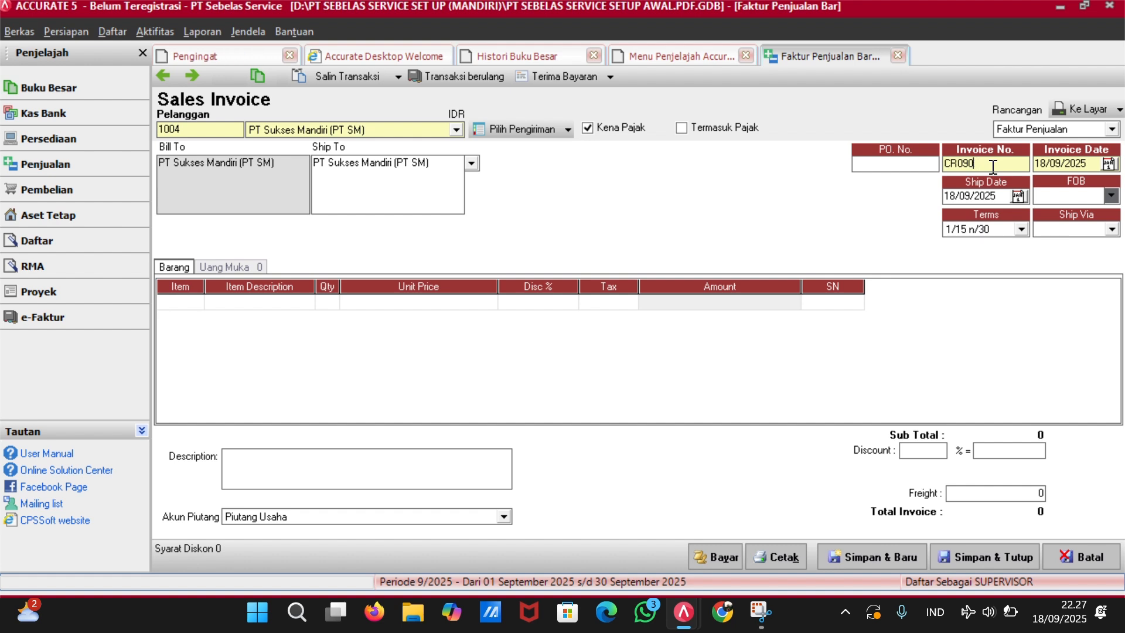
key(BackSpace)
key(BackSpace)
key(BackSpace)
key(BackSpace)
text(DO0901)
Set the invoice date to 09/01/2023 and the ship date to 09/01/23.
key(Tab)
key(BackSpace)
text(09/)
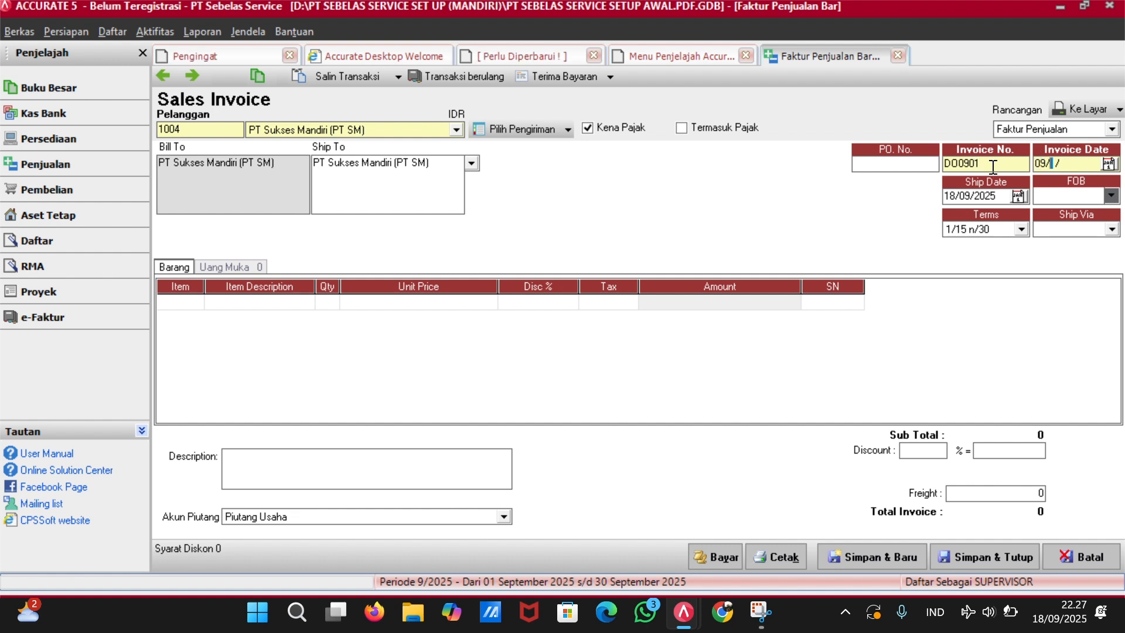
text(01/2023)
key(Tab)
key(BackSpace)
text(09/01/23)
key(Tab)
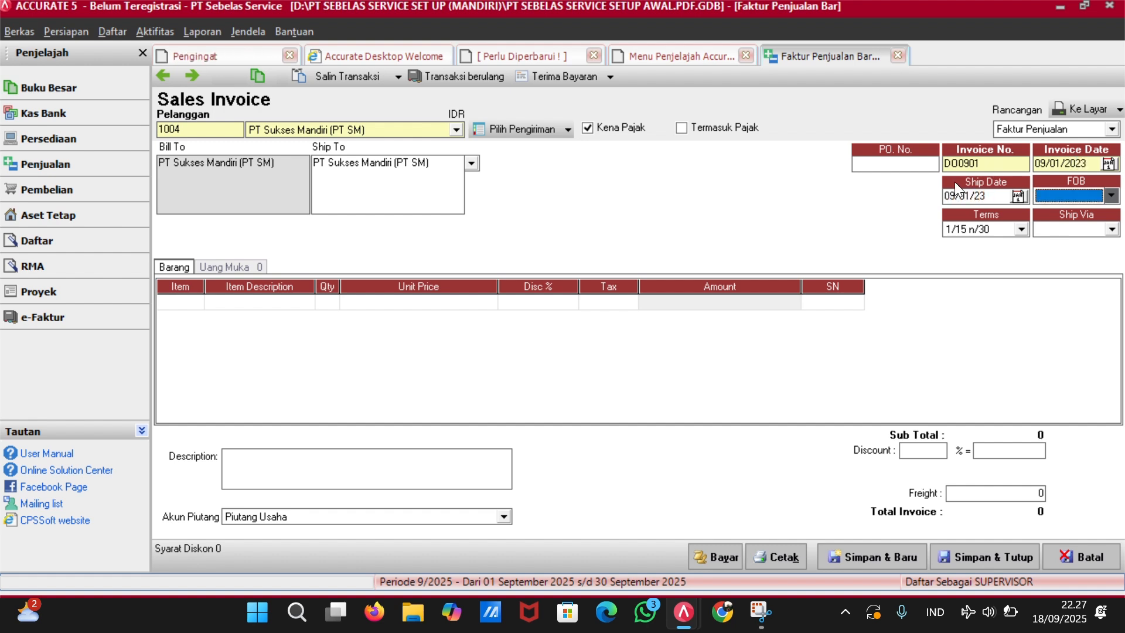
Add Cuci AC Standar as the first invoice line with quantity 2.
click(196, 301)
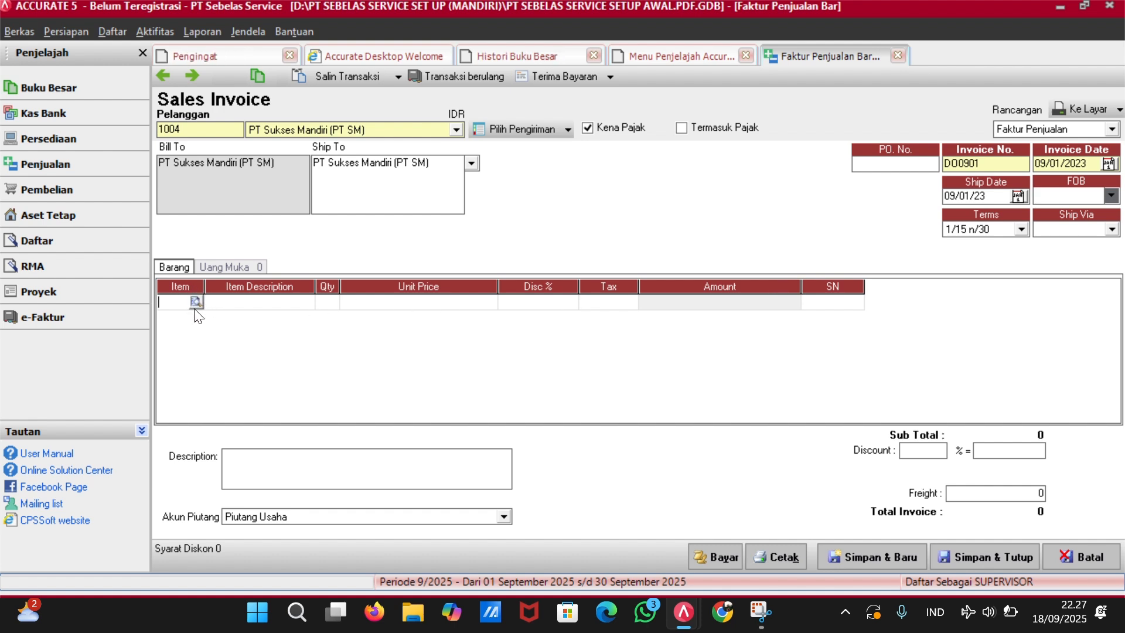
click(194, 304)
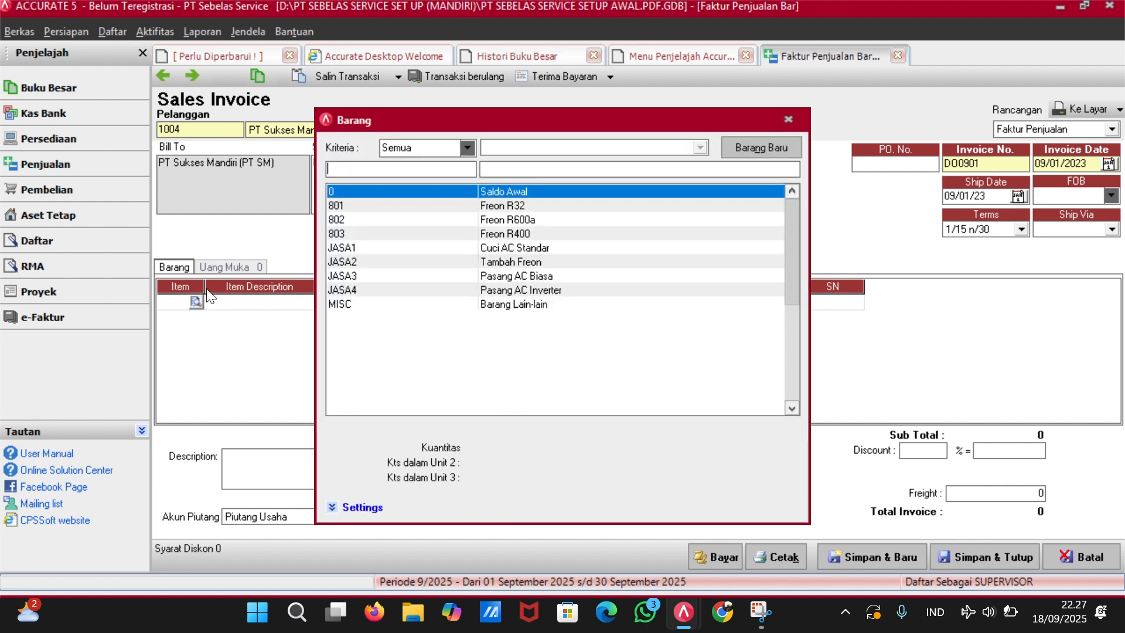
click(520, 247)
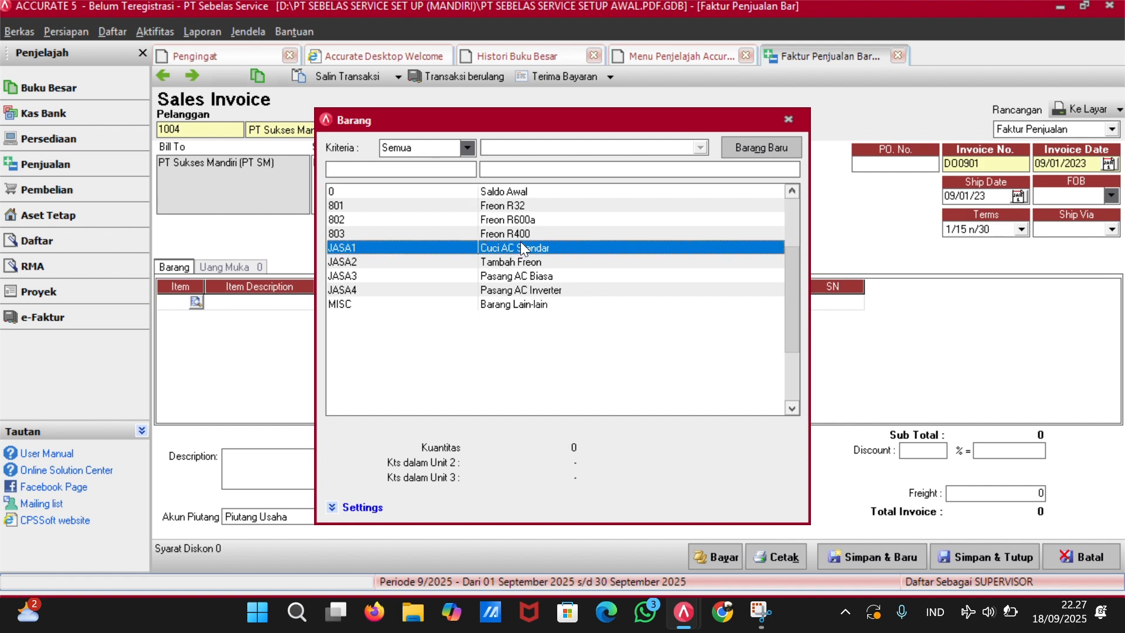
double_click(525, 250)
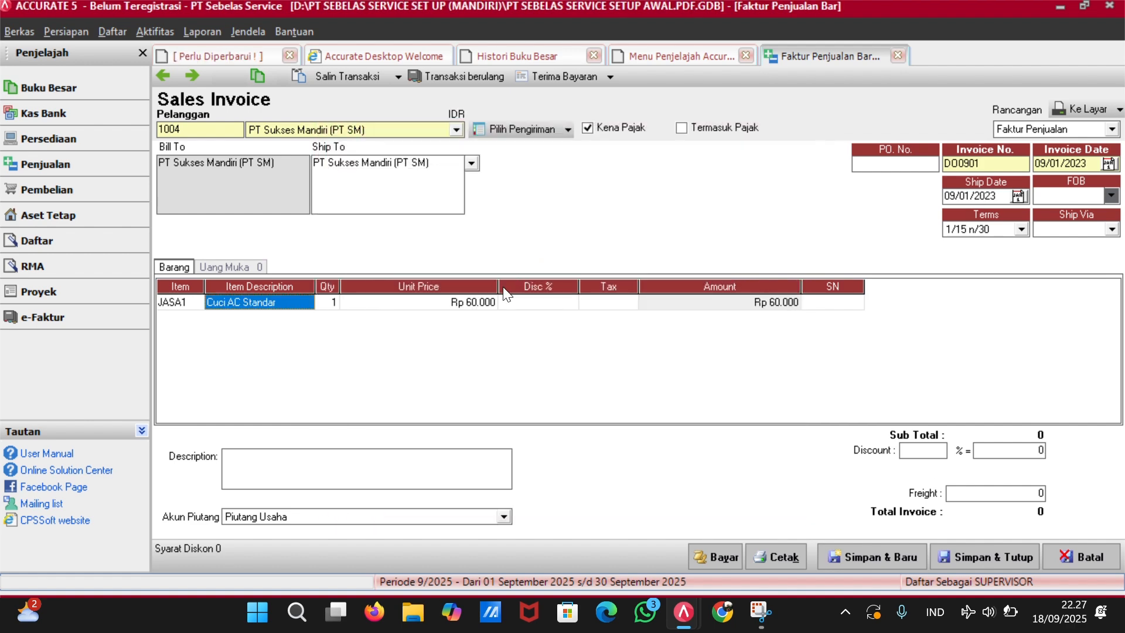
click(328, 305)
text(2)
key(Tab)
key(Tab)
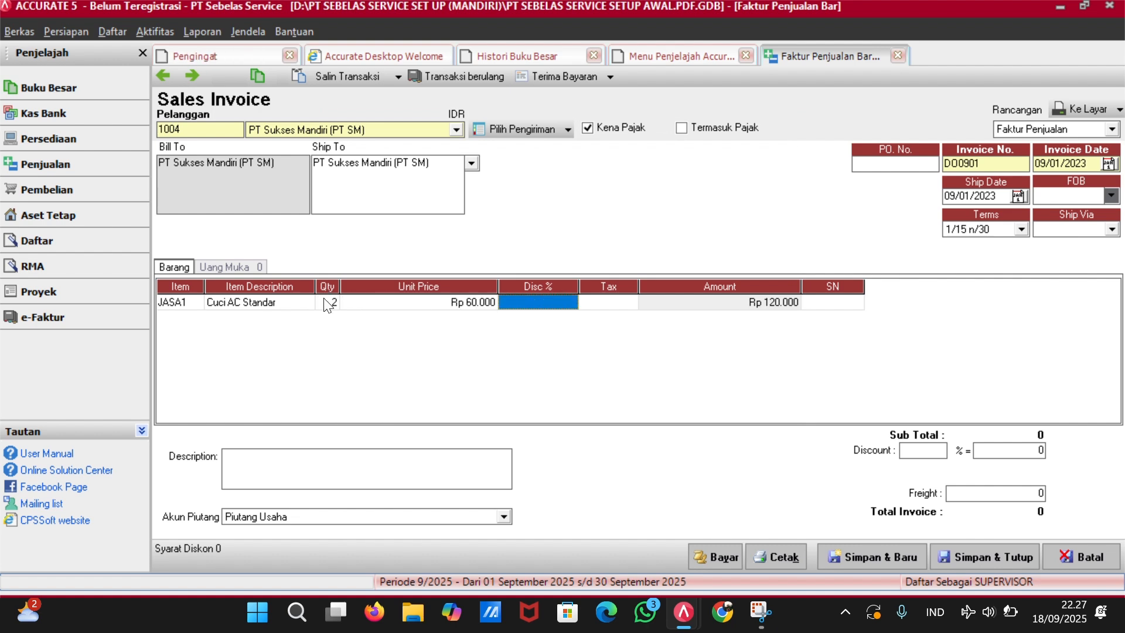
key(Tab)
key(Tab)
key(Tab)
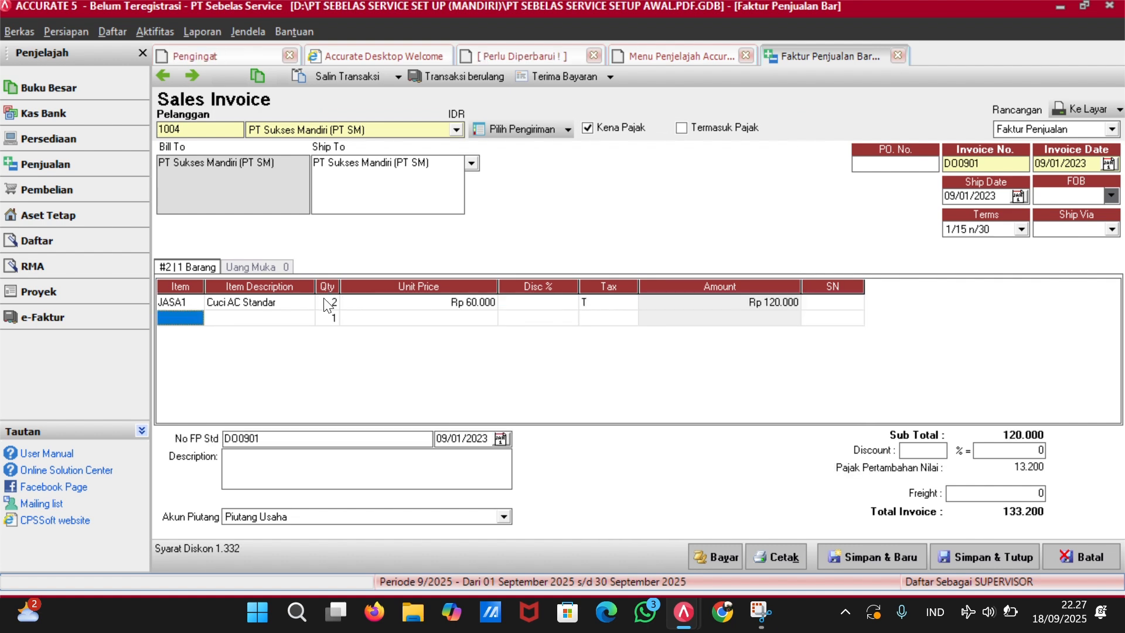
Add Tambah Freon as the second line, quantity 1, marked taxable.
click(177, 314)
click(196, 317)
double_click(550, 261)
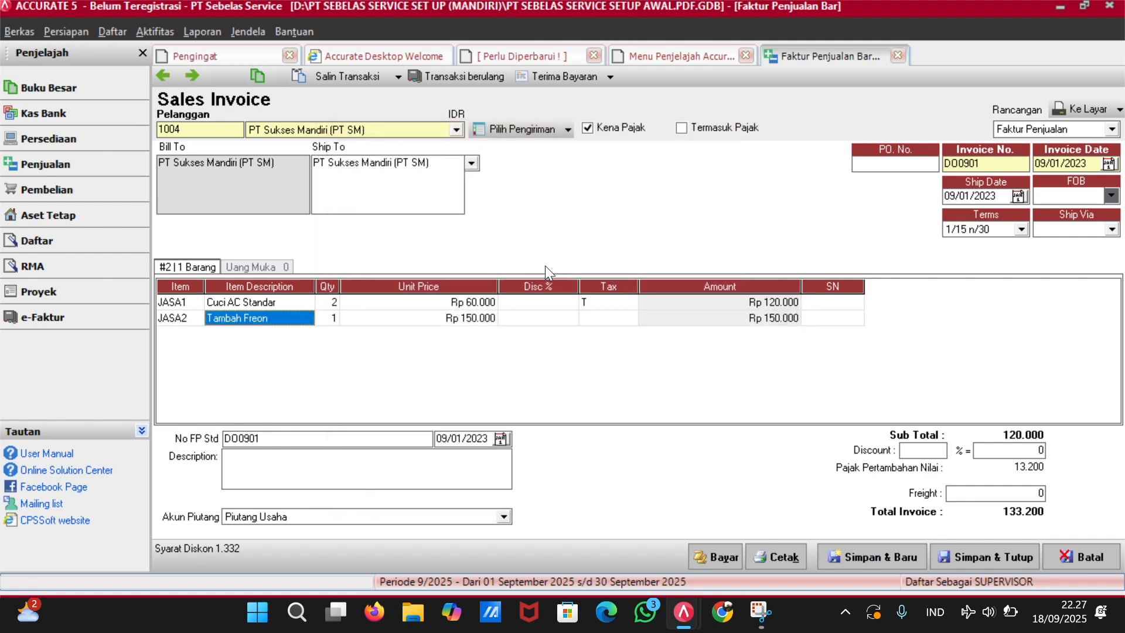
key(Tab)
key(Tab)
key(Tab)
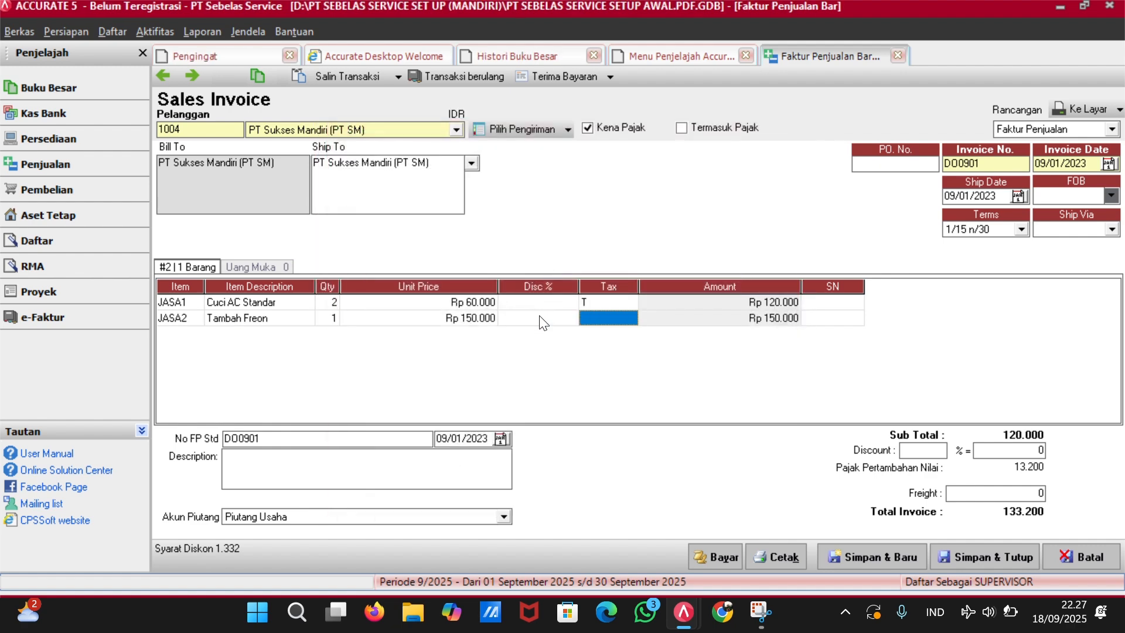
key(Tab)
key(Tab)
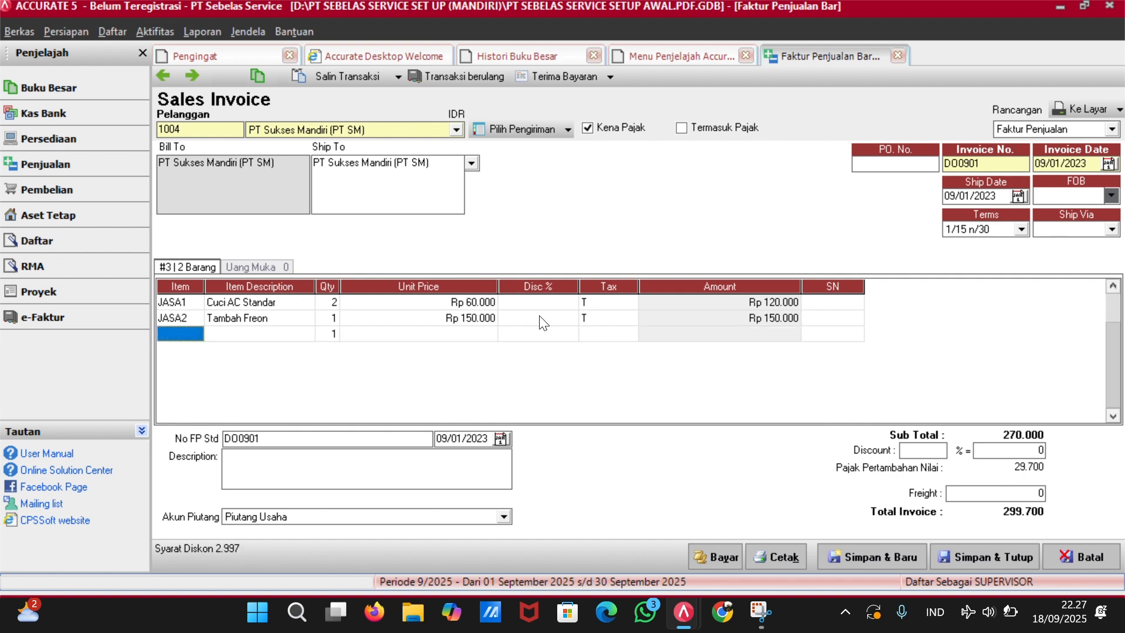
Add Freon R32 as the third line with quantity 2 and tax code T.
click(198, 340)
click(196, 334)
double_click(490, 203)
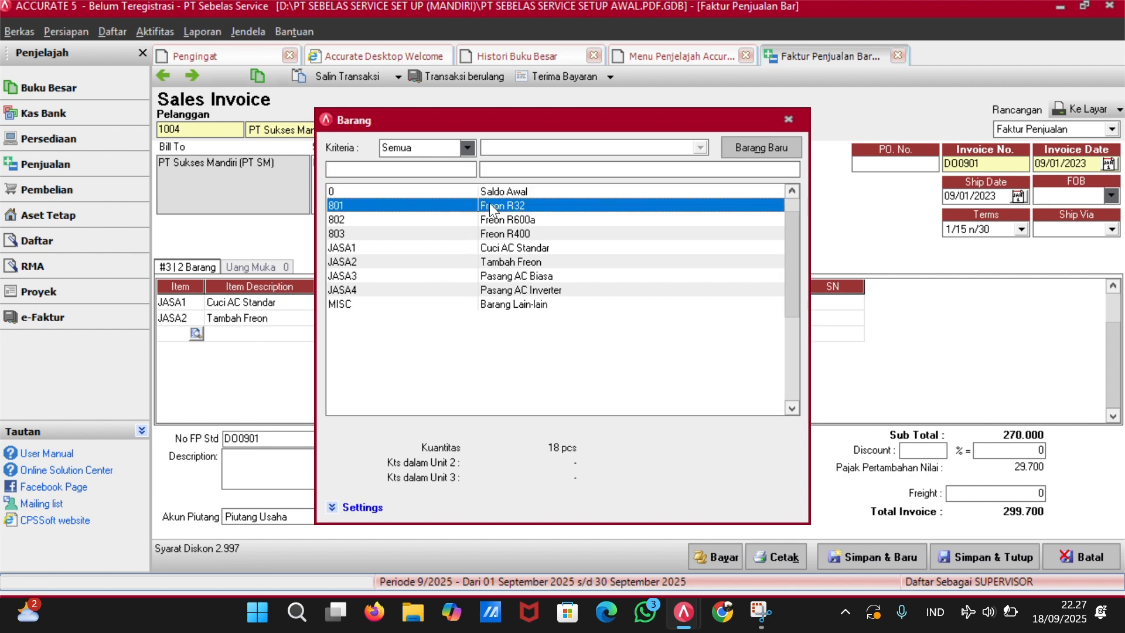
key(Tab)
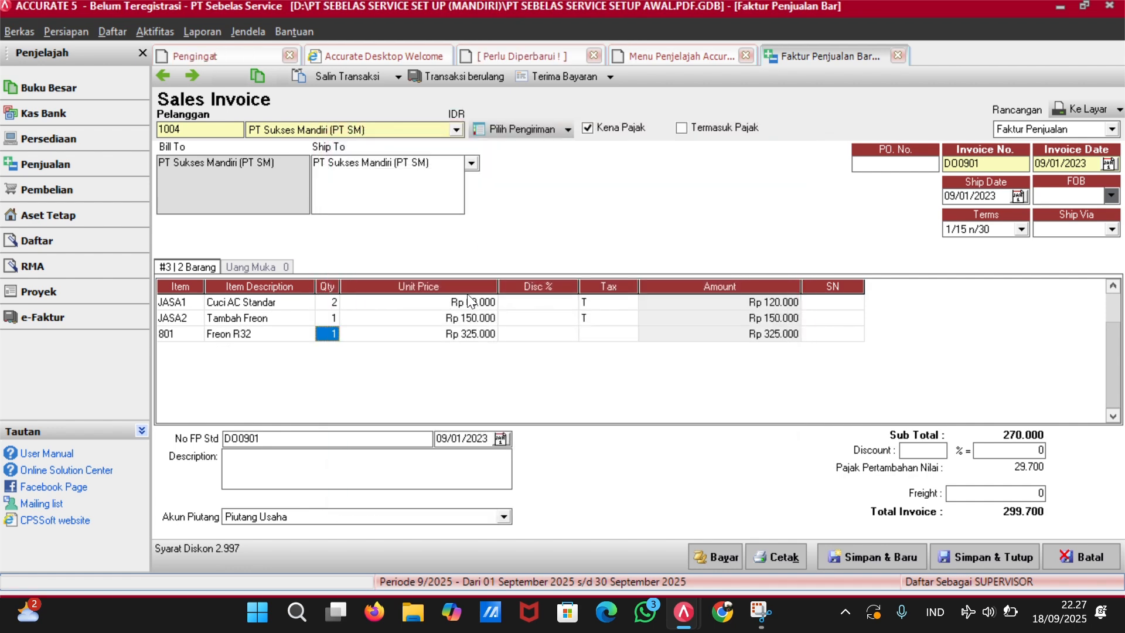
text(2)
key(Tab)
key(Tab)
key(Tab)
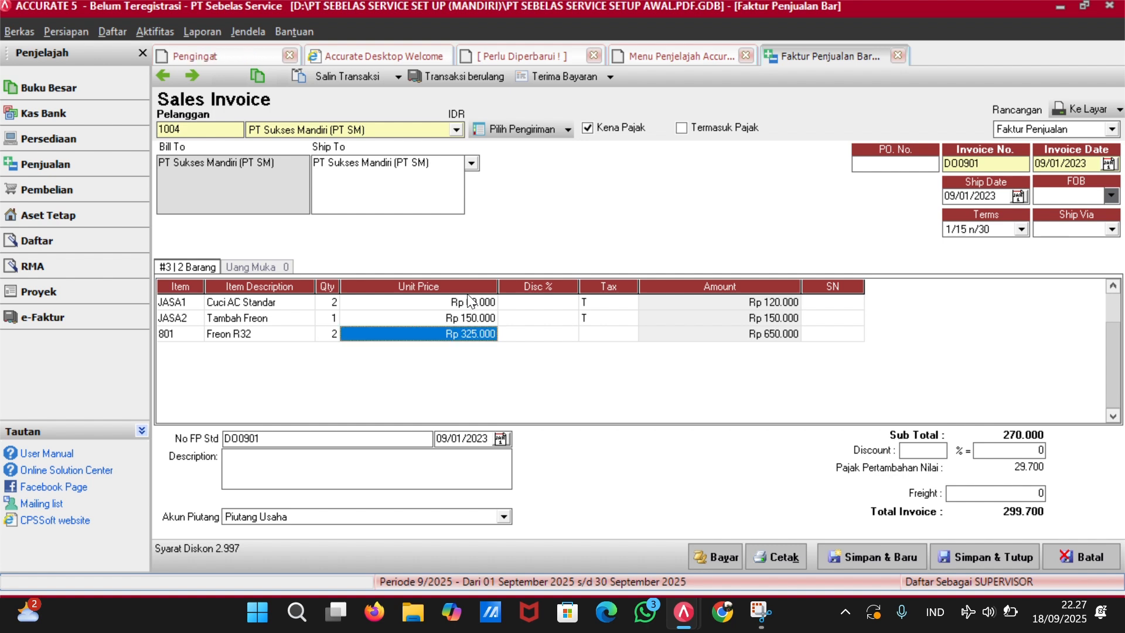
text(T)
key(Tab)
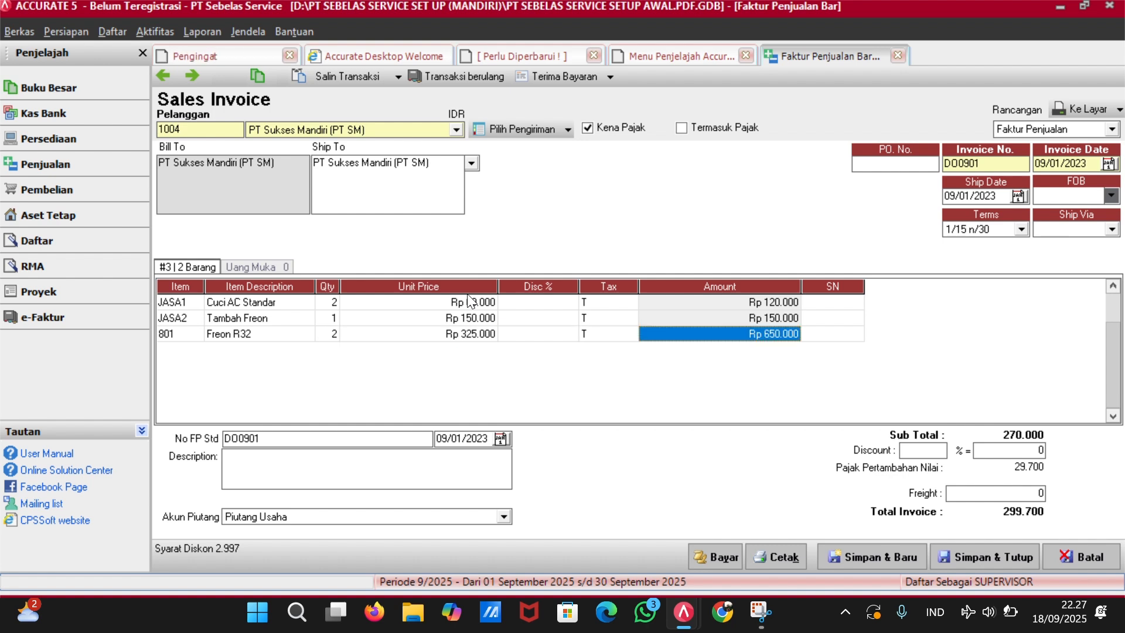
key(Tab)
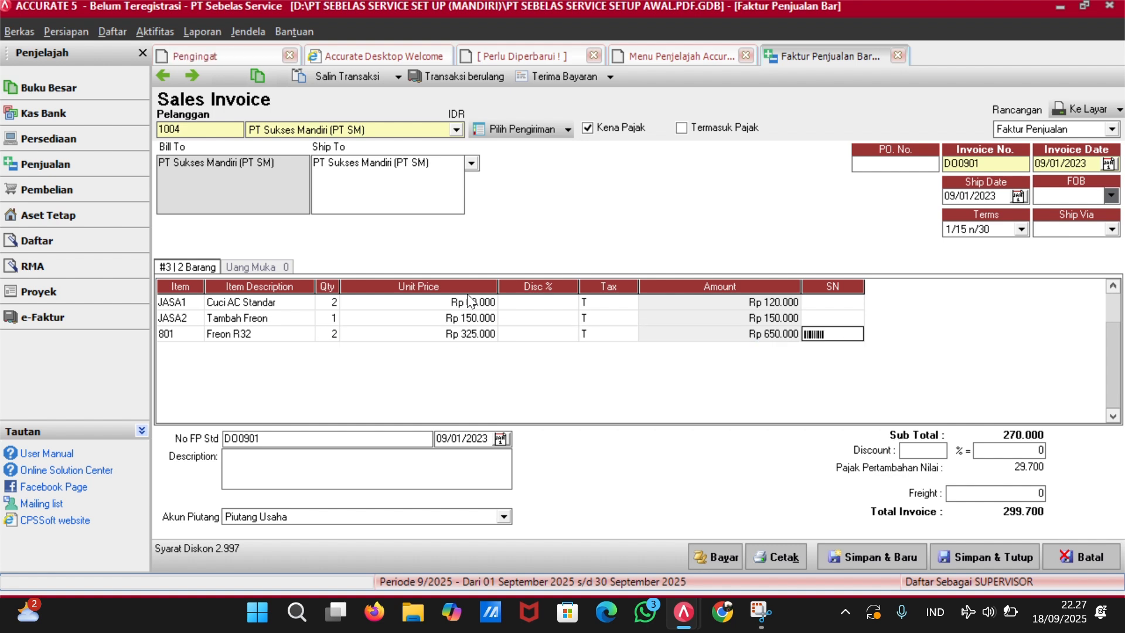
key(Tab)
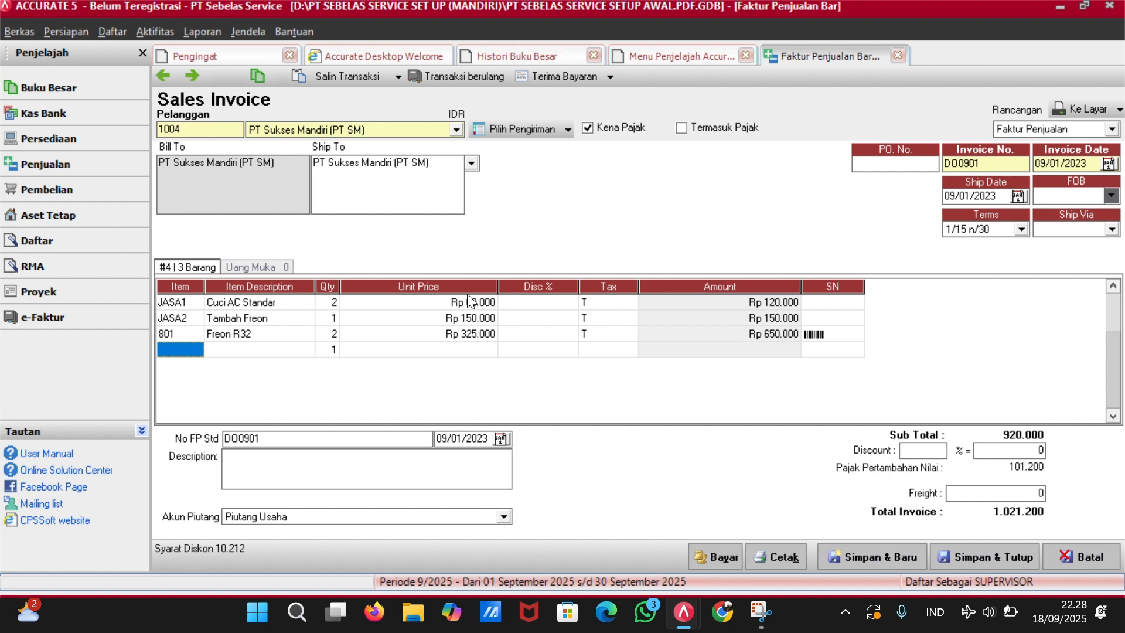
key(Return)
key(Up)
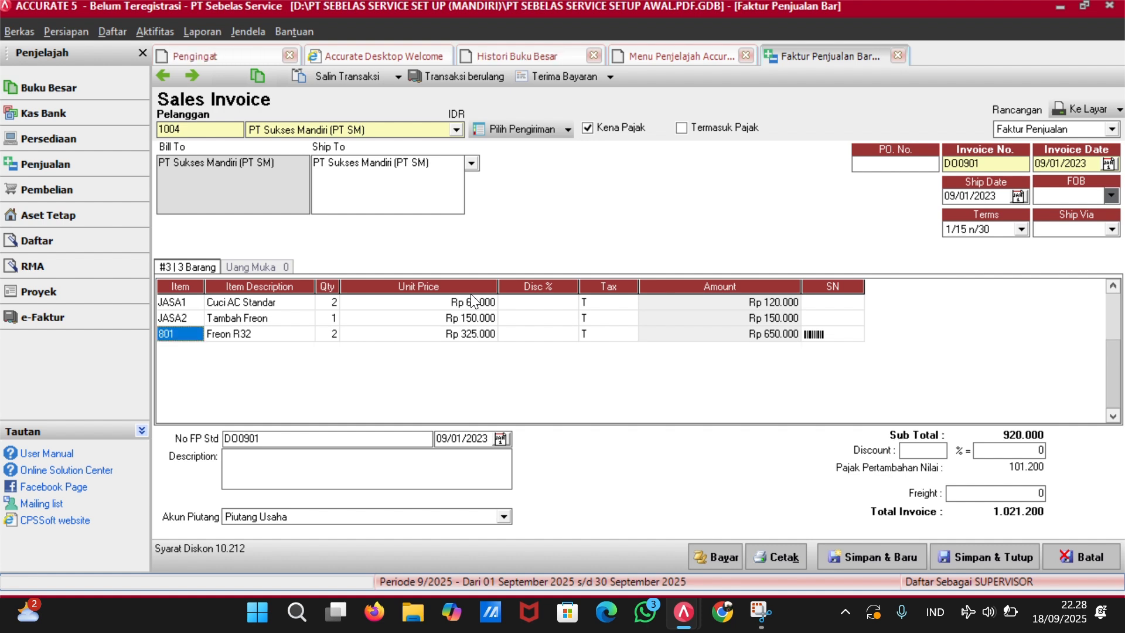
click(842, 335)
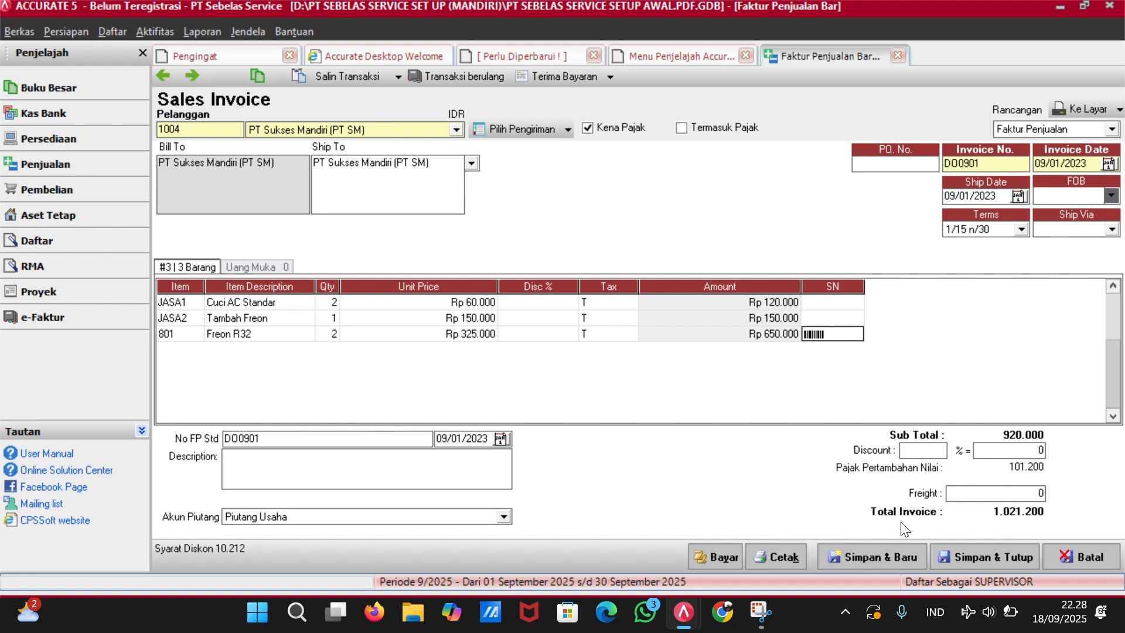
Save and close invoice DO0901, then discard an unused new sales order.
click(950, 550)
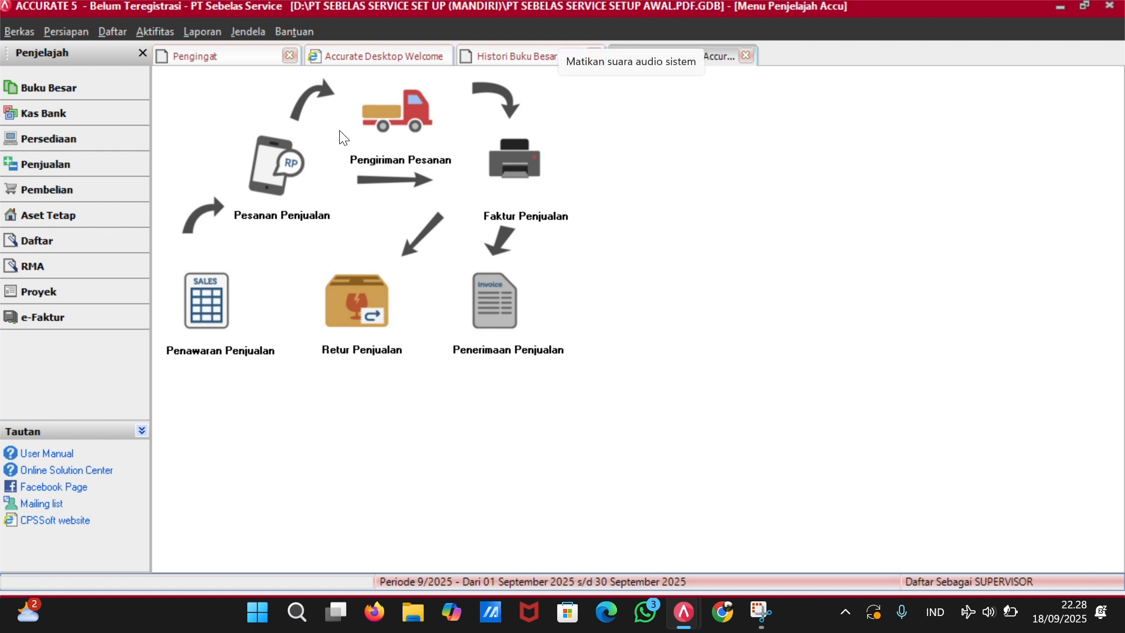
click(271, 170)
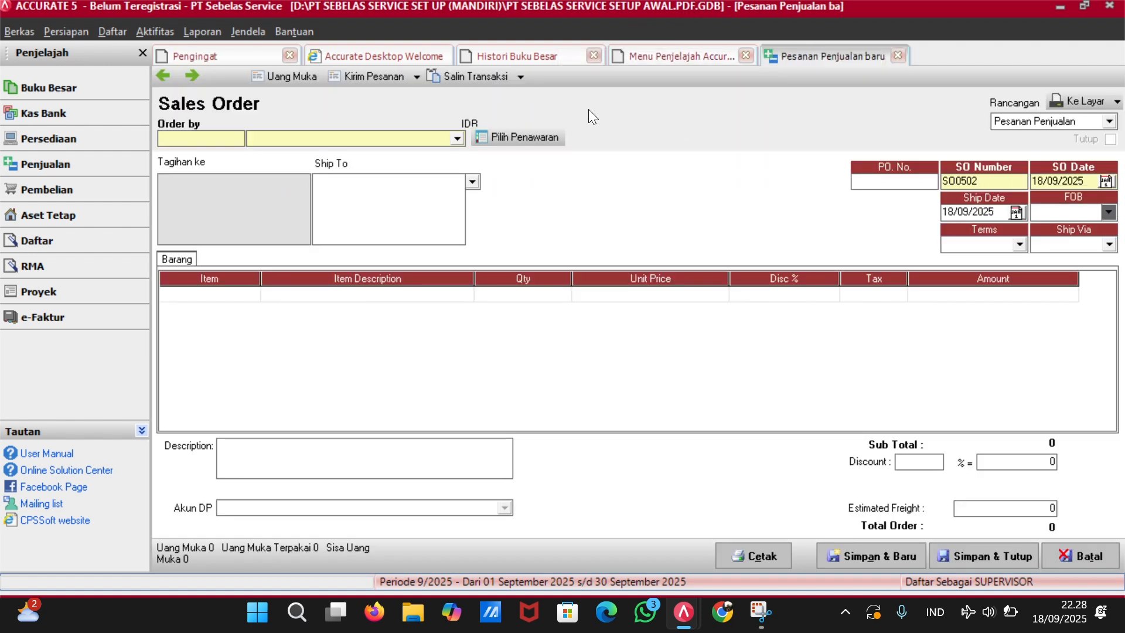
click(457, 139)
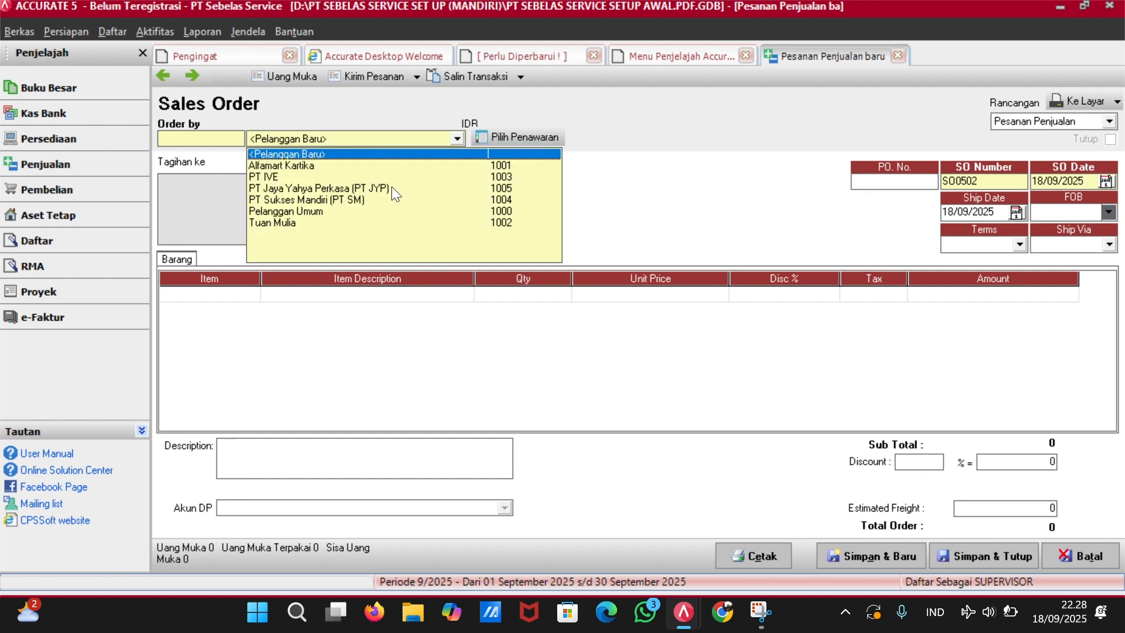
click(634, 172)
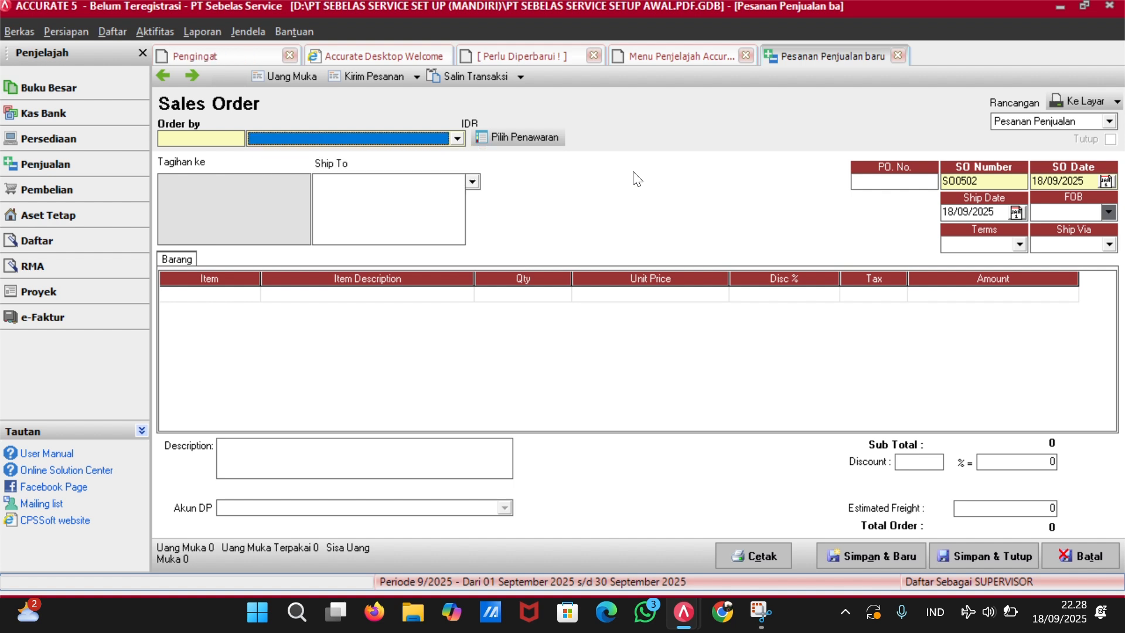
click(898, 56)
Start a purchase order for UD Sumber Mandiri Solo numbered PO0901.
click(70, 193)
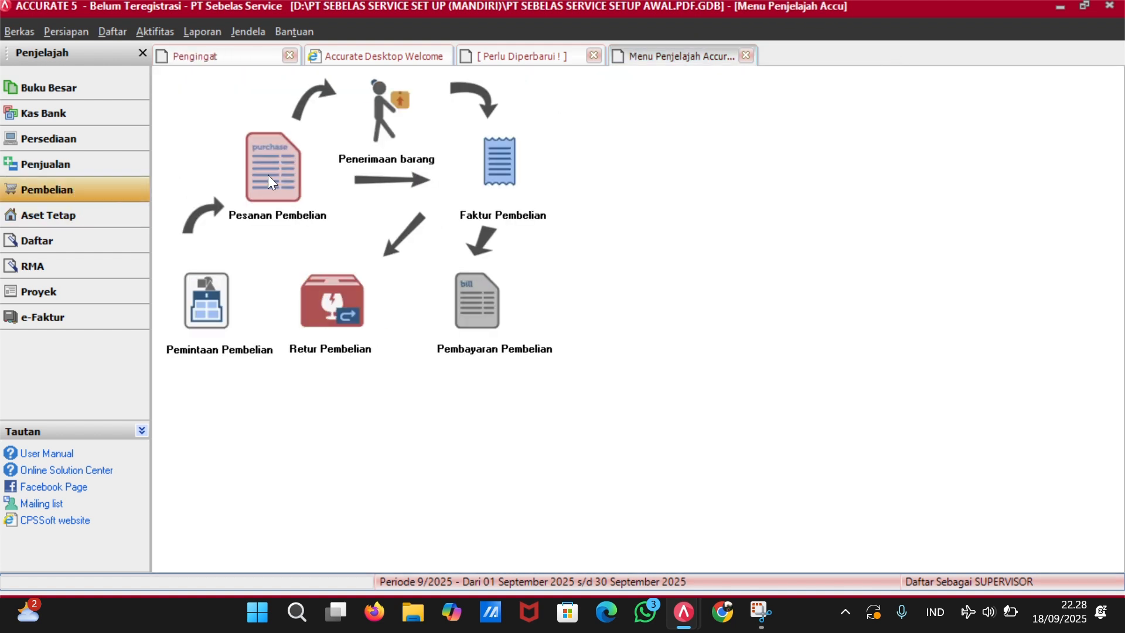
click(273, 170)
click(458, 140)
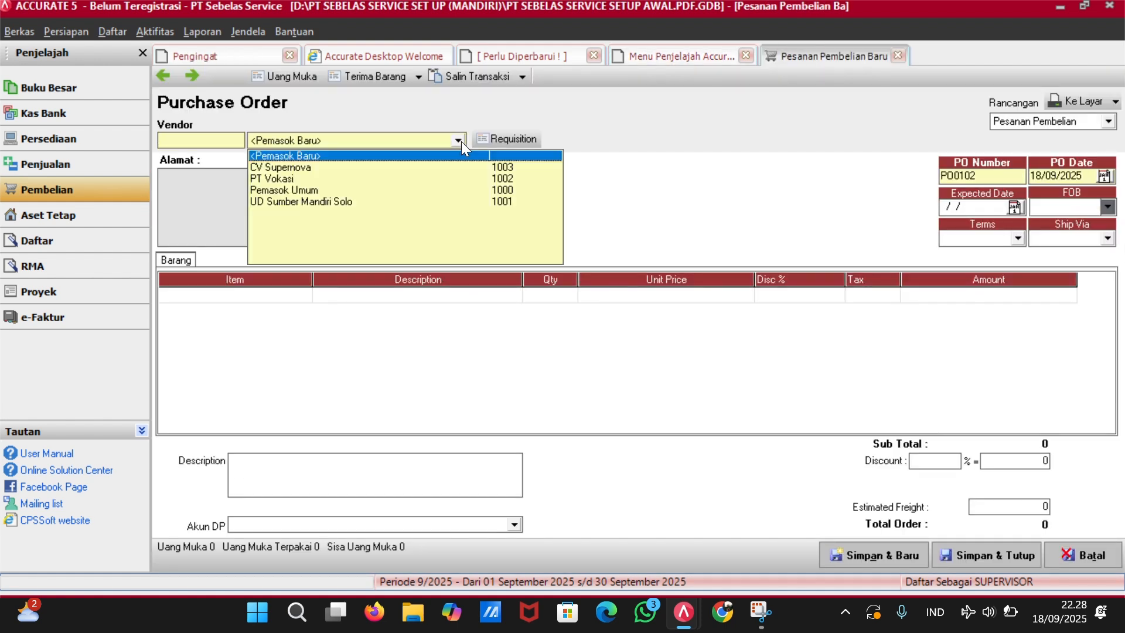
click(316, 201)
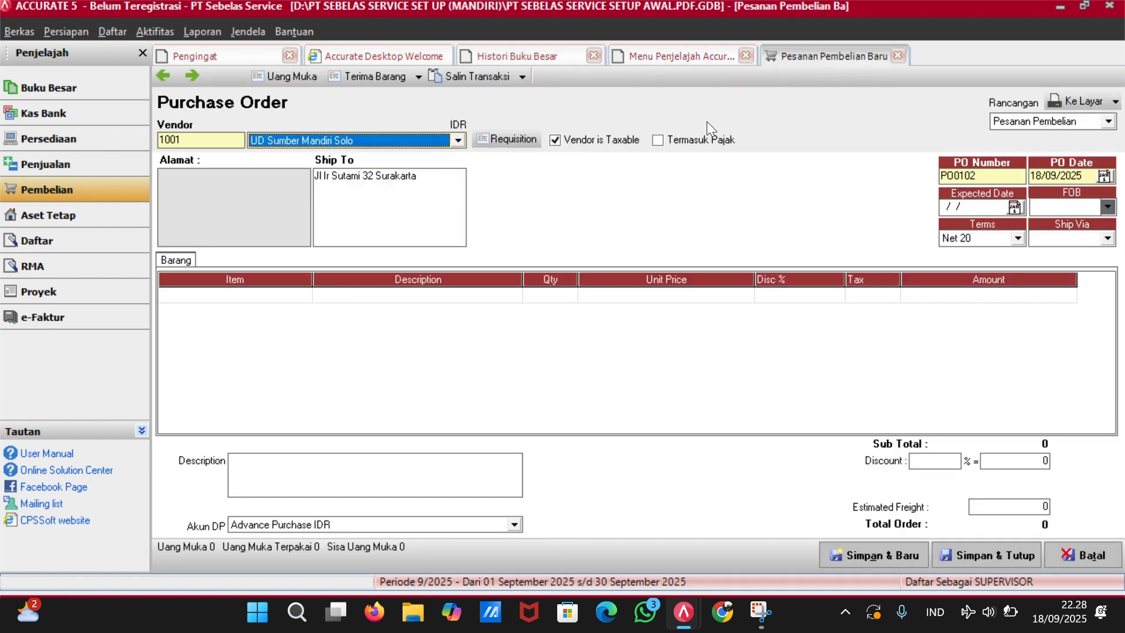
click(982, 176)
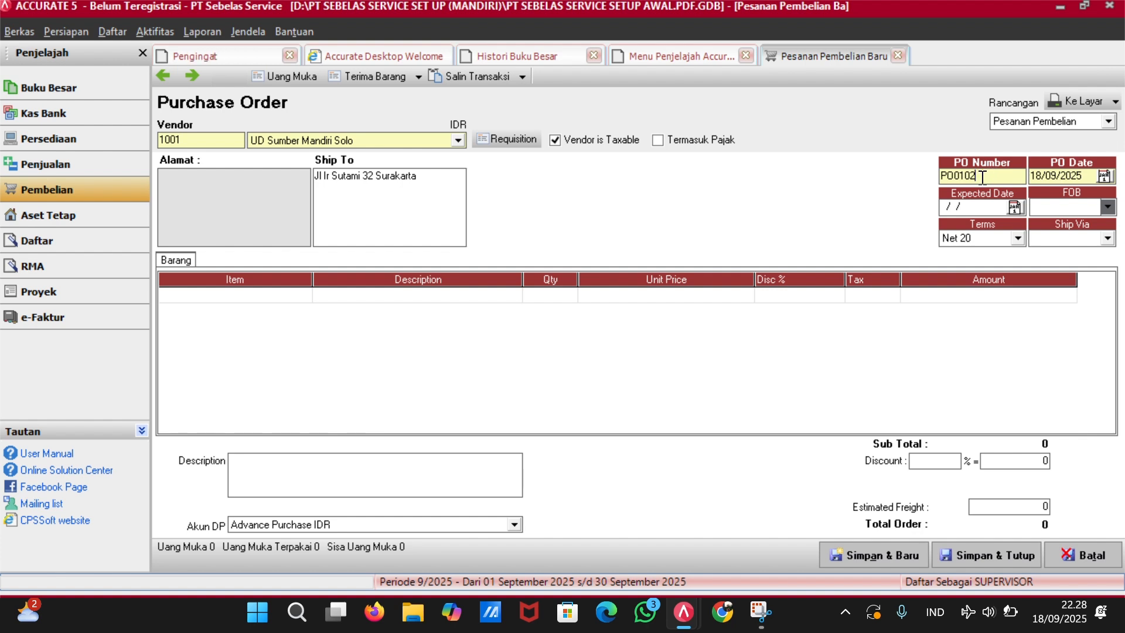
key(BackSpace)
key(BackSpace)
text(090)
Set the order date to 09/01/23 and leave the expected date empty.
key(Tab)
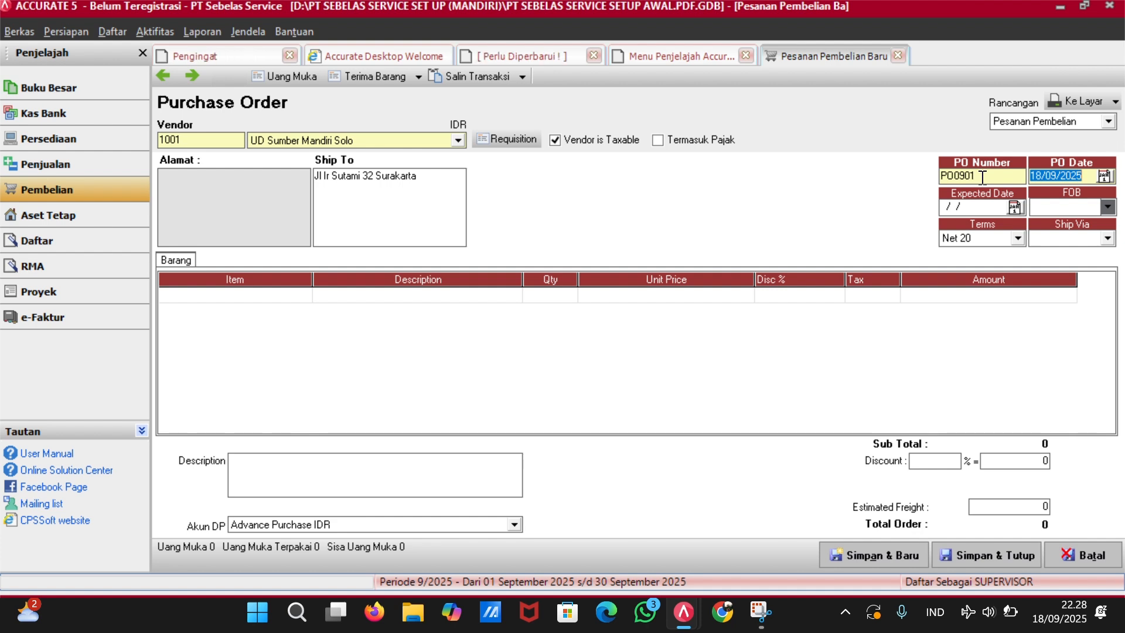
key(BackSpace)
text(09/01/23)
key(Tab)
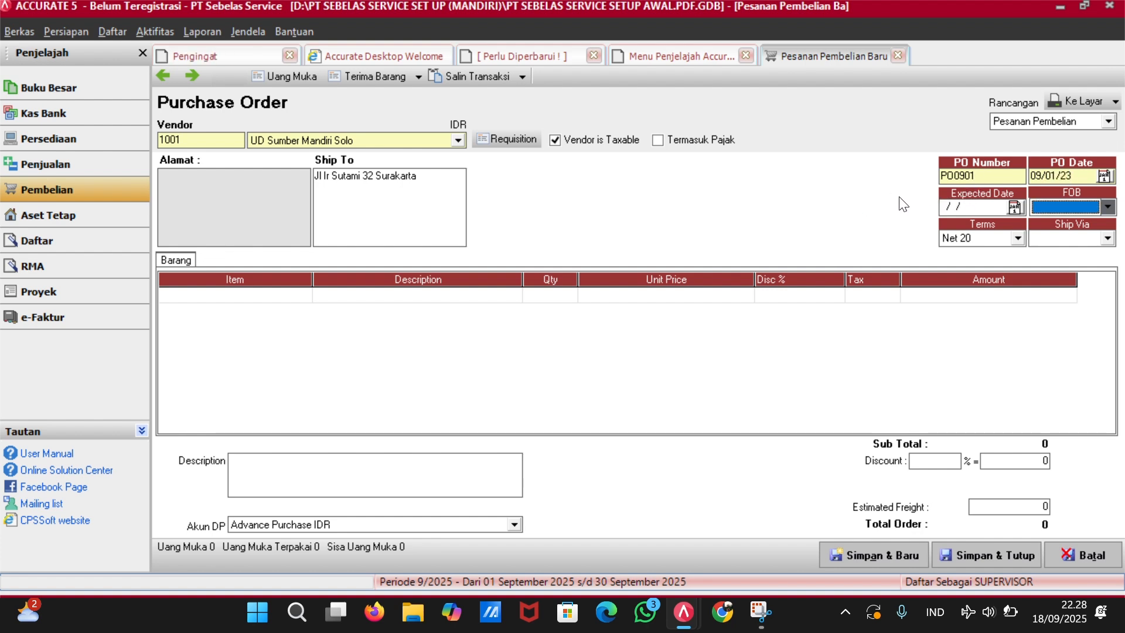
click(951, 206)
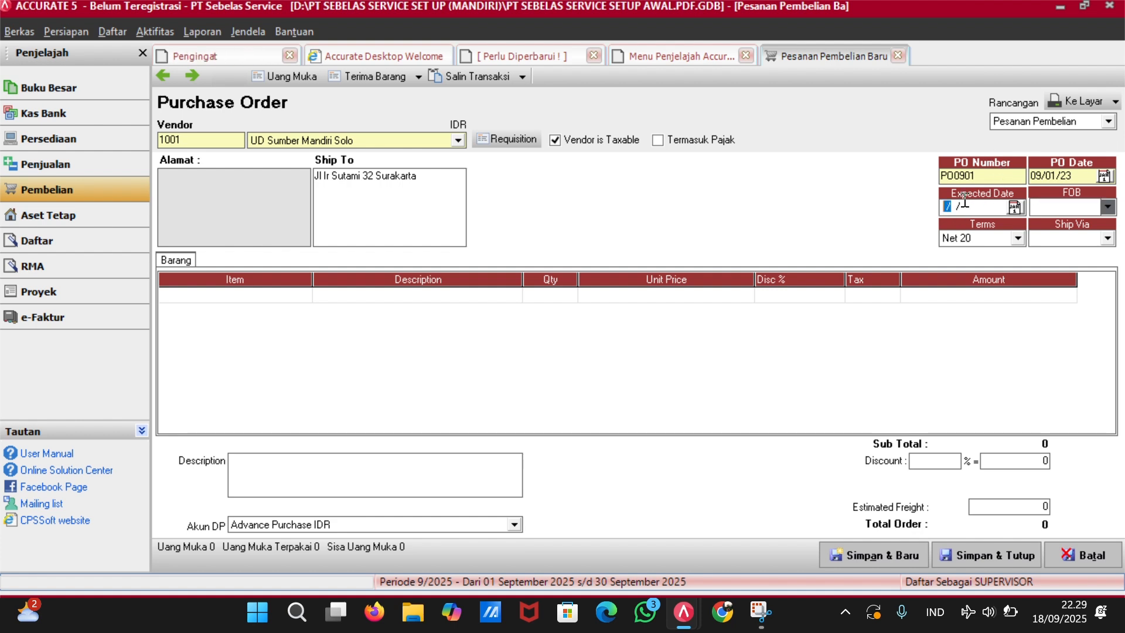
text(1/0)
key(BackSpace)
key(BackSpace)
key(BackSpace)
Add Freon R32 to the order with quantity 4 and tax code T.
click(301, 294)
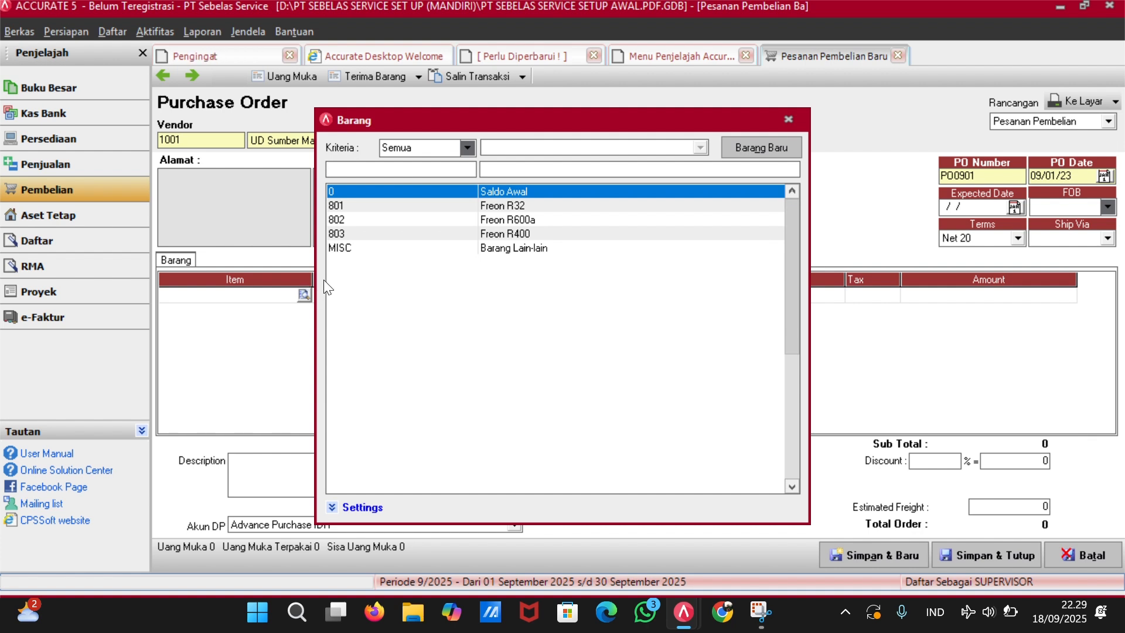
double_click(538, 206)
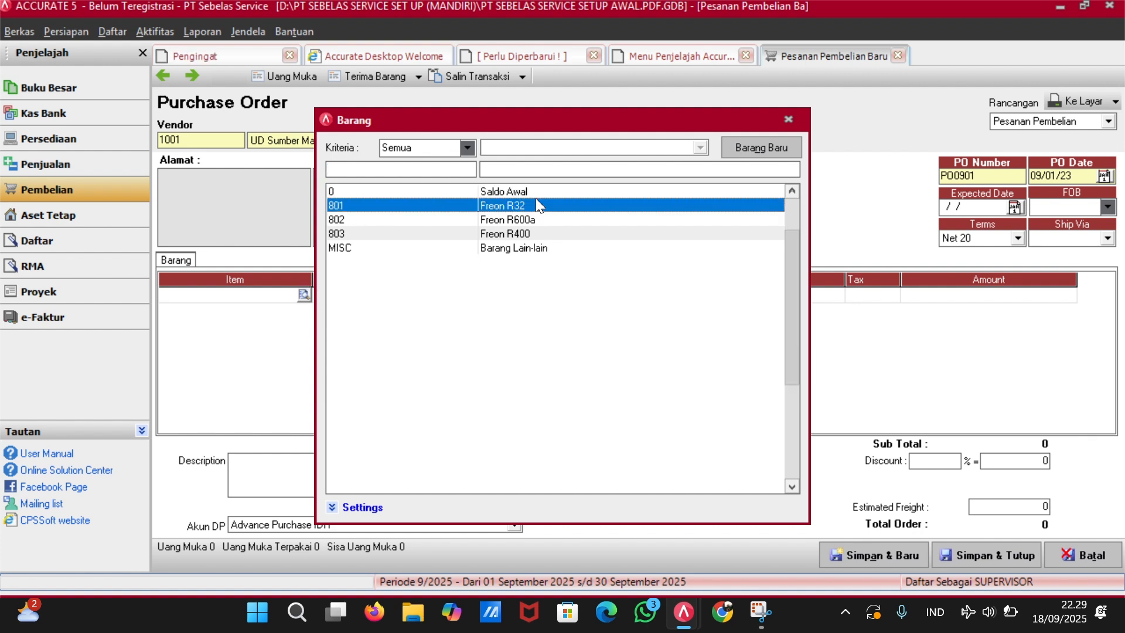
key(BackSpace)
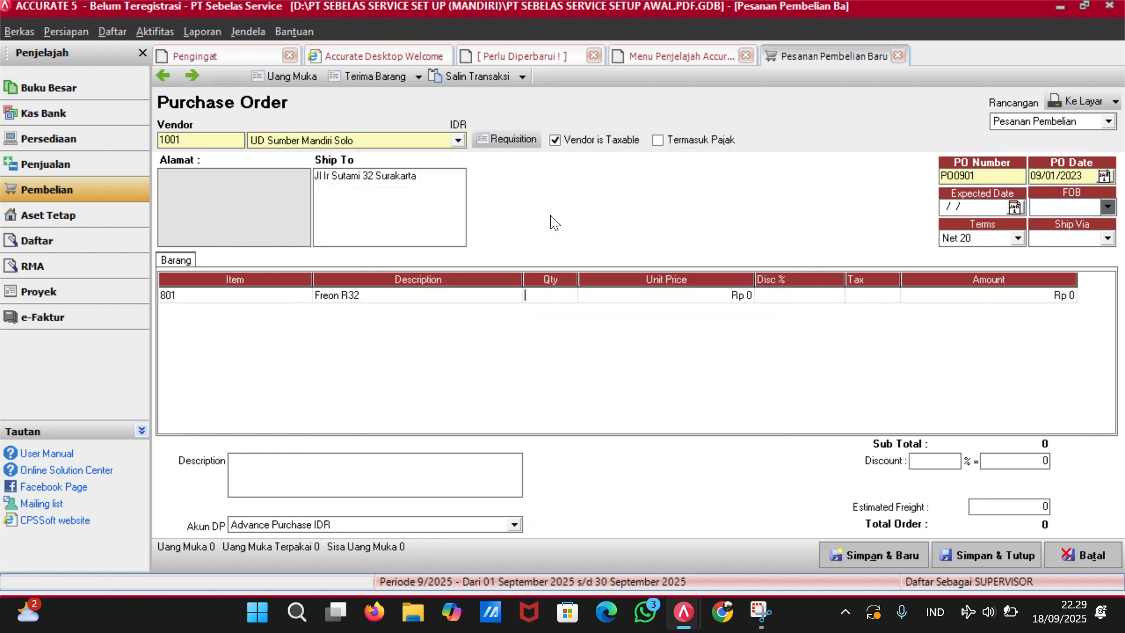
text(4)
key(Tab)
key(Tab)
key(Tab)
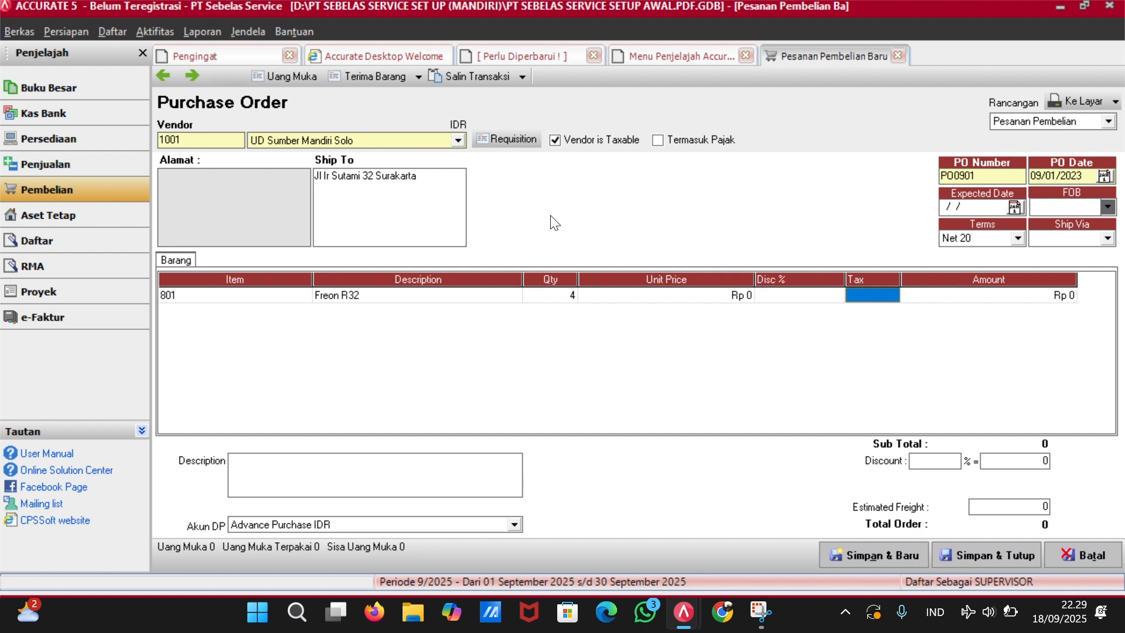
text(T)
key(Tab)
key(Tab)
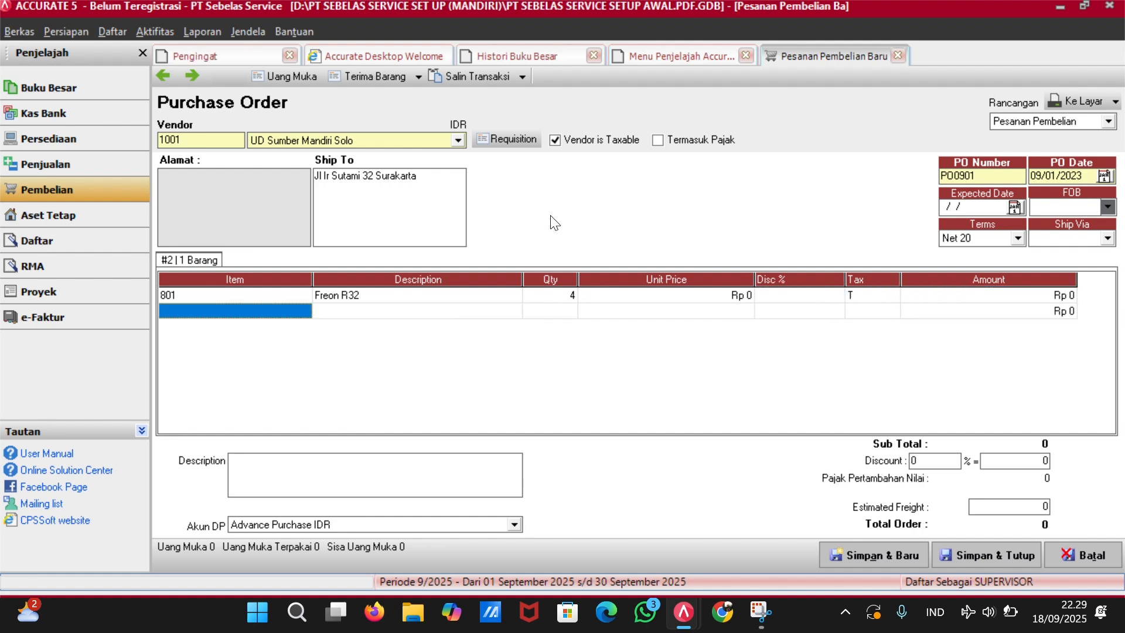
key(Return)
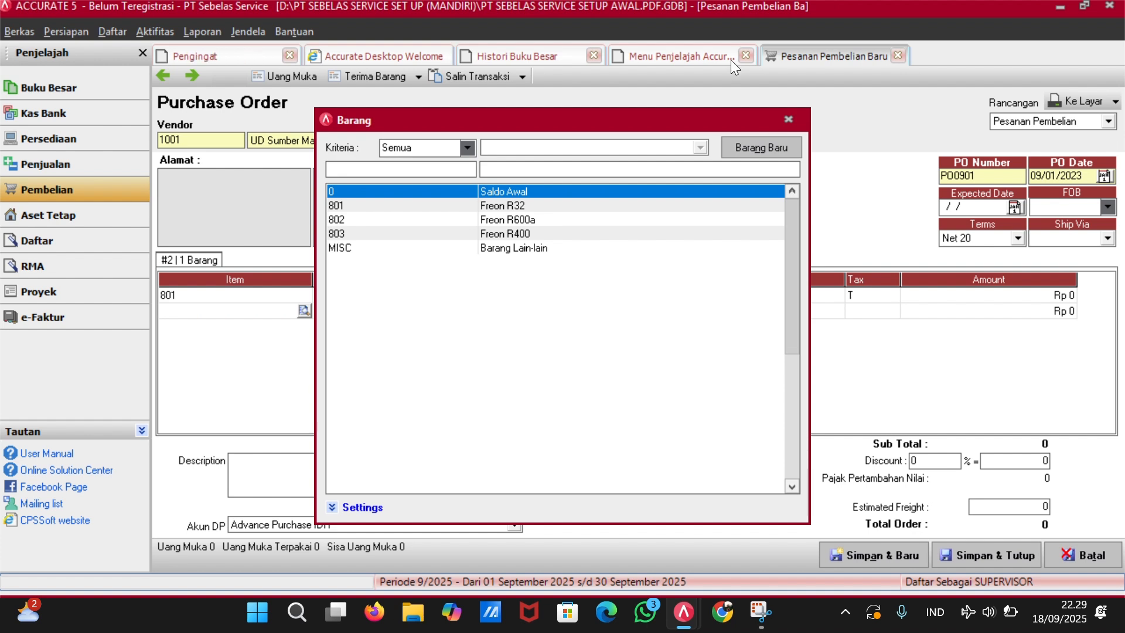
click(788, 119)
Set the Freon R32 unit price to 295.000 and save the purchase order.
click(994, 289)
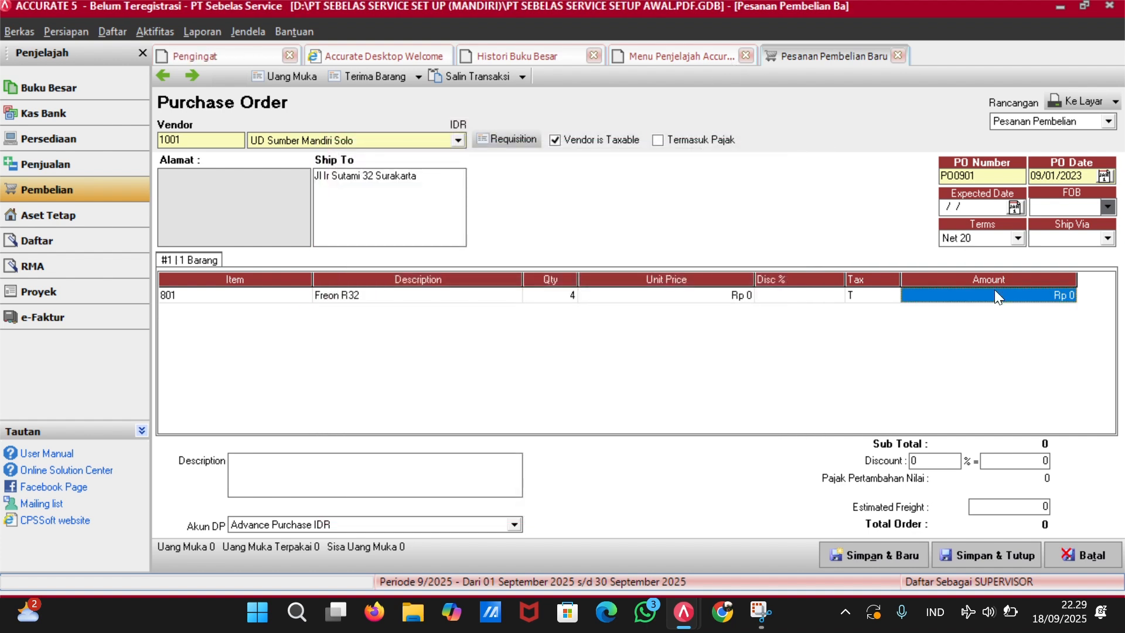
click(1066, 297)
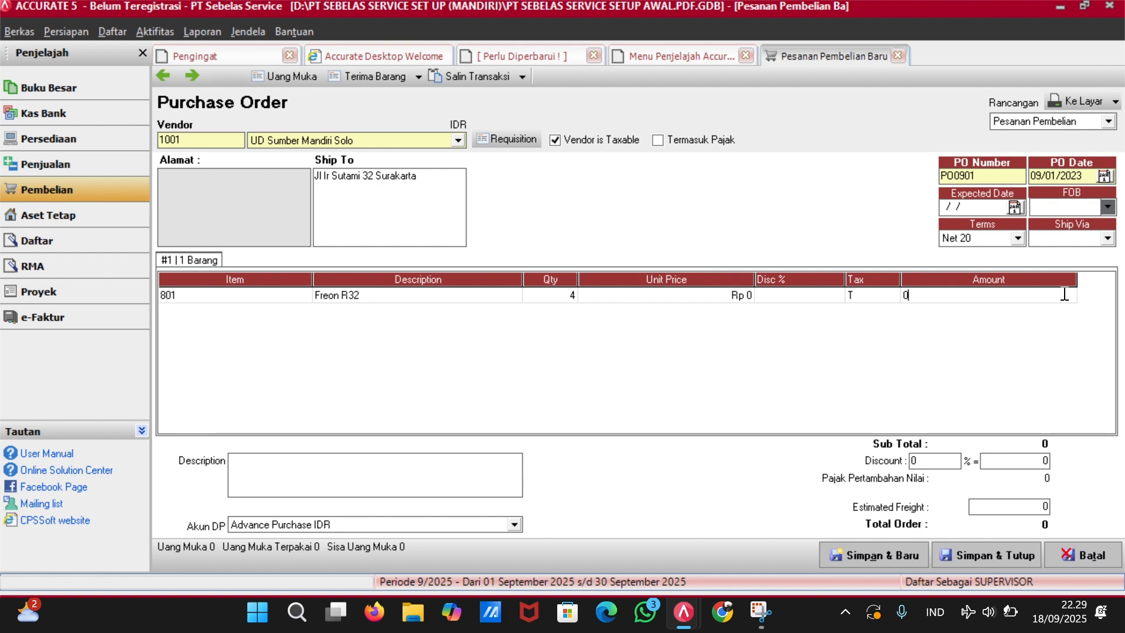
click(1054, 296)
text(95000)
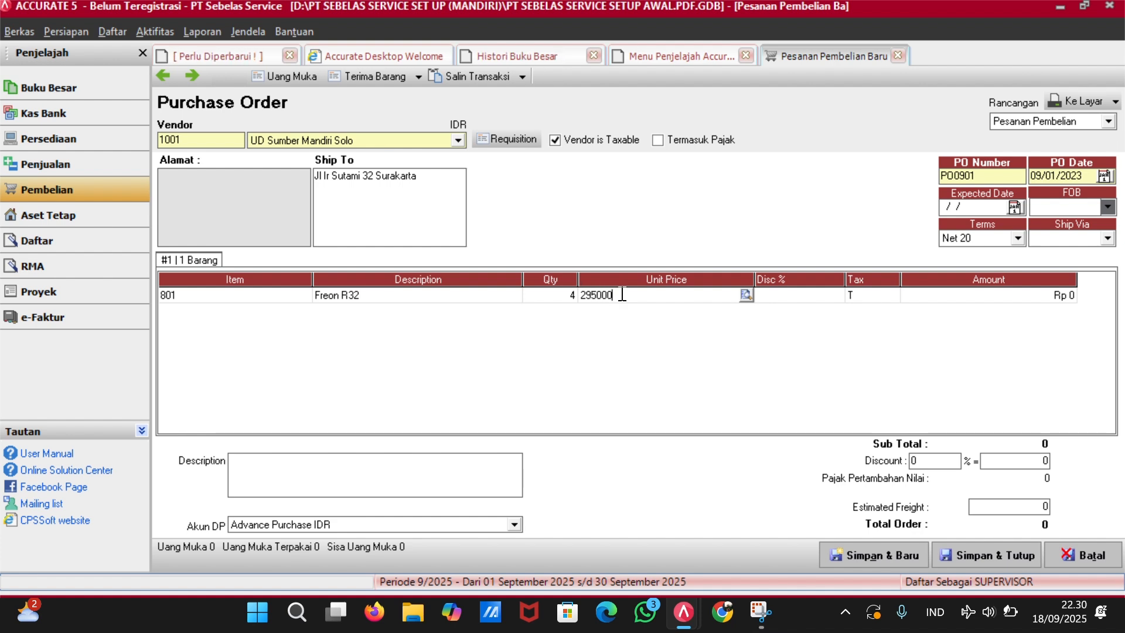
key(Tab)
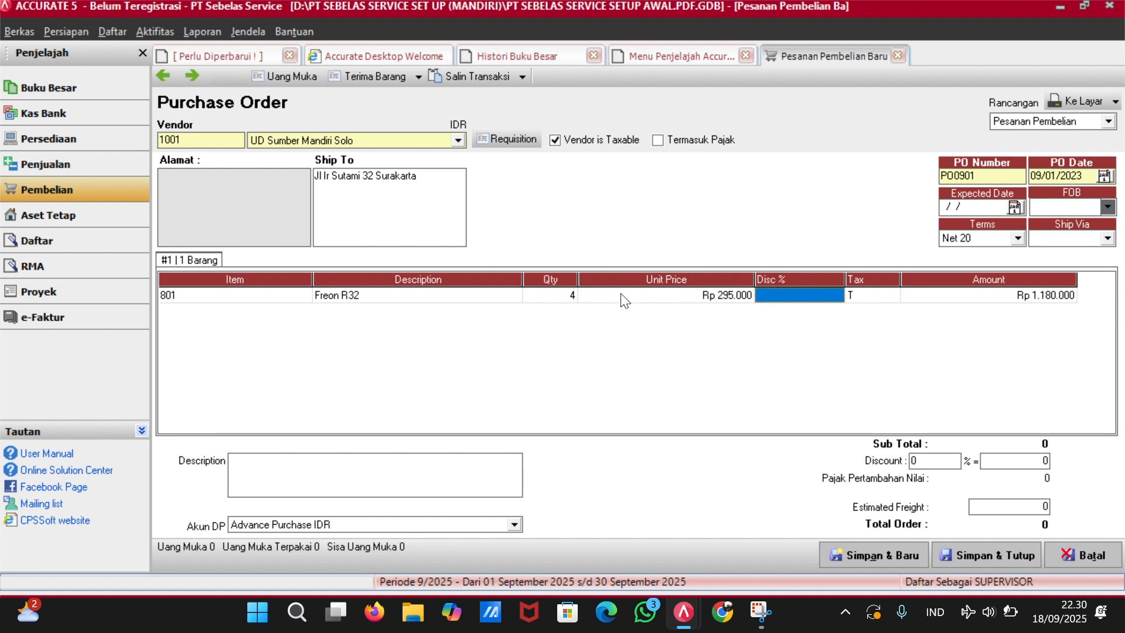
key(Tab)
key(Tab)
key(Tab)
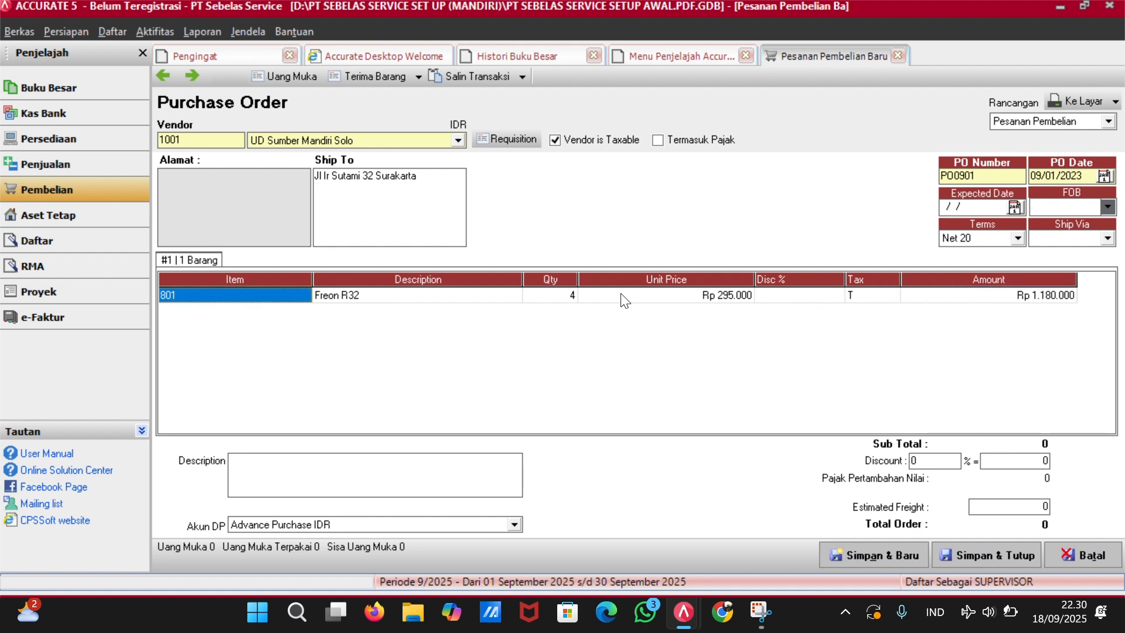
key(Up)
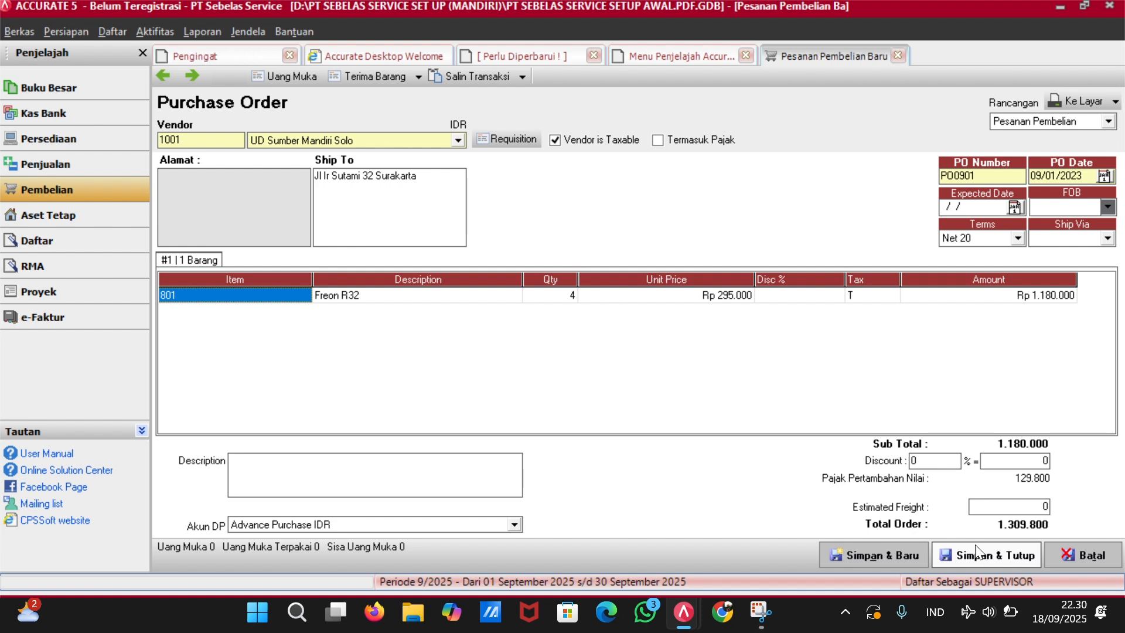
click(980, 555)
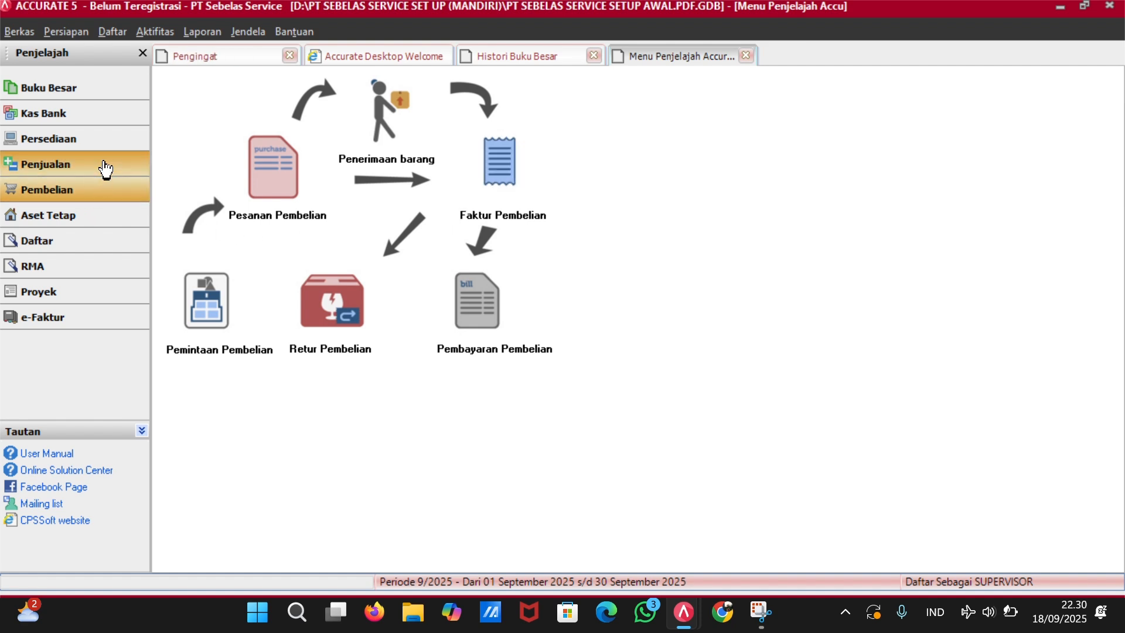
Start a new sales invoice for Pelanggan Umum numbered CR1011.
click(105, 168)
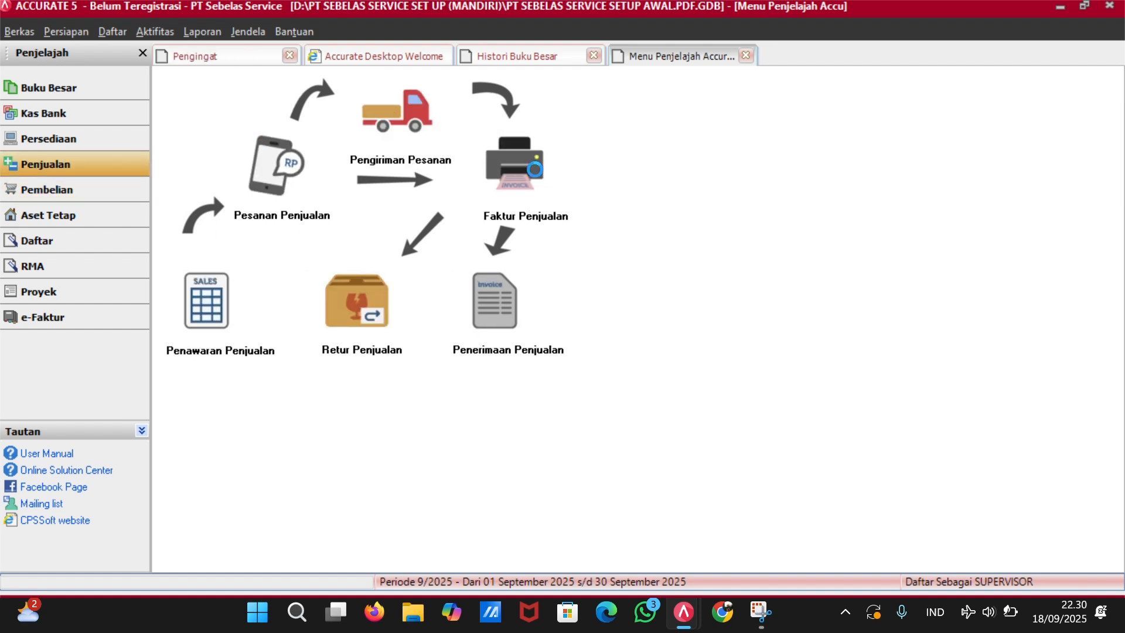
click(513, 166)
click(456, 130)
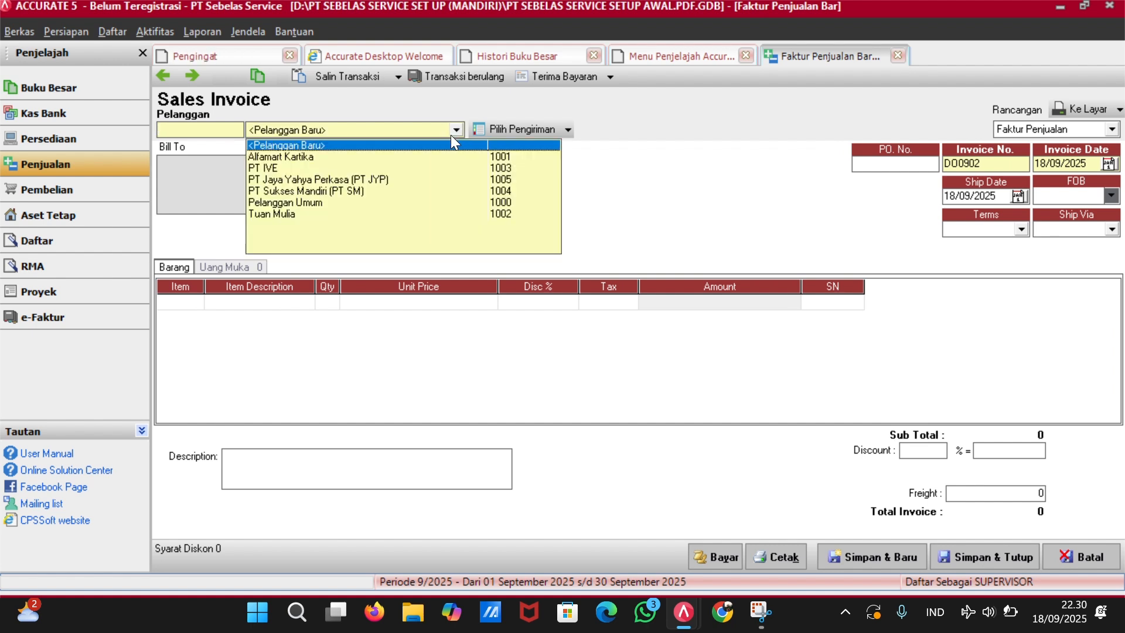
click(317, 202)
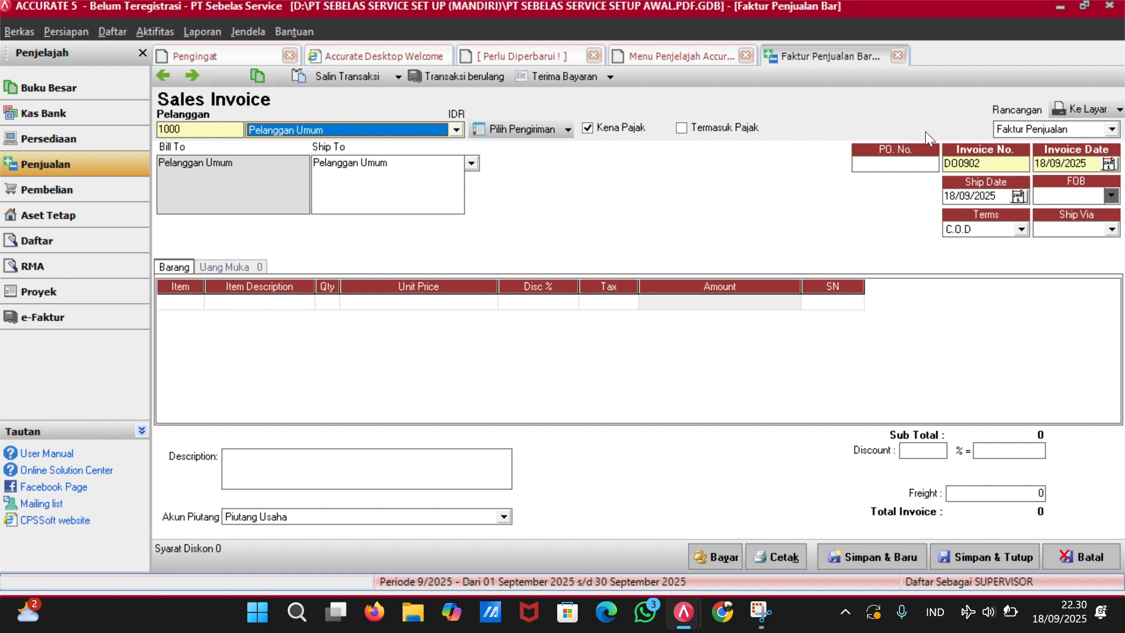
click(980, 161)
key(BackSpace)
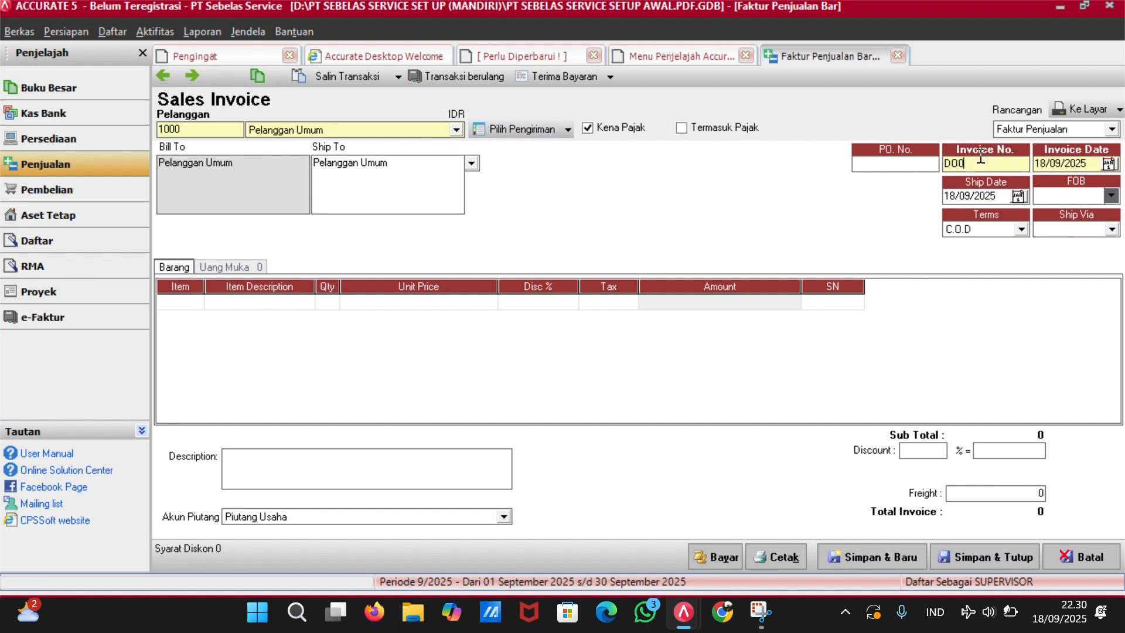
key(BackSpace)
key(BackSpace)
key(BackSpace)
text(CR1011)
Set the invoice and ship dates to 10/01/2023.
click(1094, 163)
key(BackSpace)
key(BackSpace)
key(BackSpace)
key(BackSpace)
key(BackSpace)
key(BackSpace)
key(BackSpace)
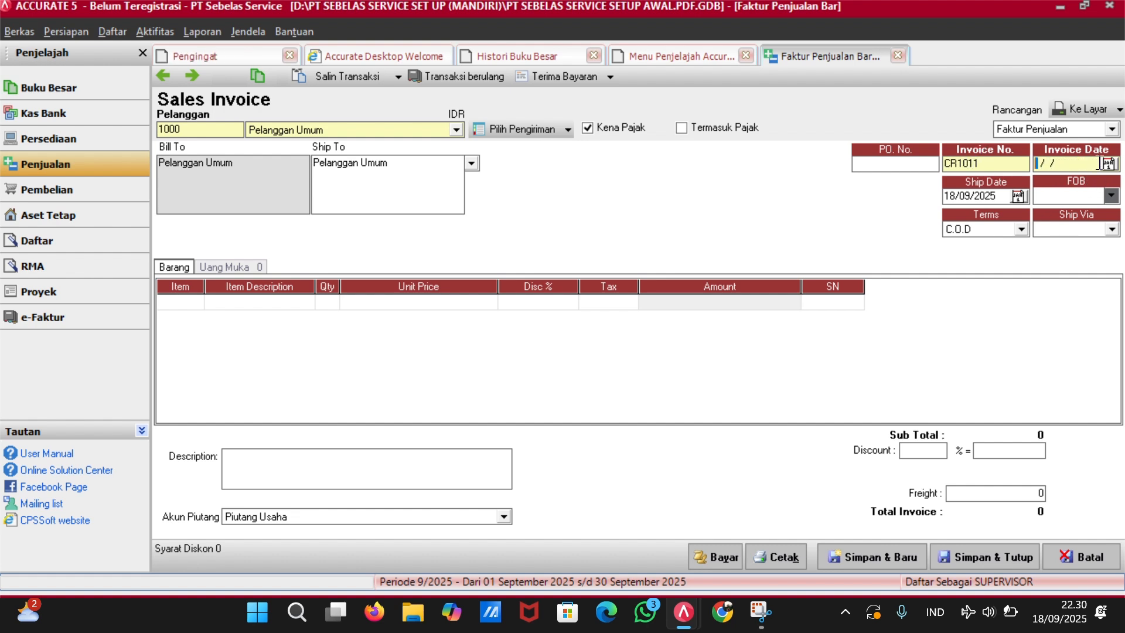
text(10/01/2023)
key(Tab)
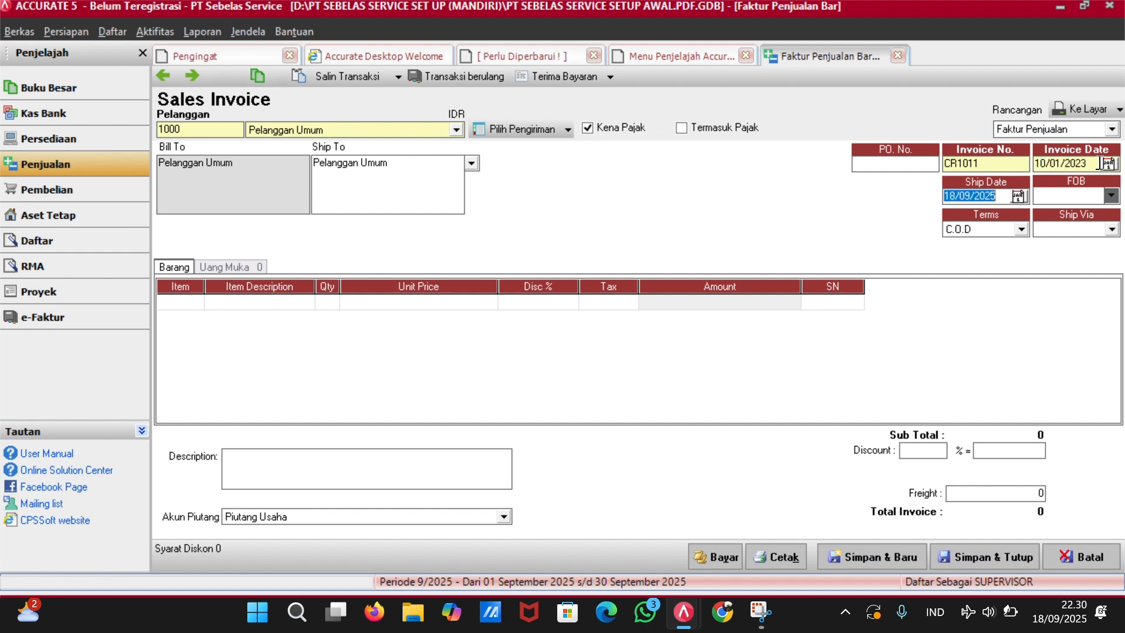
key(BackSpace)
text(10/)
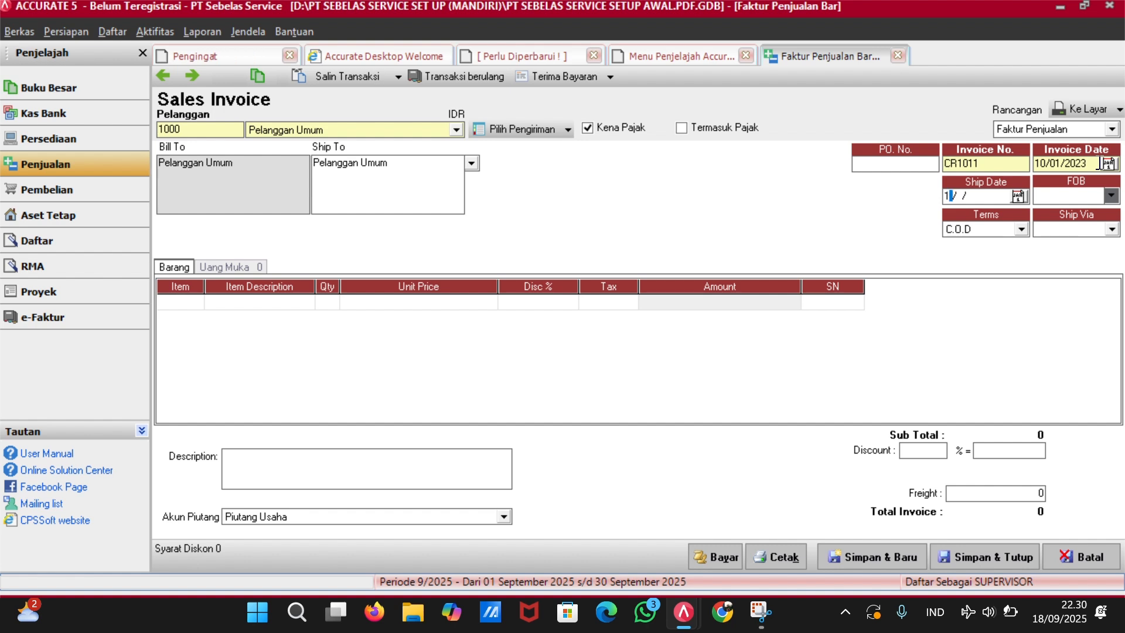
text(01/23)
key(Tab)
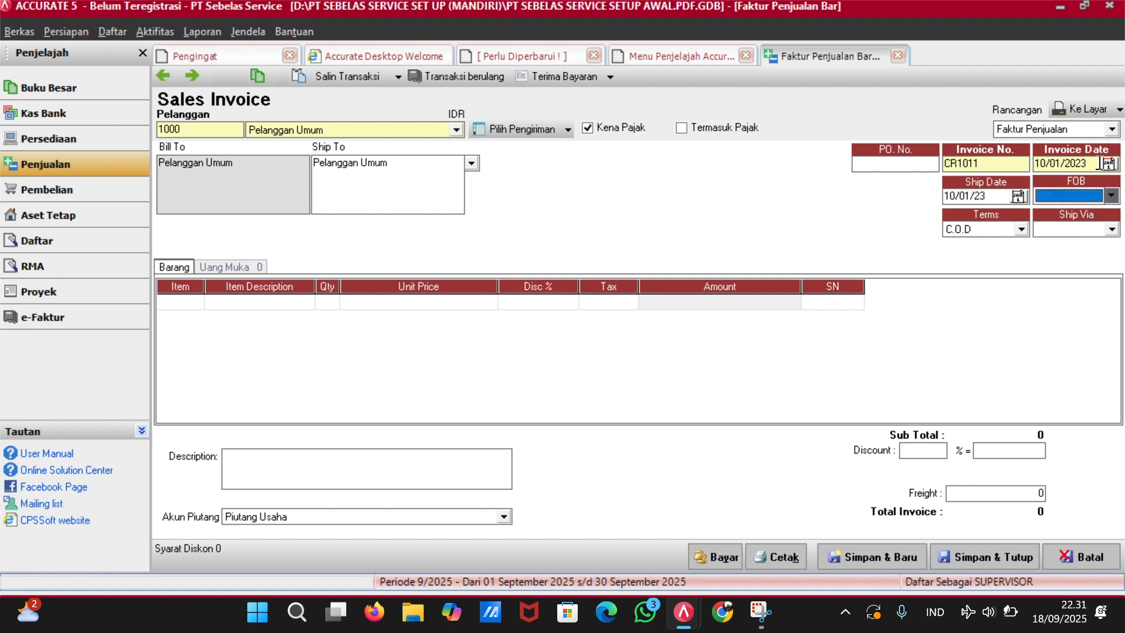
Bill 3 × JASA1 Cuci AC Standar with tax code T and save the invoice.
click(464, 389)
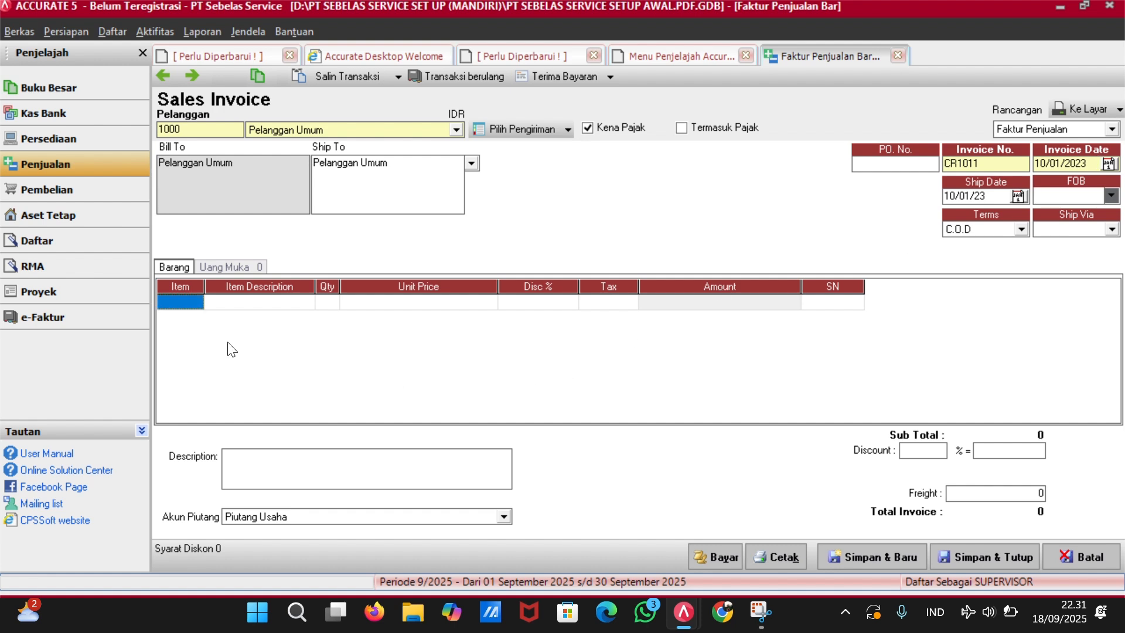
click(193, 303)
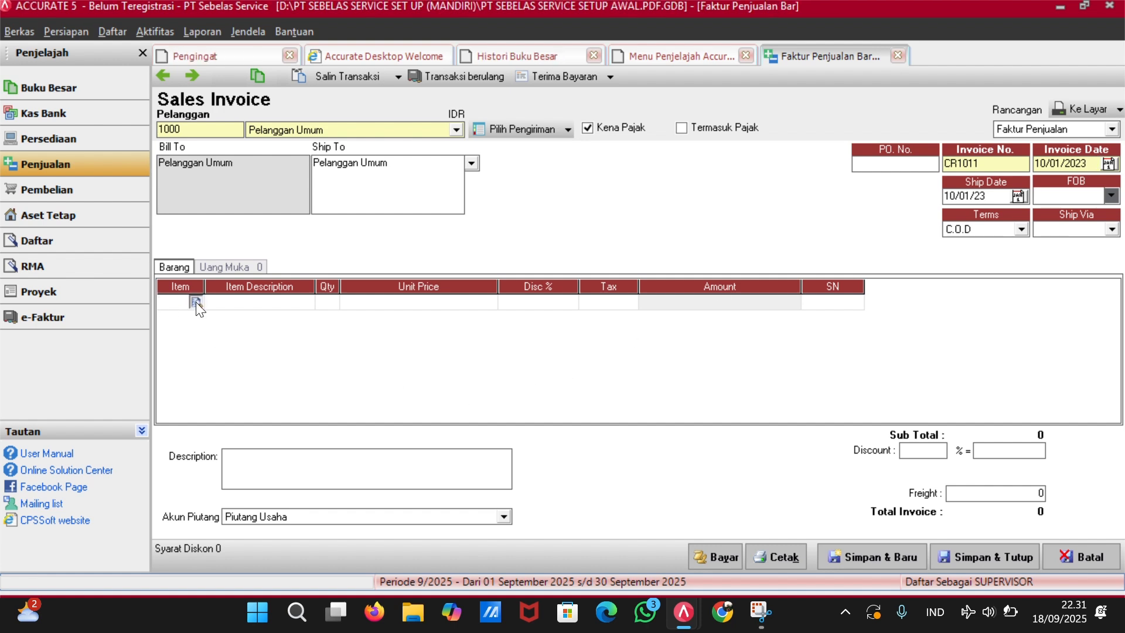
click(195, 302)
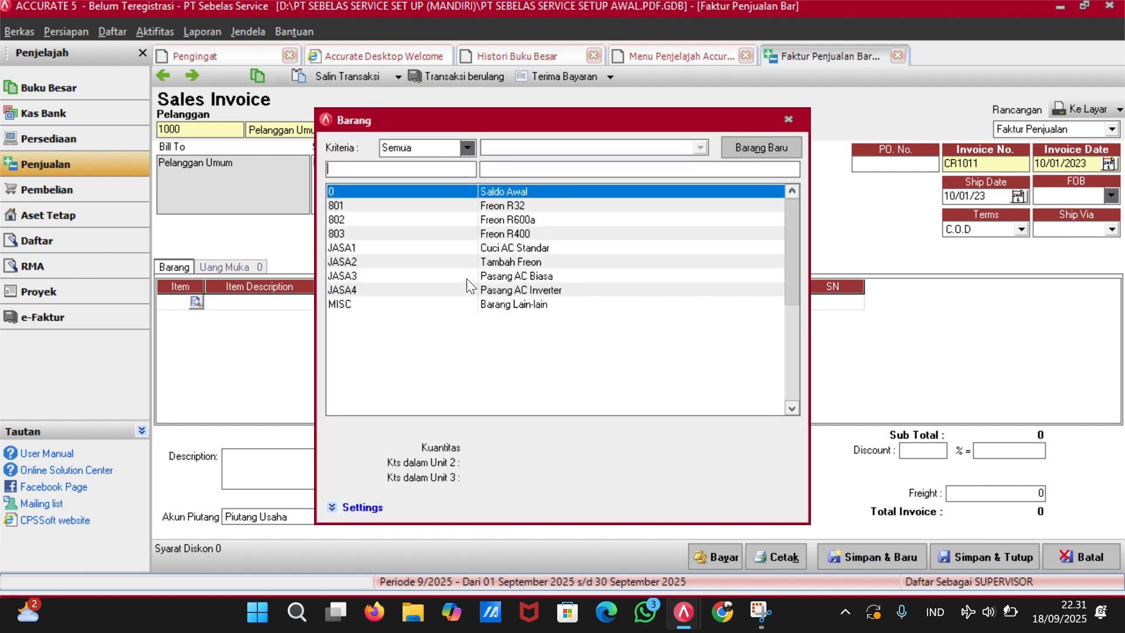
double_click(535, 250)
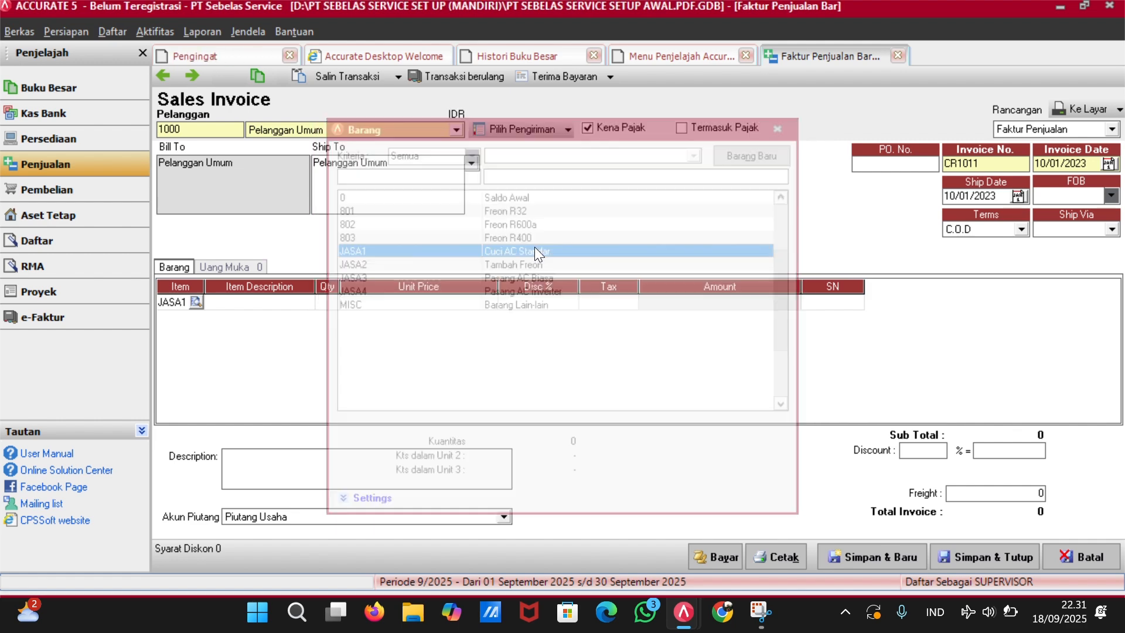
click(327, 300)
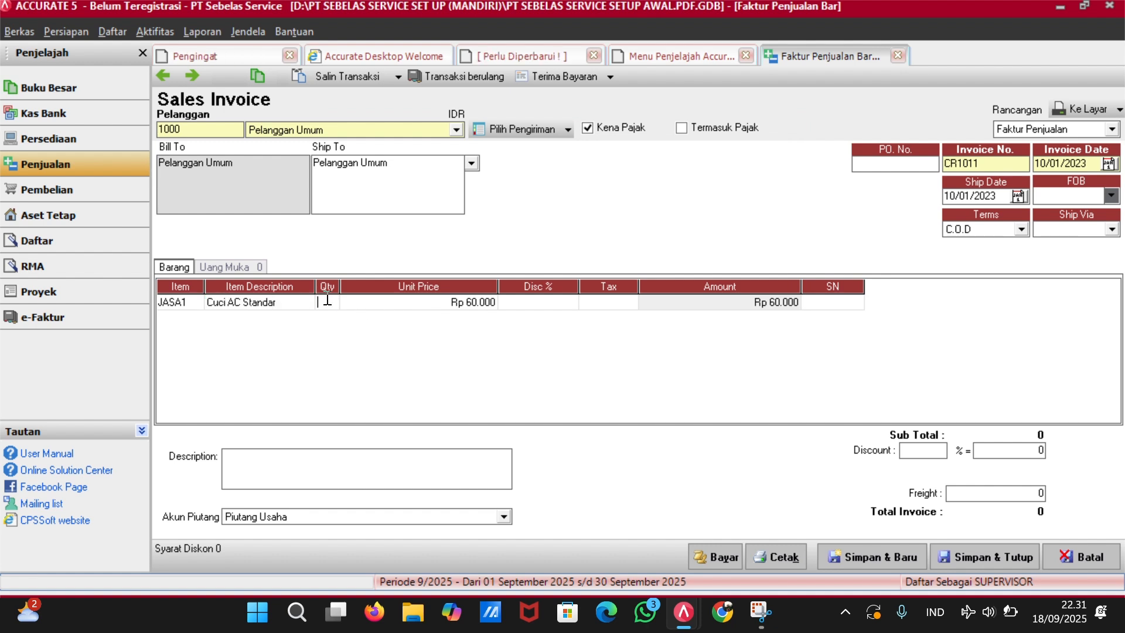
text(3)
key(Tab)
key(Tab)
key(Tab)
text(T)
key(Tab)
key(Tab)
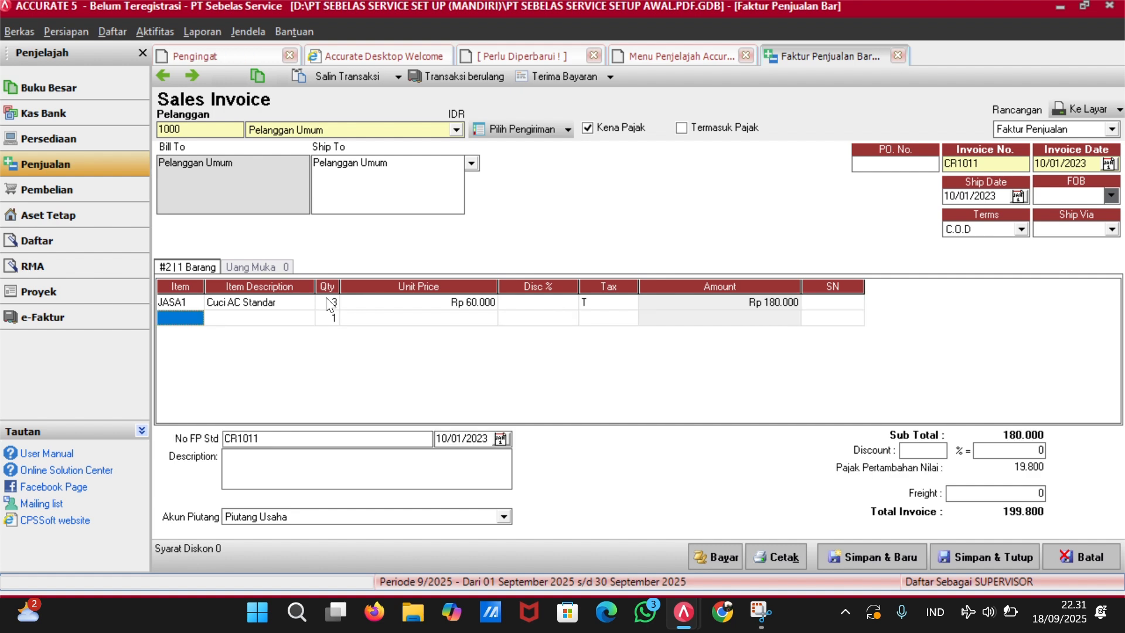
key(Up)
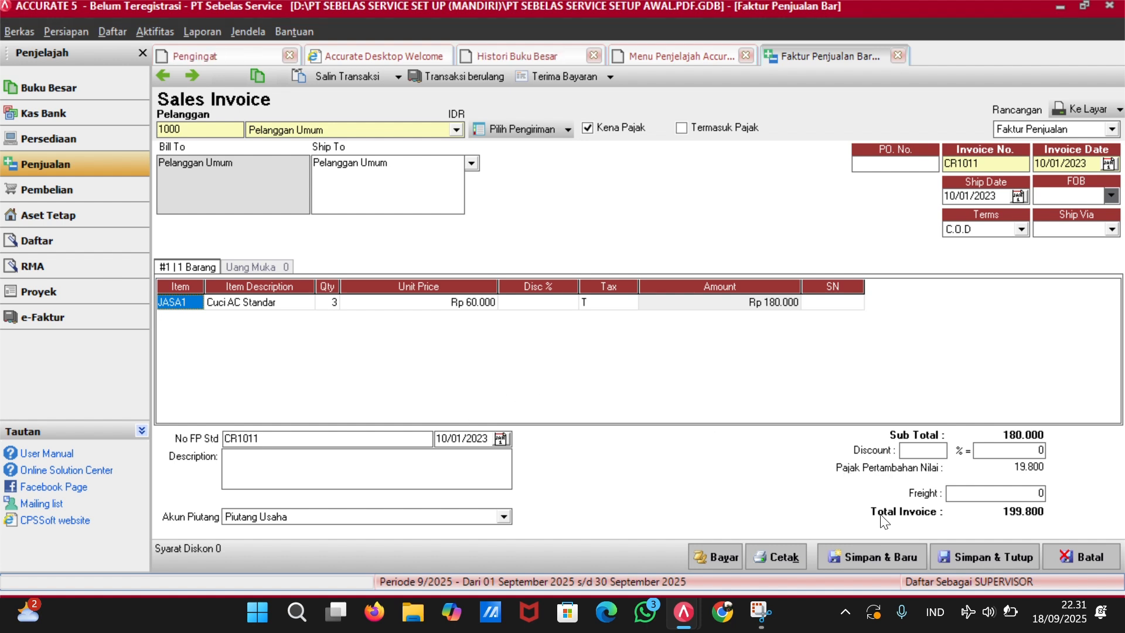
click(959, 558)
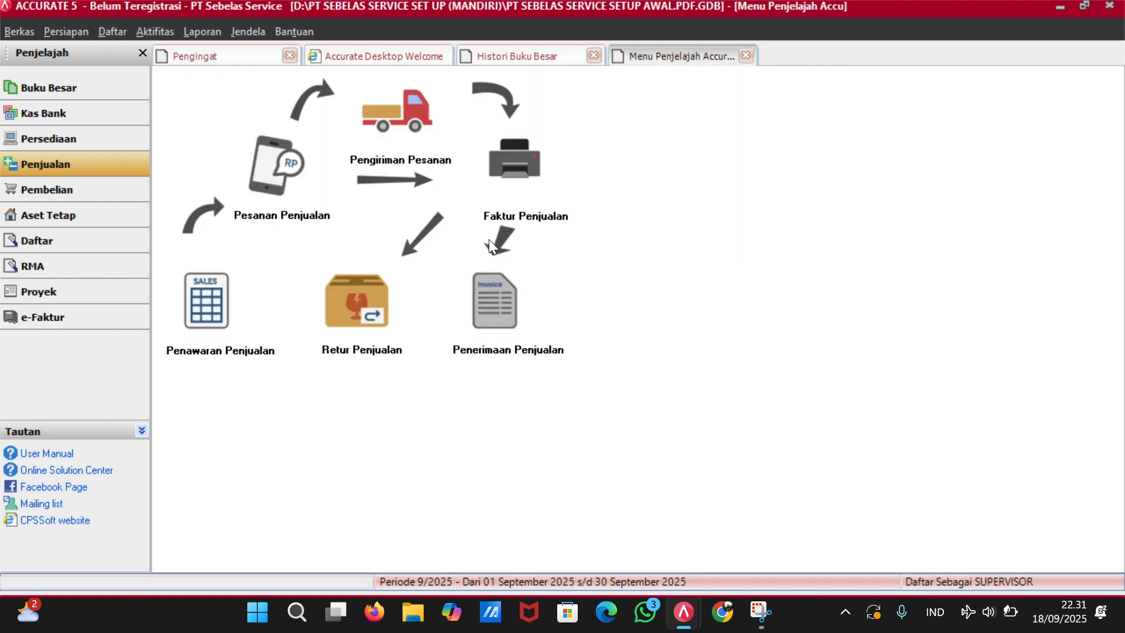
Start a customer receipt from Pelanggan Umum, marking invoice CR1011 as paid.
click(507, 315)
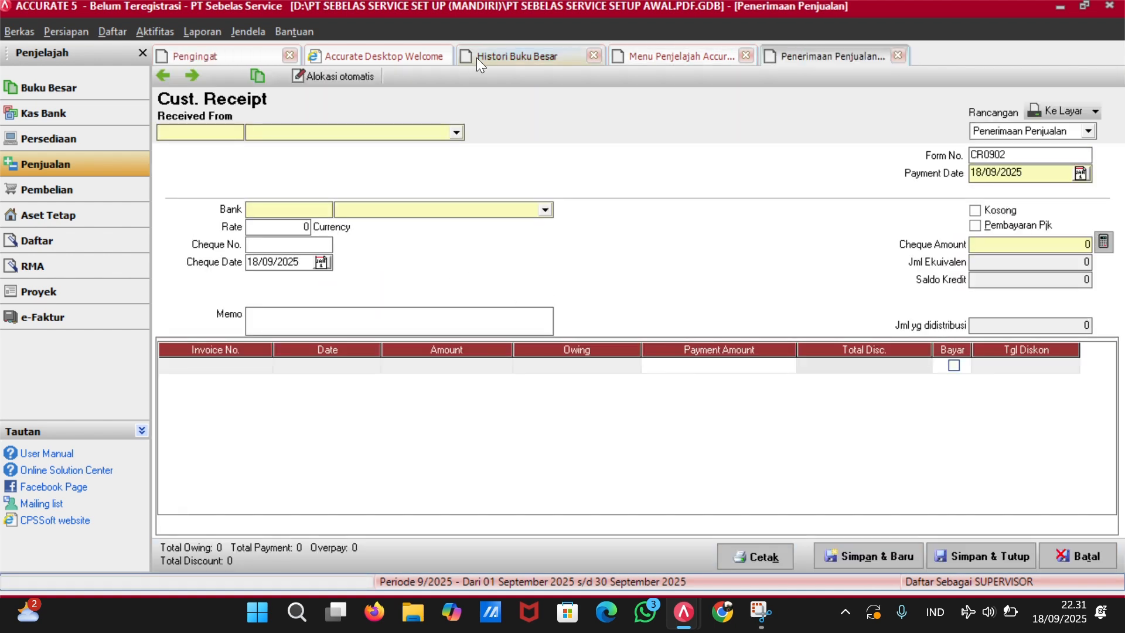
click(447, 136)
click(355, 192)
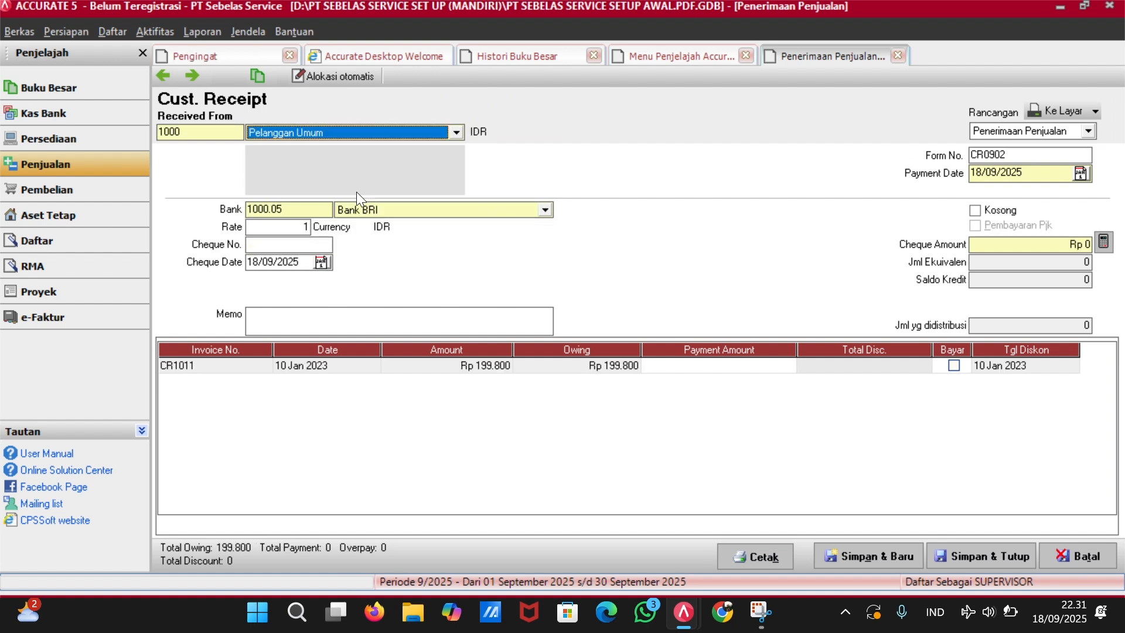
click(954, 365)
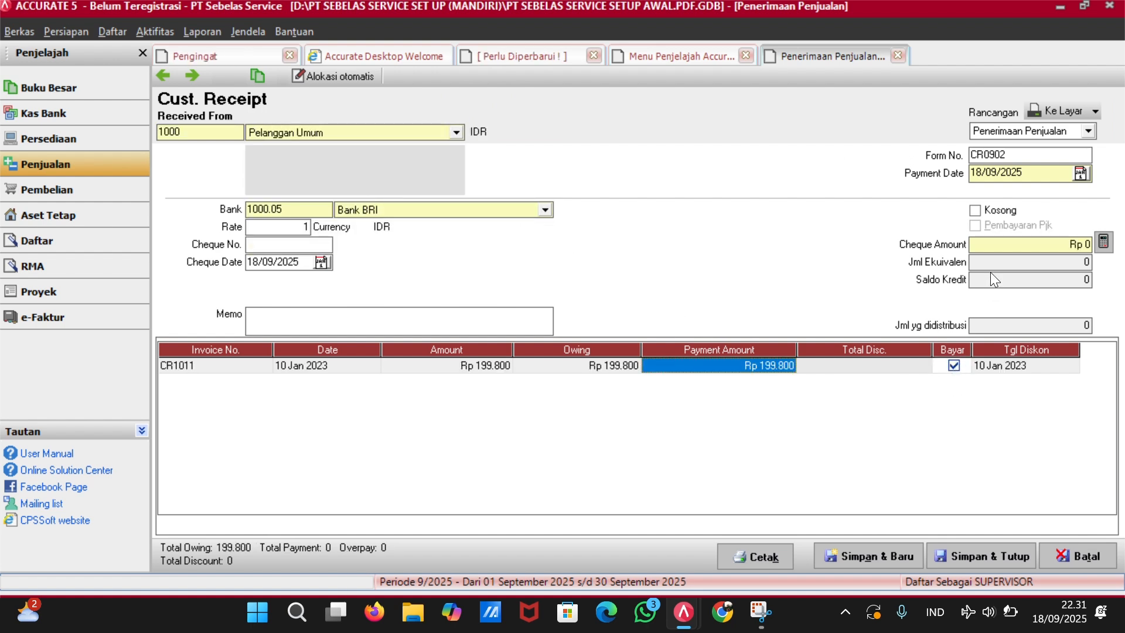
Set the payment date to 10/01/2023 and the cheque amount to 199800.
click(1035, 176)
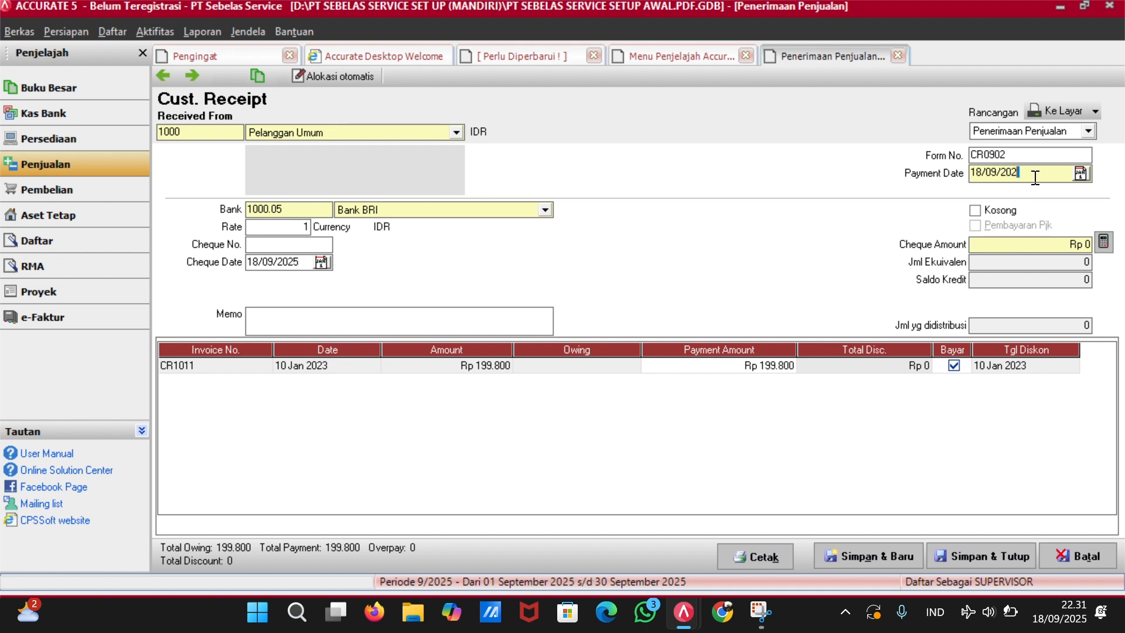
key(BackSpace)
key(BackSpace)
key(BackSpace)
key(BackSpace)
key(BackSpace)
text(0/01/2023)
key(Tab)
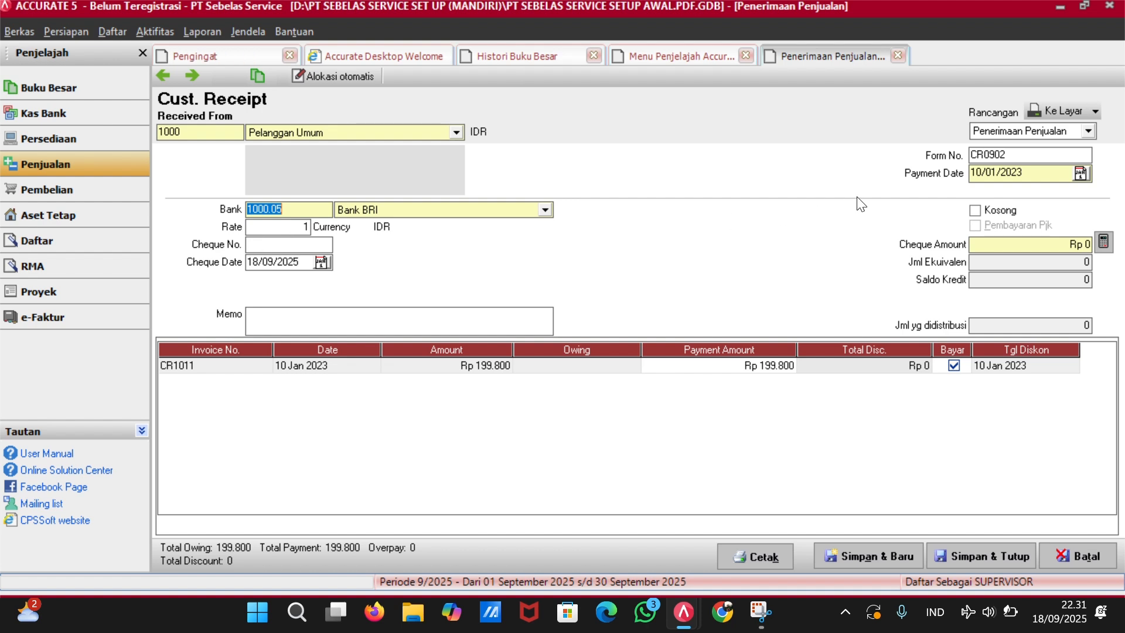
click(1080, 245)
text(199)
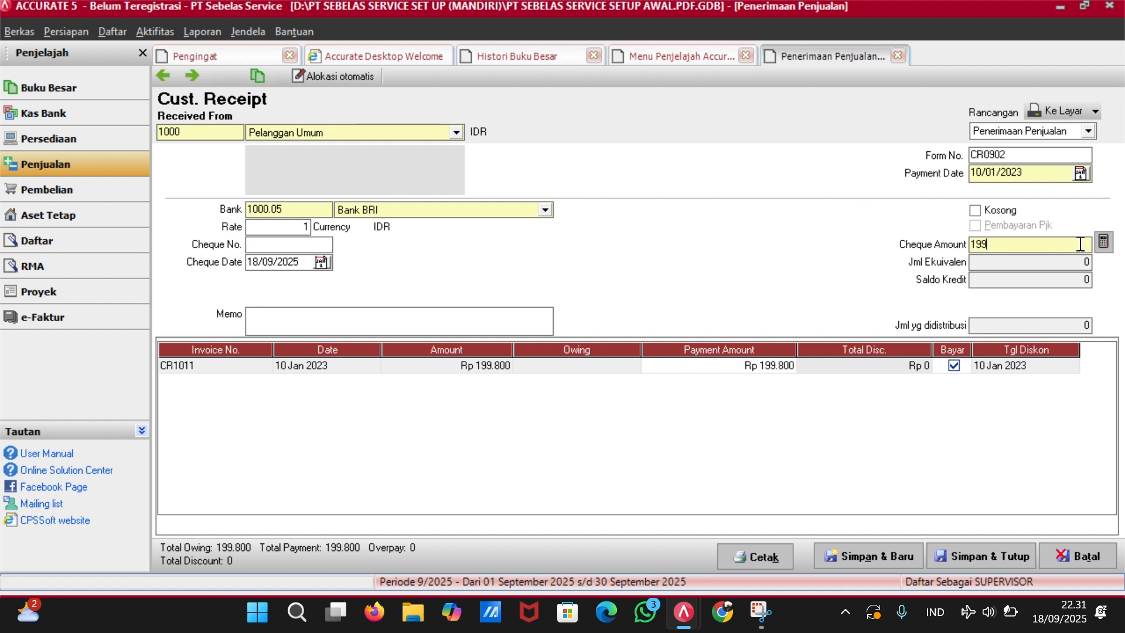
text(800)
key(Tab)
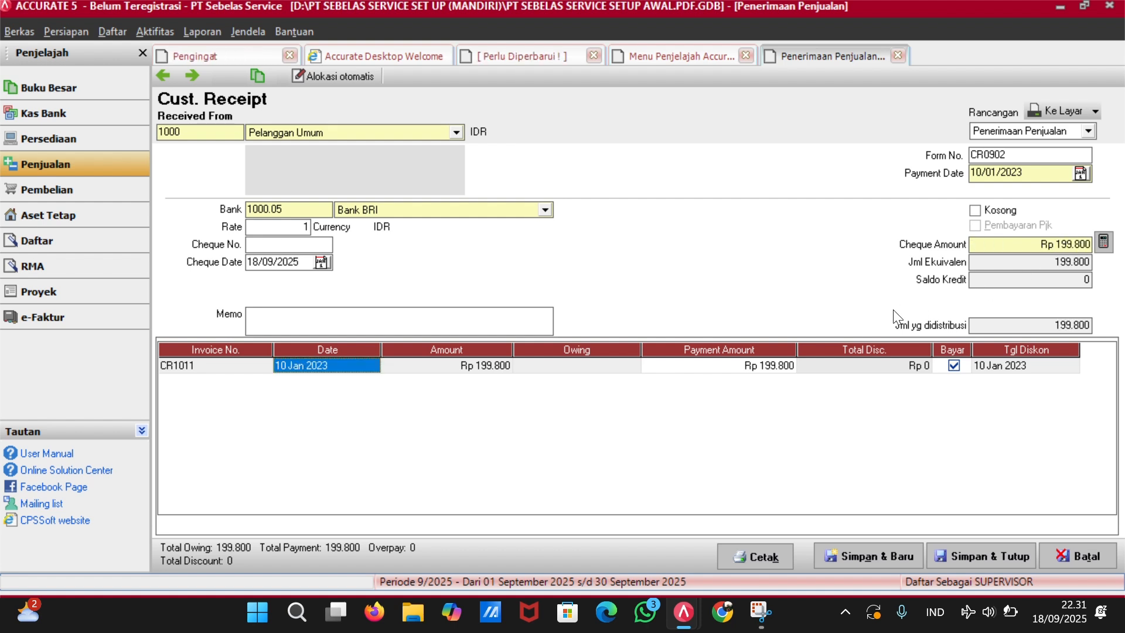
click(307, 262)
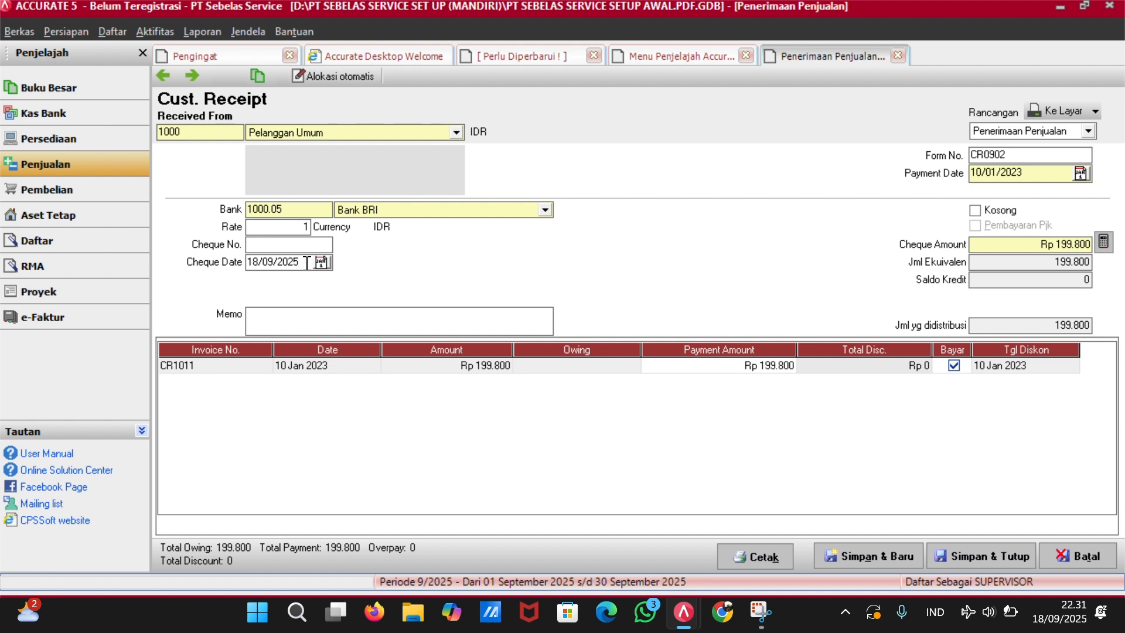
Set the cheque date to 10/01/23 and the cheque number to CR1011.
key(BackSpace)
key(BackSpace)
key(BackSpace)
key(BackSpace)
key(BackSpace)
key(BackSpace)
key(BackSpace)
key(BackSpace)
key(BackSpace)
text(10/01/23)
click(276, 242)
text(2)
text(CR090)
text(2)
key(BackSpace)
key(BackSpace)
key(BackSpace)
key(BackSpace)
key(BackSpace)
key(BackSpace)
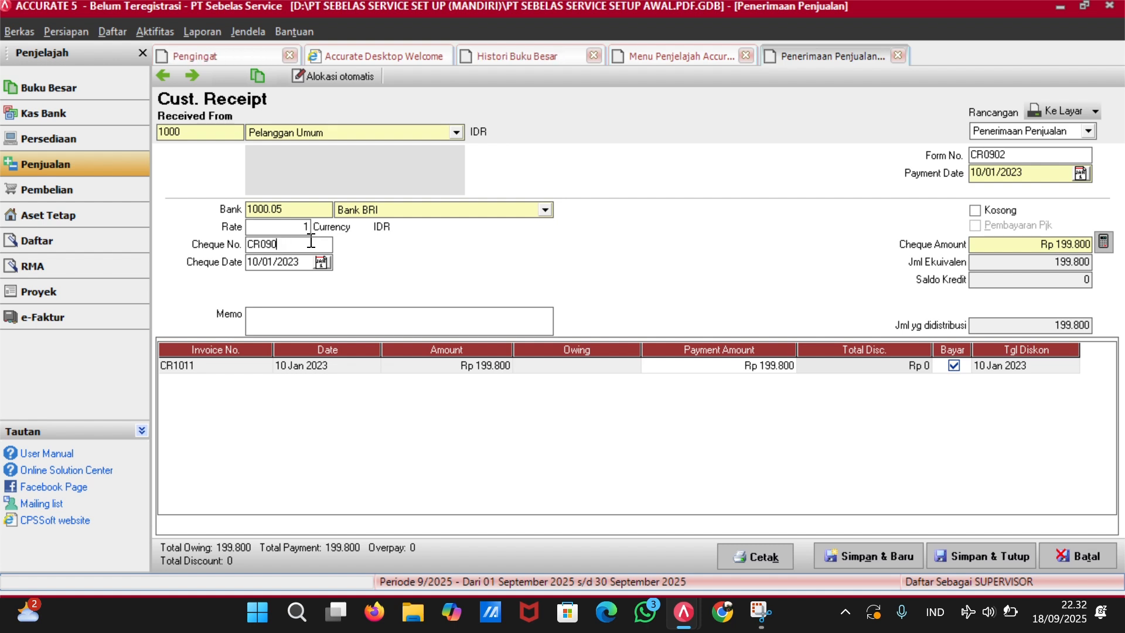
text(CR10)
text(11)
Change the form number to CR1011 and save and close the receipt.
click(1036, 154)
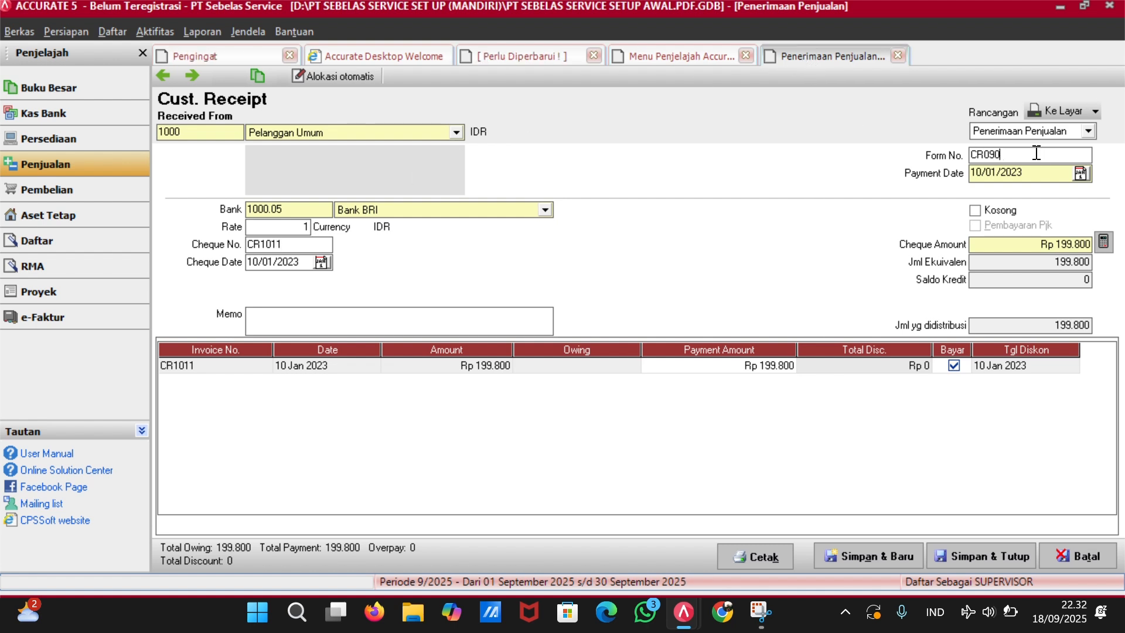
key(BackSpace)
key(BackSpace)
key(BackSpace)
text(1011)
click(949, 556)
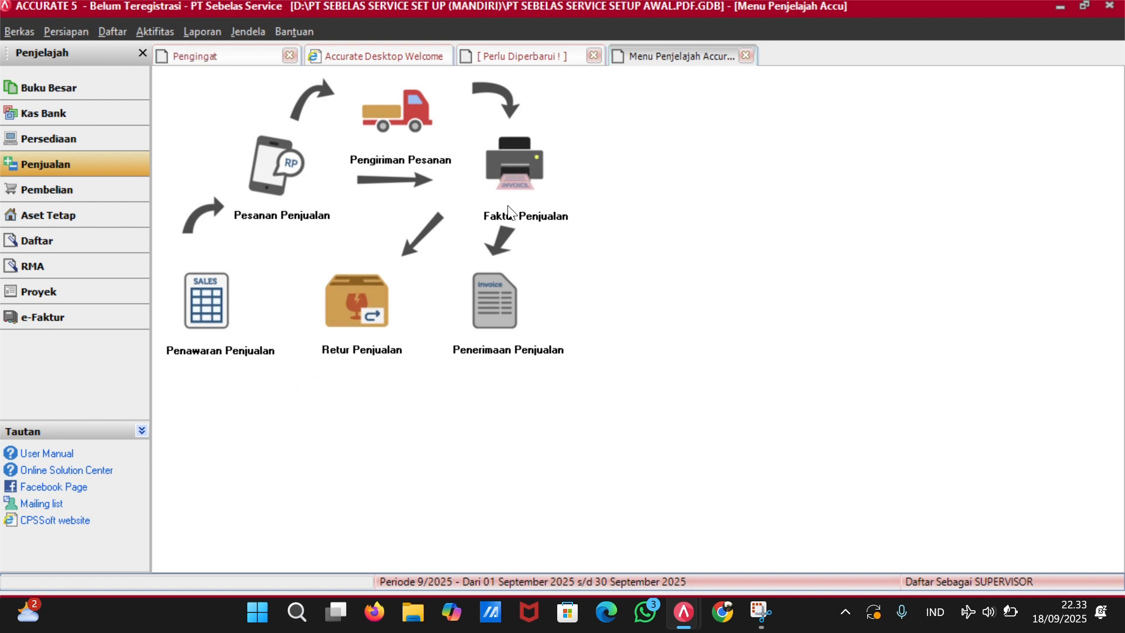
Start a new purchase invoice with UD Sumber Mandiri Solo as the vendor.
click(74, 190)
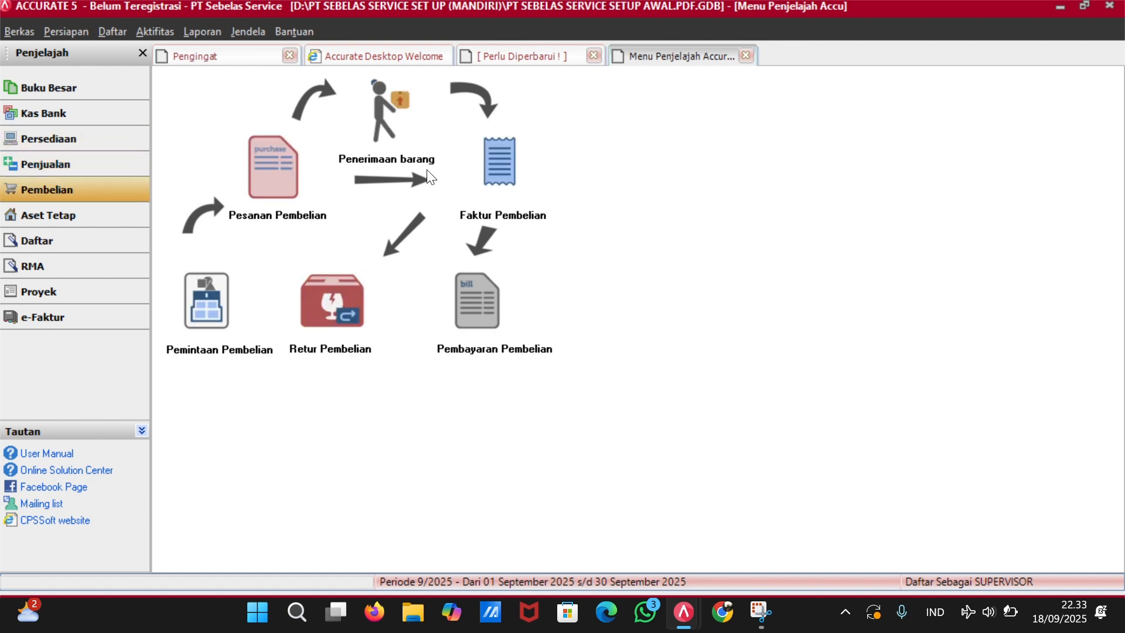
click(529, 190)
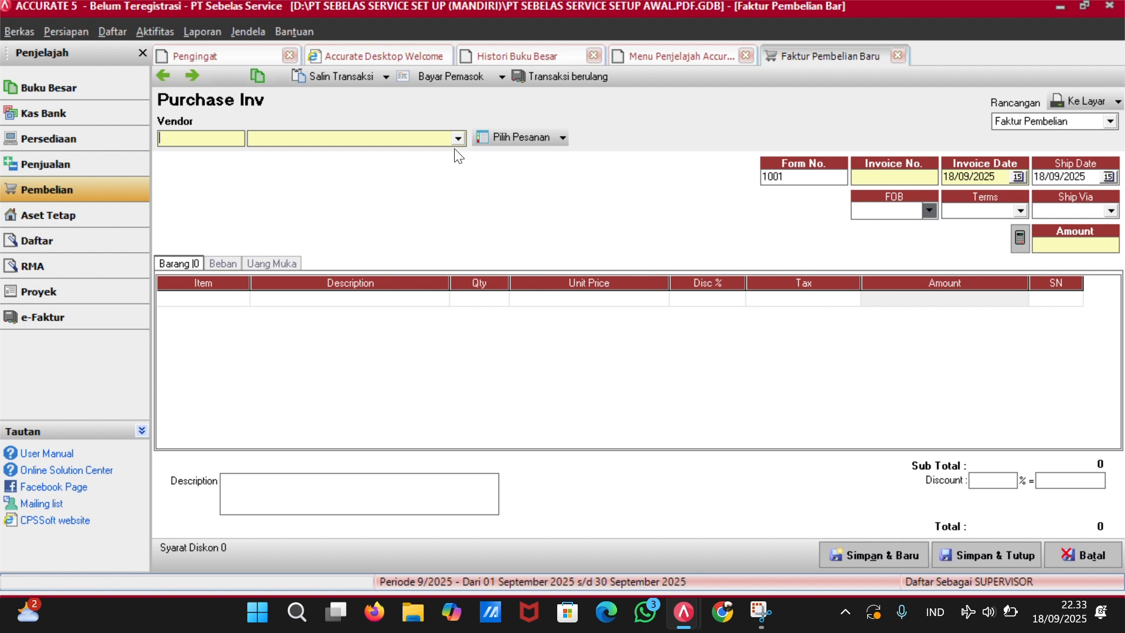
click(561, 139)
click(553, 153)
click(612, 361)
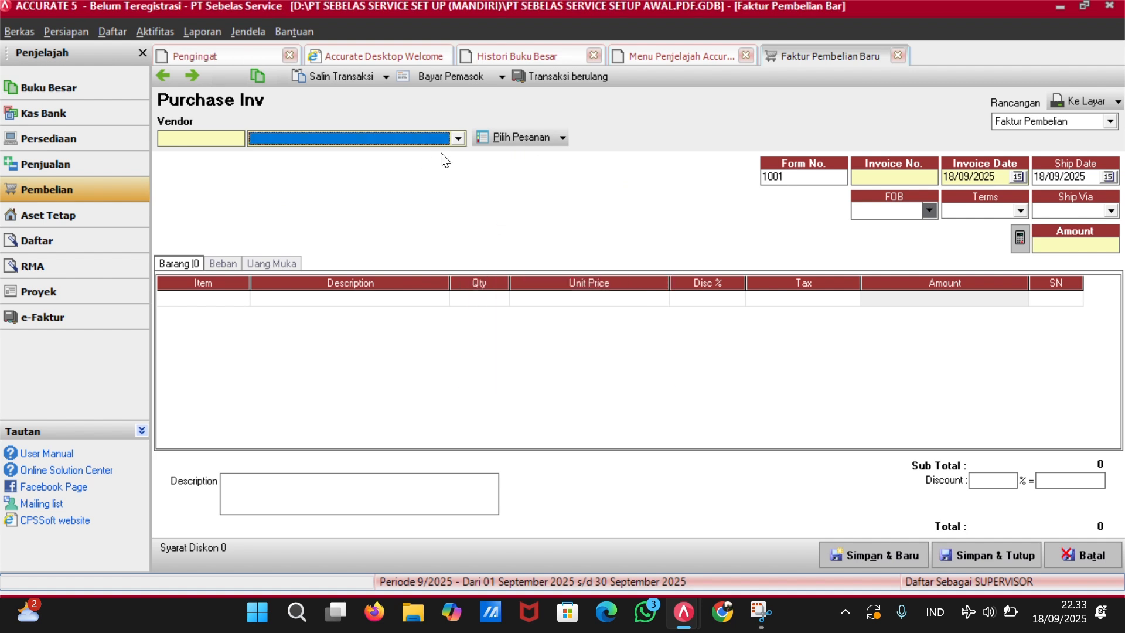
click(458, 139)
click(367, 200)
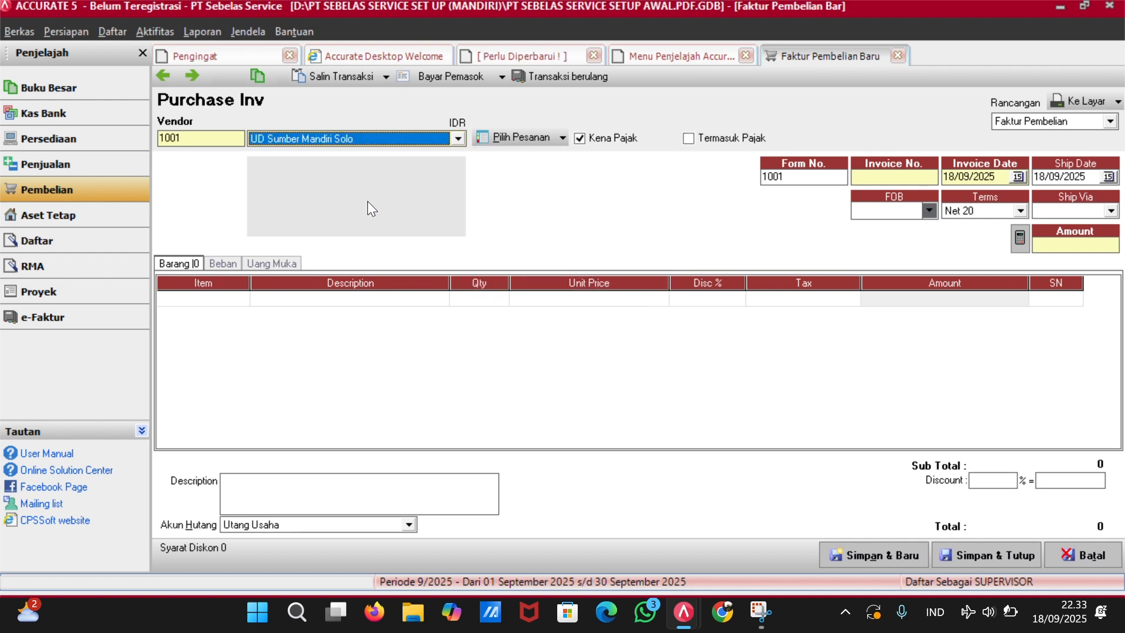
click(561, 138)
click(559, 158)
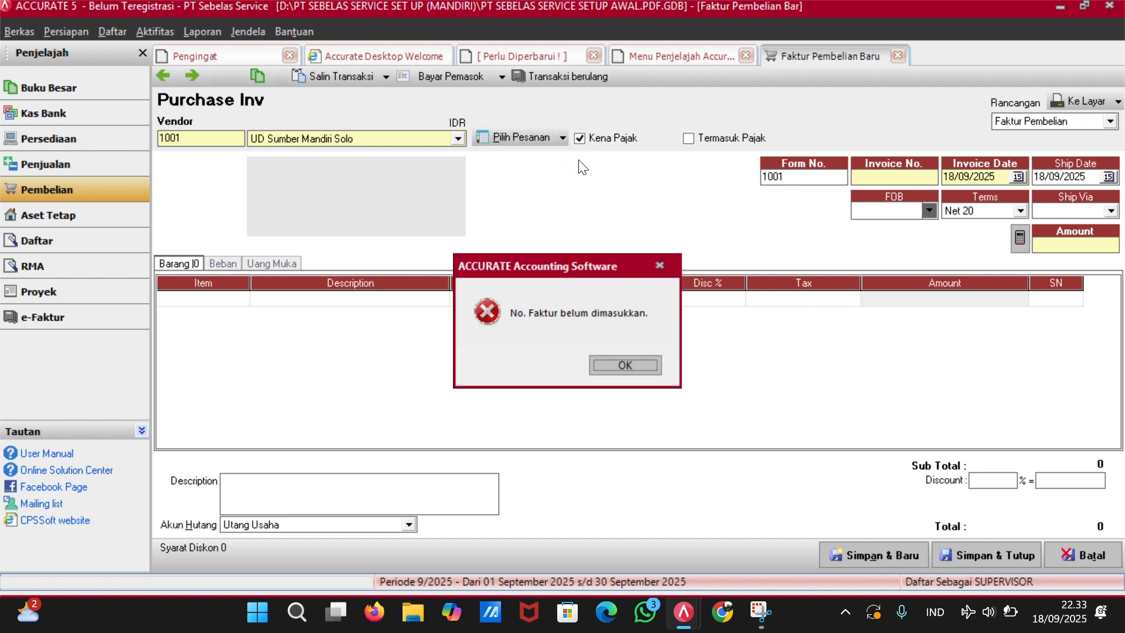
click(614, 364)
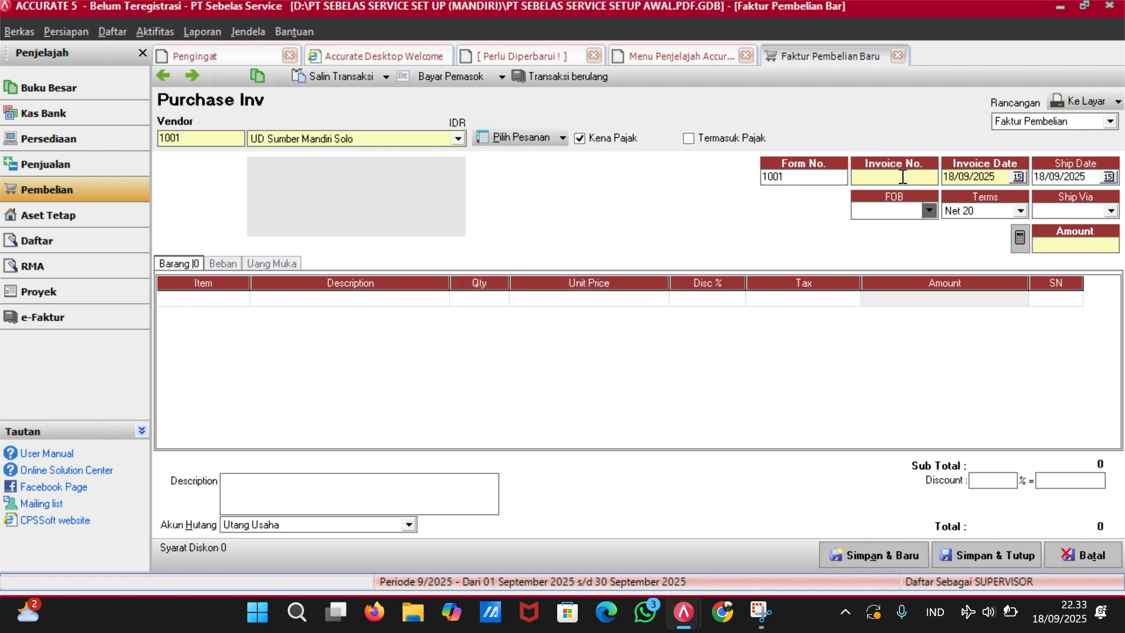
Enter invoice number PO0901, invoice date 09/01/23 and ship date 10/01/23.
text(PO0901)
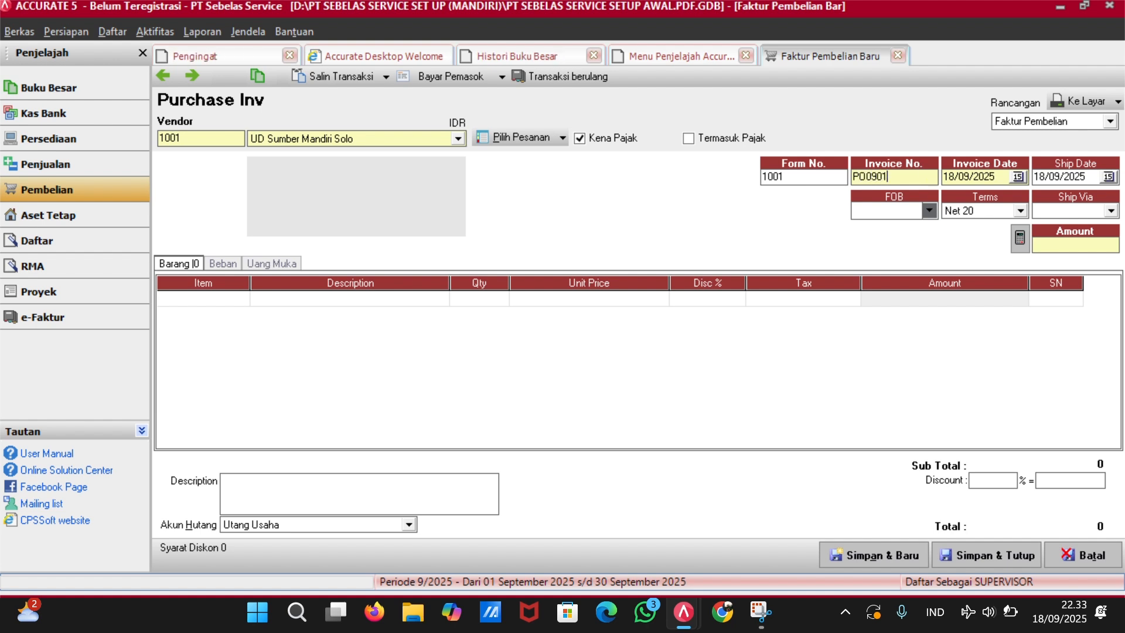
key(Tab)
text(09/01/23)
key(Tab)
key(BackSpace)
text(10/0)
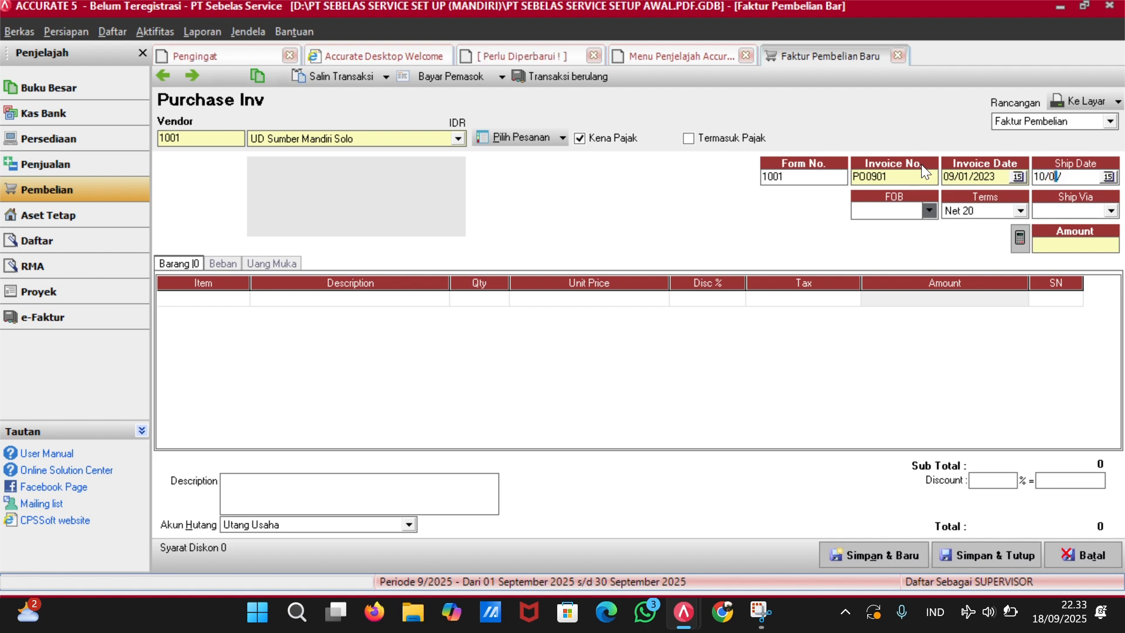
text(1/23)
key(Tab)
Copy purchase order PO0901's items (4 Freon R32) into the invoice.
click(533, 136)
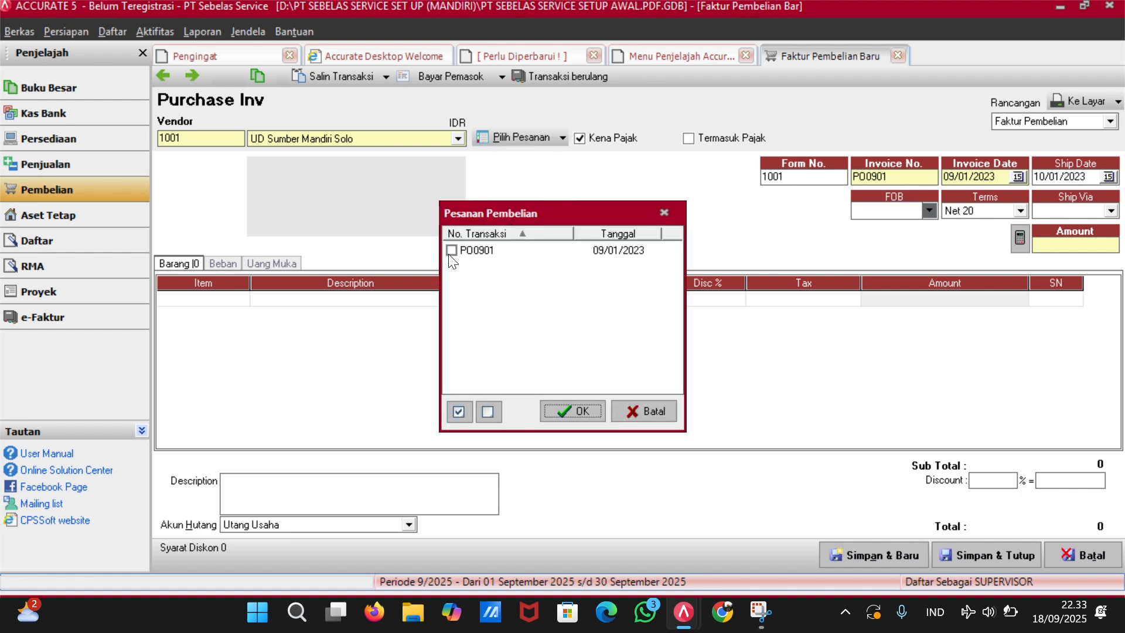
click(451, 251)
click(574, 411)
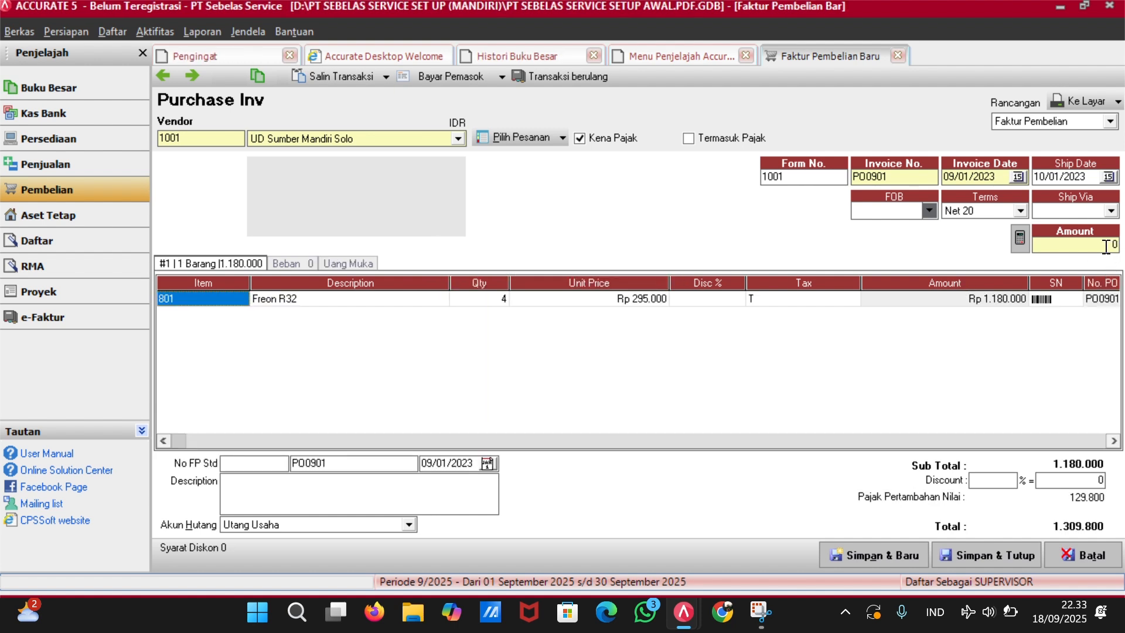
Set the invoice amount to 1.309.800, then save and close the purchase invoice.
click(1085, 242)
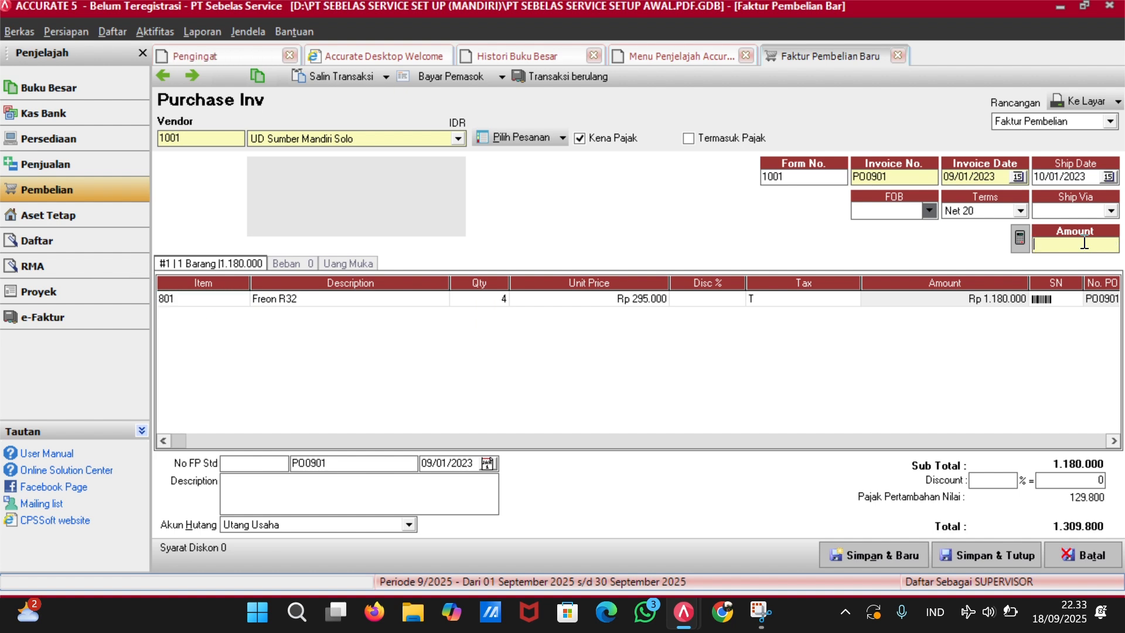
text(1309800)
key(Tab)
click(965, 553)
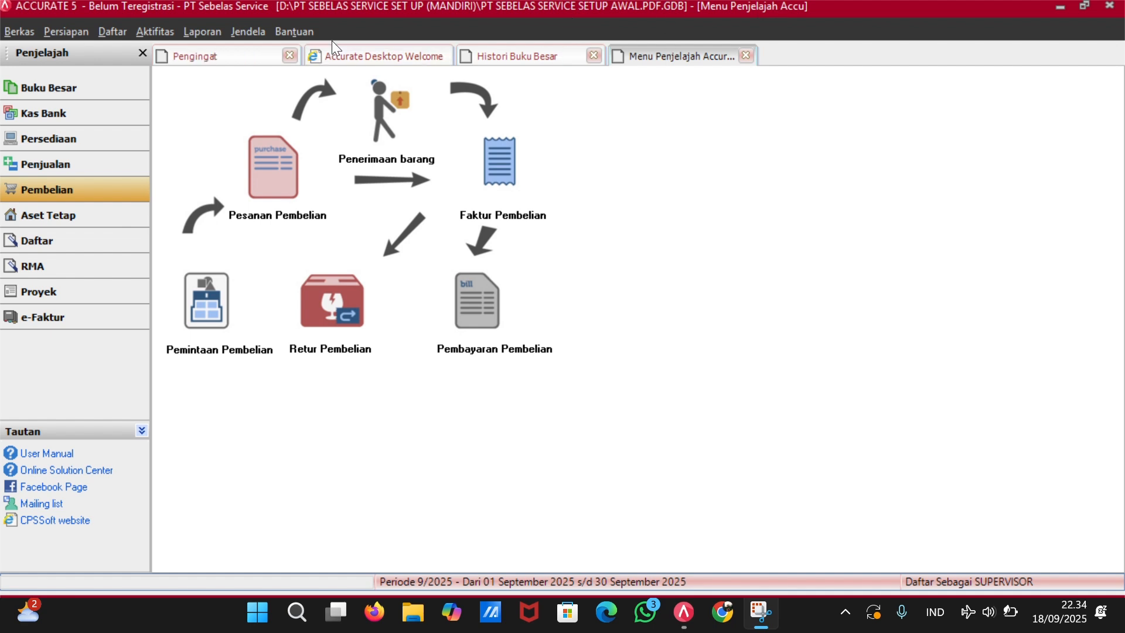
Refresh the general ledger history and move down to the new PO0901 and CR1011 entries.
click(746, 55)
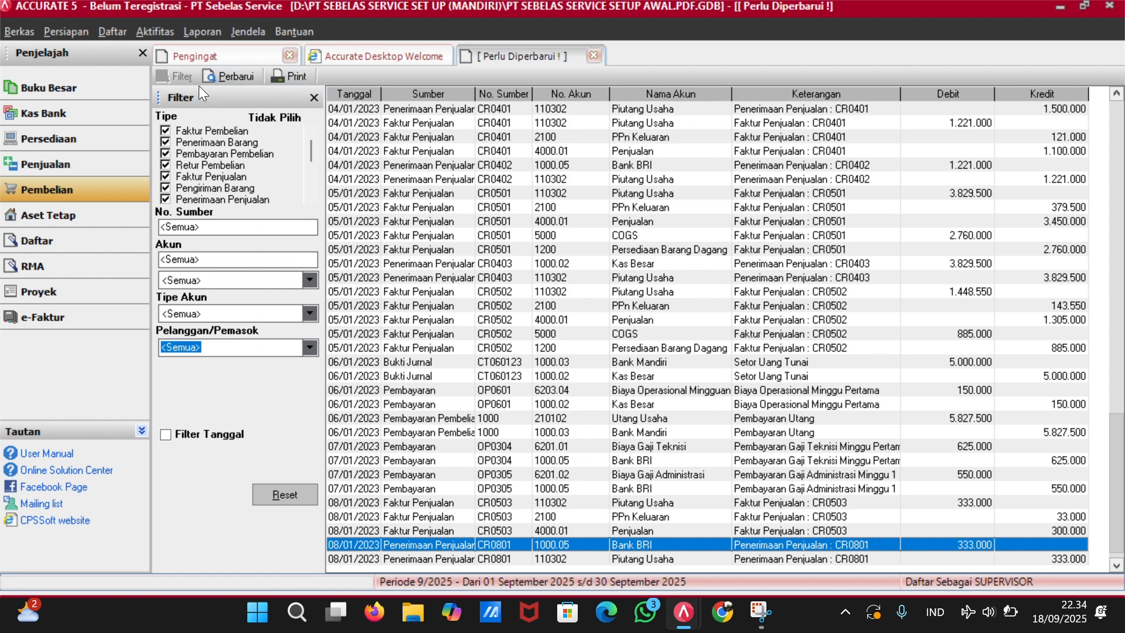
click(230, 77)
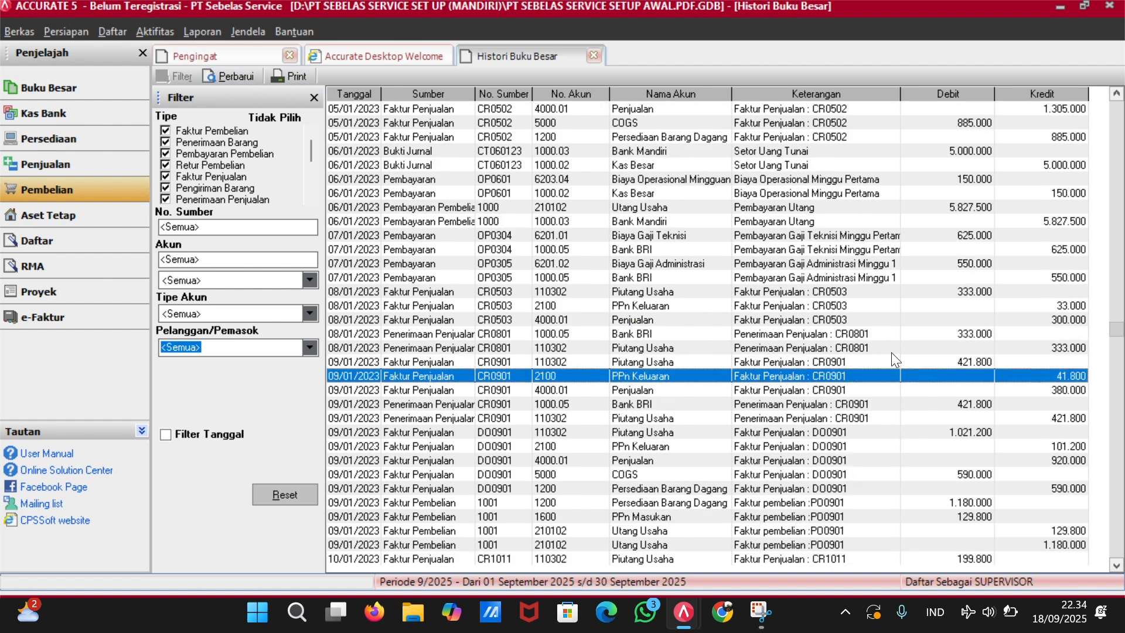
key(Down)
key(Down)
key(Down)
key(Down)
key(Down)
key(Down)
key(Down)
key(Down)
key(Down)
key(Down)
key(Down)
key(Down)
key(Down)
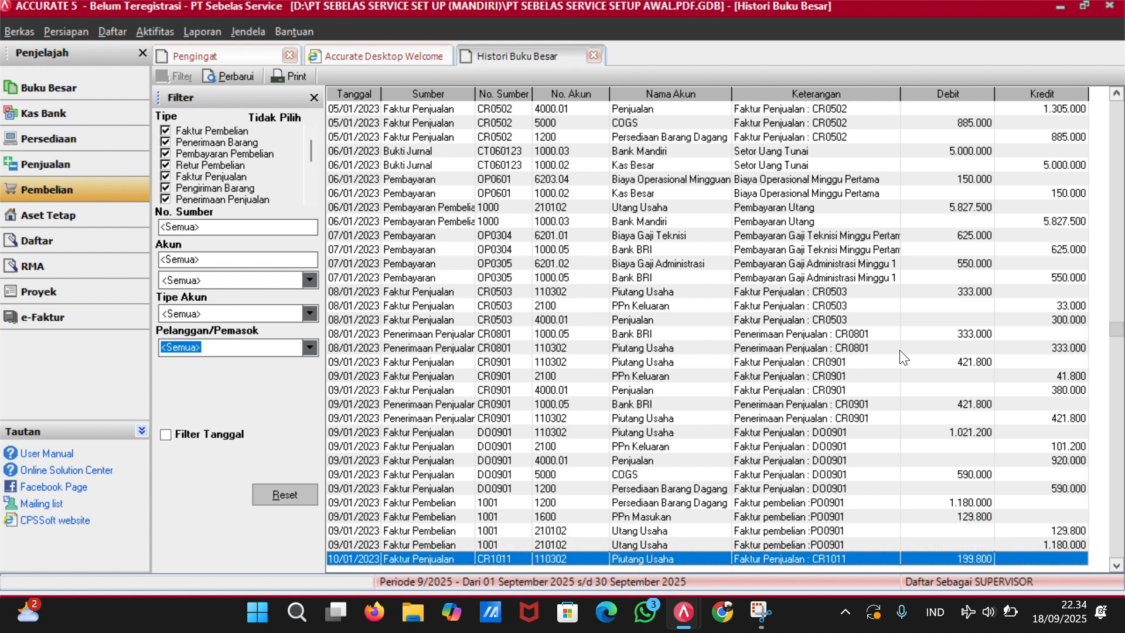
key(Down)
key(Down)
key(Down)
key(Down)
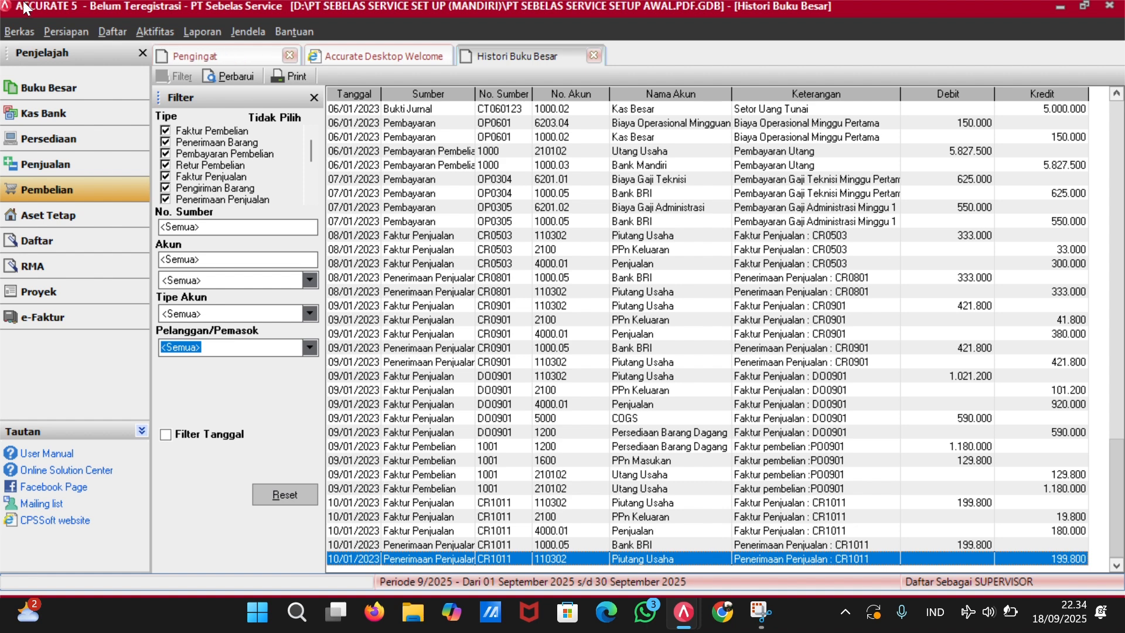
Start a new sales invoice for customer Alfamart Kartika.
click(59, 164)
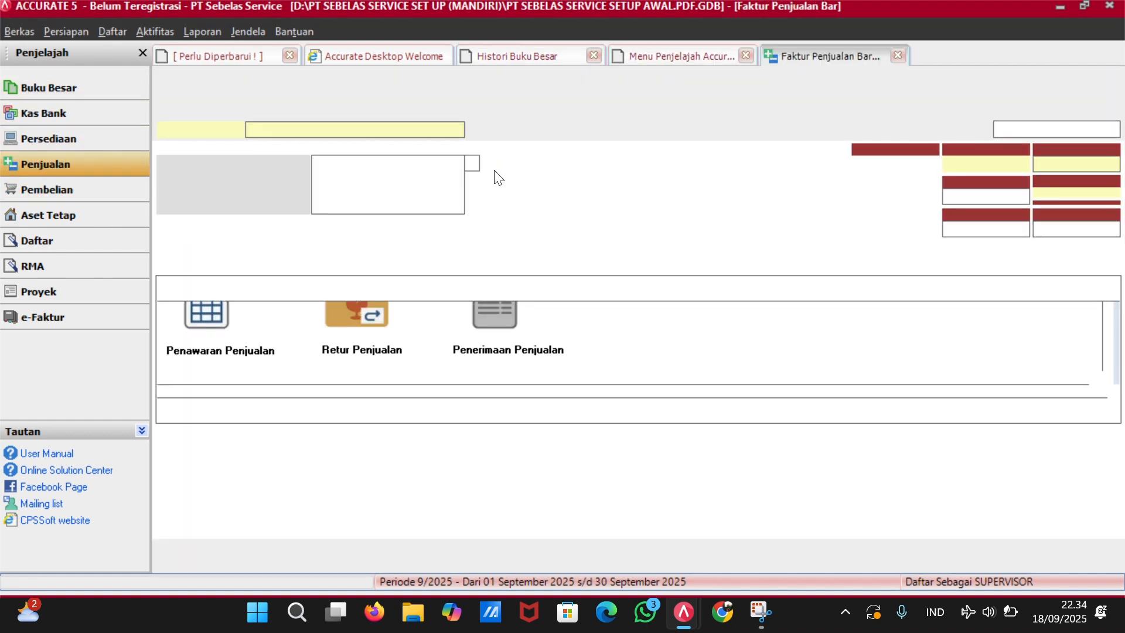
click(457, 130)
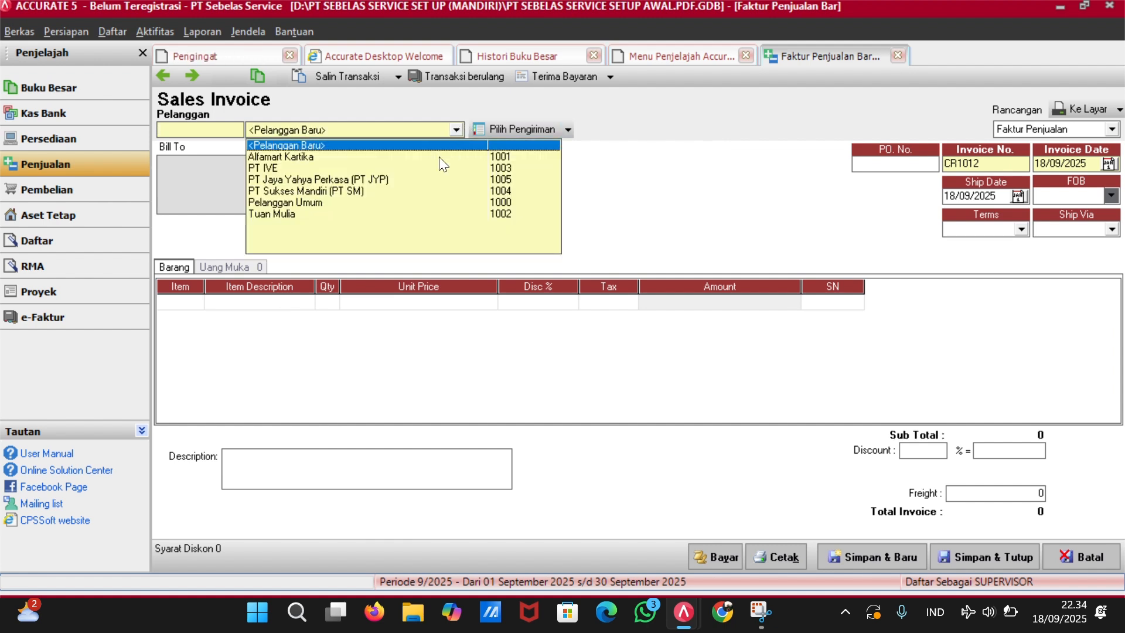
click(407, 154)
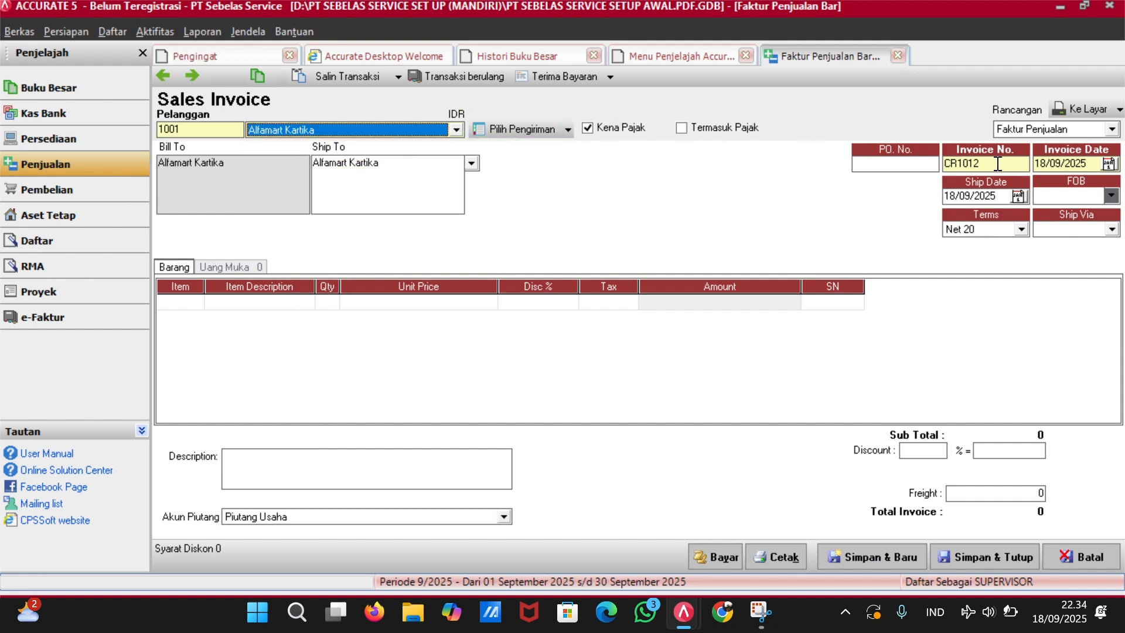
Set invoice number CR1001 and both invoice and ship dates to 10/01/2023.
click(991, 163)
key(BackSpace)
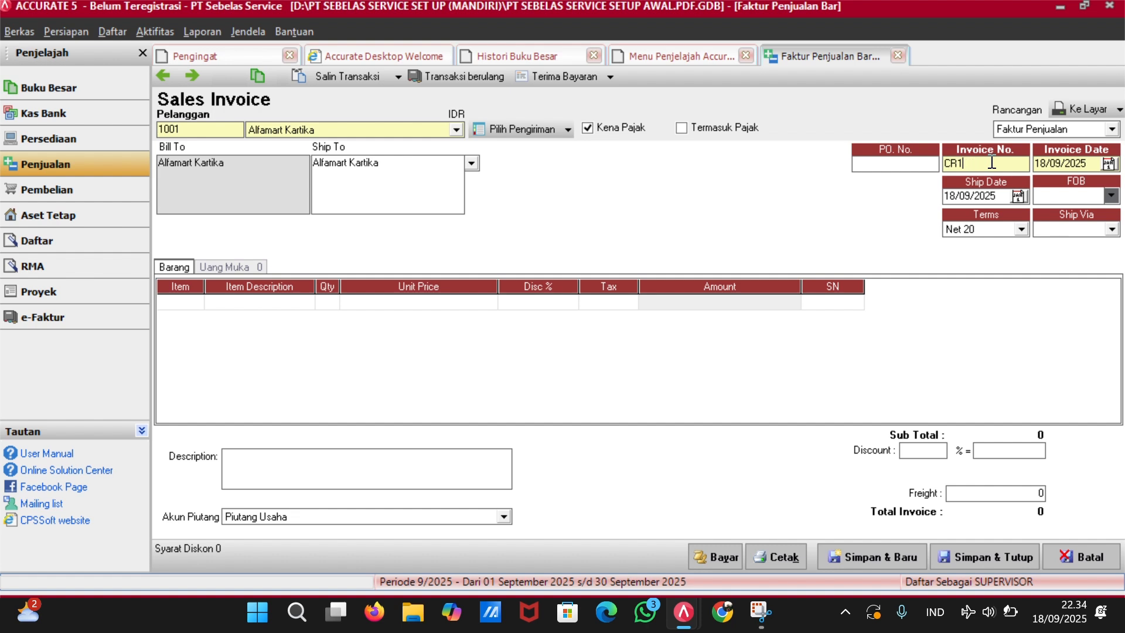
key(BackSpace)
text(1001)
key(Tab)
key(BackSpace)
text(100123)
key(Tab)
key(BackSpace)
text(10/01/2023)
key(Tab)
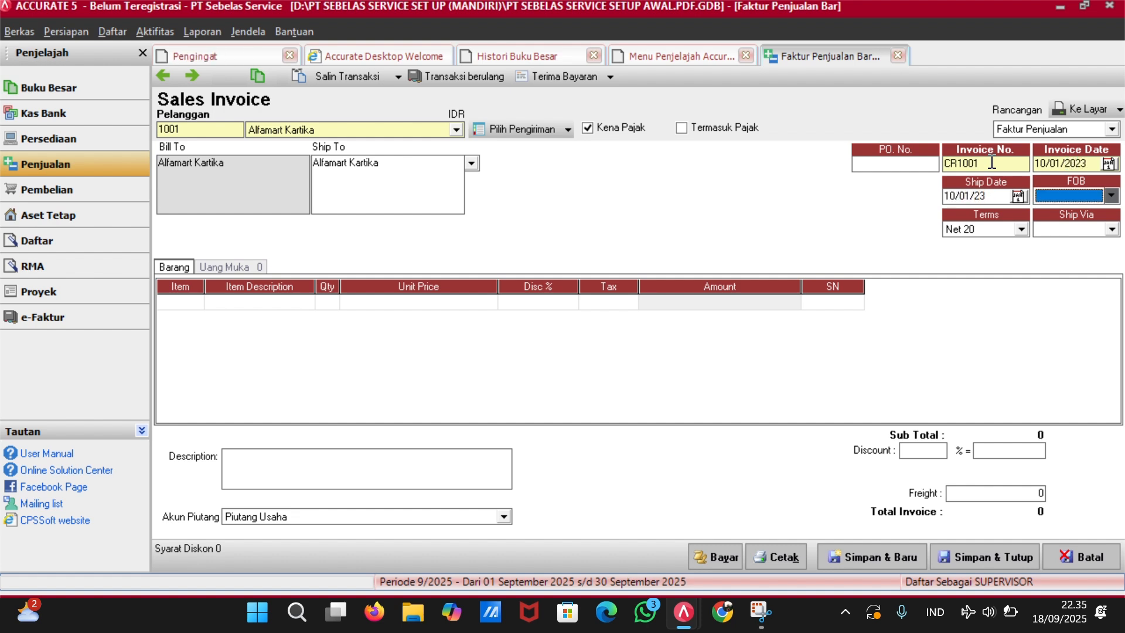
Add JASA2 Tambah Freon as the first line with tax code T.
click(190, 303)
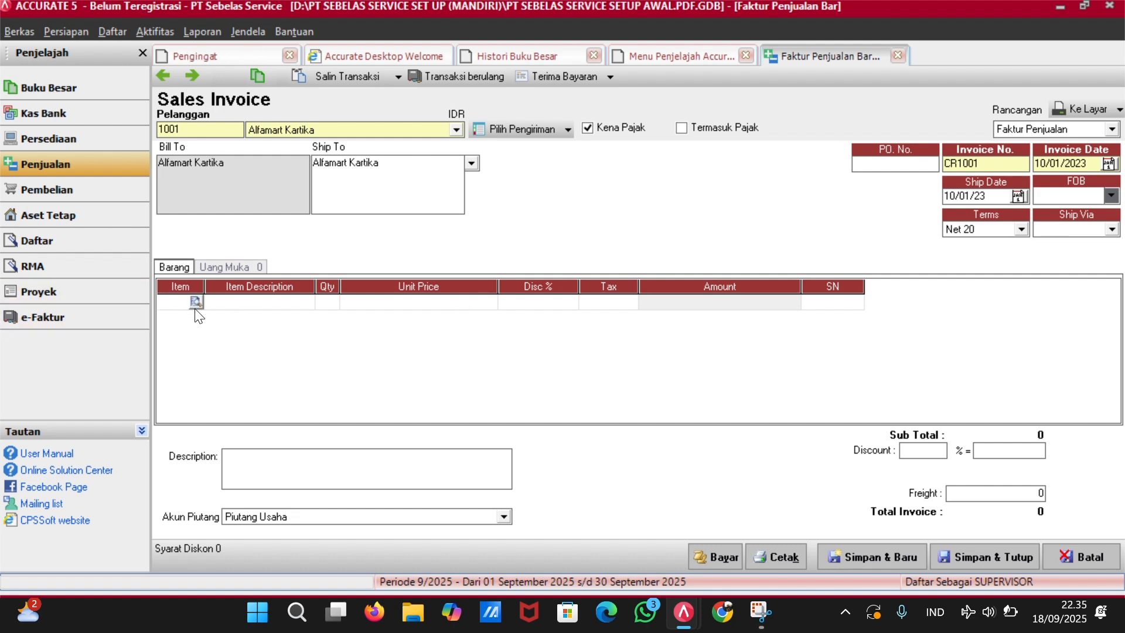
click(195, 301)
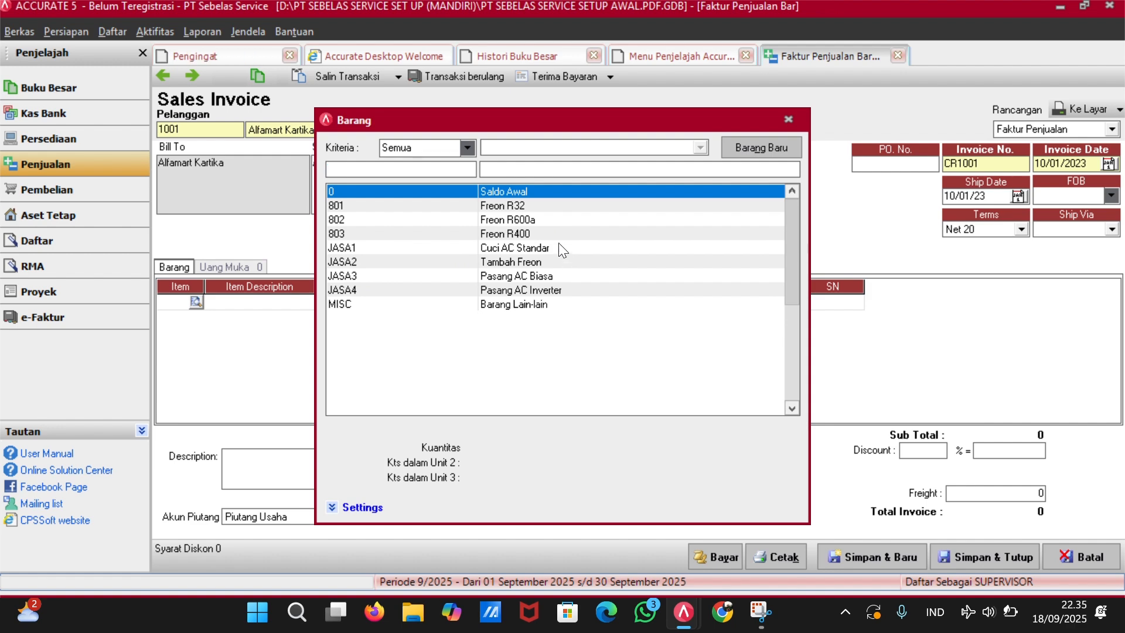
click(538, 276)
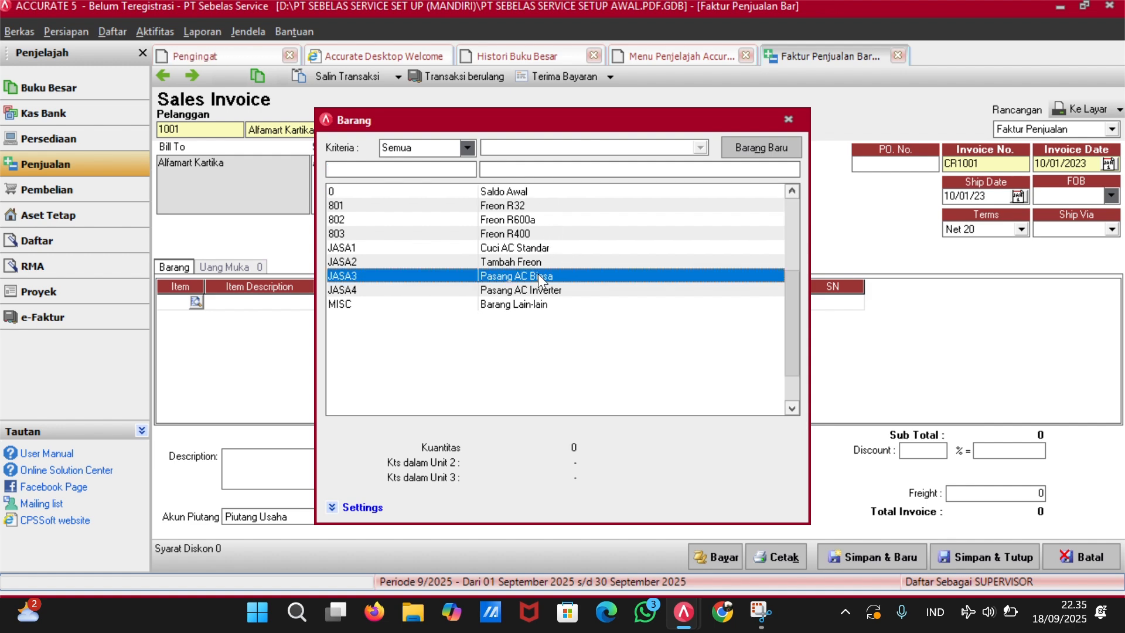
double_click(640, 268)
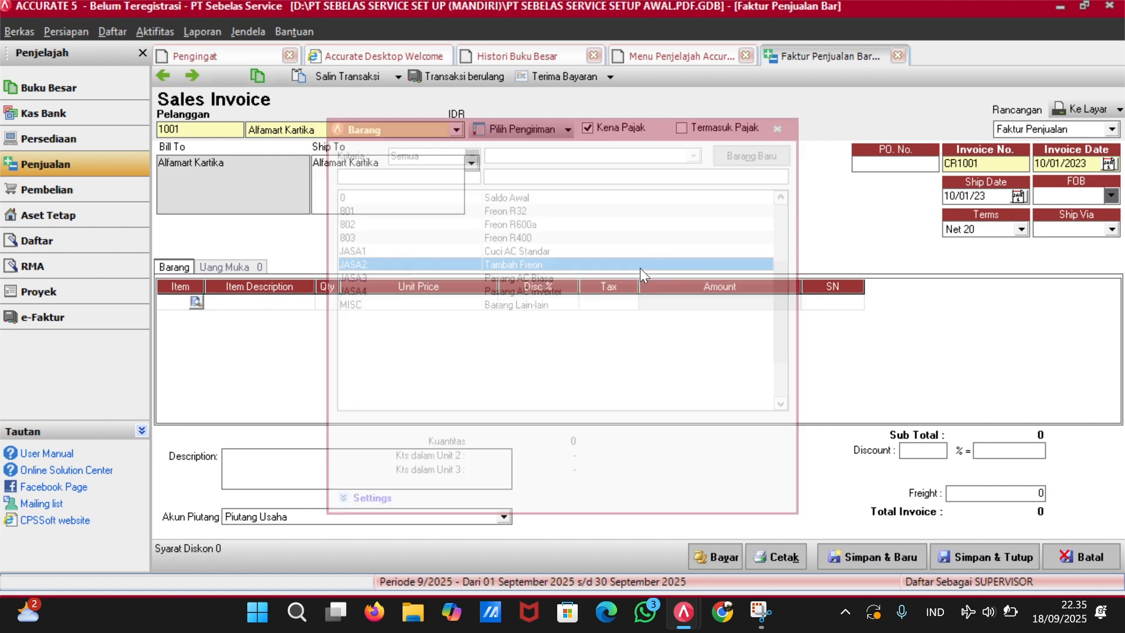
key(Tab)
key(Tab)
key(Tab)
text(T)
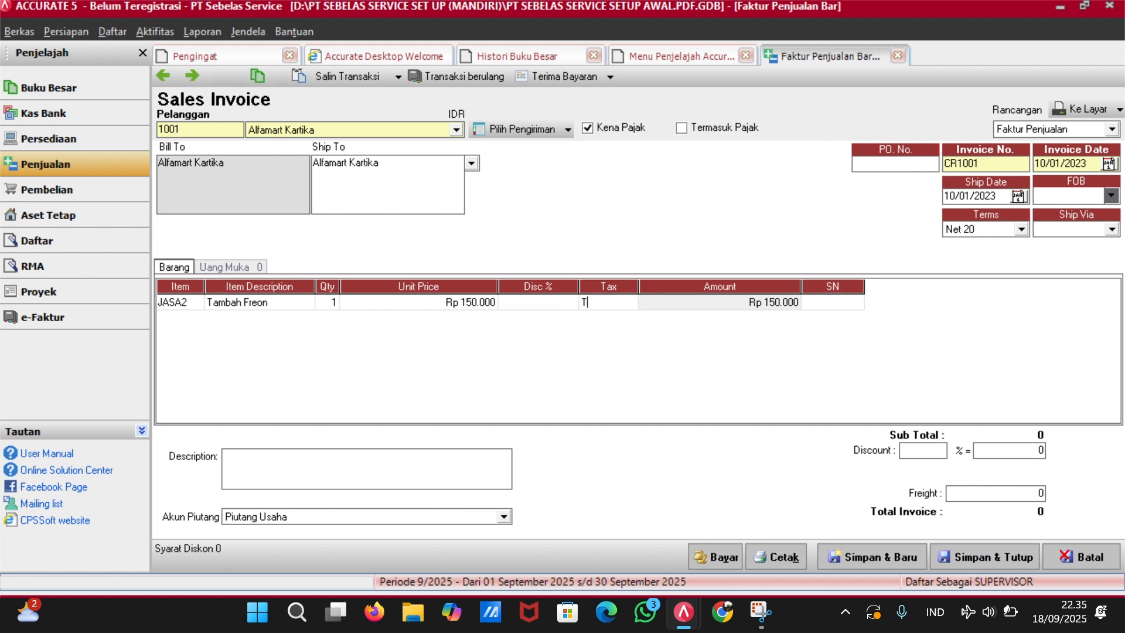
key(Tab)
key(Tab)
key(Tab)
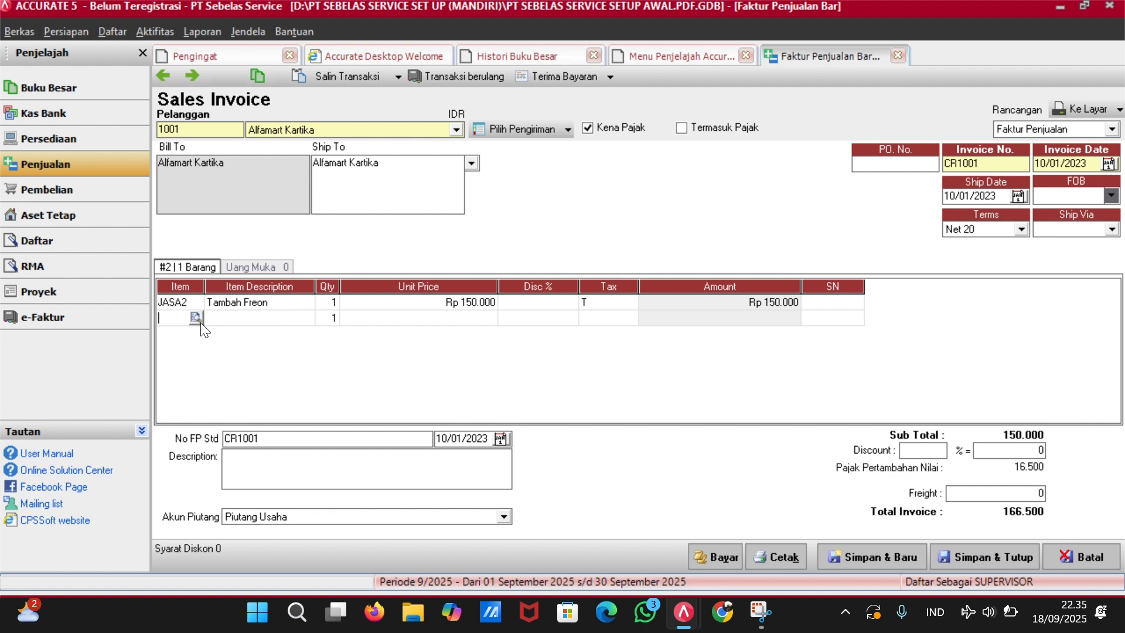
Add JASA1 Cuci AC Standar with tax code T and remove the empty third row.
click(197, 319)
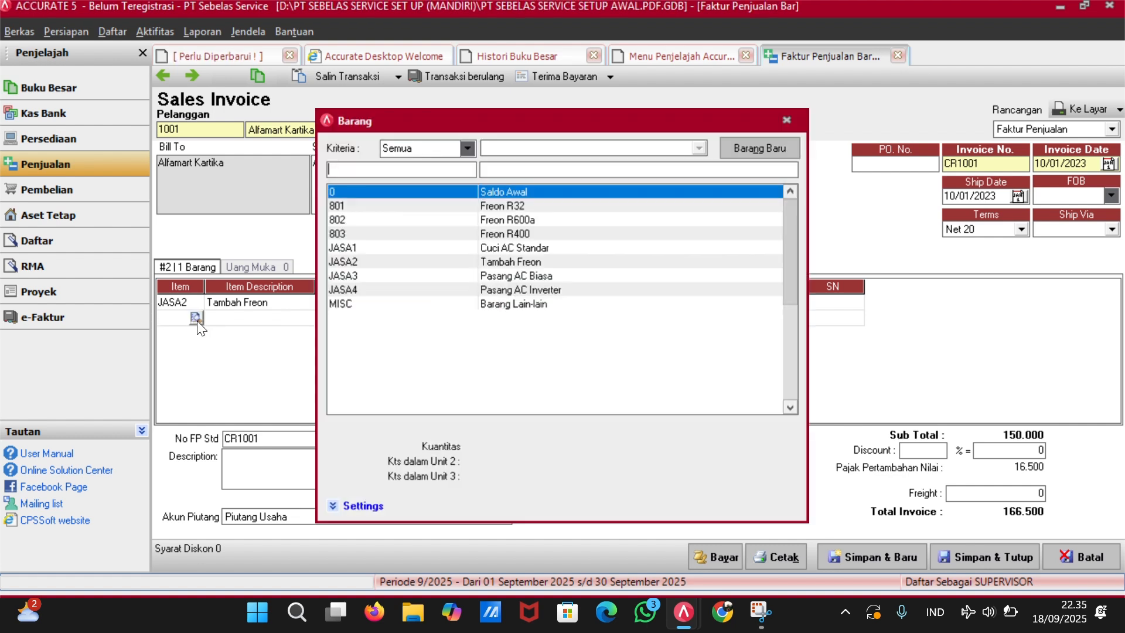
click(500, 251)
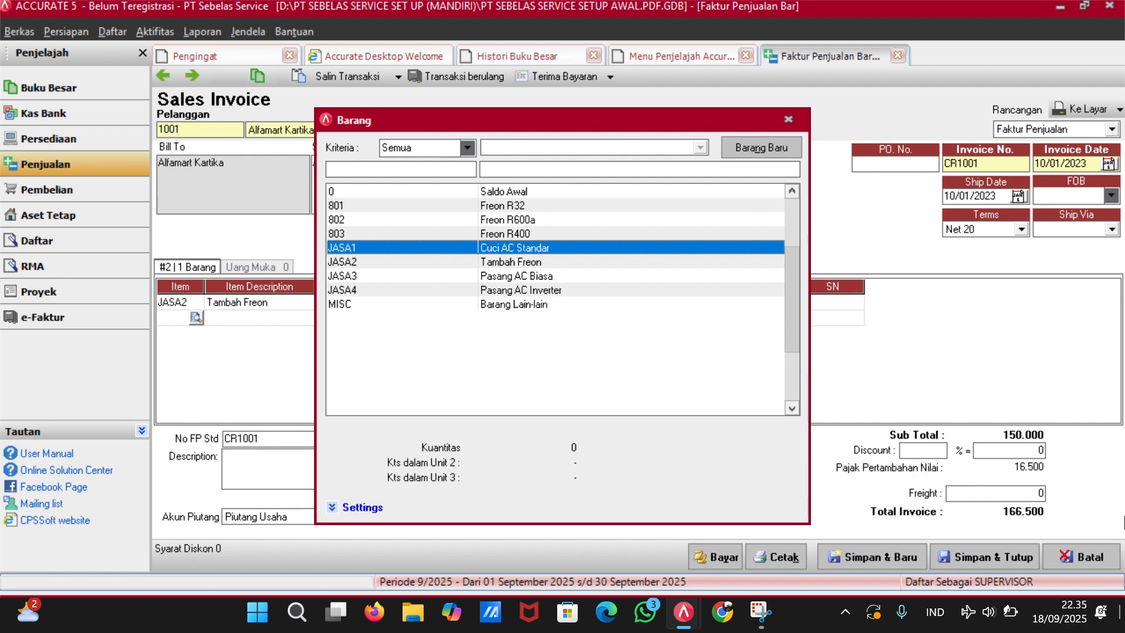
double_click(684, 247)
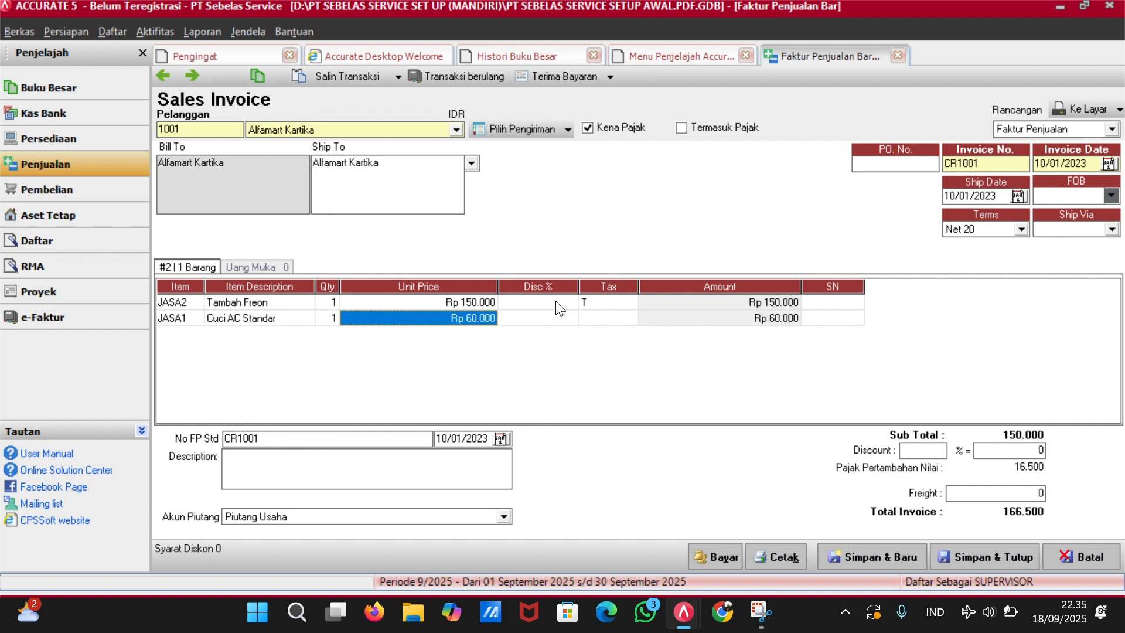
key(Tab)
key(Tab)
text(T)
key(Tab)
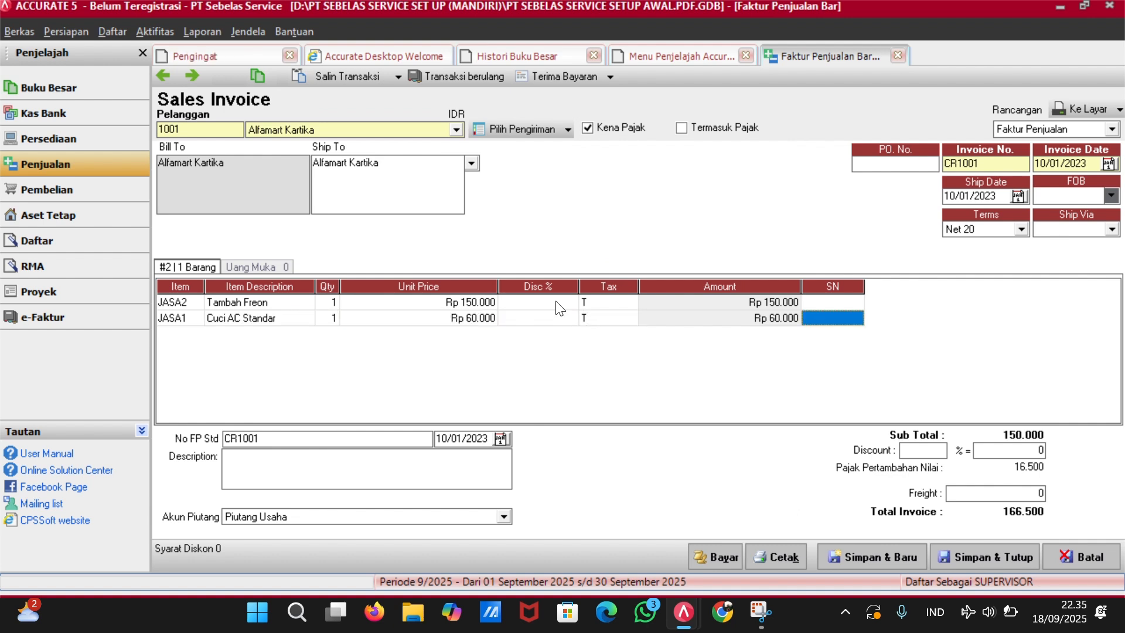
key(Tab)
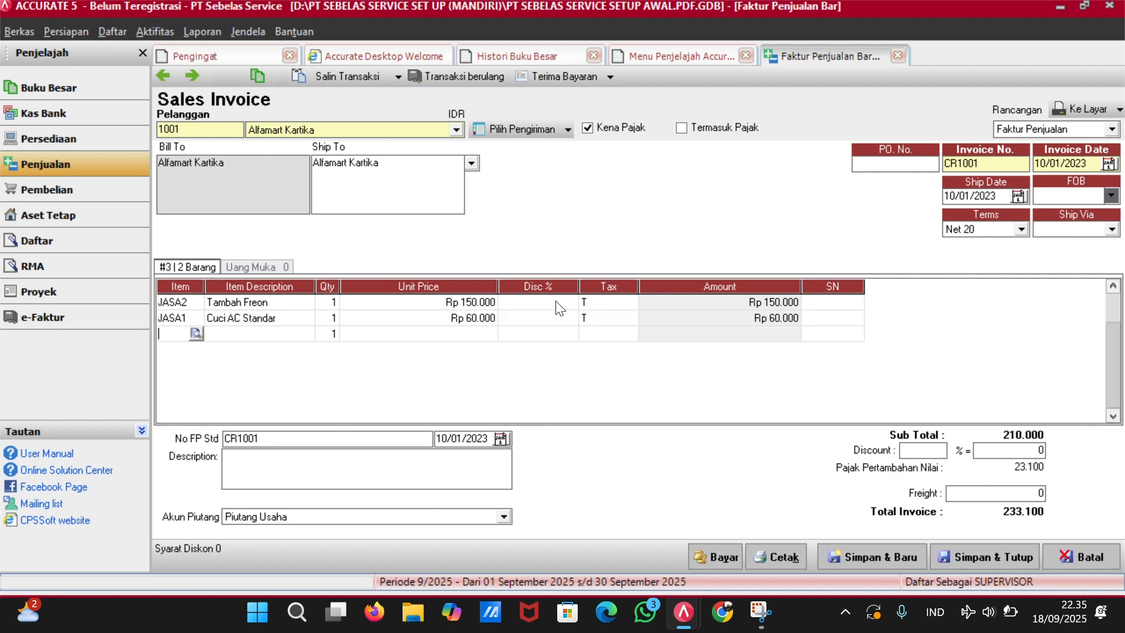
key(Up)
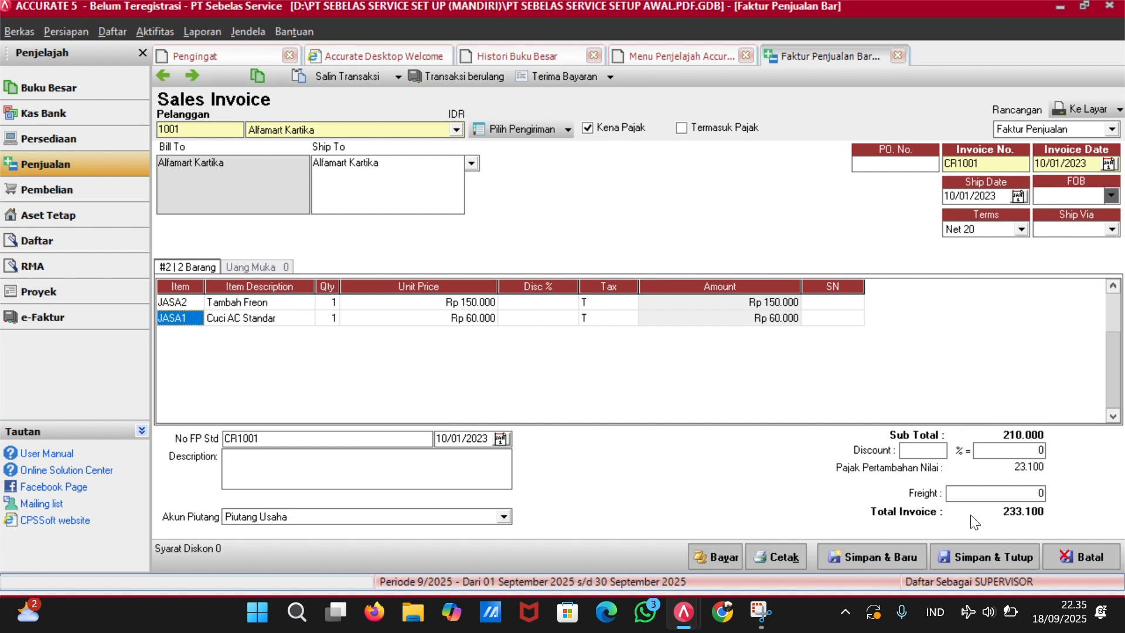
Review JASA2's past selling prices to Alfamart Kartika, then close the price history.
click(480, 302)
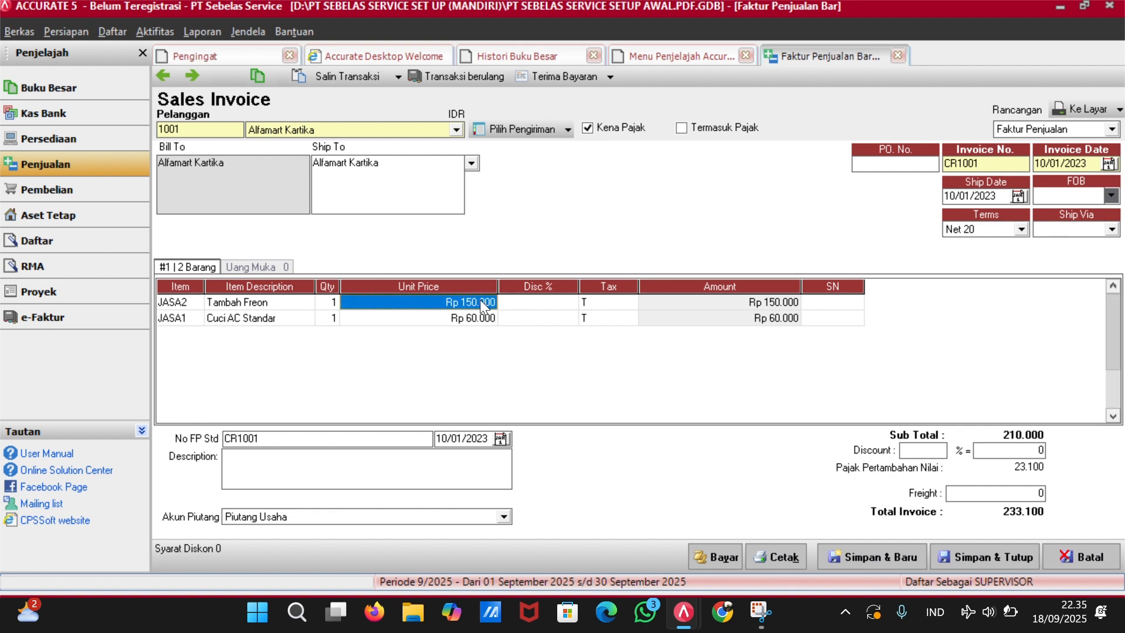
click(480, 302)
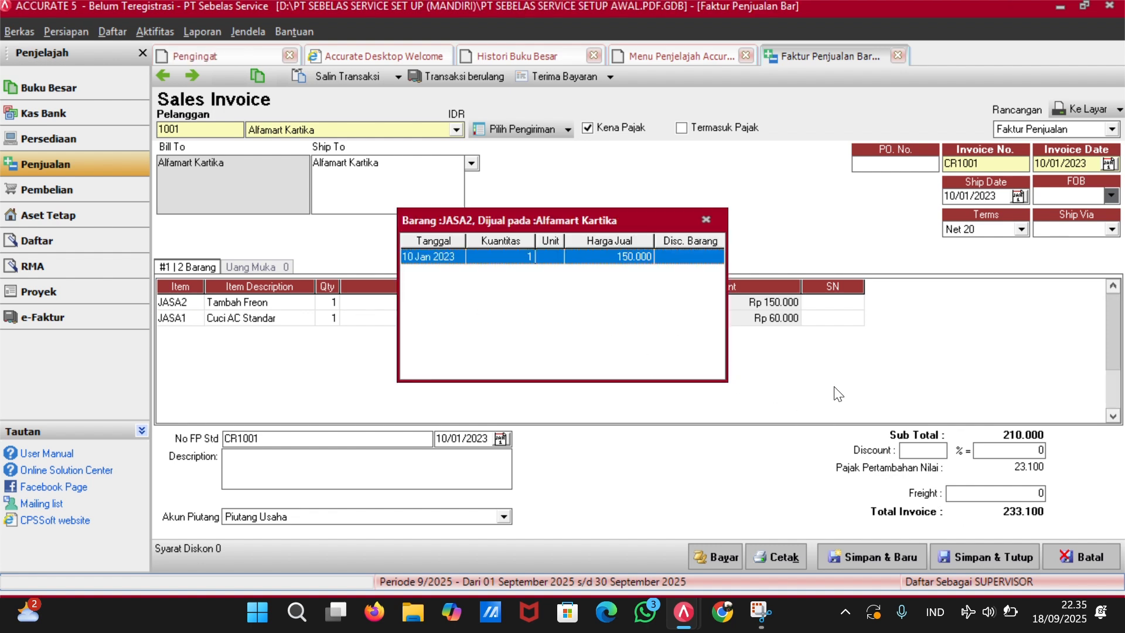
click(704, 218)
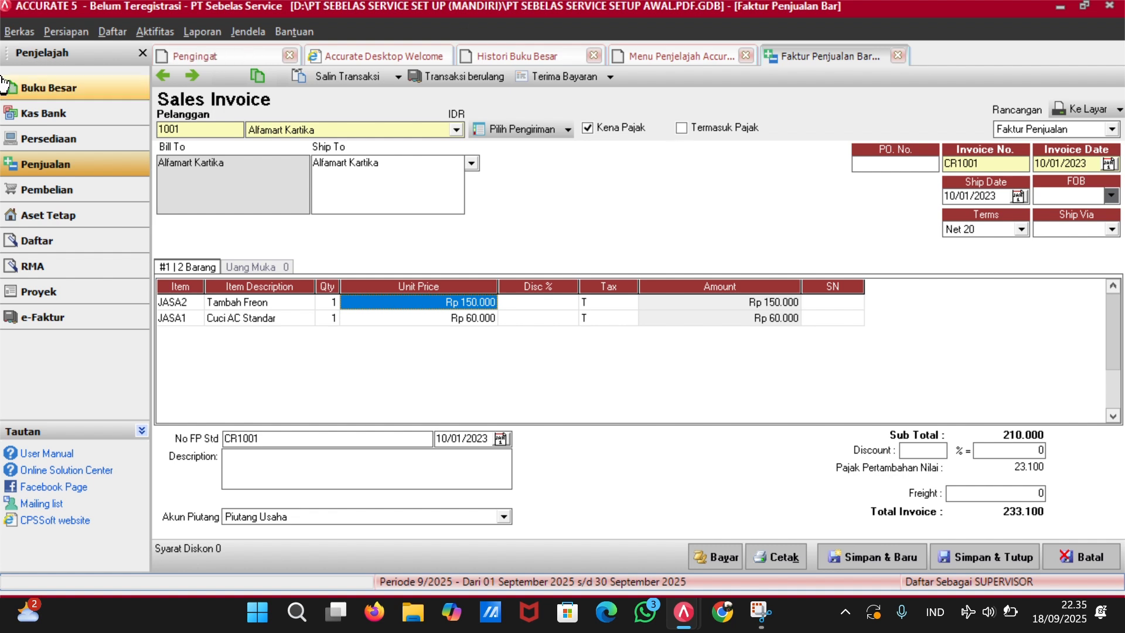
Open the Persediaan > Barang dan Jasa list, then return to the Faktur Penjualan tab.
click(95, 117)
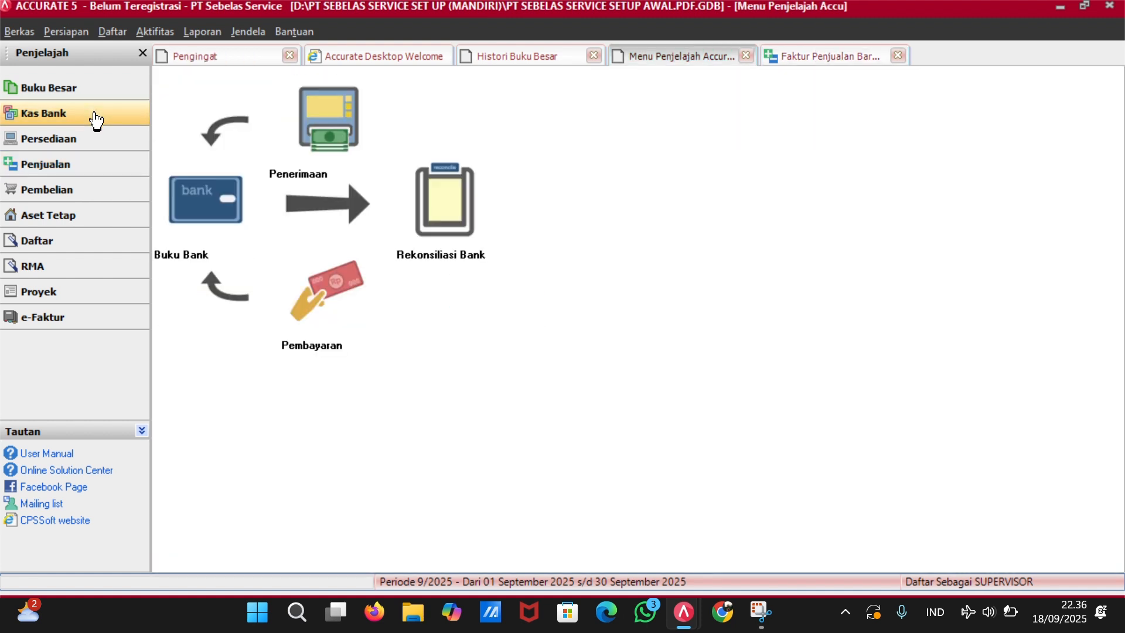
click(71, 237)
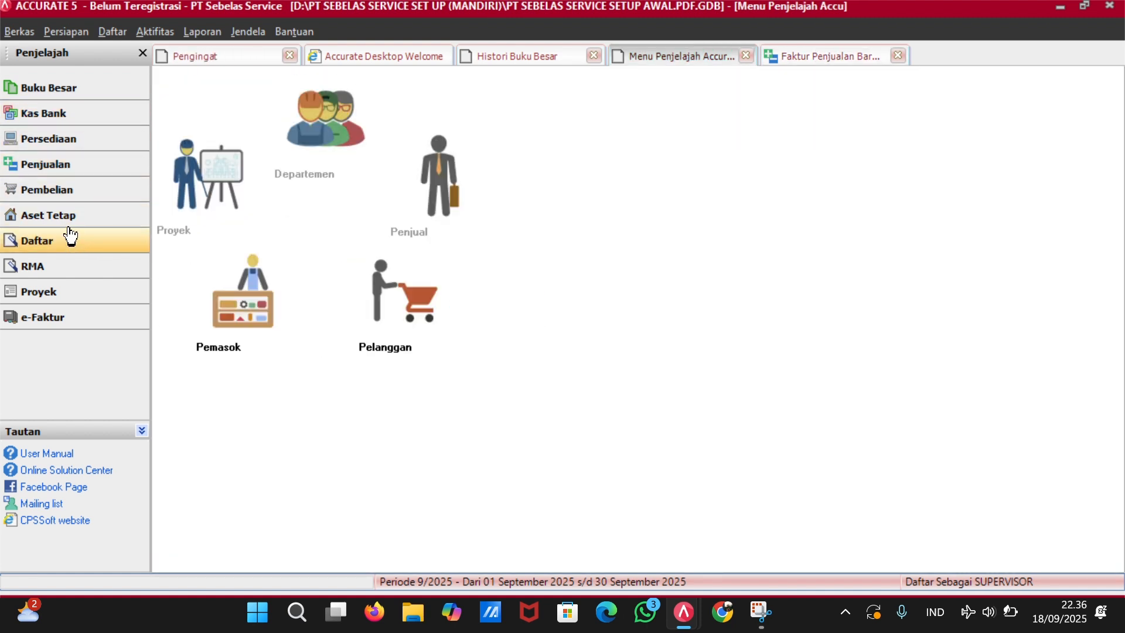
click(69, 147)
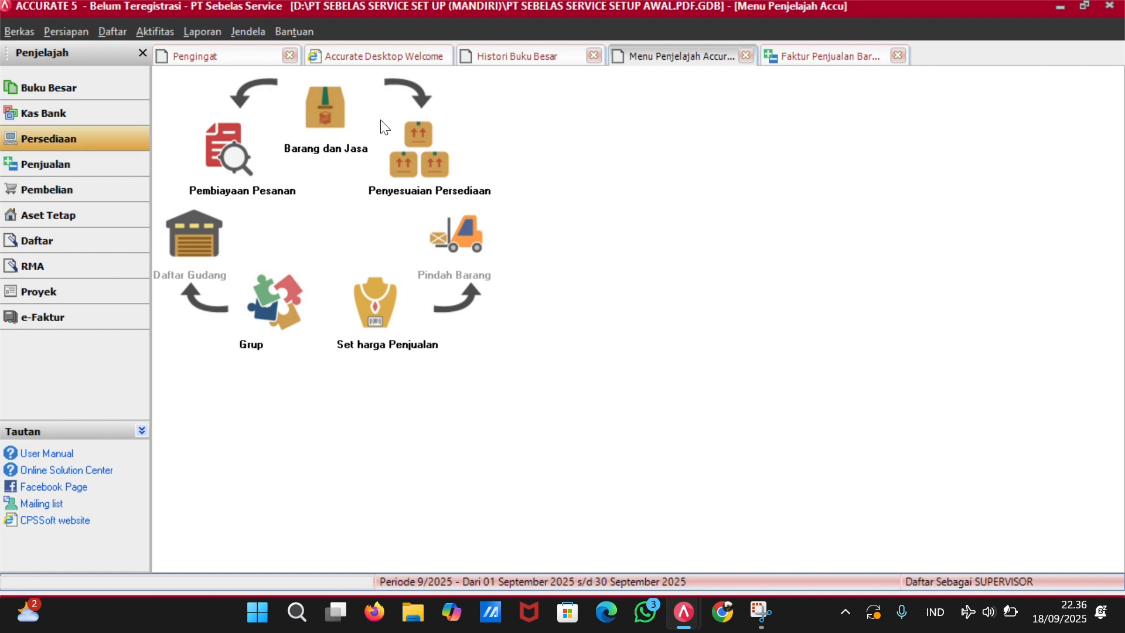
click(319, 119)
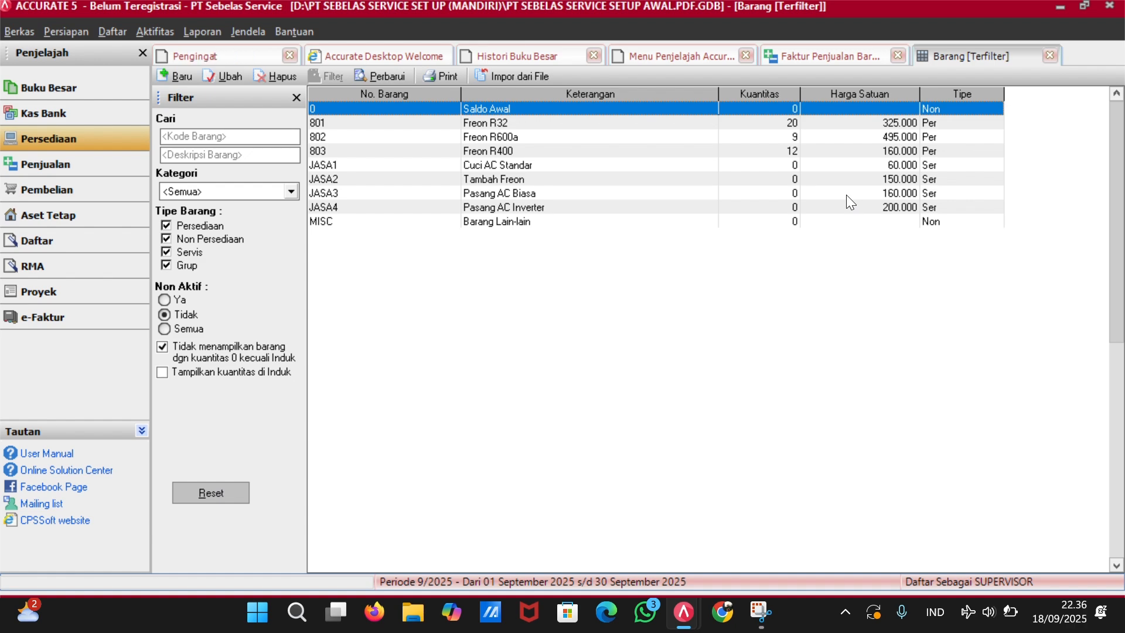
click(766, 53)
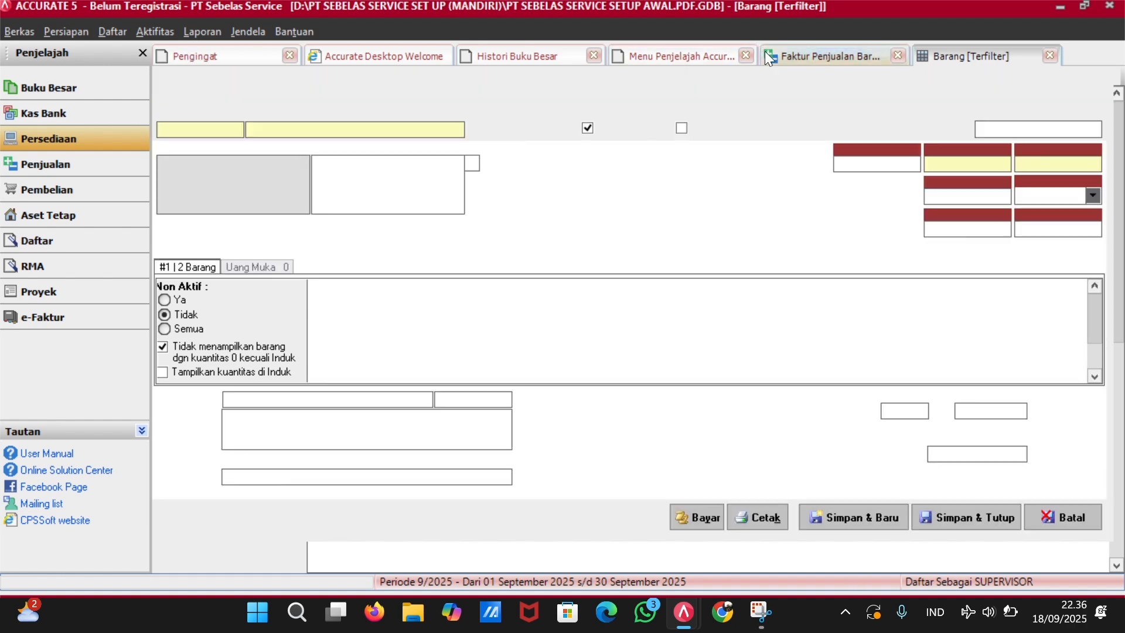
Replace line 1 with JASA3 Pasang AC Biasa, drop the empty row, and save CR1001 at 244.200.
click(289, 302)
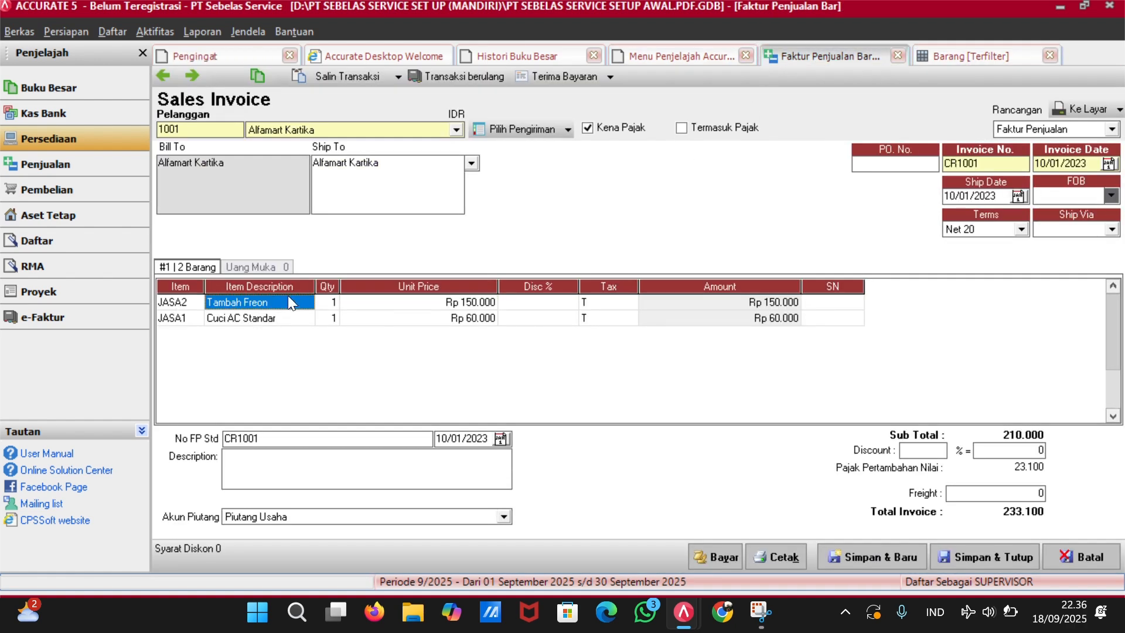
click(187, 303)
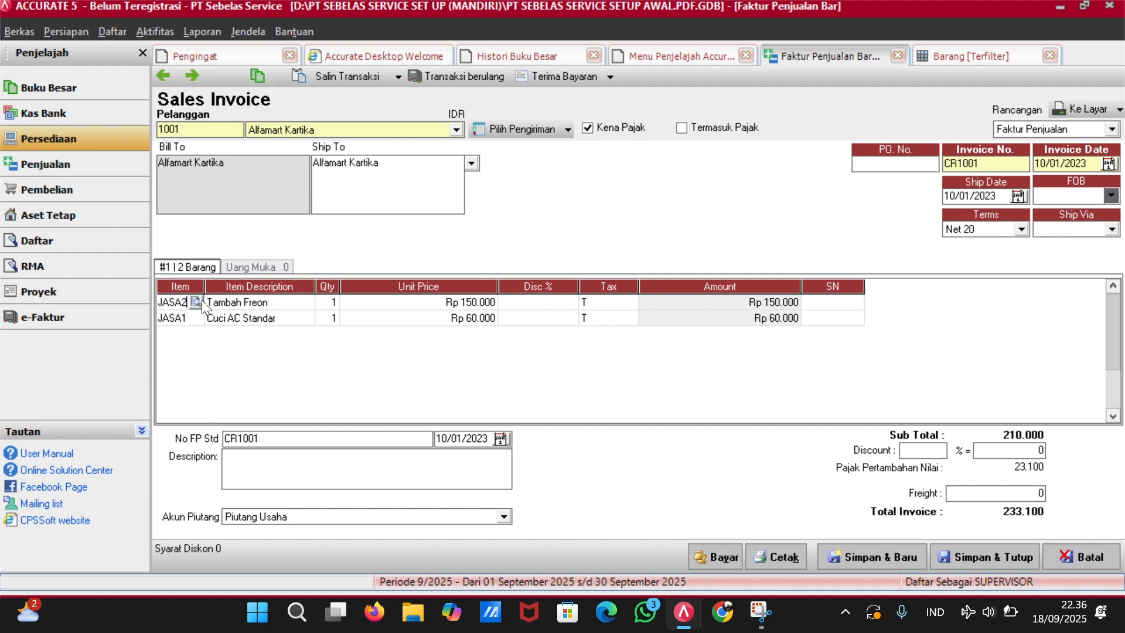
click(195, 302)
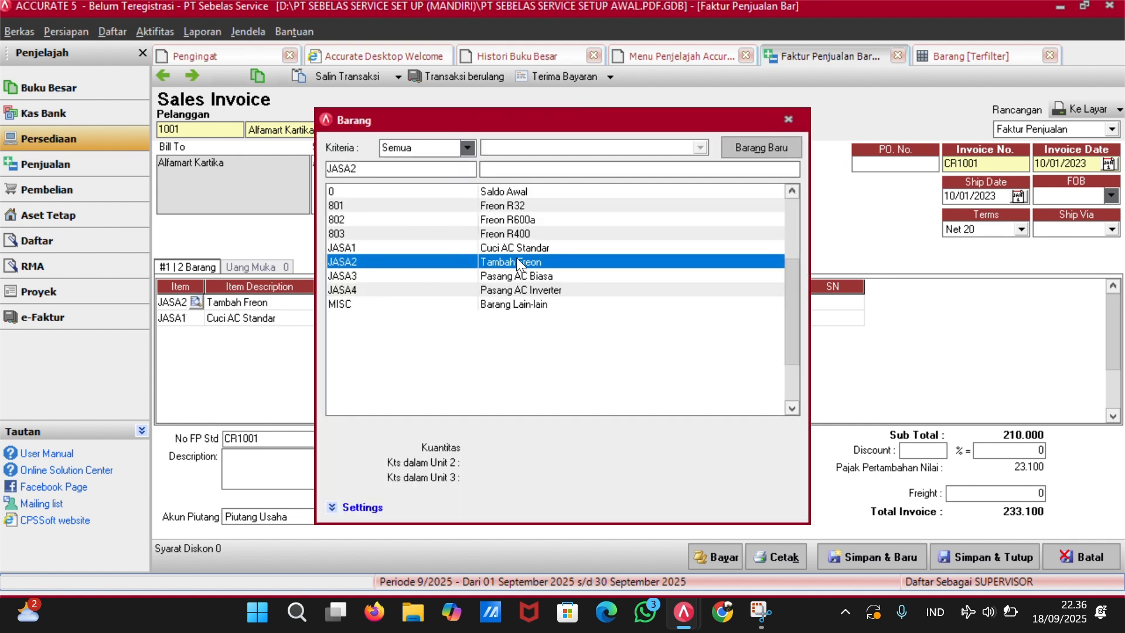
click(521, 275)
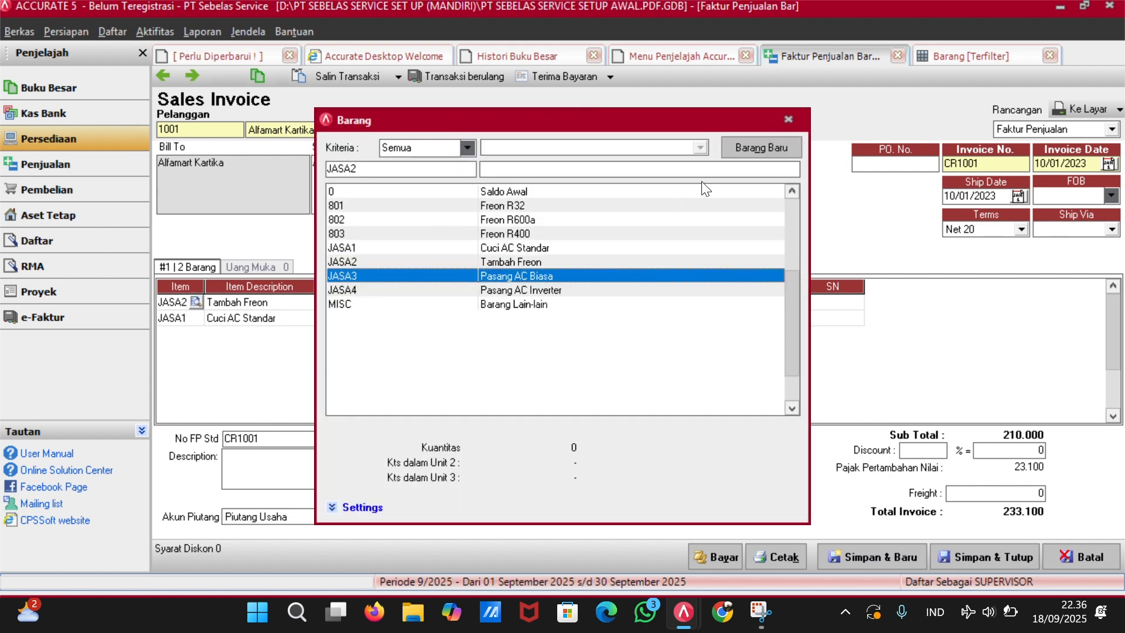
double_click(582, 269)
click(603, 305)
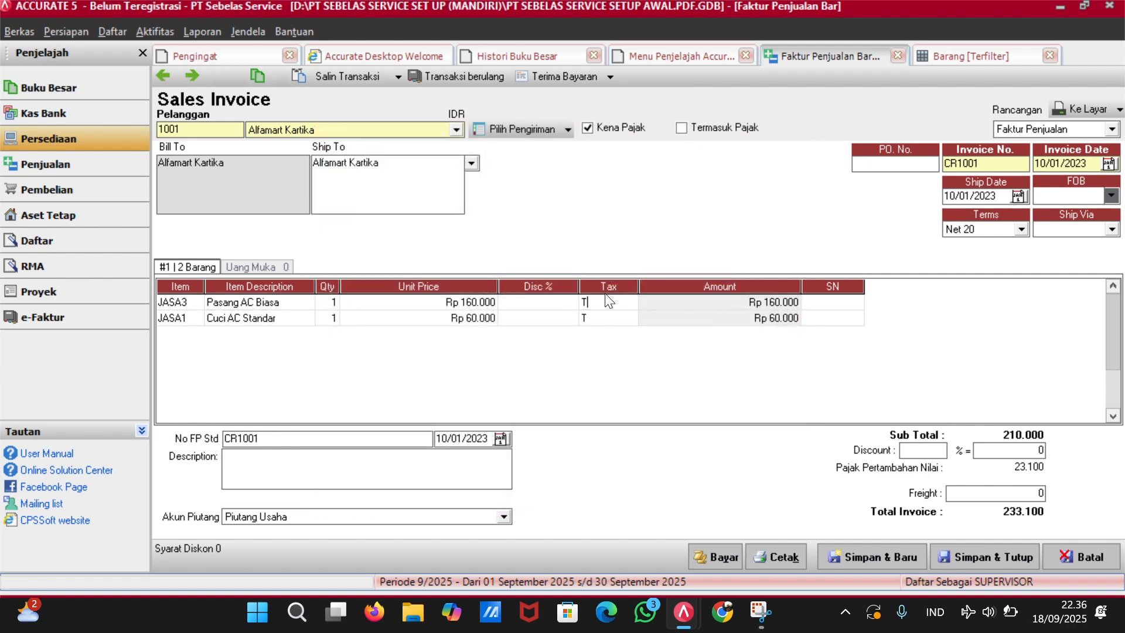
key(Tab)
key(Tab)
key(Tab)
key(Tab)
key(Tab)
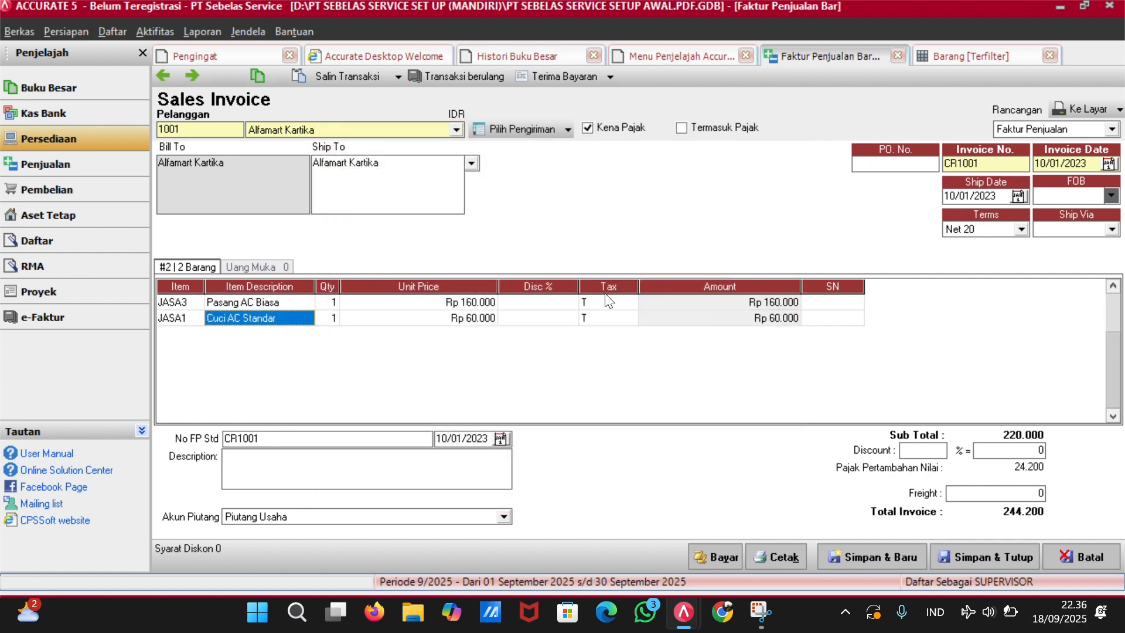
key(Tab)
key(Tab)
key(Tab)
key(Tab)
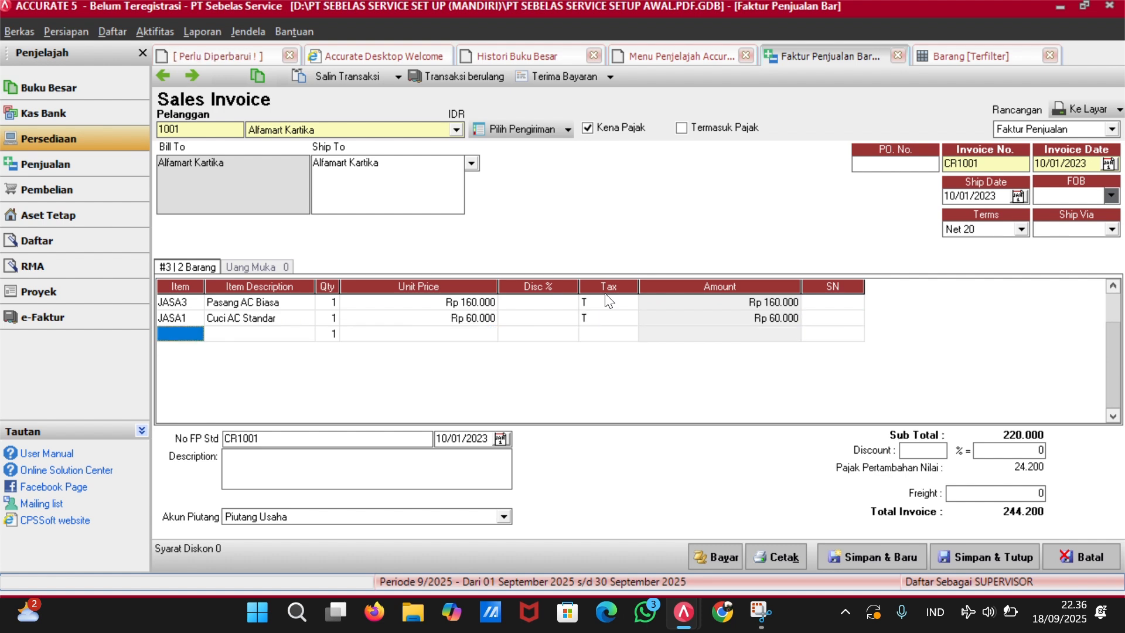
key(Up)
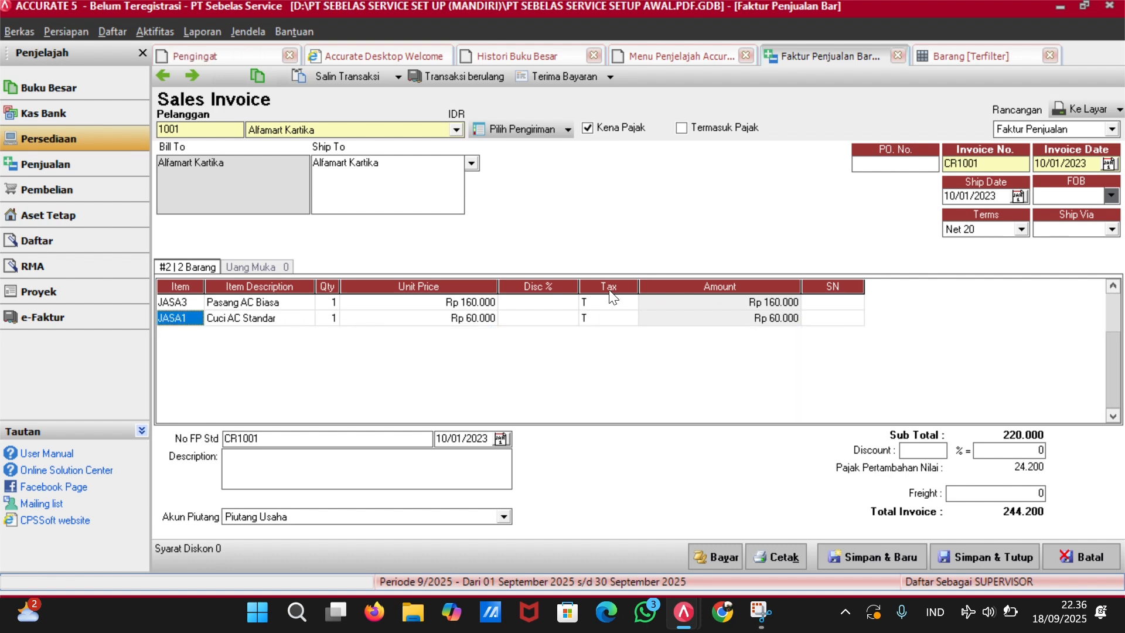
click(973, 557)
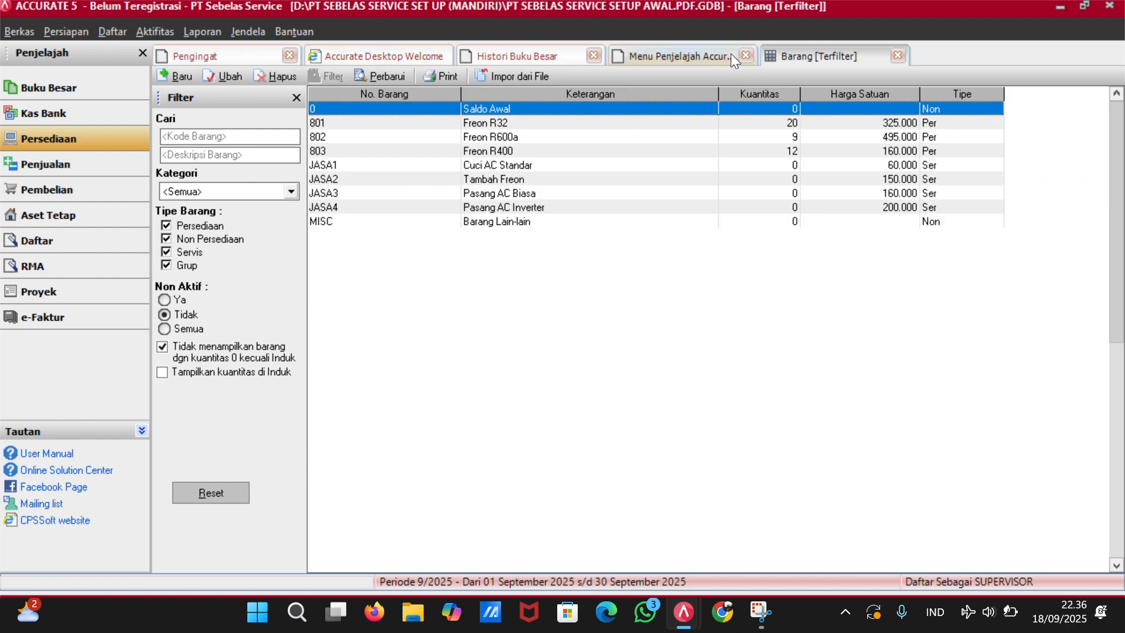
Start a sales receipt for Alfamart Kartika and mark invoice CR1001 as paid.
click(707, 56)
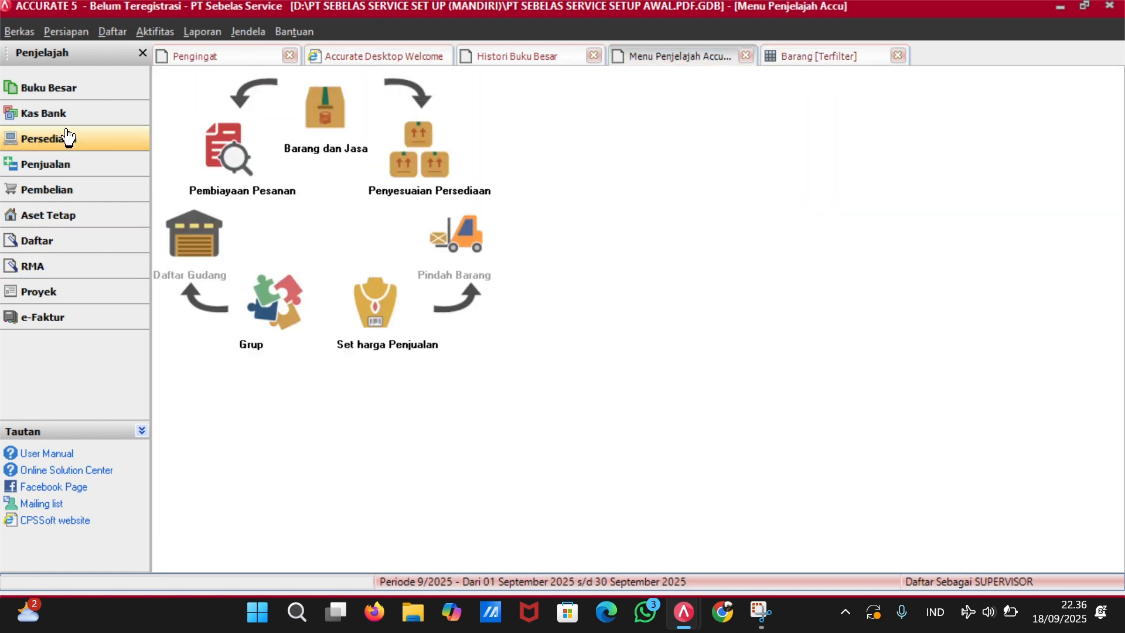
click(94, 189)
click(94, 166)
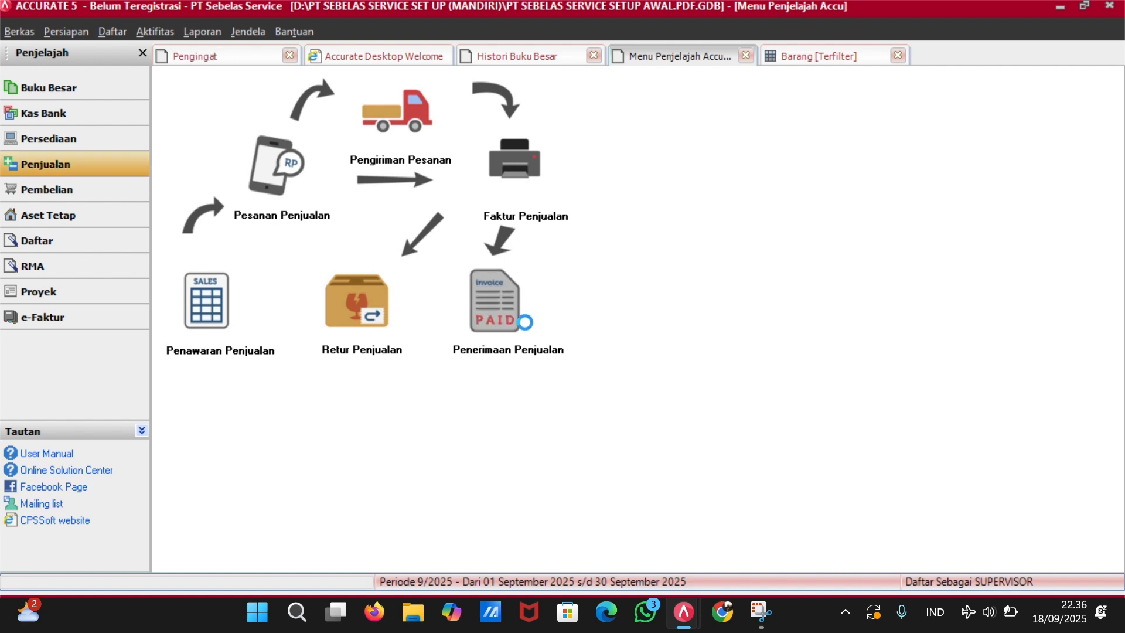
click(519, 322)
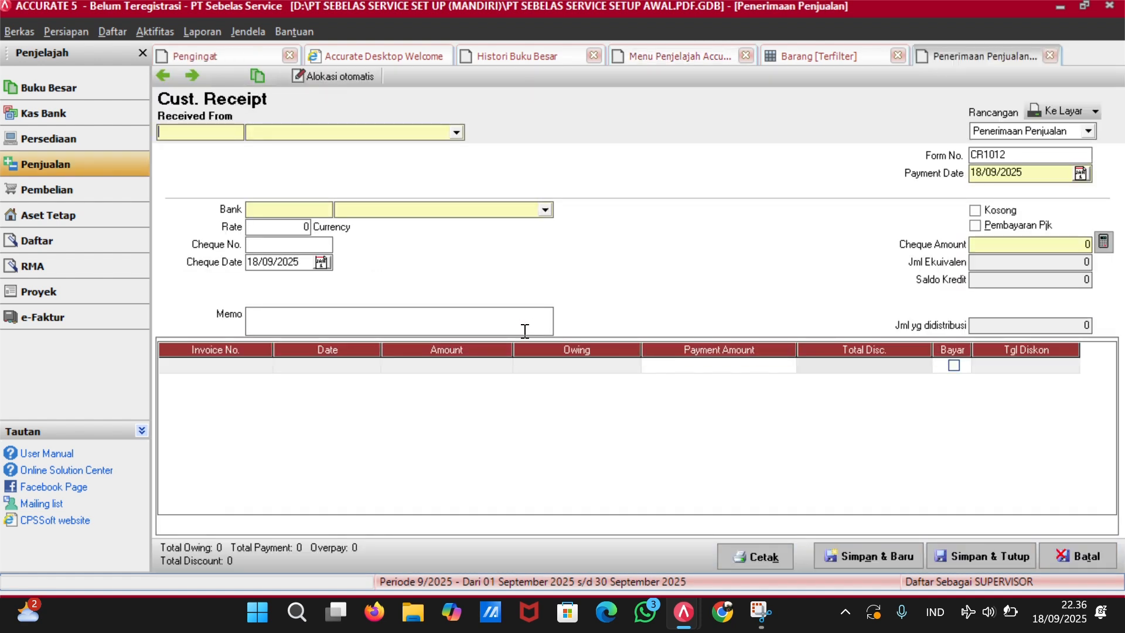
click(457, 133)
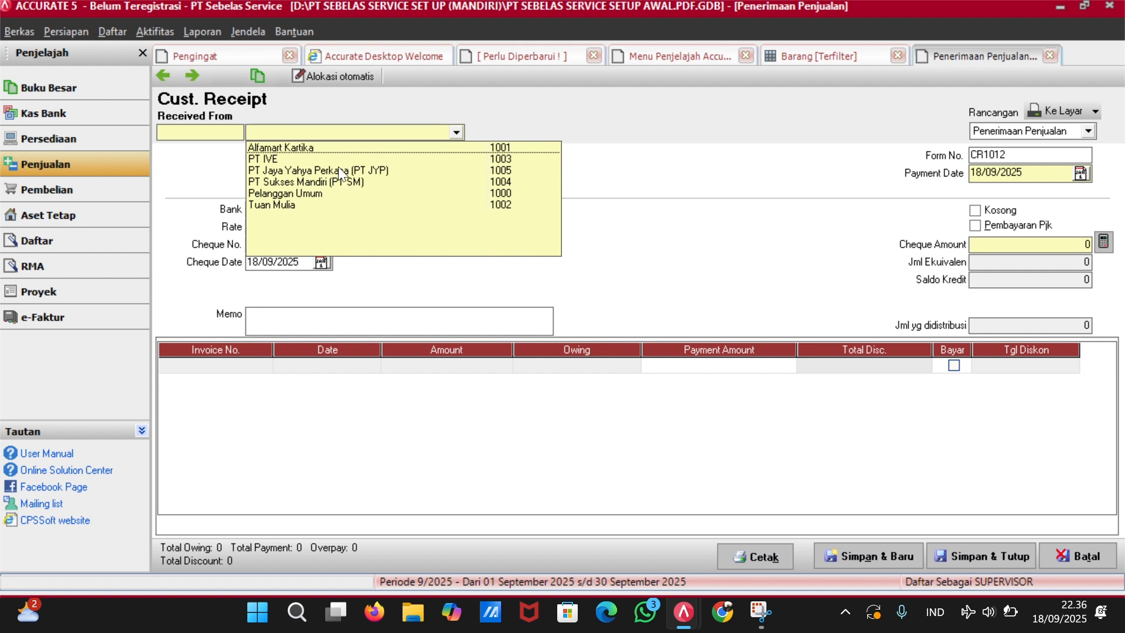
click(343, 147)
click(343, 147)
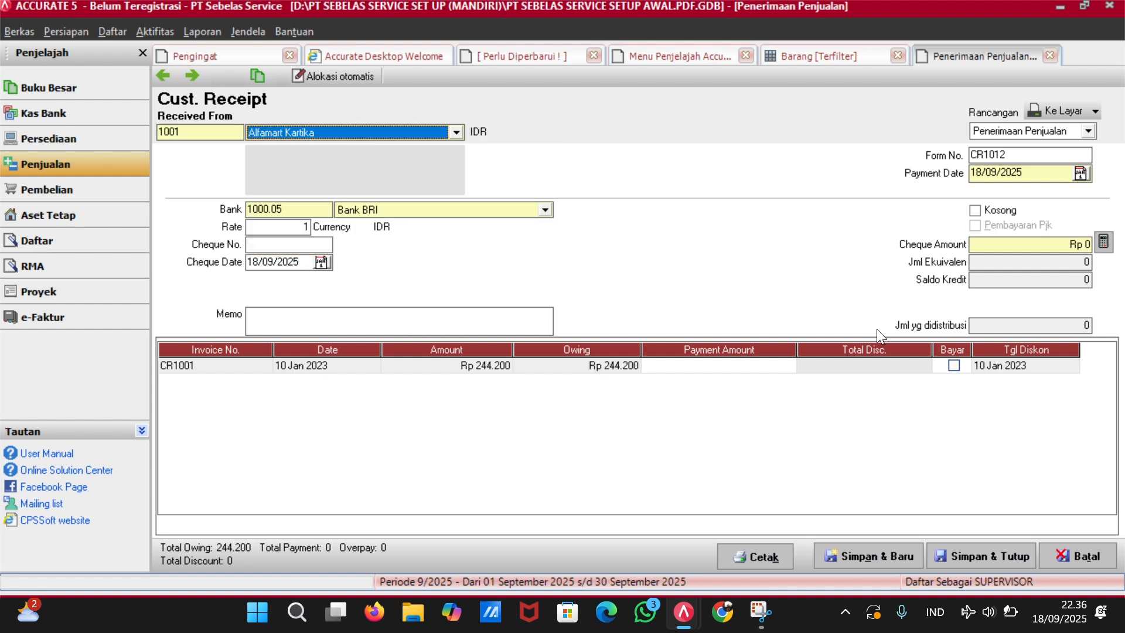
click(954, 367)
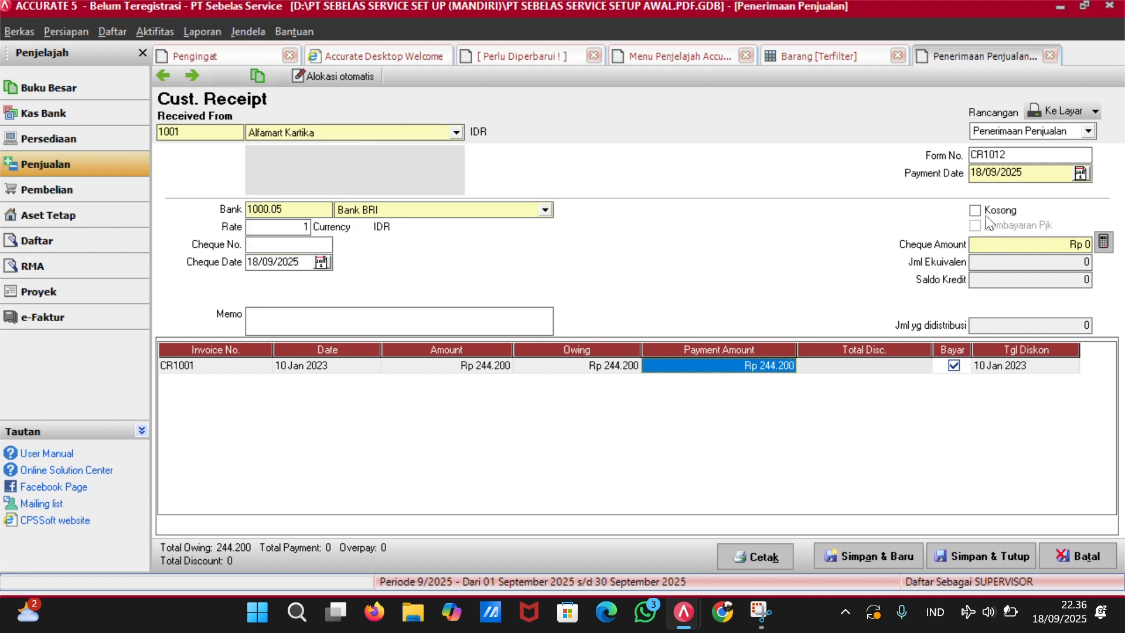
Set payment date 10/01/2023, form number CR1001, and cheque date 10/01/2023.
click(1022, 171)
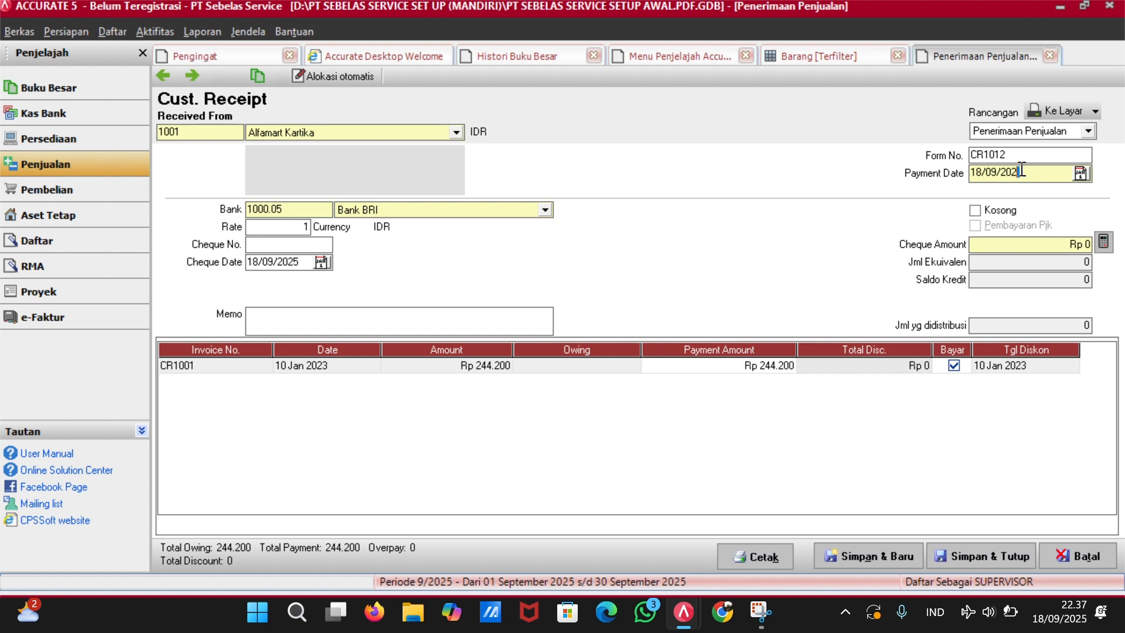
key(BackSpace)
key(BackSpace)
key(BackSpace)
key(BackSpace)
key(BackSpace)
key(BackSpace)
key(BackSpace)
key(BackSpace)
text(00123)
click(1028, 151)
key(BackSpace)
key(BackSpace)
text(100)
key(BackSpace)
key(BackSpace)
key(BackSpace)
key(BackSpace)
key(BackSpace)
key(BackSpace)
key(BackSpace)
text(10/01/)
text(23)
key(Tab)
Enter cheque number CR1001 and cheque amount 244.200, then save the receipt.
click(268, 246)
text(CR1001)
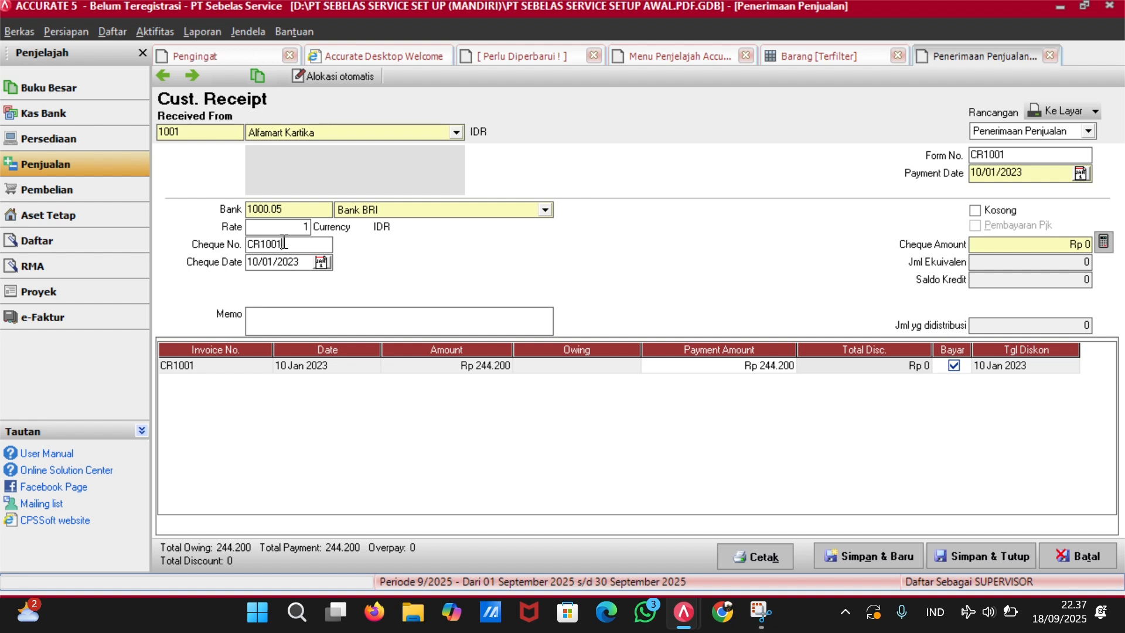
click(1083, 244)
text(244200)
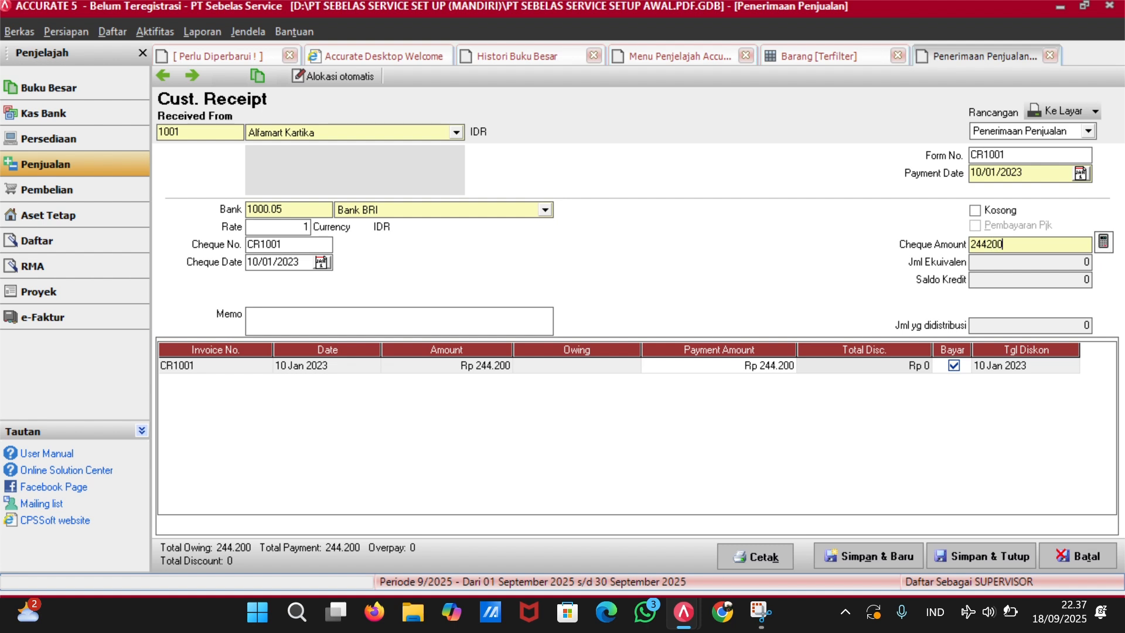
key(Tab)
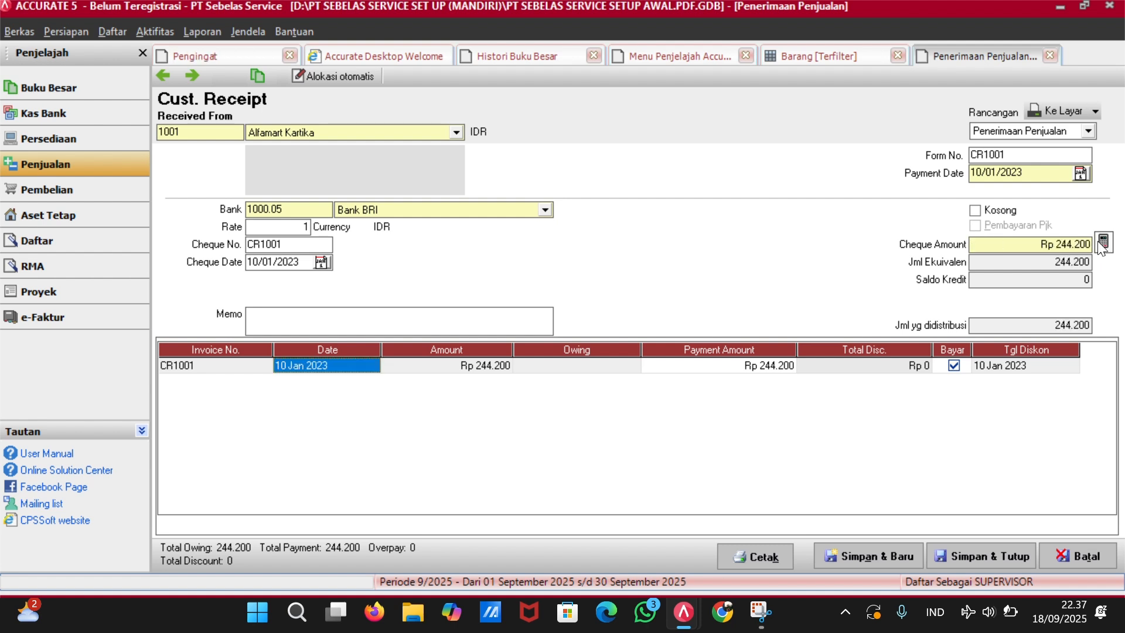
click(1004, 555)
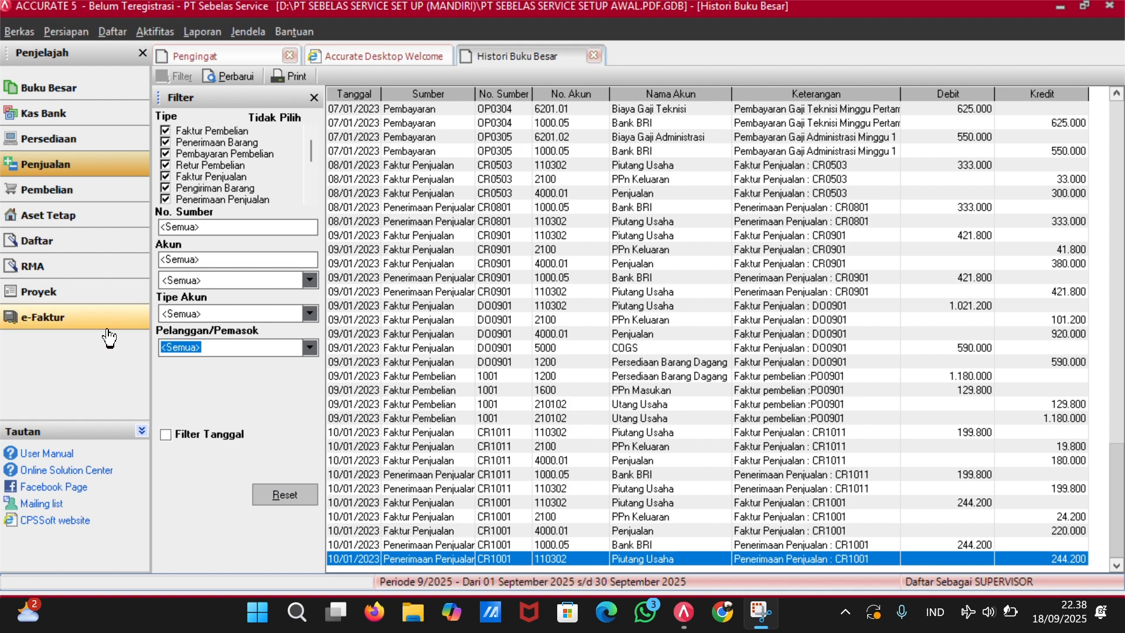
After checking the CR1001 ledger lines, show the Penjualan process overview.
click(83, 167)
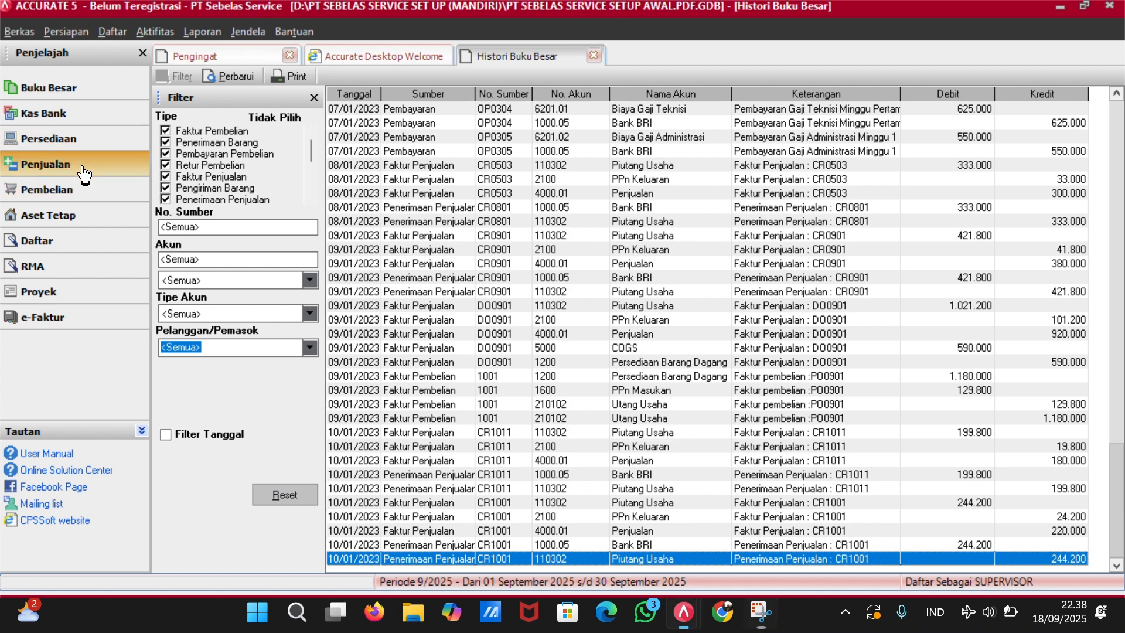
click(83, 170)
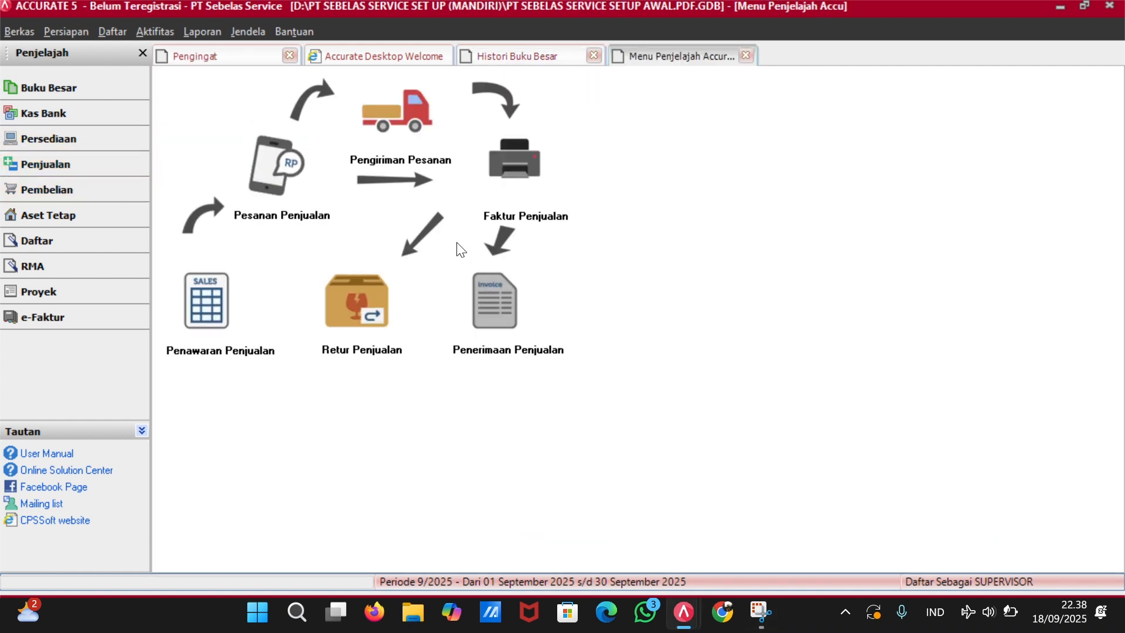
Start a receipt for PT Sukses Mandiri, mark DO0901 paid, and date it 11/01/2023.
click(507, 310)
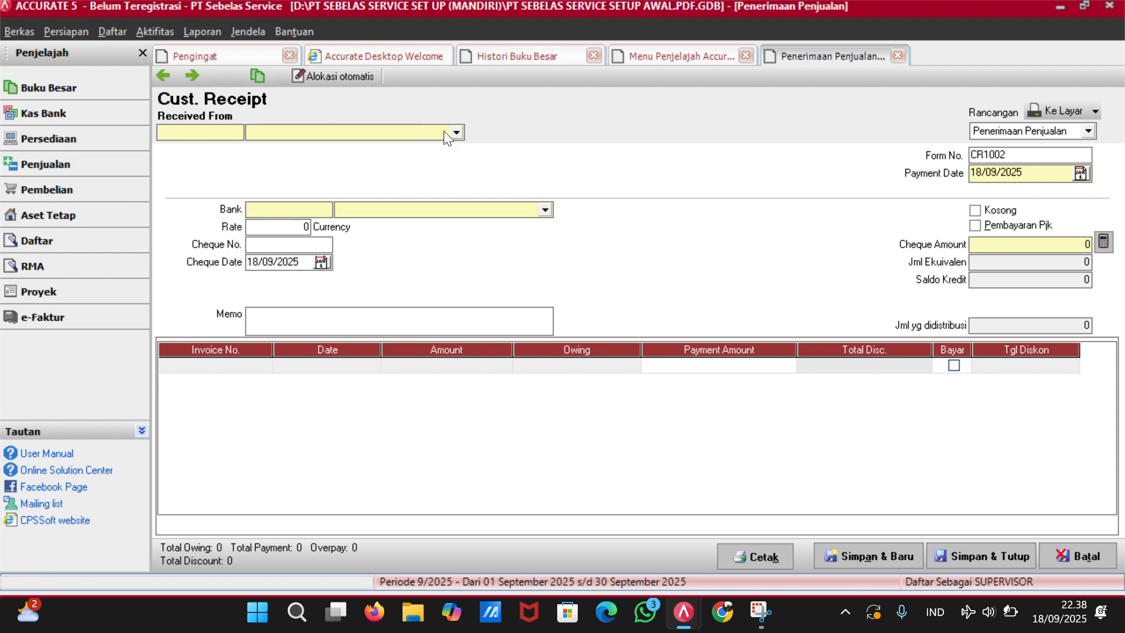
click(452, 132)
click(342, 184)
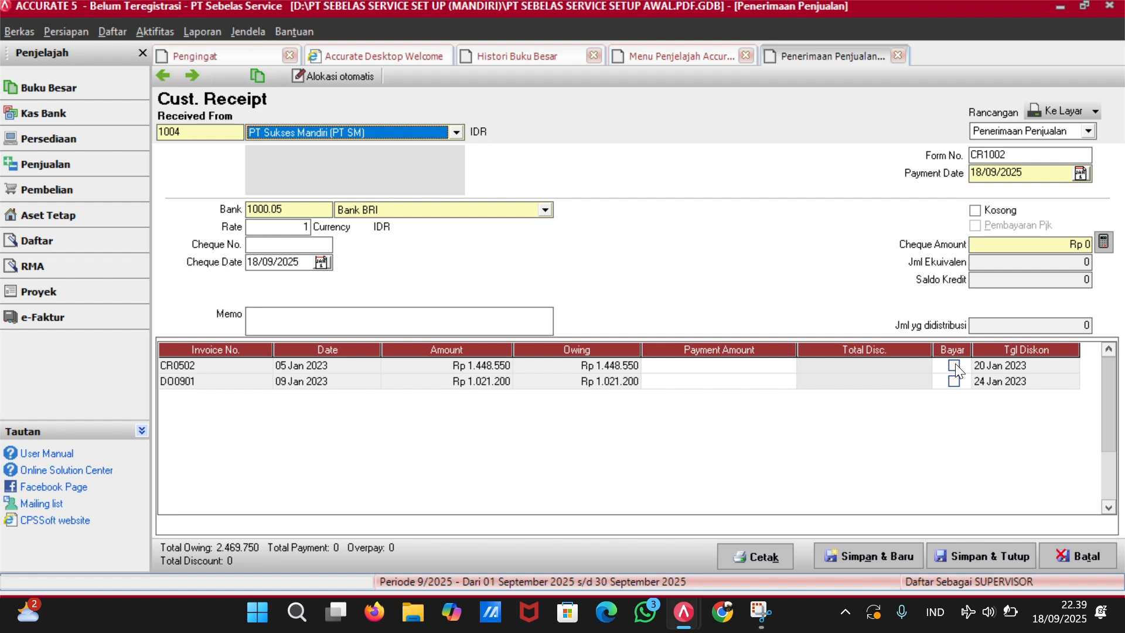
click(953, 381)
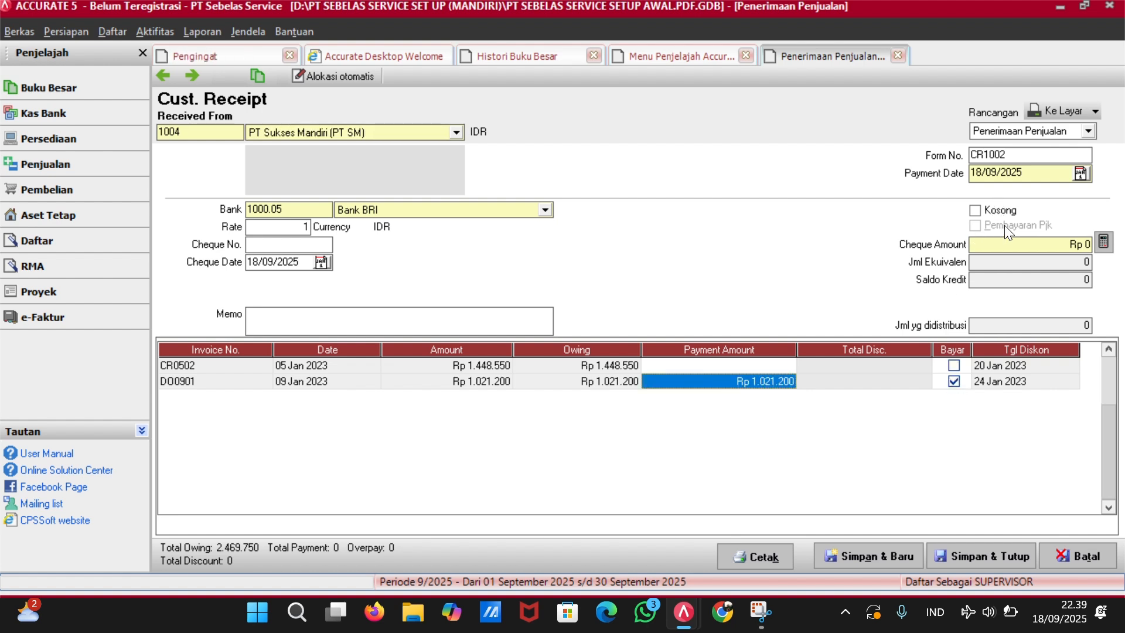
click(1047, 175)
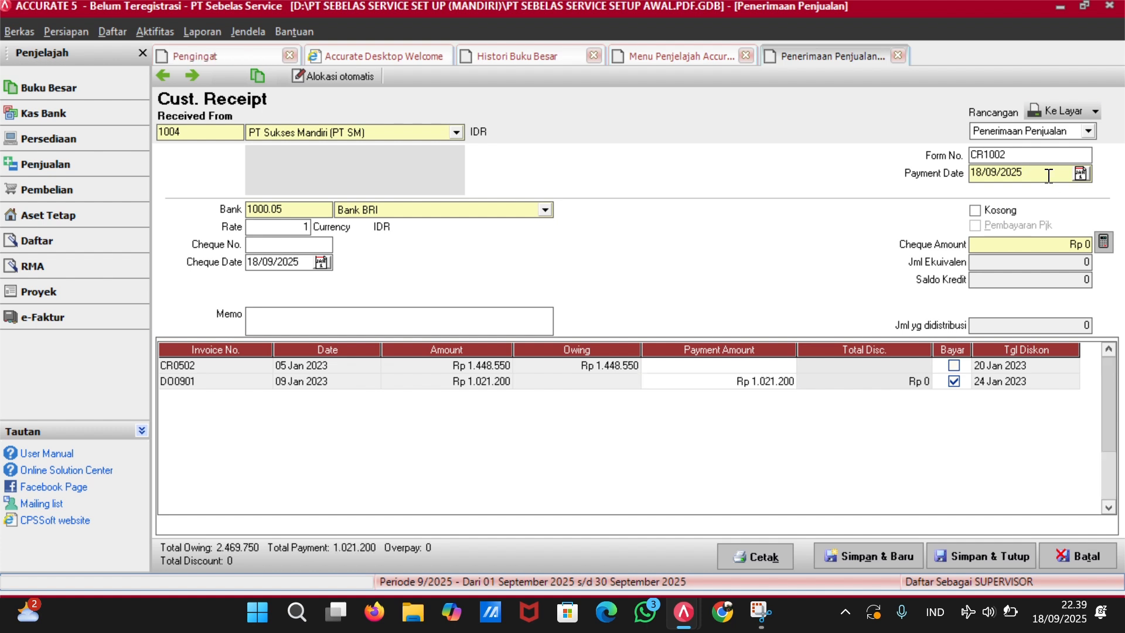
key(BackSpace)
key(BackSpace)
key(BackSpace)
key(BackSpace)
key(BackSpace)
key(BackSpace)
key(BackSpace)
key(BackSpace)
key(BackSpace)
key(BackSpace)
text(11/01/2023)
key(Tab)
Deposit into Kas Besar with cheque date 11/01/2023 and amount 1.021.200, then save.
click(545, 209)
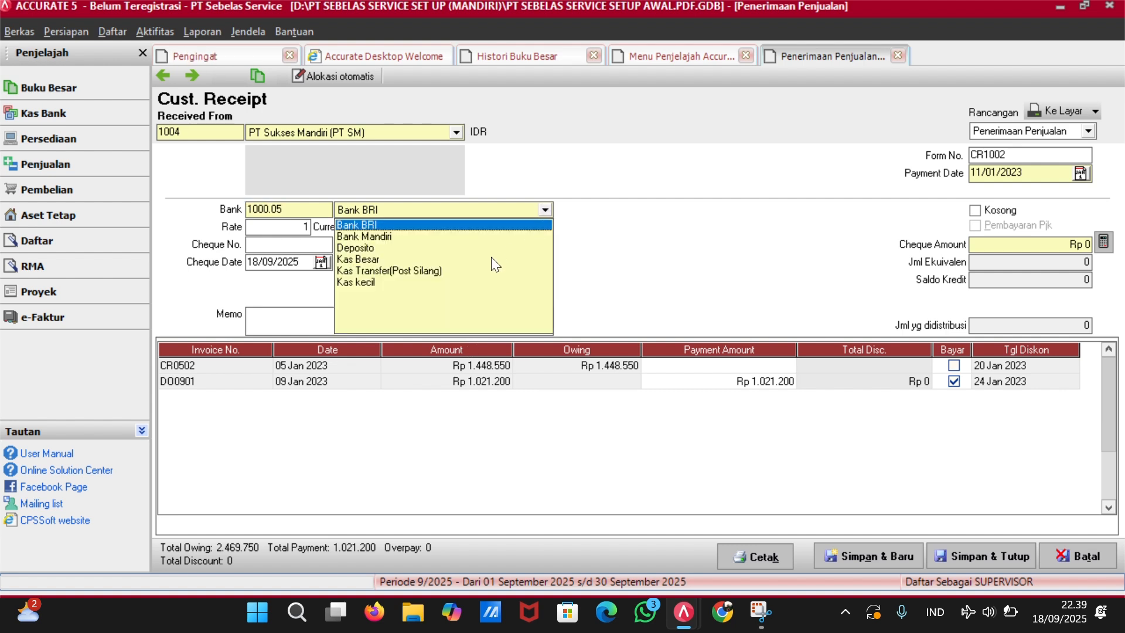
click(425, 260)
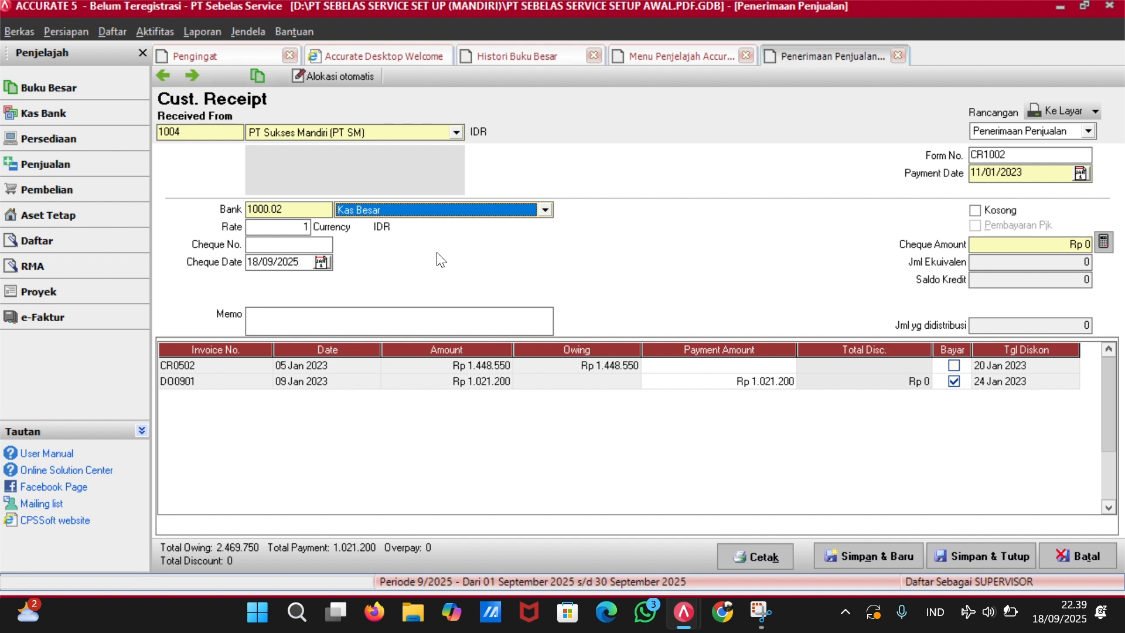
click(297, 263)
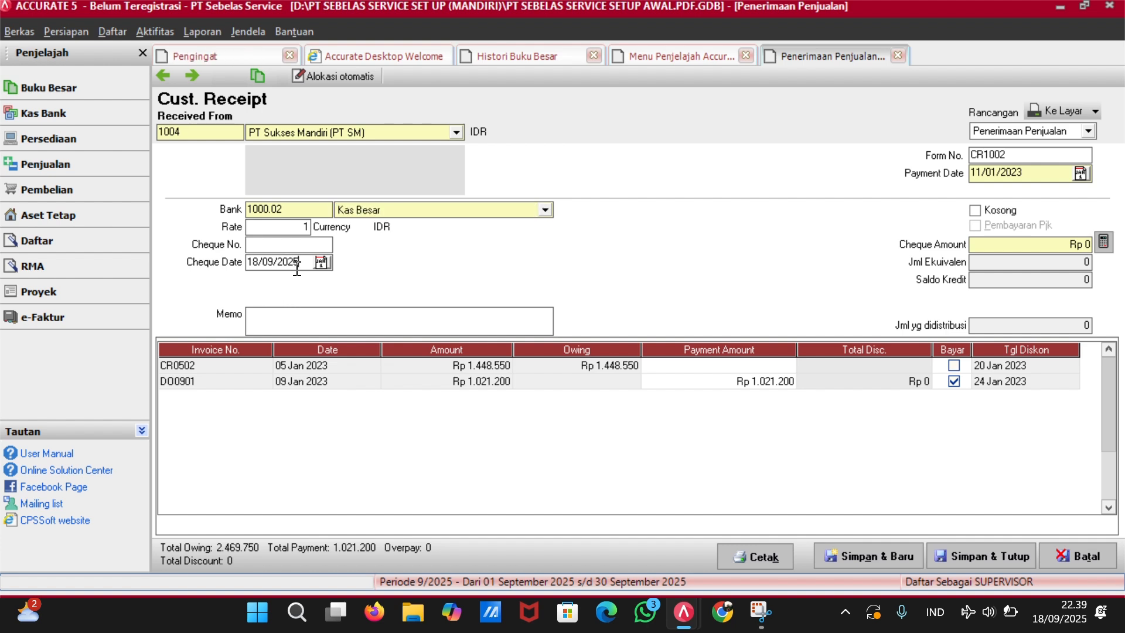
key(BackSpace)
key(BackSpace)
key(BackSpace)
key(BackSpace)
key(BackSpace)
key(BackSpace)
key(BackSpace)
text(11/01/2023)
click(1077, 245)
text(1021200)
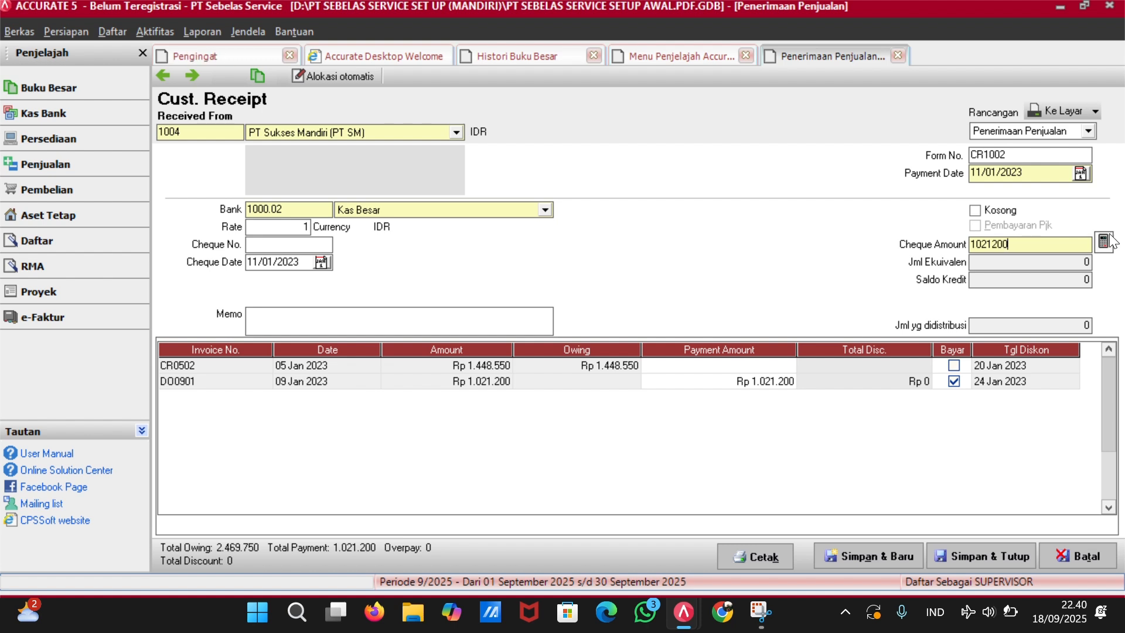
key(Tab)
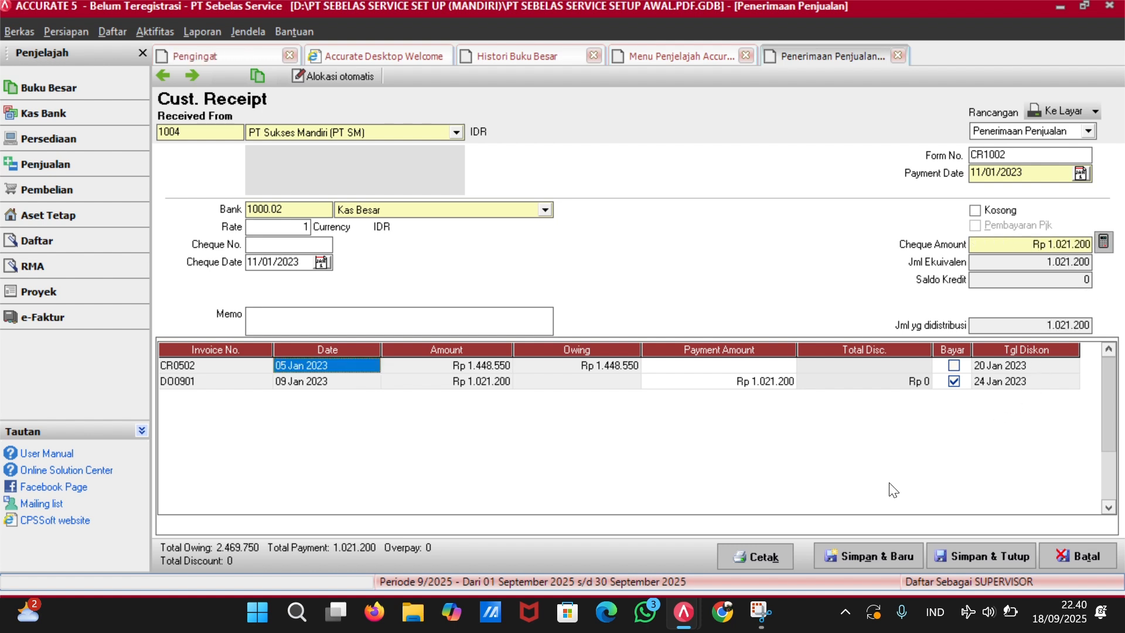
click(992, 557)
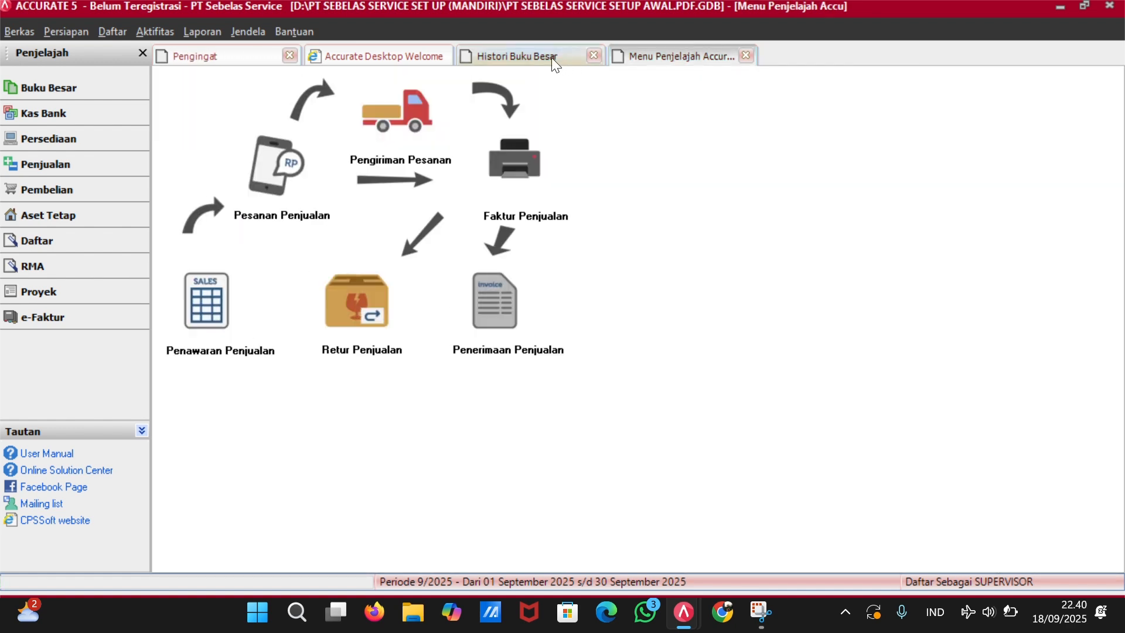
From the ledger history, open sales invoice CR1001 and save it unchanged.
click(744, 57)
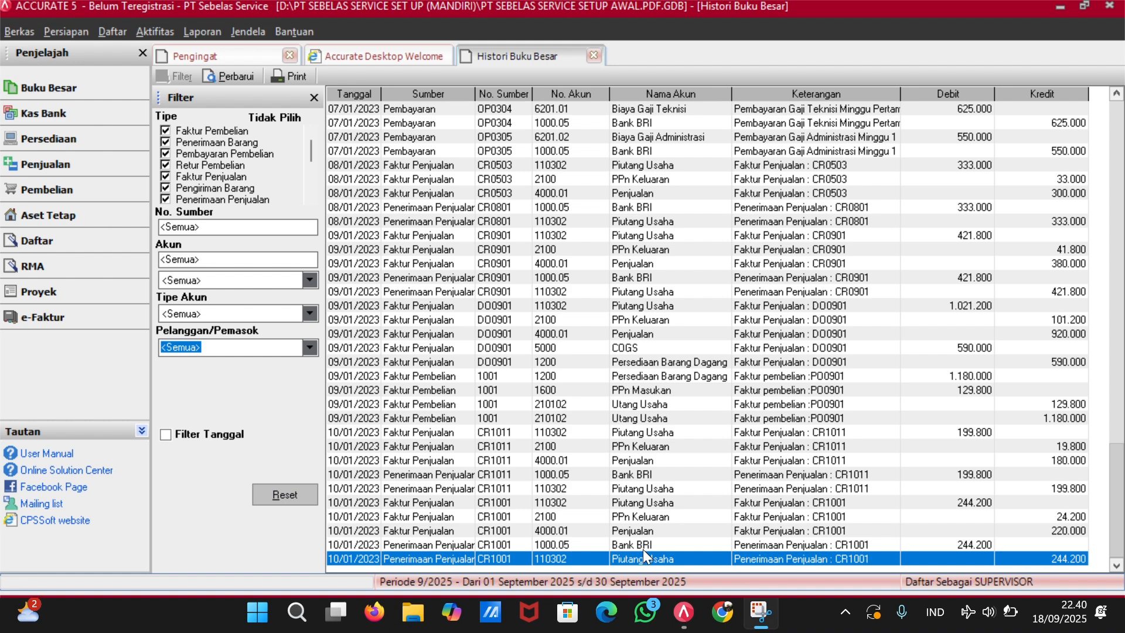
click(679, 516)
double_click(680, 516)
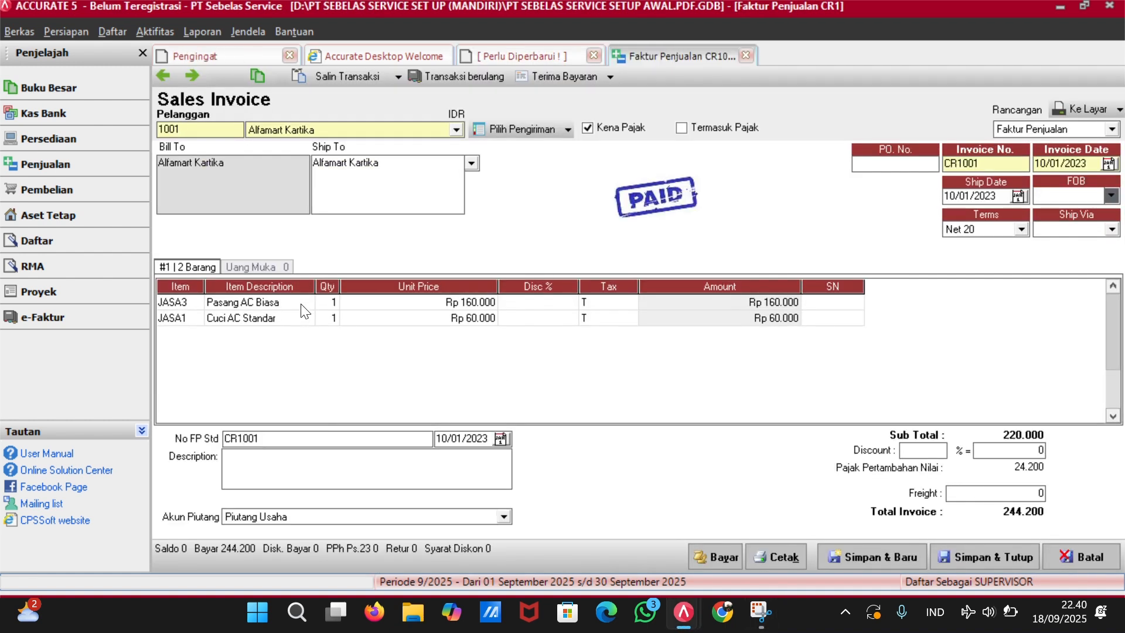
click(976, 555)
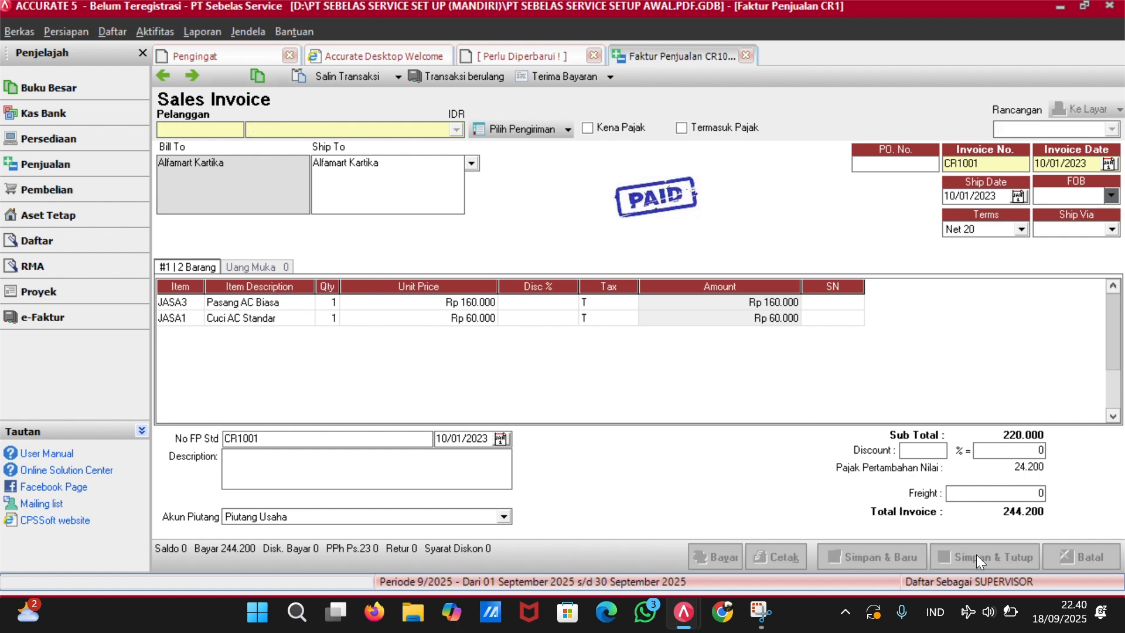
Open receipt CR1001, change its Bank account to Kas Besar, and save.
click(656, 529)
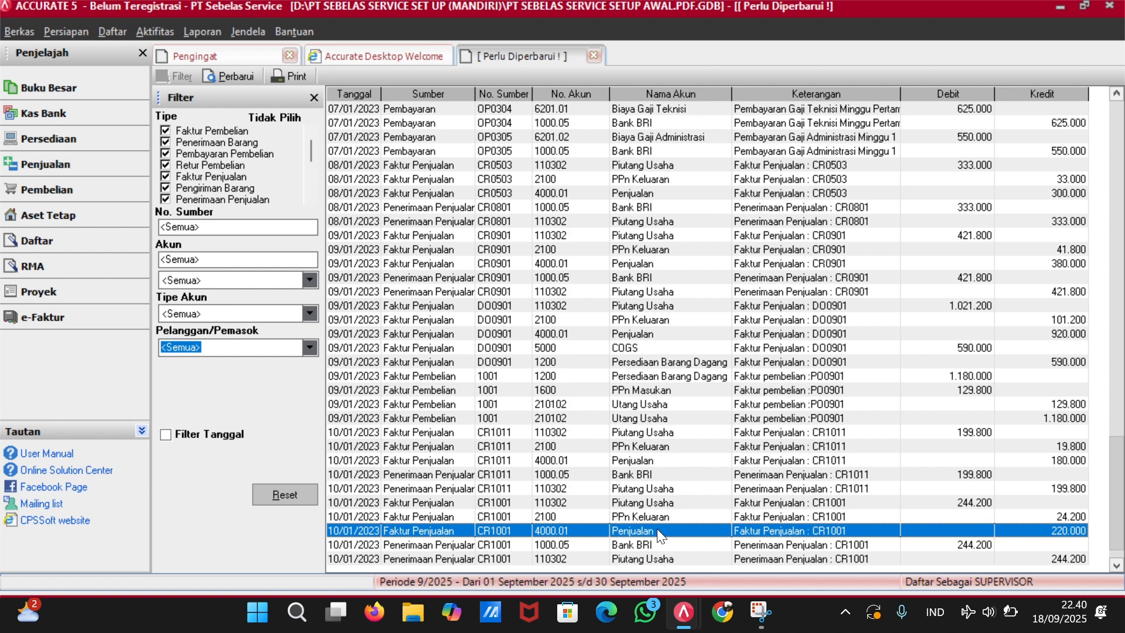
click(659, 538)
double_click(658, 536)
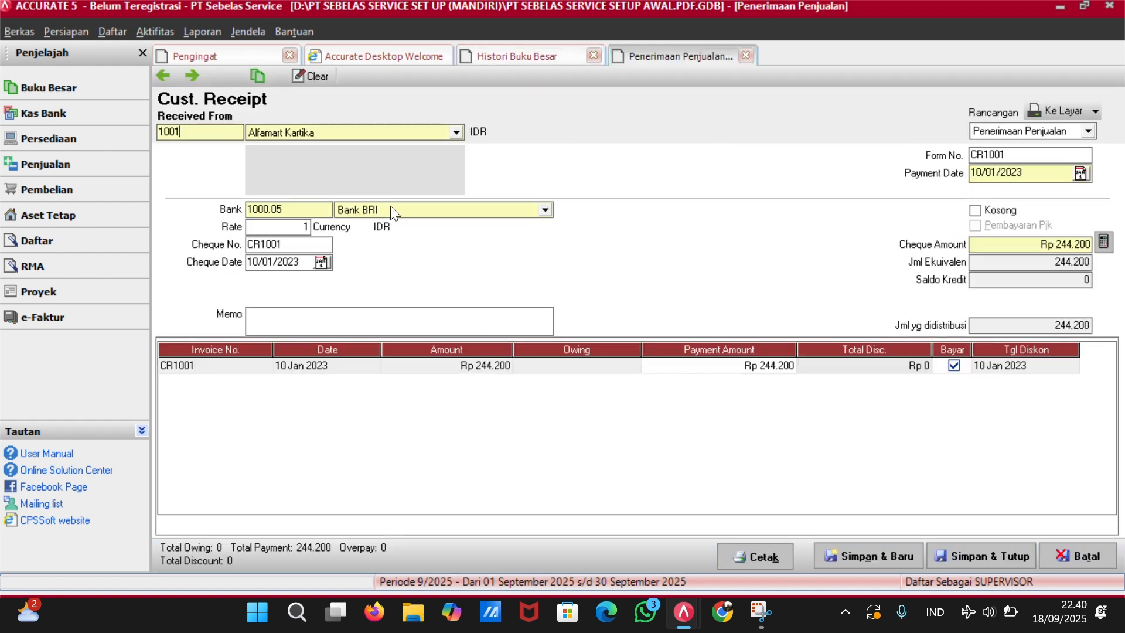
click(455, 206)
click(428, 261)
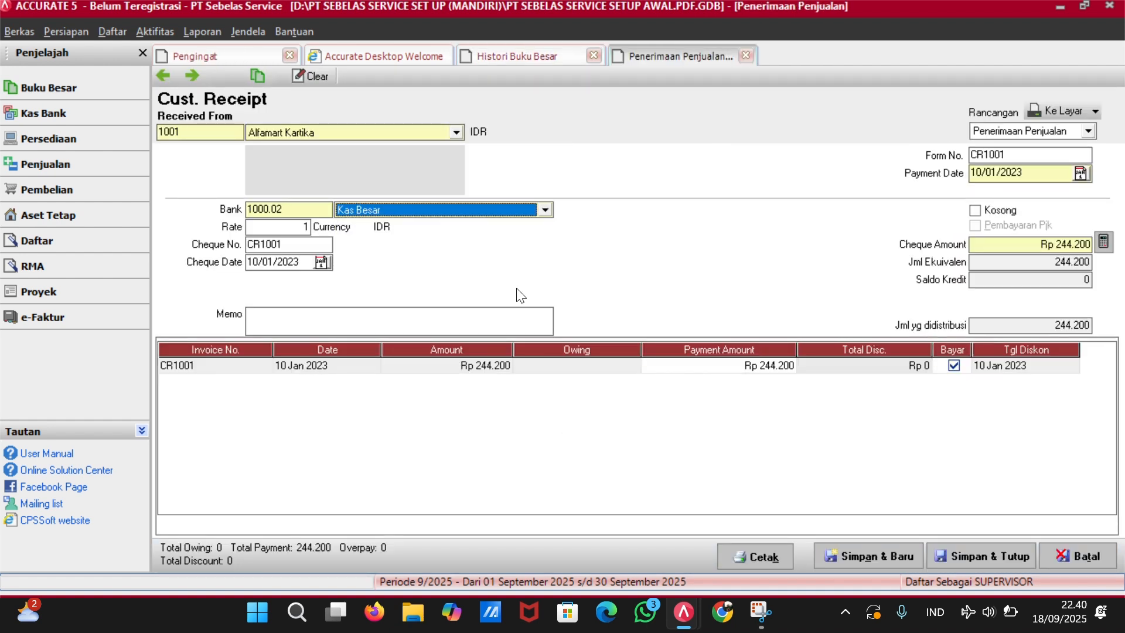
click(970, 554)
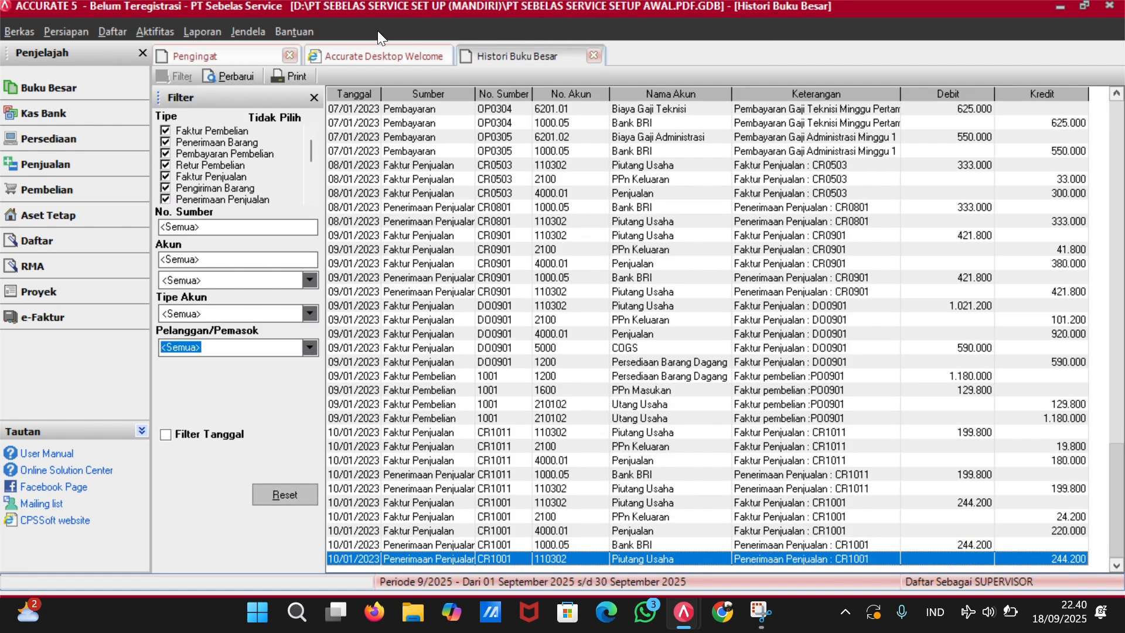
Reload the Histori Buku Besar grid with Perbarui.
click(229, 76)
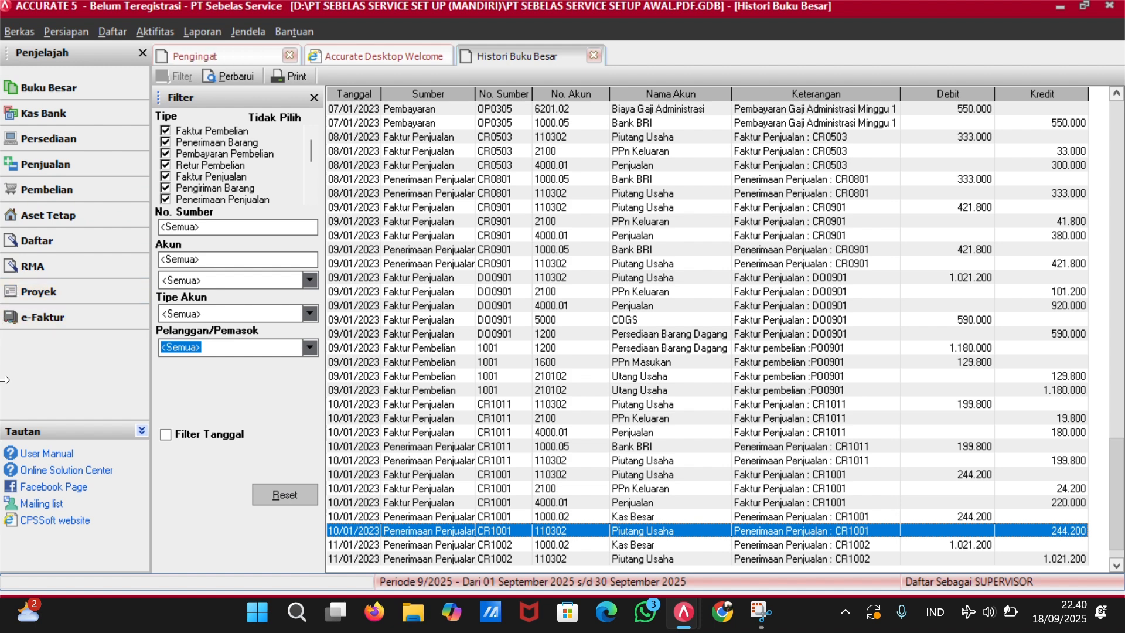
Start a sales receipt for customer 1002 with form number CR1101.
click(119, 164)
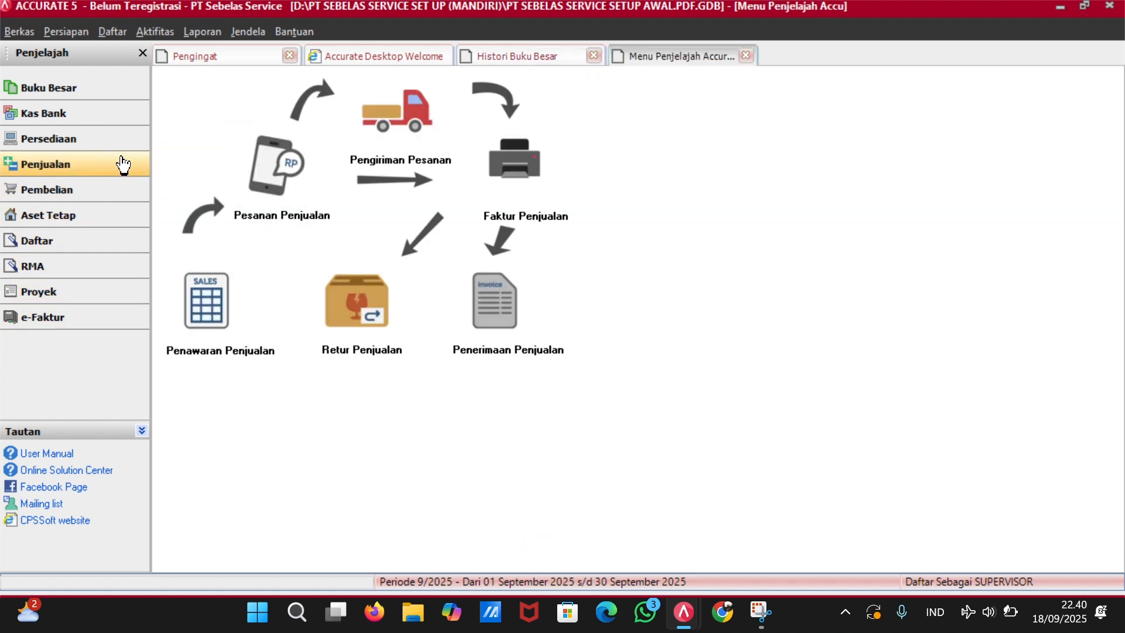
click(493, 332)
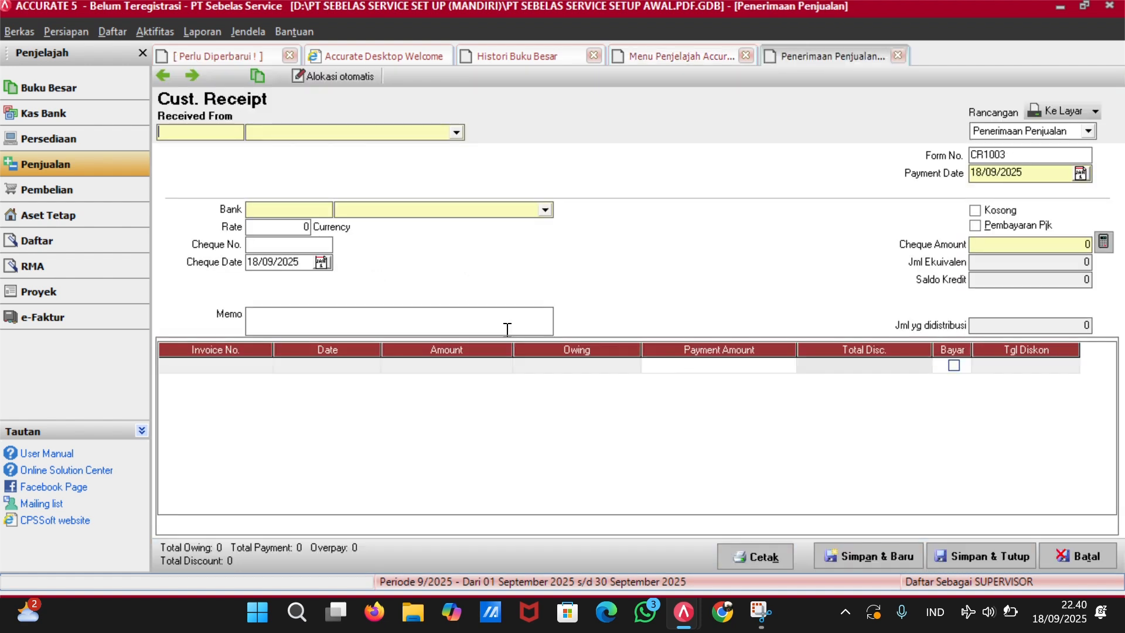
click(455, 133)
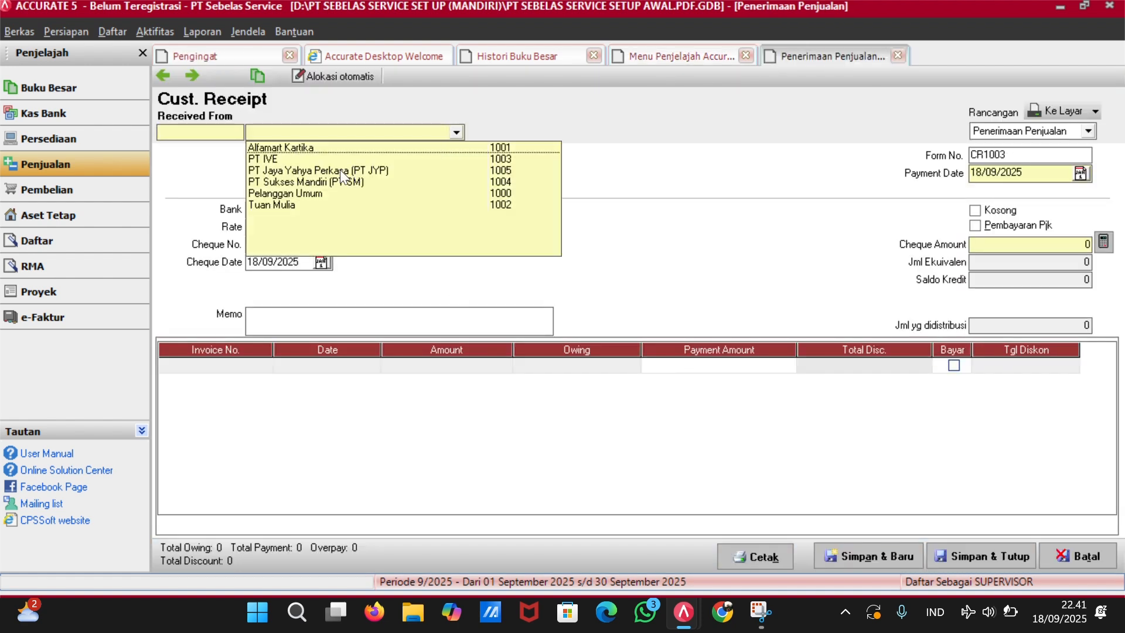
click(288, 205)
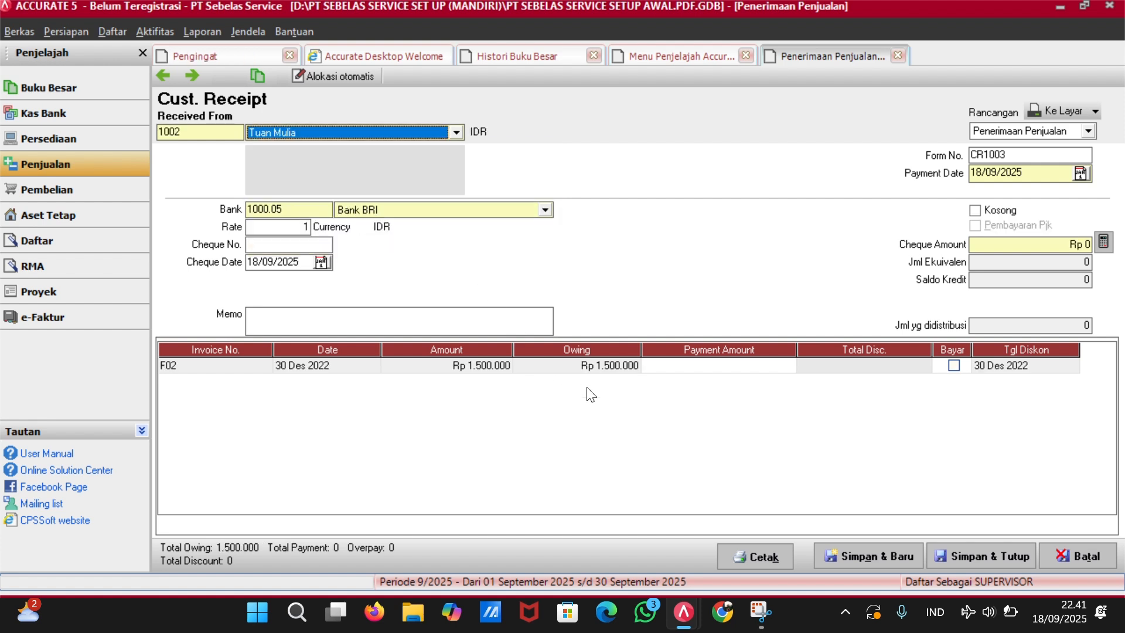
click(1030, 152)
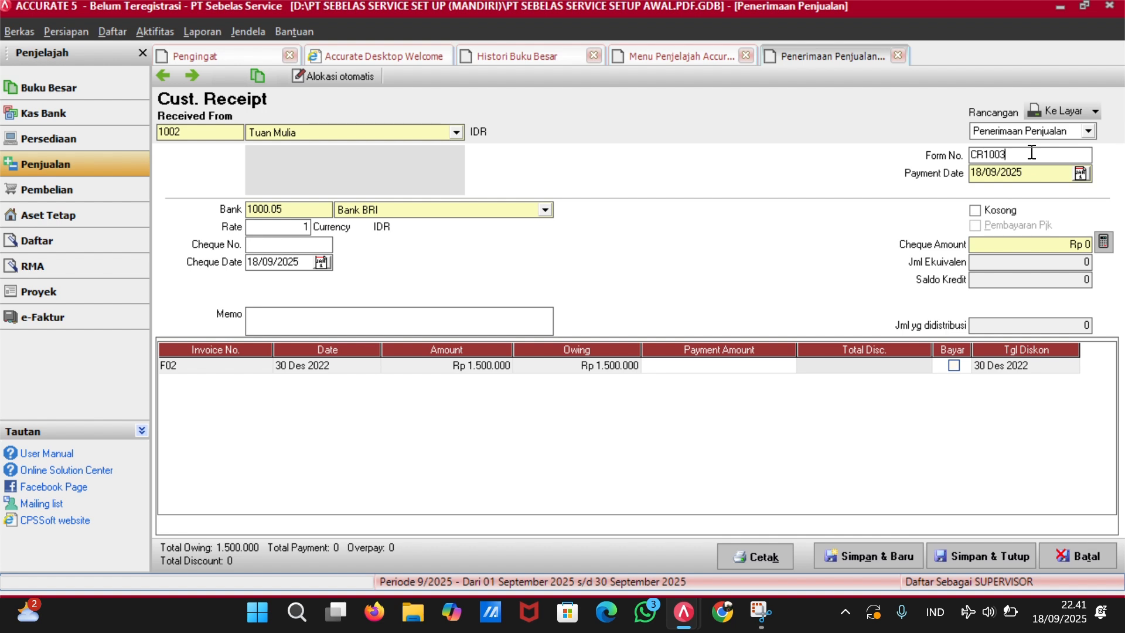
key(BackSpace)
key(BackSpace)
key(BackSpace)
text(101)
Deposit the receipt into Bank Mandiri with cheque number CR1101.
click(545, 211)
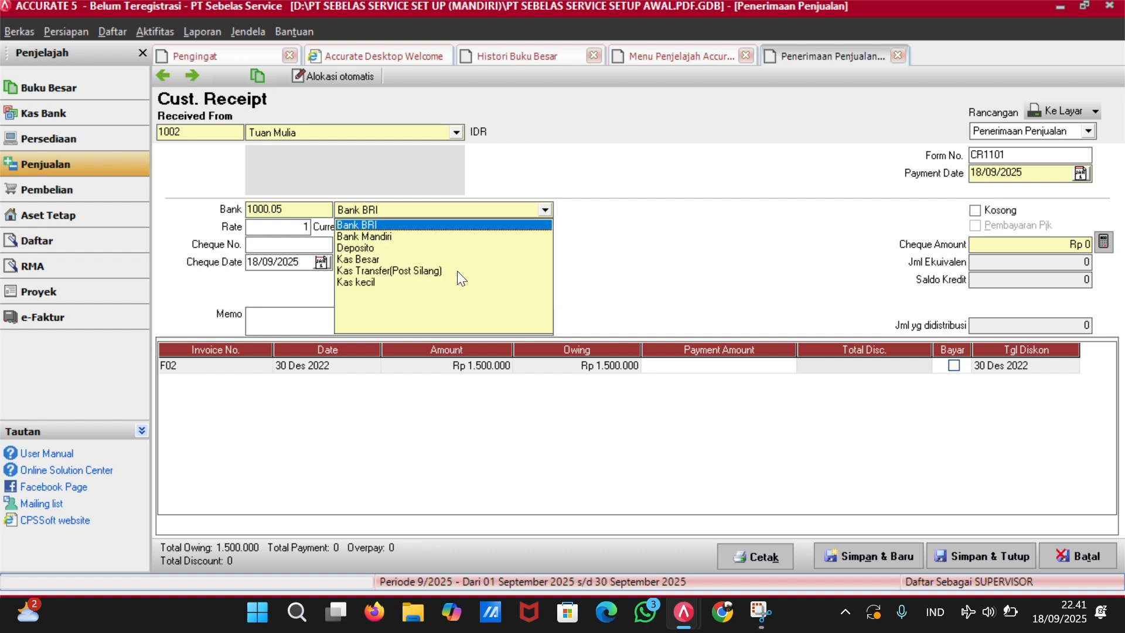
click(434, 236)
click(294, 246)
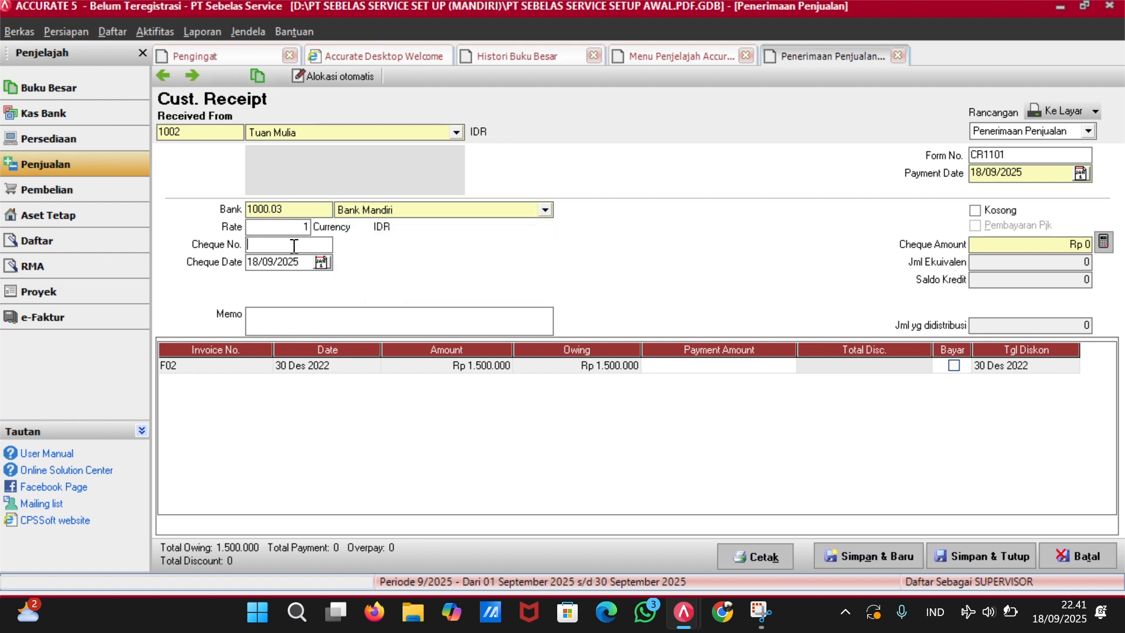
text(CR1101)
Set both the payment date and cheque date to 11/01/2023.
click(1068, 174)
key(BackSpace)
key(BackSpace)
key(BackSpace)
key(BackSpace)
key(BackSpace)
key(BackSpace)
key(BackSpace)
key(BackSpace)
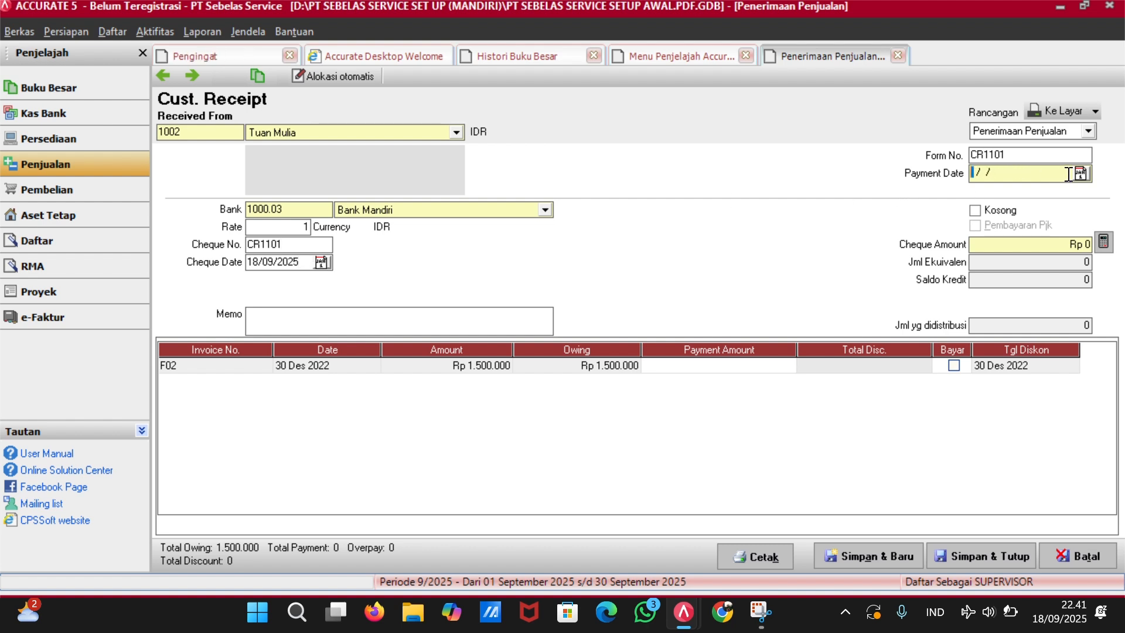
text(11/01/2023)
key(Tab)
key(Tab)
key(Tab)
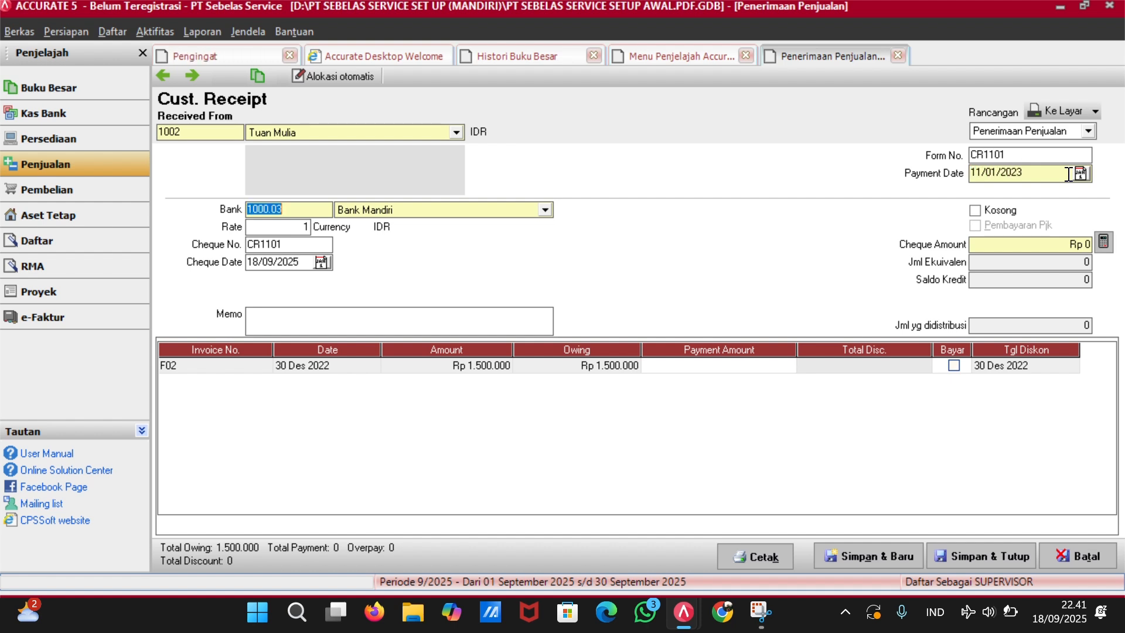
key(Tab)
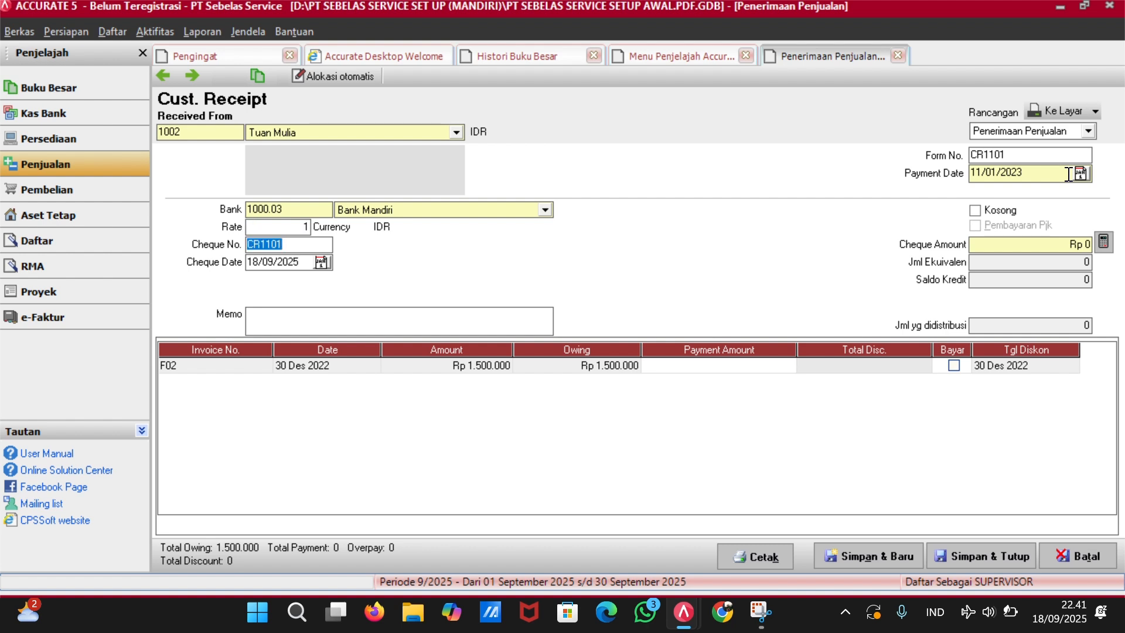
key(Tab)
key(BackSpace)
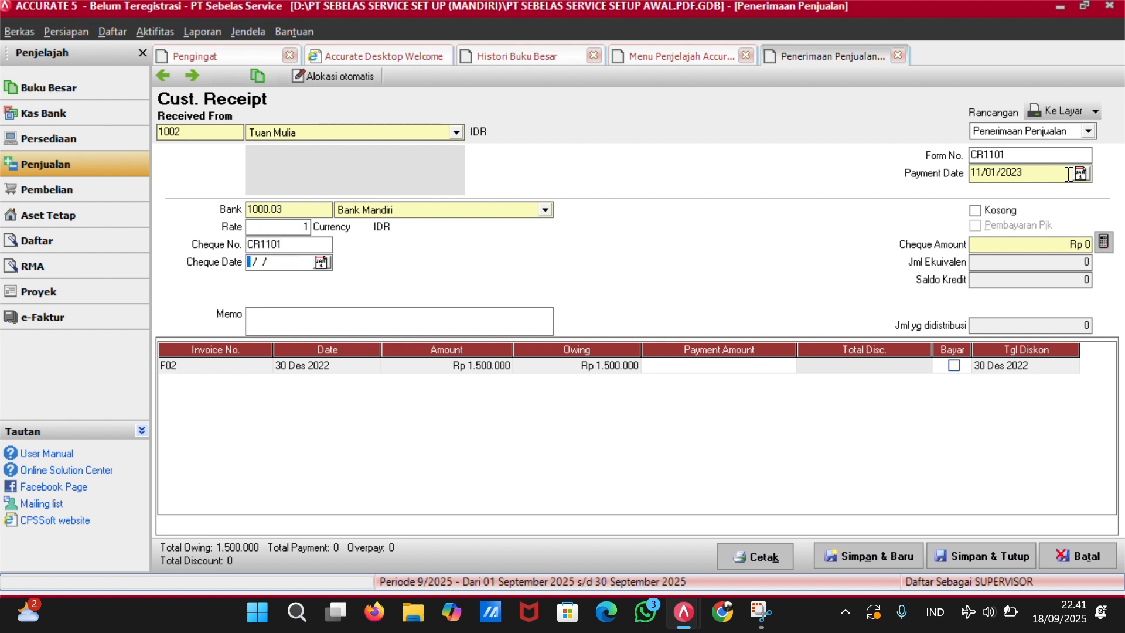
text(110123)
key(Tab)
Mark invoice F02 paid, enter cheque amount 1.500.000, and save the receipt.
click(954, 365)
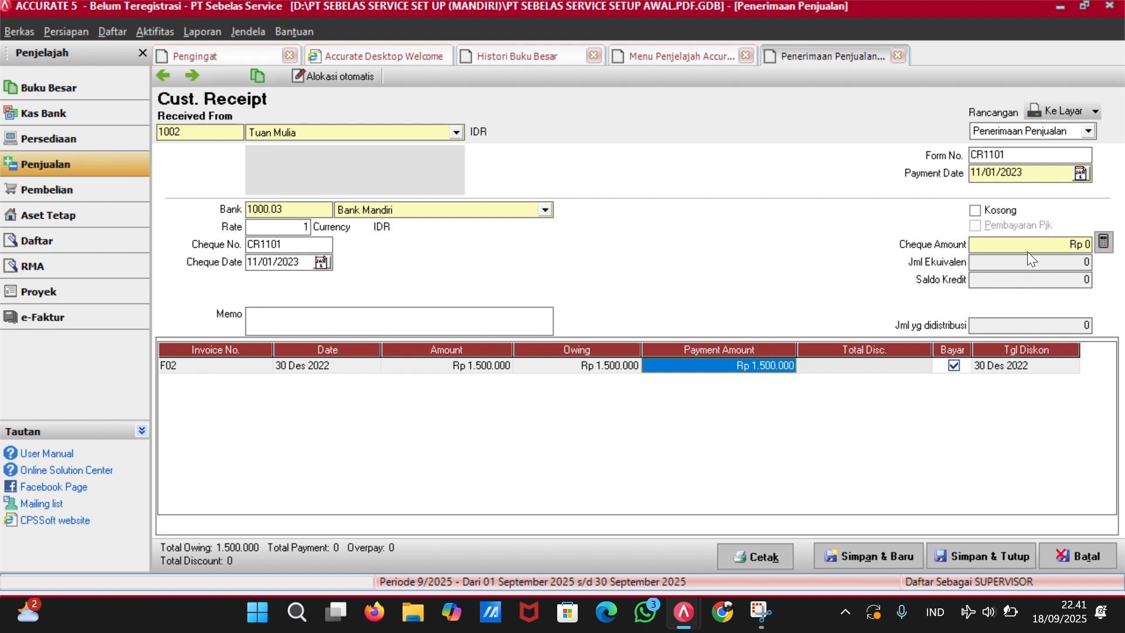
click(1065, 240)
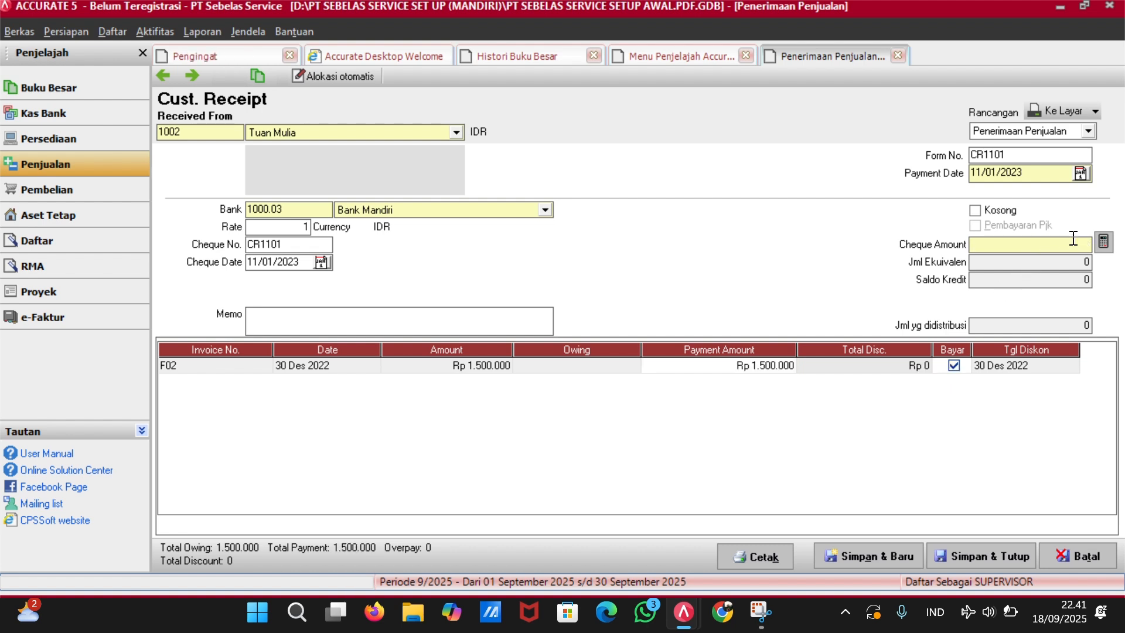
text(1500000)
key(Tab)
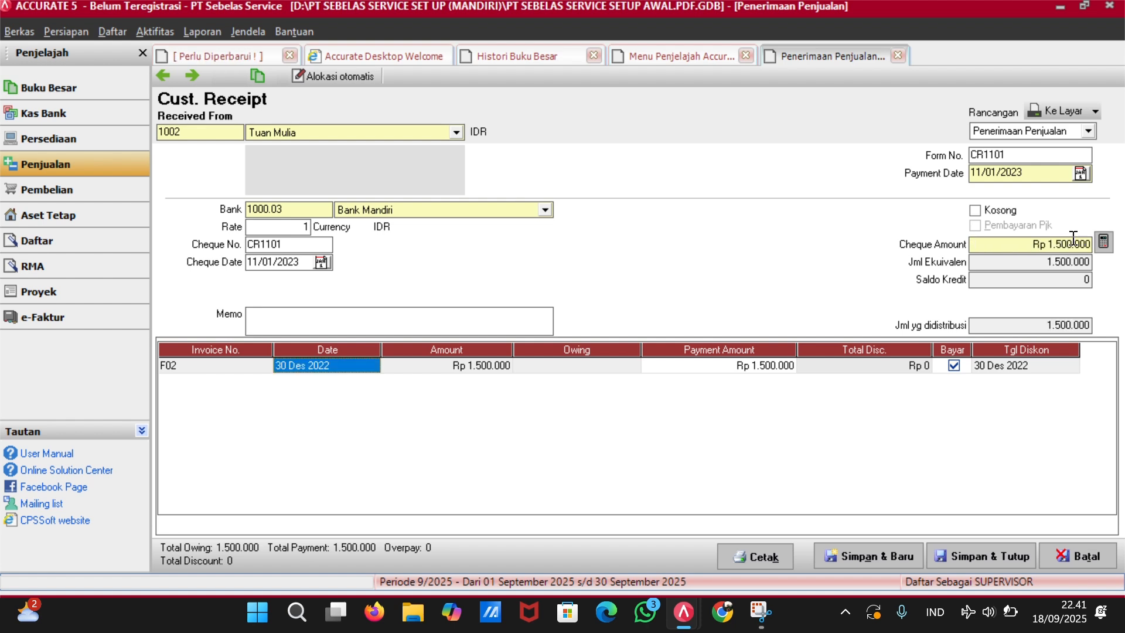
key(Tab)
key(Tab)
key(Tab)
key(Tab)
key(Tab)
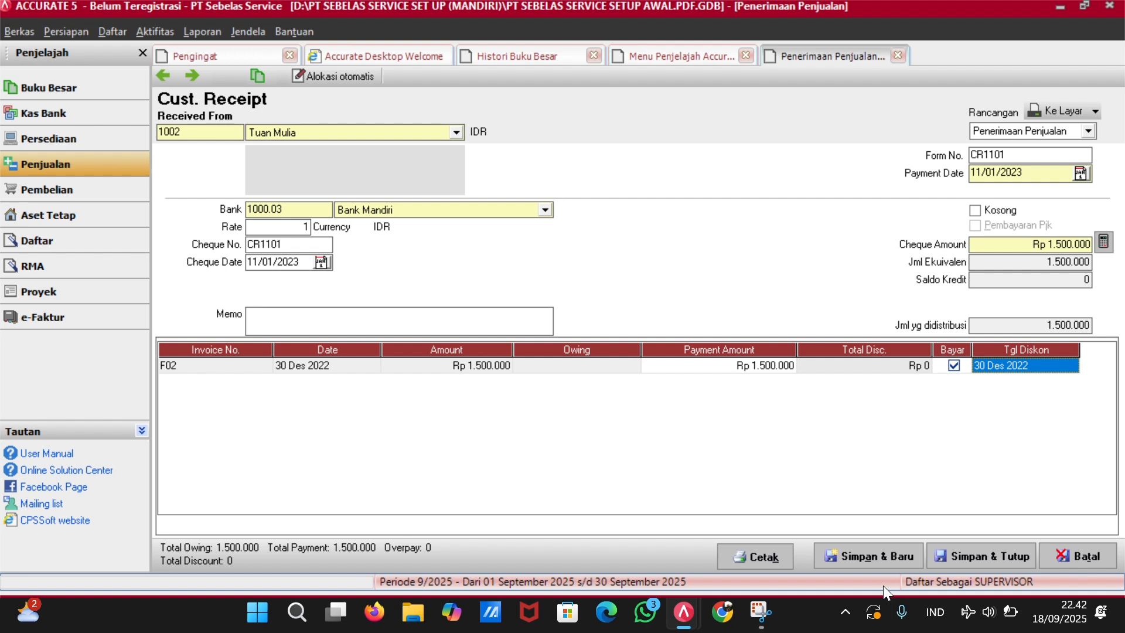
click(932, 549)
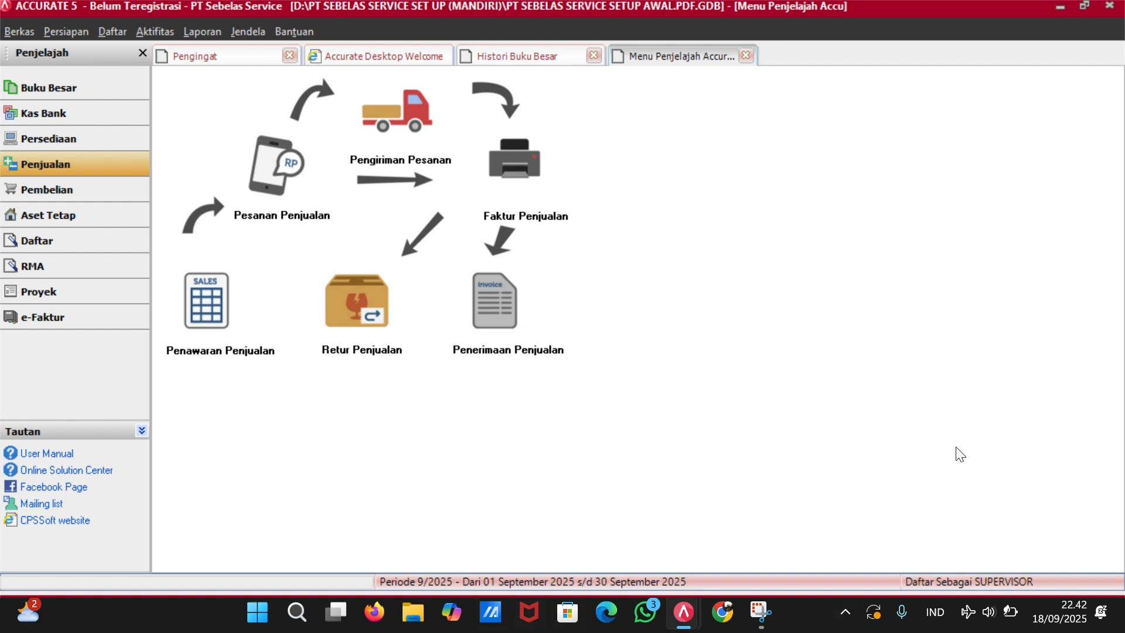
Close the sales overview and go back to Histori Buku Besar through the cash and bank overview.
click(469, 55)
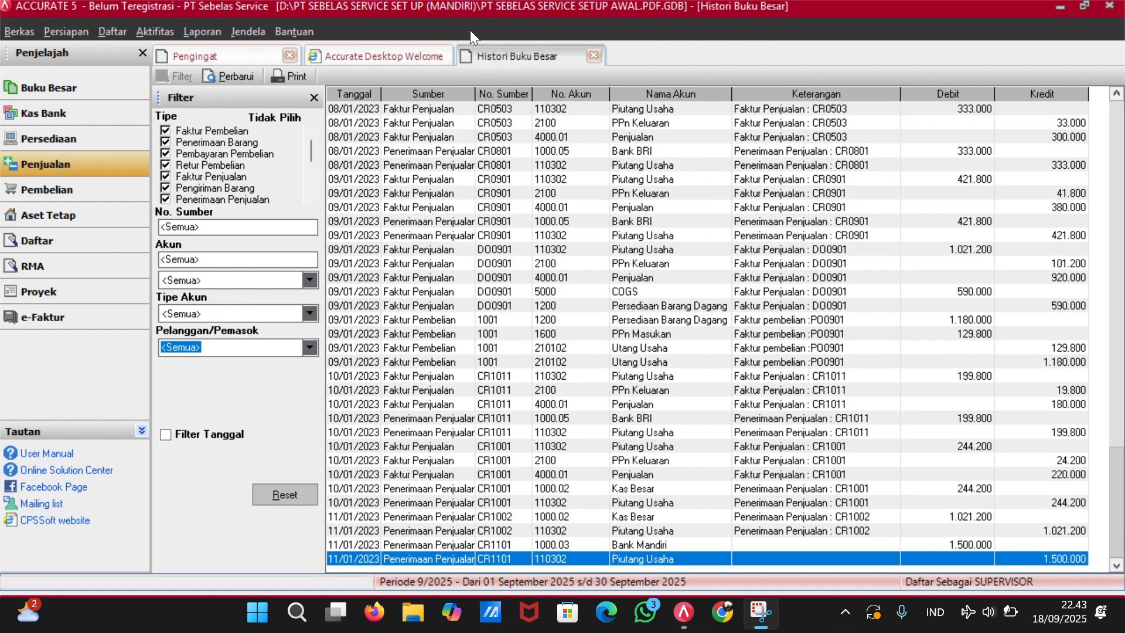
click(74, 115)
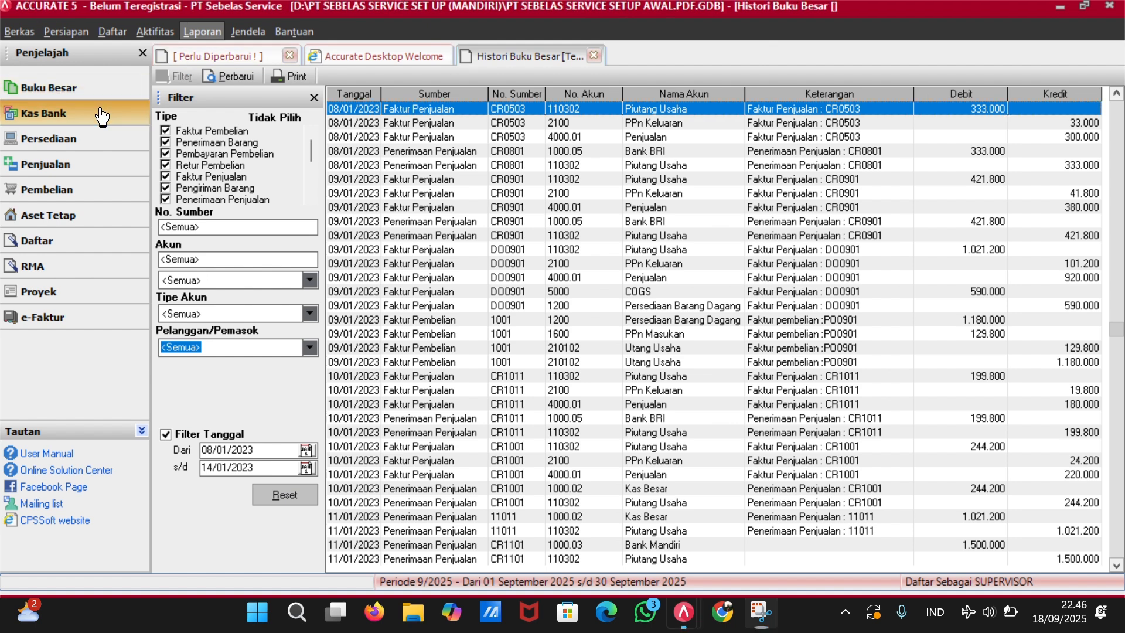
click(98, 113)
Start a new other payment paid from the Kas Besar account.
click(323, 311)
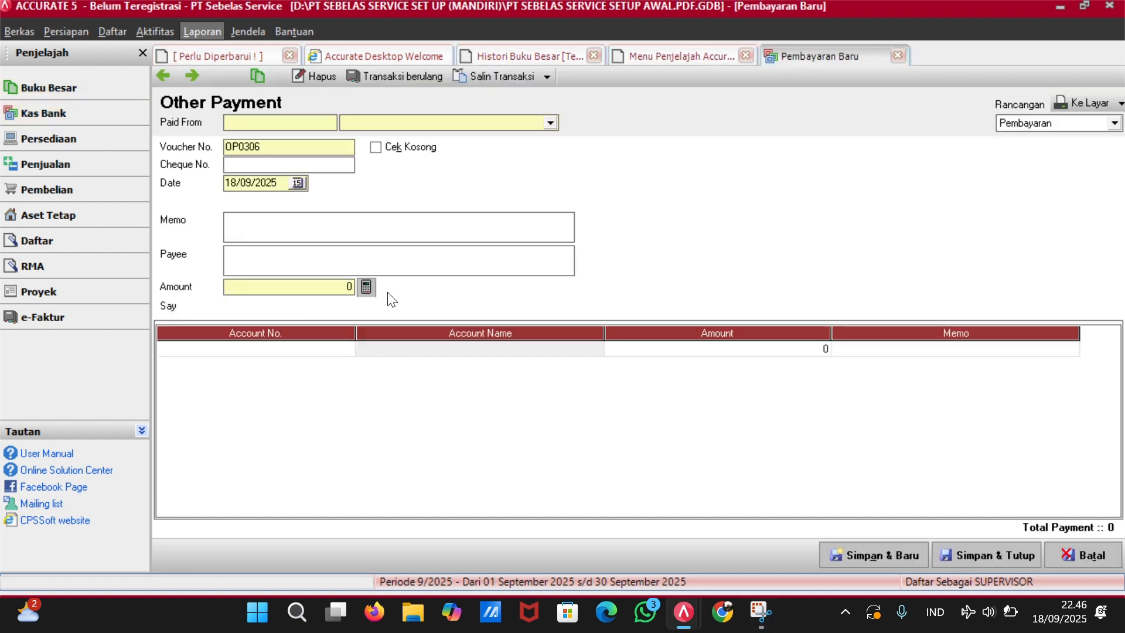
click(551, 122)
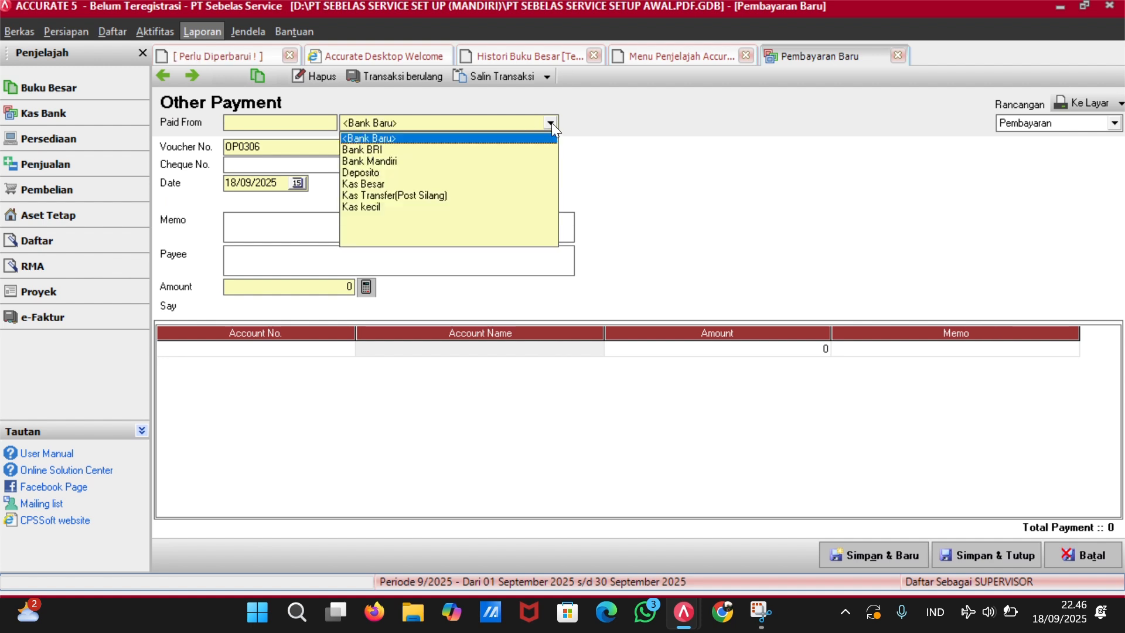
click(374, 184)
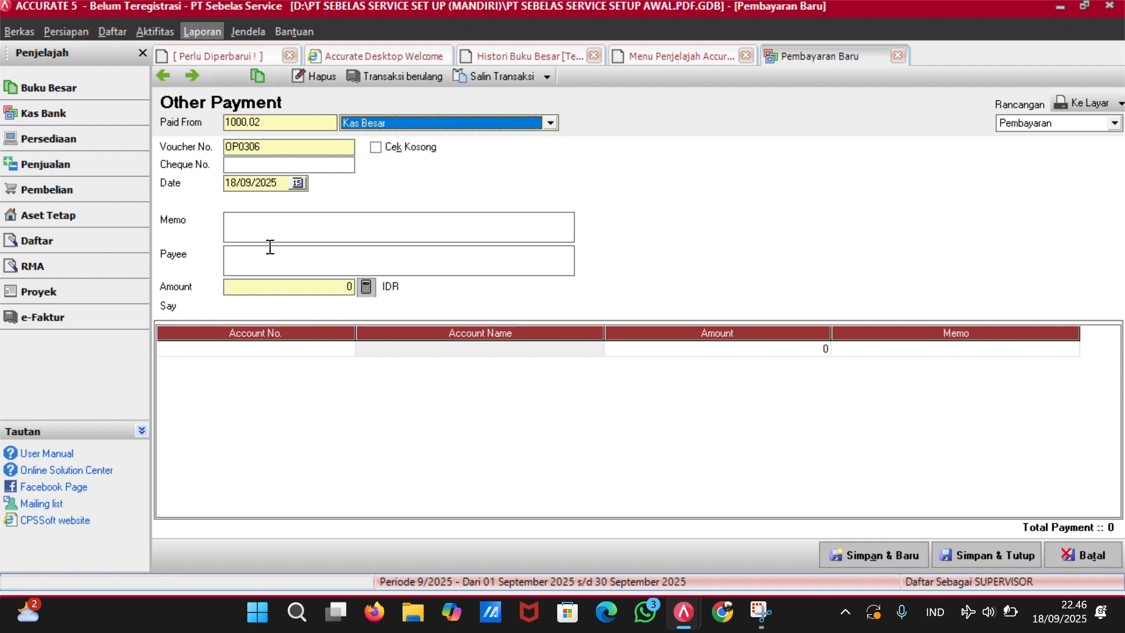
Set the voucher number to OP1301 and the date to 13/01/2023.
click(304, 146)
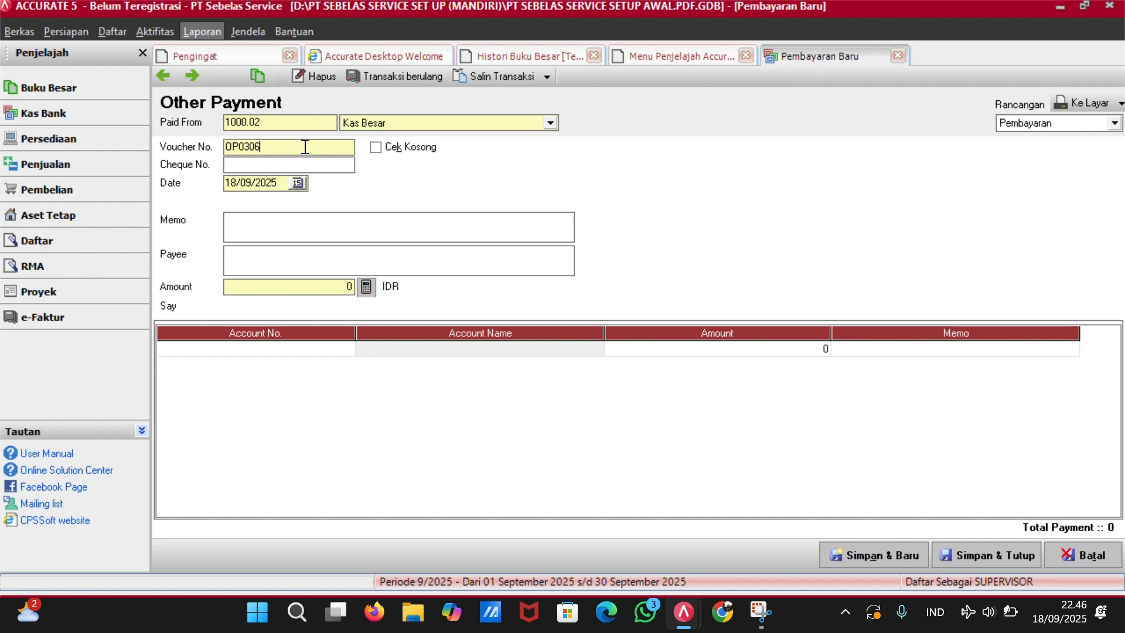
key(BackSpace)
key(BackSpace)
key(BackSpace)
key(BackSpace)
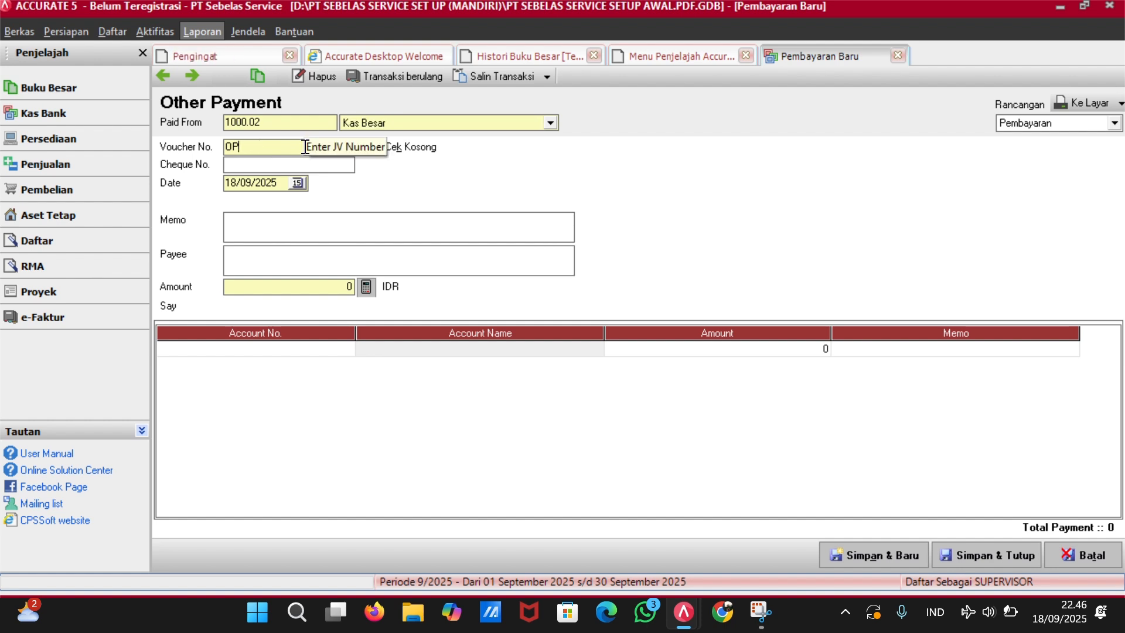
text(1301)
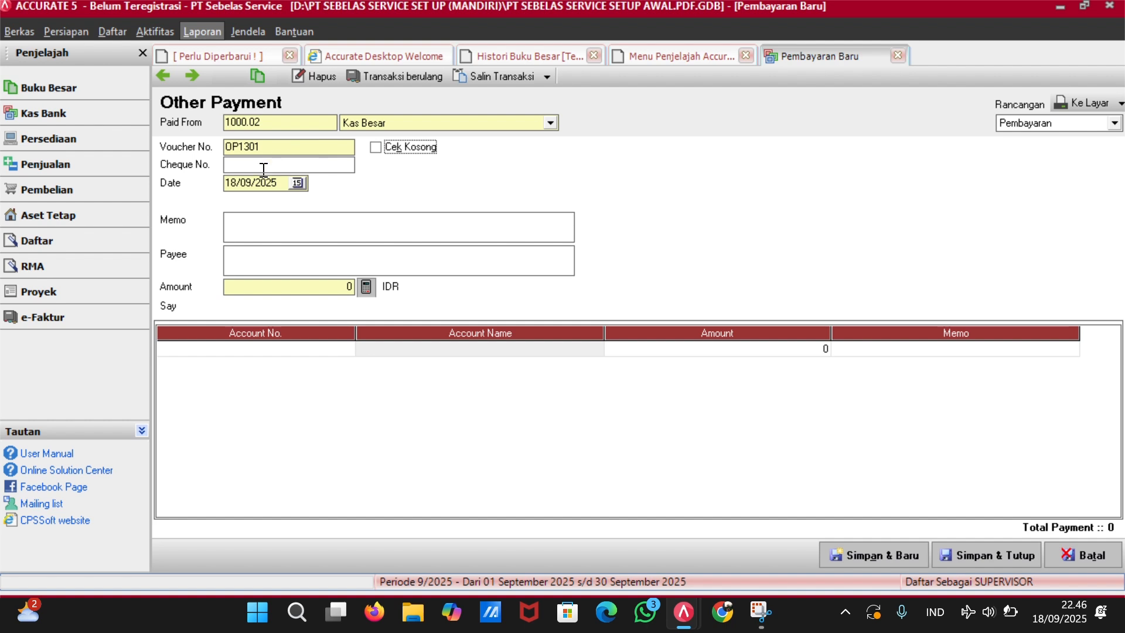
key(BackSpace)
key(BackSpace)
key(BackSpace)
key(BackSpace)
key(BackSpace)
key(BackSpace)
key(BackSpace)
key(BackSpace)
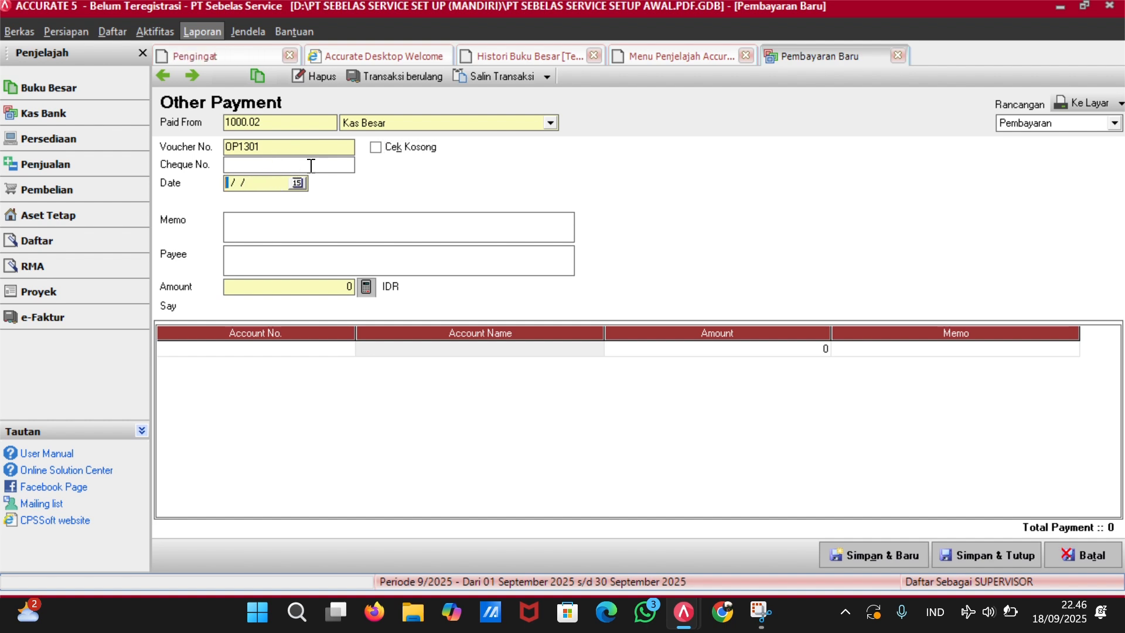
text(13/0)
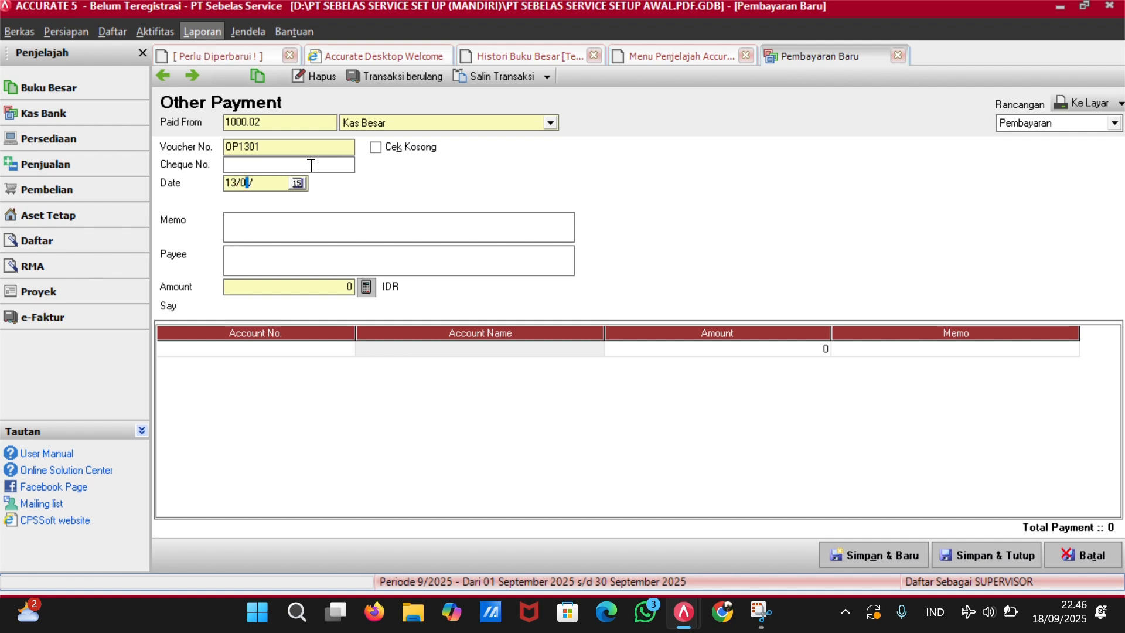
text(1/2023)
key(Tab)
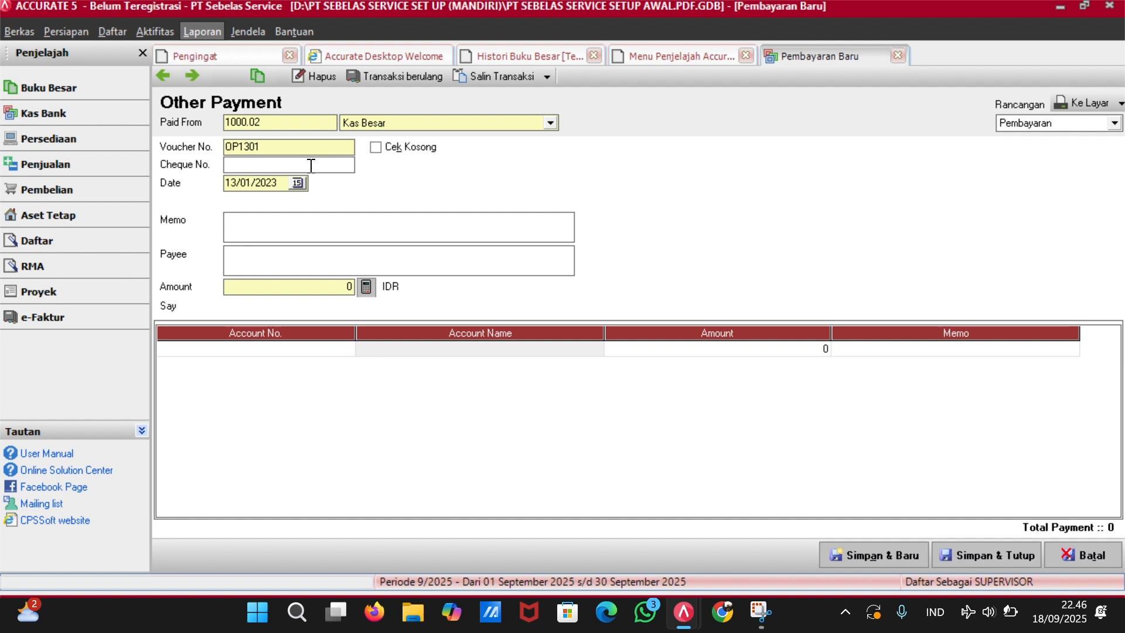
key(XF86AudioRaiseVolume)
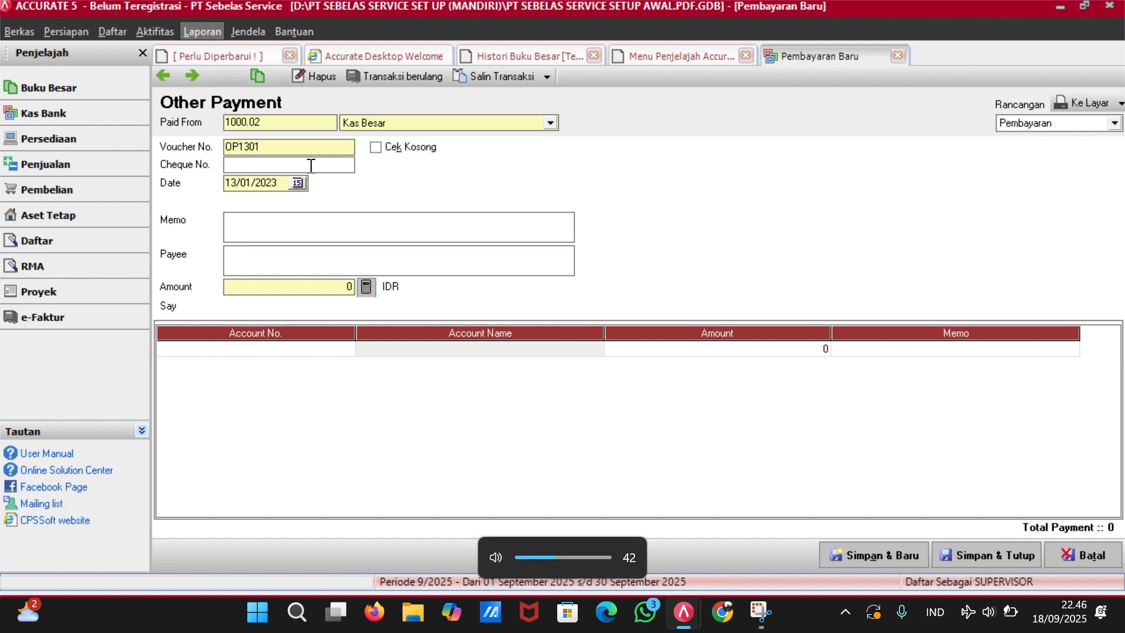
Enter memo 'Biaya Operasional Minggu Kedua' and an amount of 25000.
text(bl)
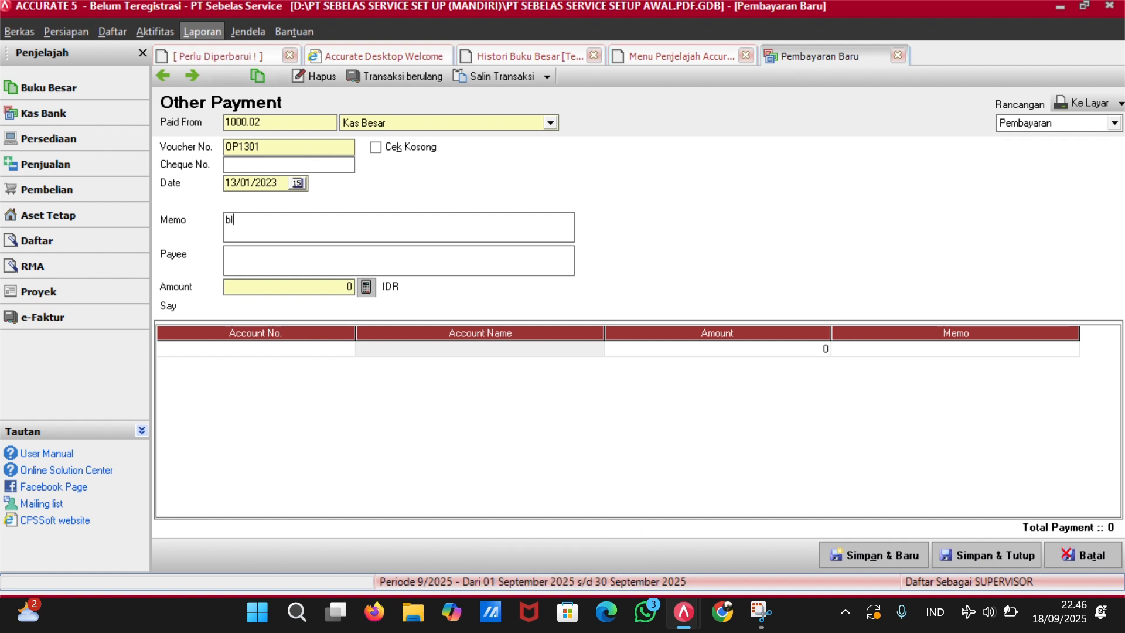
key(BackSpace)
key(BackSpace)
text(Biaya Operasional Mingg)
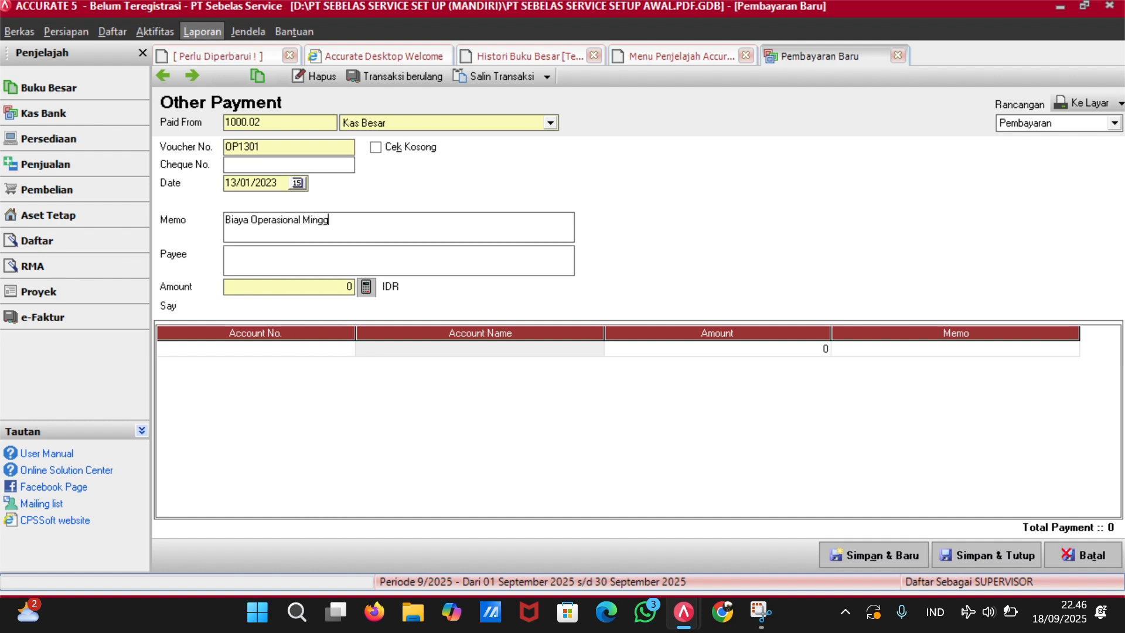
text(u Kedua)
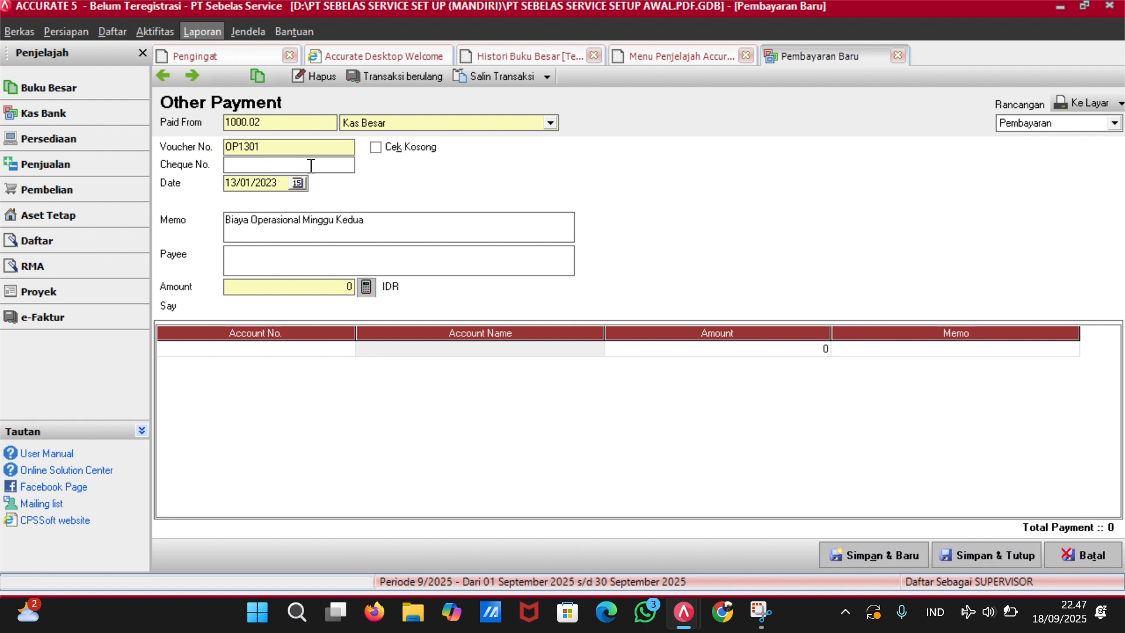
click(262, 254)
click(321, 293)
text(25000)
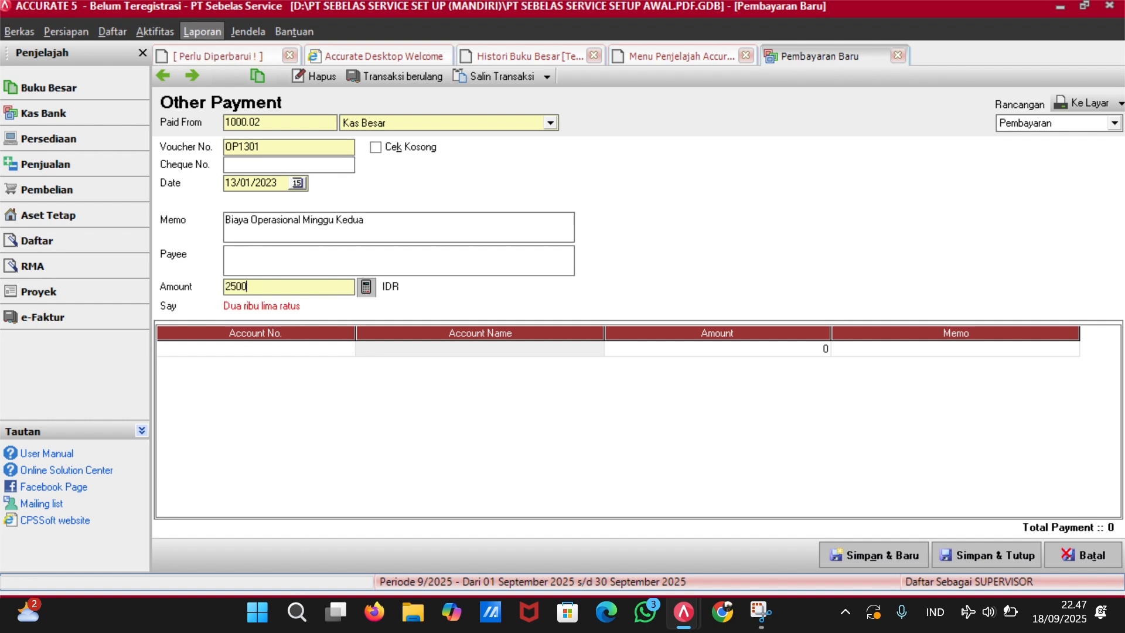
Charge the line to 6203.04 Biaya Operasional Mingguan and save the payment.
click(346, 350)
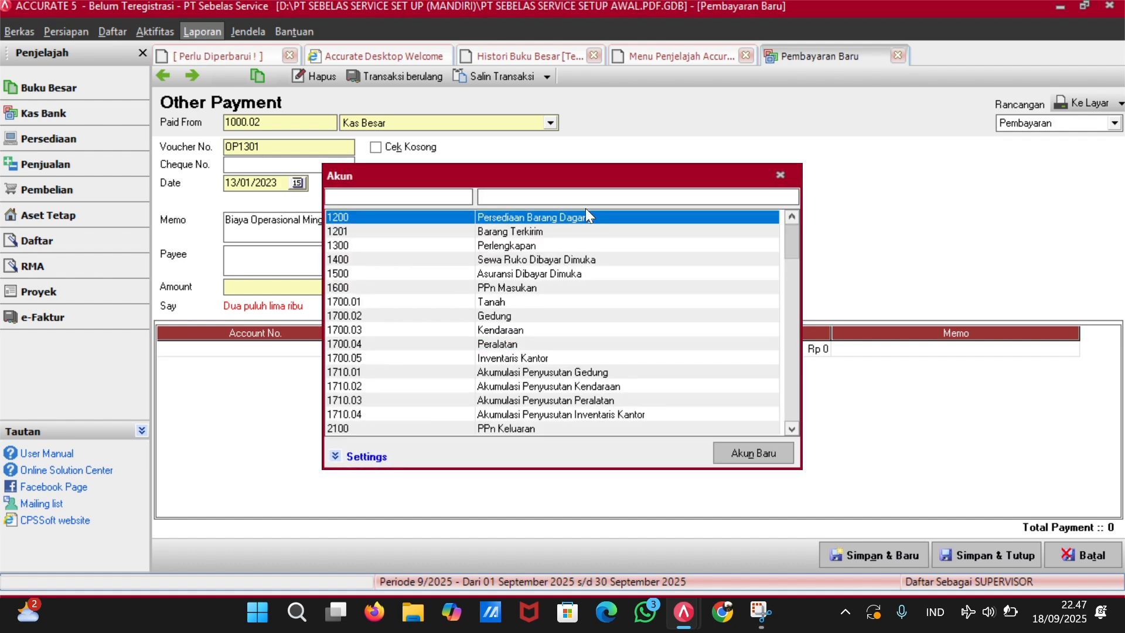
text(bi)
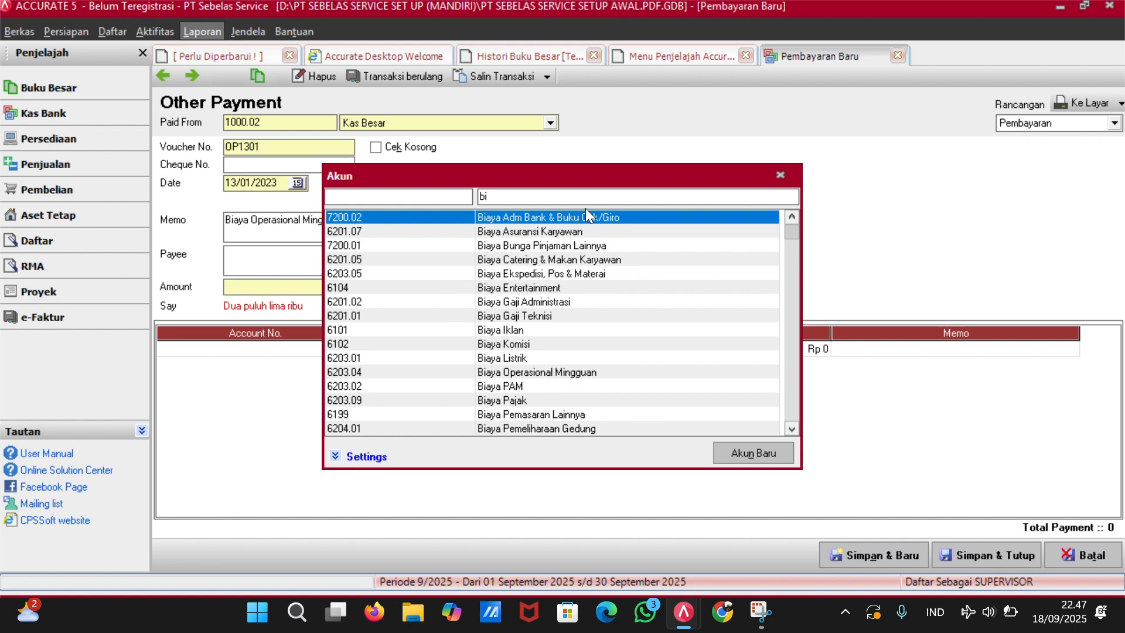
key(Down)
key(Down)
key(Down)
key(Down)
key(Down)
key(Down)
key(Down)
key(Down)
key(Down)
key(Down)
key(Down)
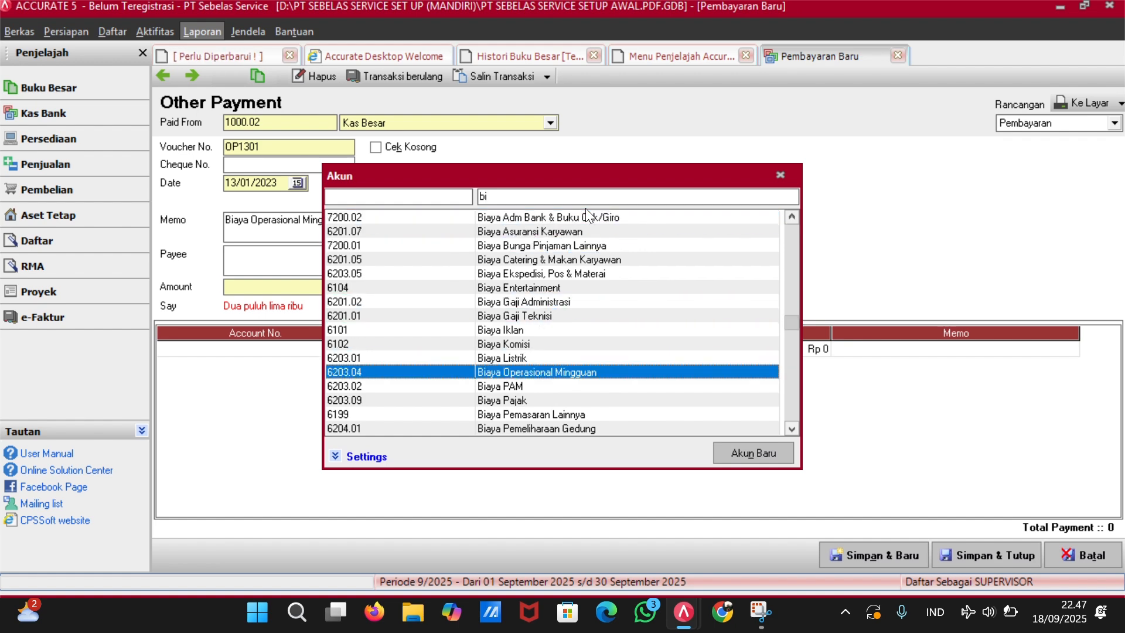
key(Return)
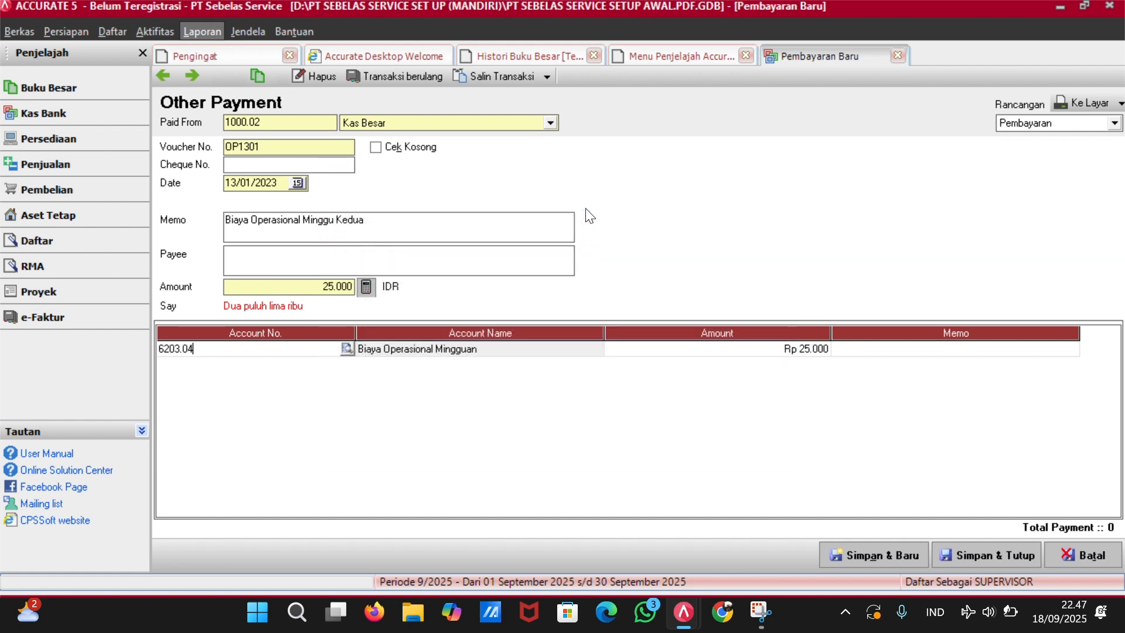
click(986, 552)
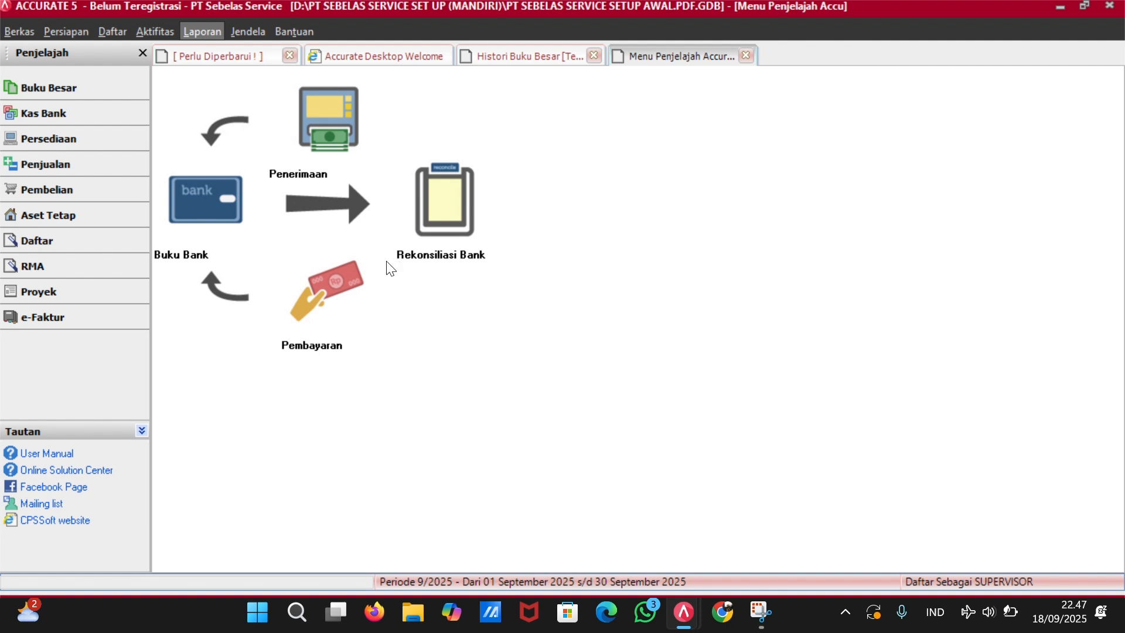
Start a new other payment numbered OP1401, paid from Bank BRI.
click(326, 290)
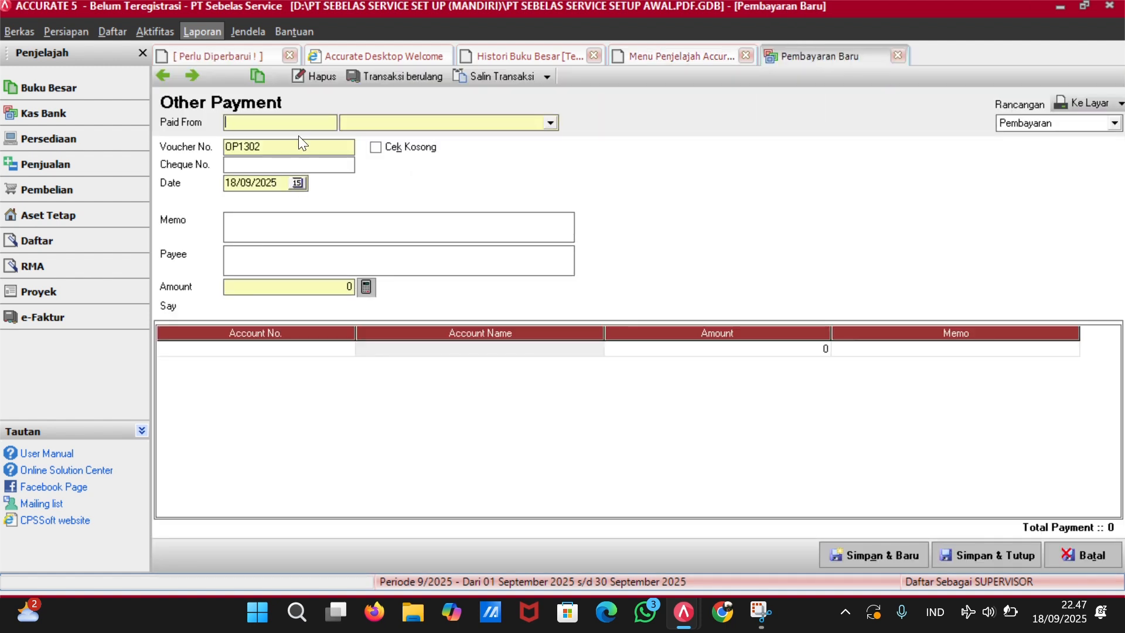
click(291, 144)
key(BackSpace)
key(BackSpace)
key(BackSpace)
text(401)
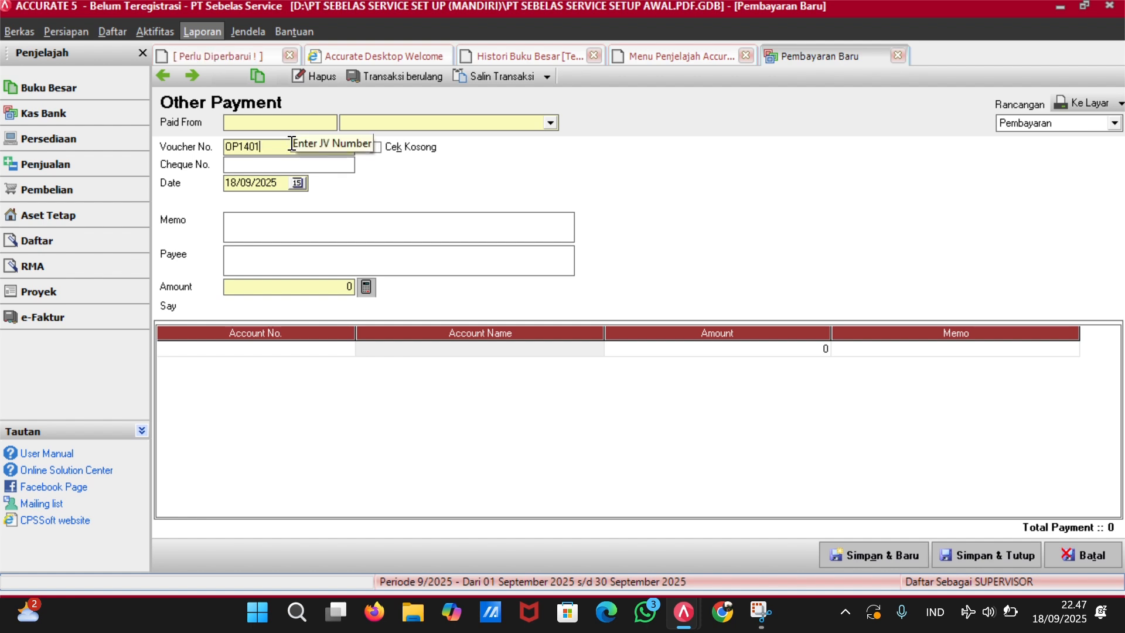
click(442, 125)
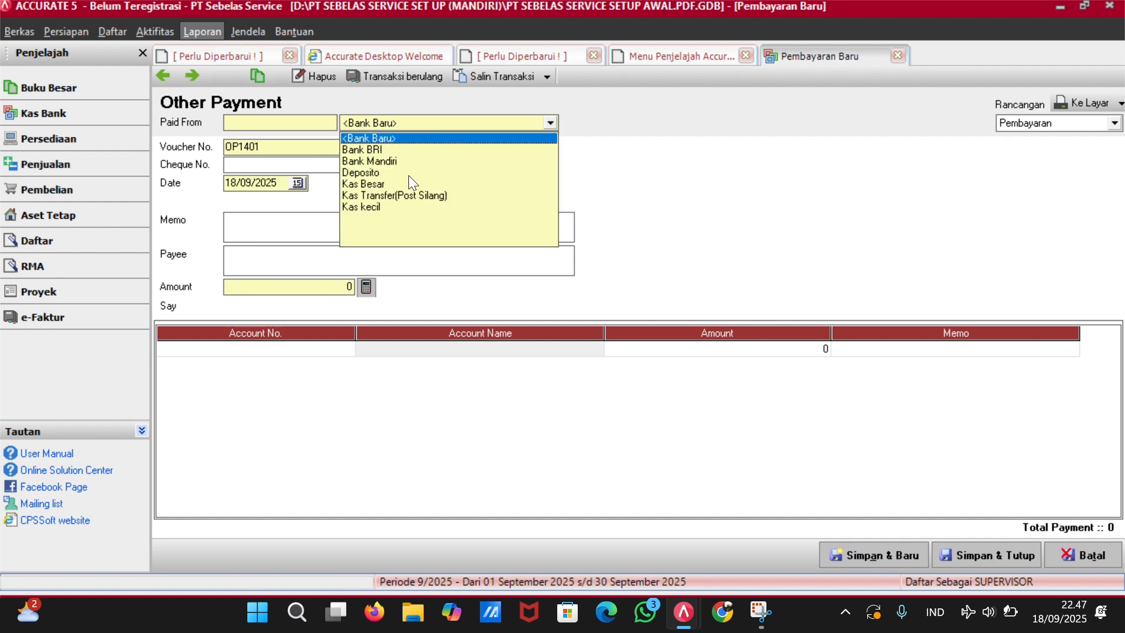
click(409, 150)
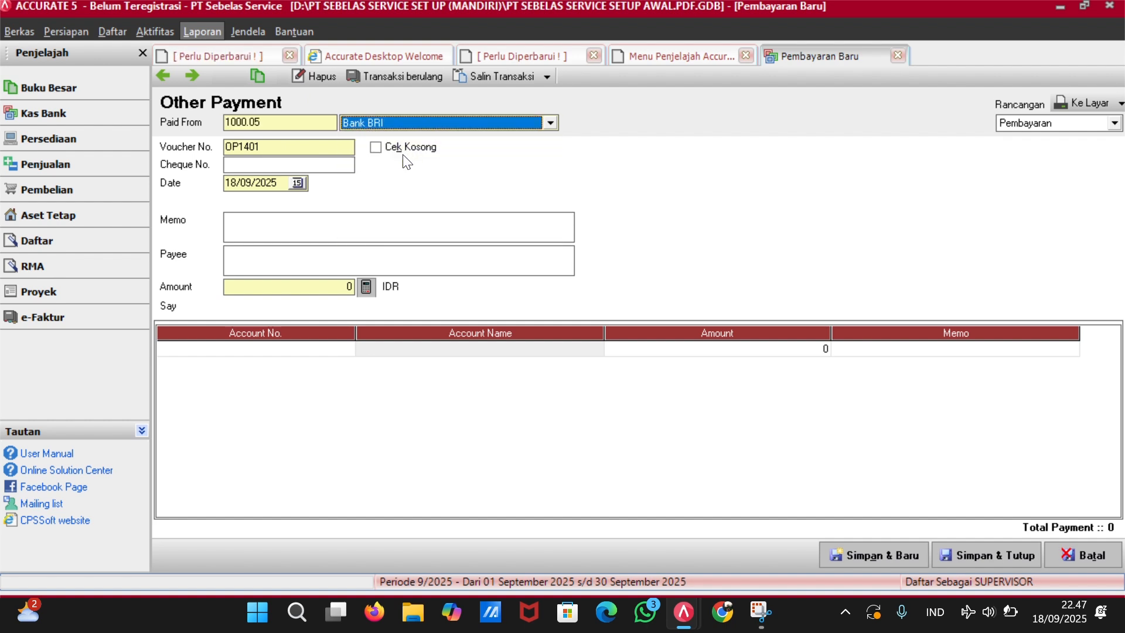
Fill in memo 'Membayar Gaji Teknisi', payee 'Teknisi' and amount 625.000.
click(369, 231)
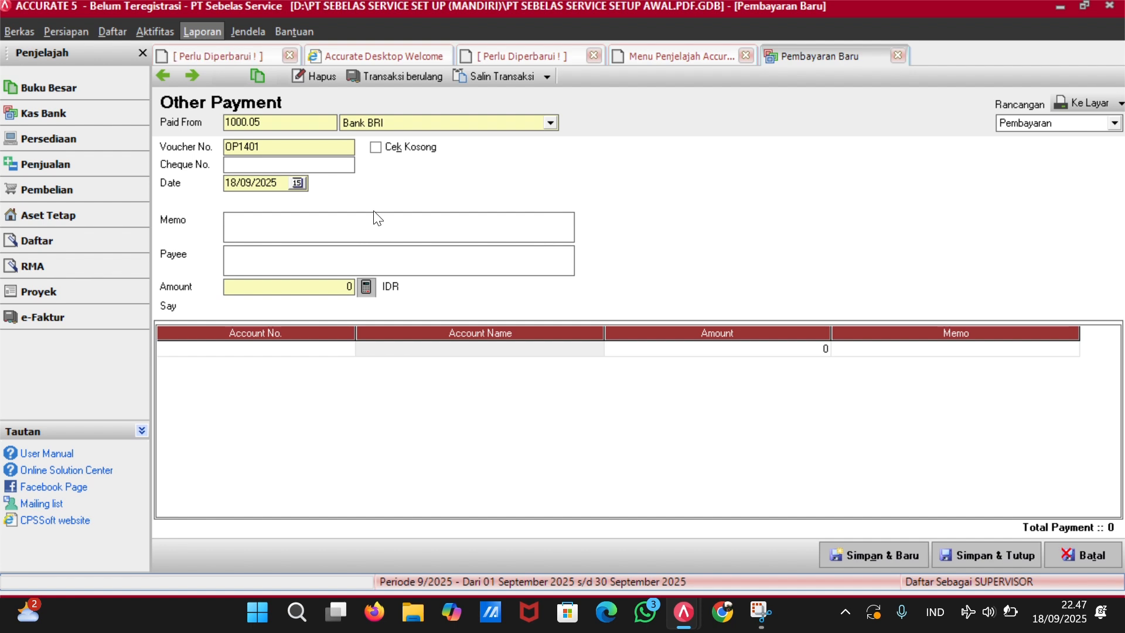
text(Membayar Gaji)
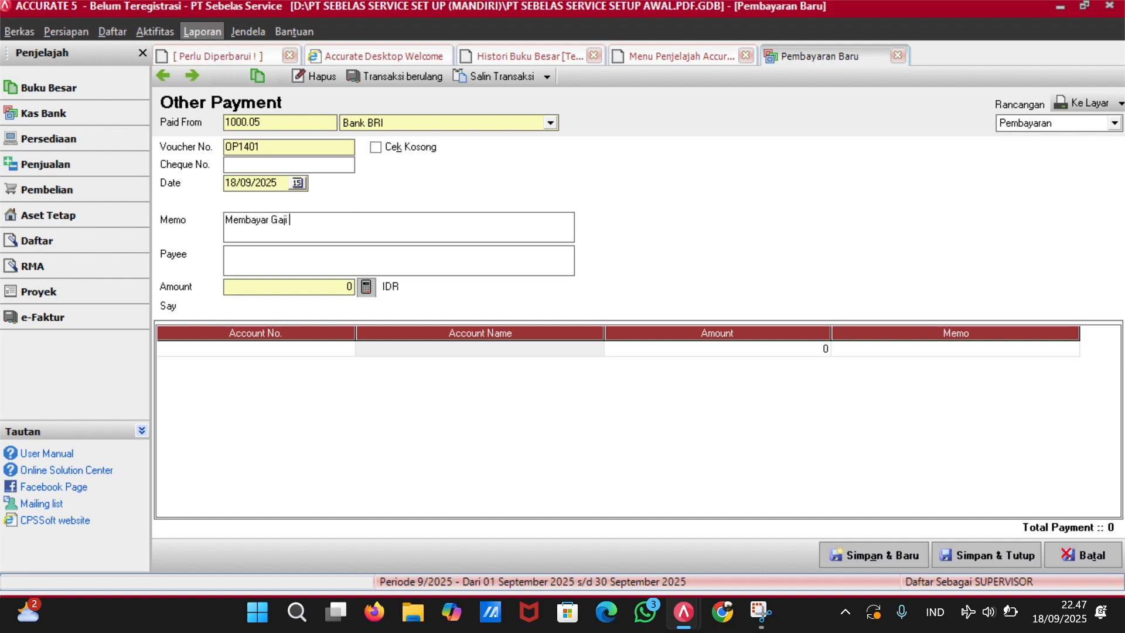
text( Teknisi)
click(364, 253)
text(Tekbisi)
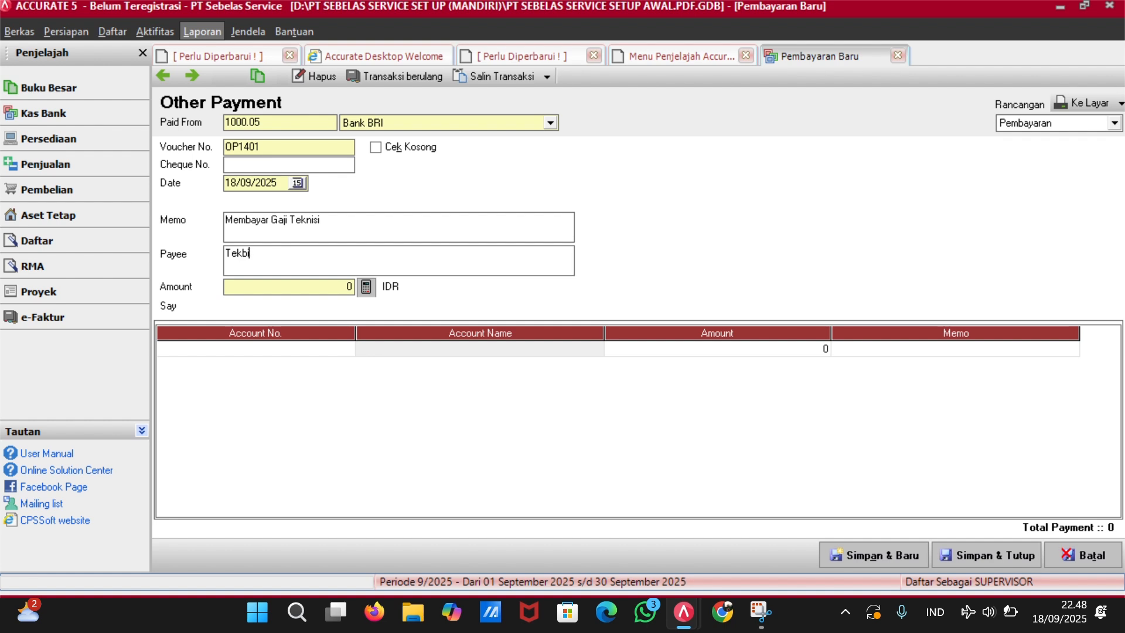
key(BackSpace)
key(BackSpace)
text(nisi)
click(342, 286)
text(625)
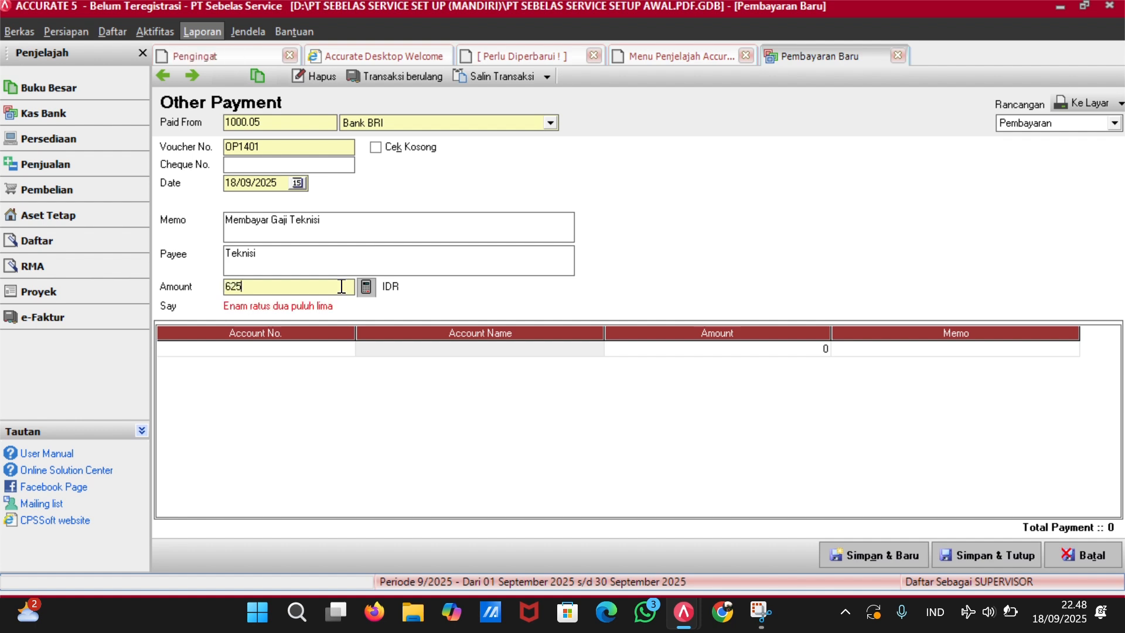
text(00)
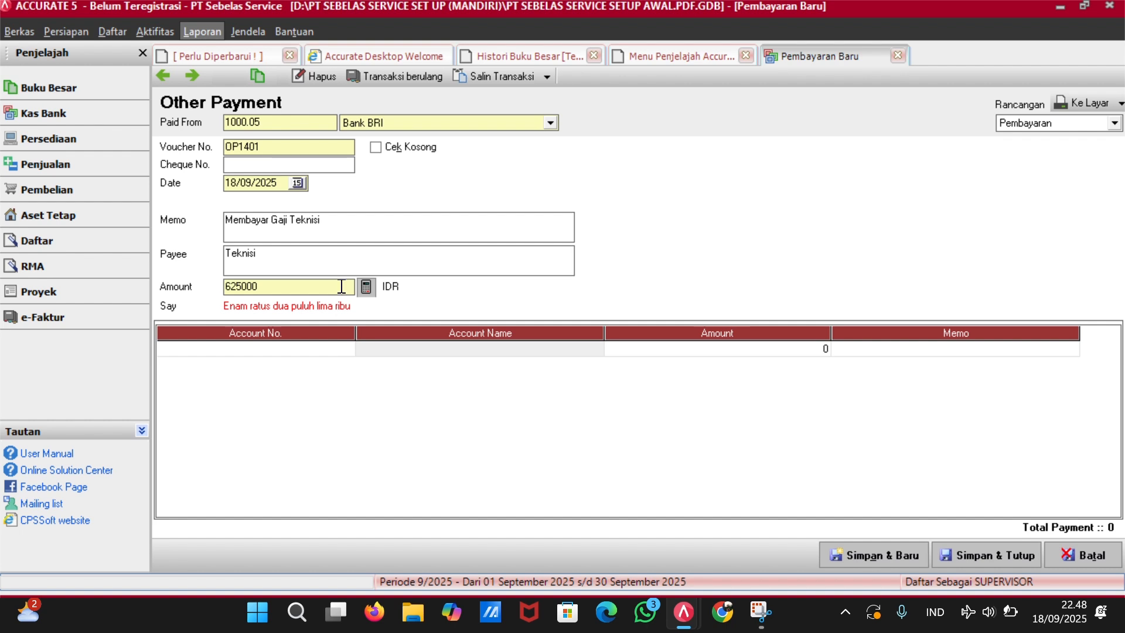
key(Tab)
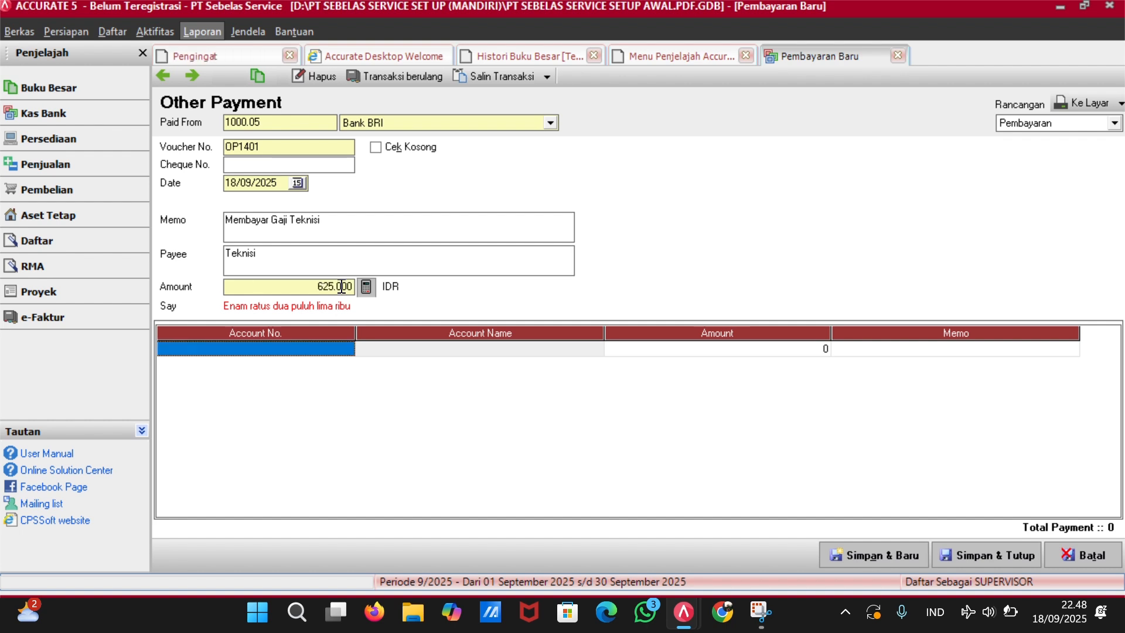
click(344, 346)
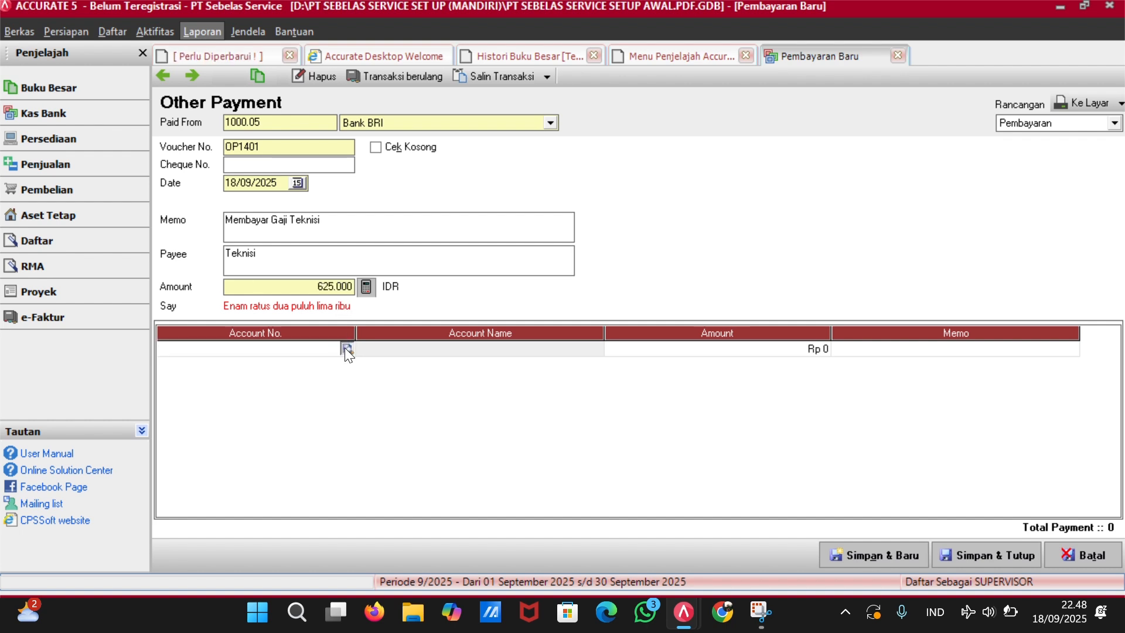
click(344, 347)
Charge the payment line to 6201.01 Biaya Gaji Teknisi.
click(544, 197)
text(bi)
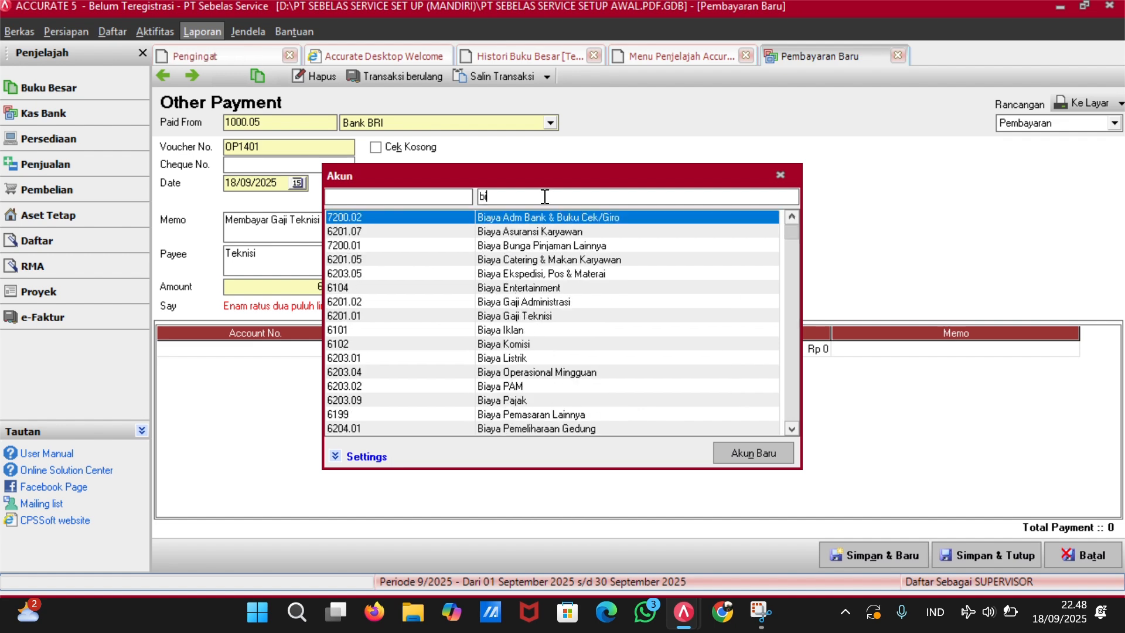
key(Down)
key(Down)
key(Down)
key(Down)
key(Down)
key(Down)
key(Down)
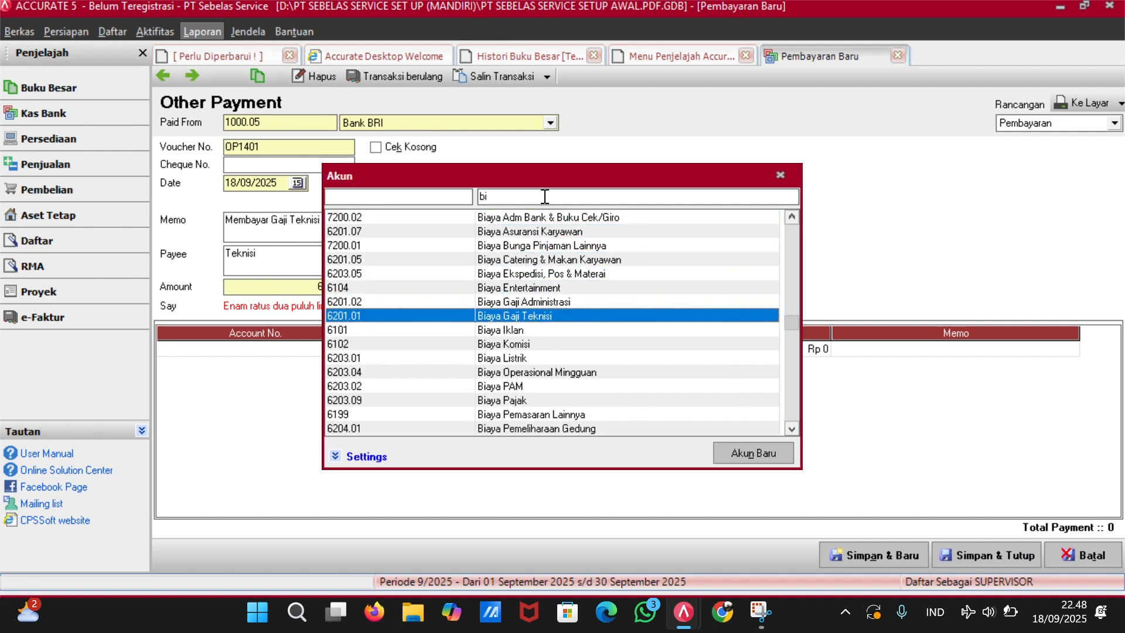
key(Return)
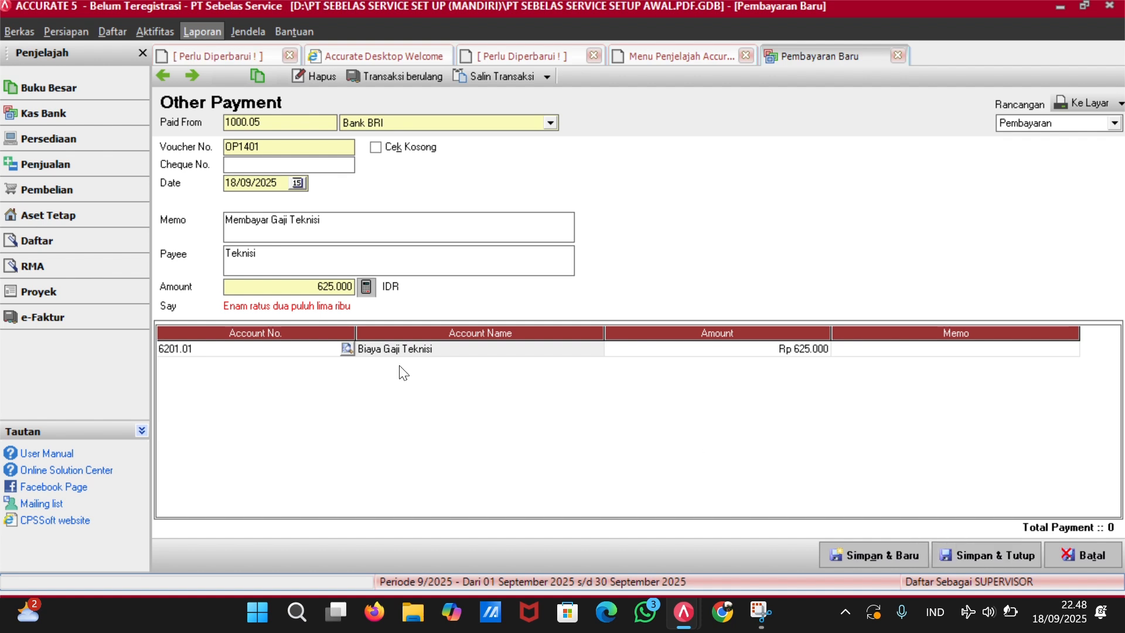
Set the date to 14/01/2023, extend the memo with 'Minggu Kedua', and save.
click(280, 185)
key(BackSpace)
key(BackSpace)
key(BackSpace)
key(BackSpace)
key(BackSpace)
key(BackSpace)
key(BackSpace)
key(BackSpace)
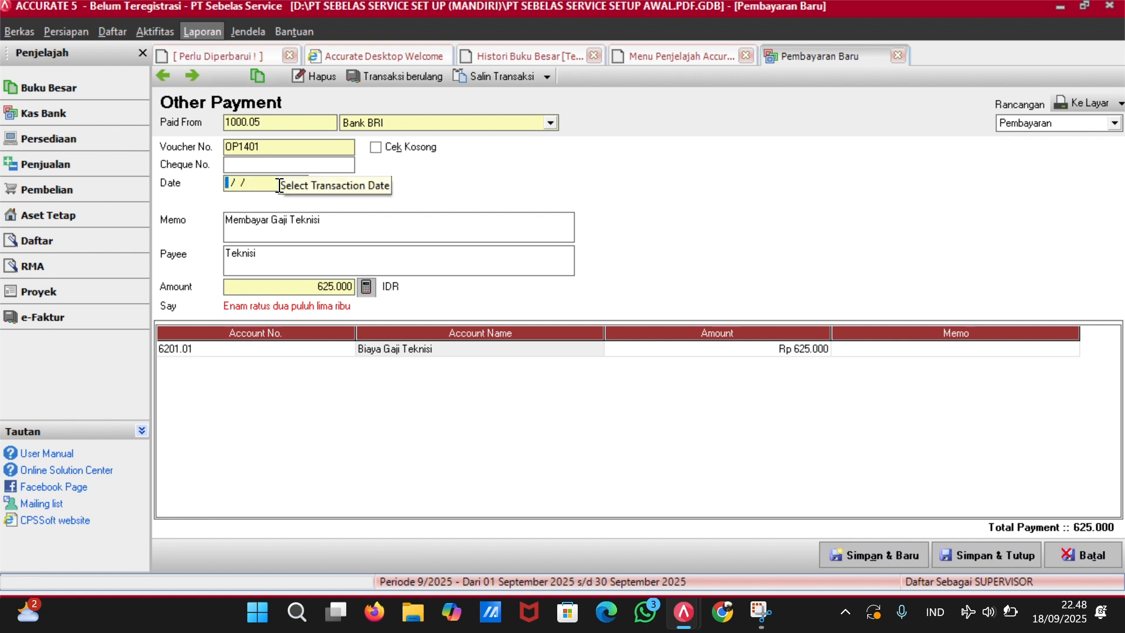
text(14/)
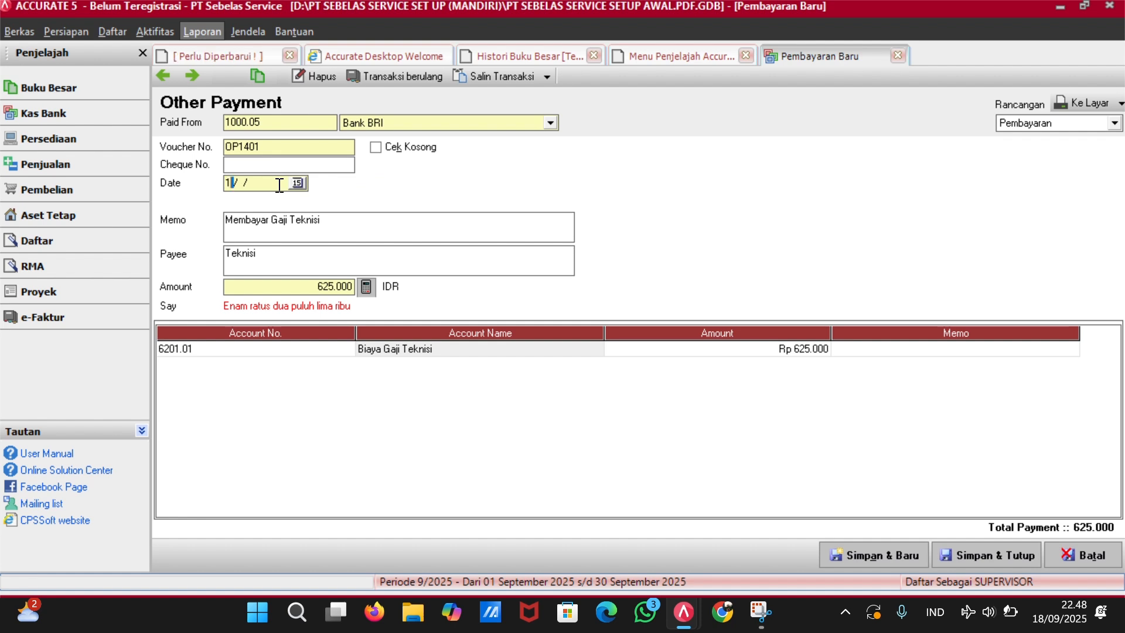
text(01/23)
key(Tab)
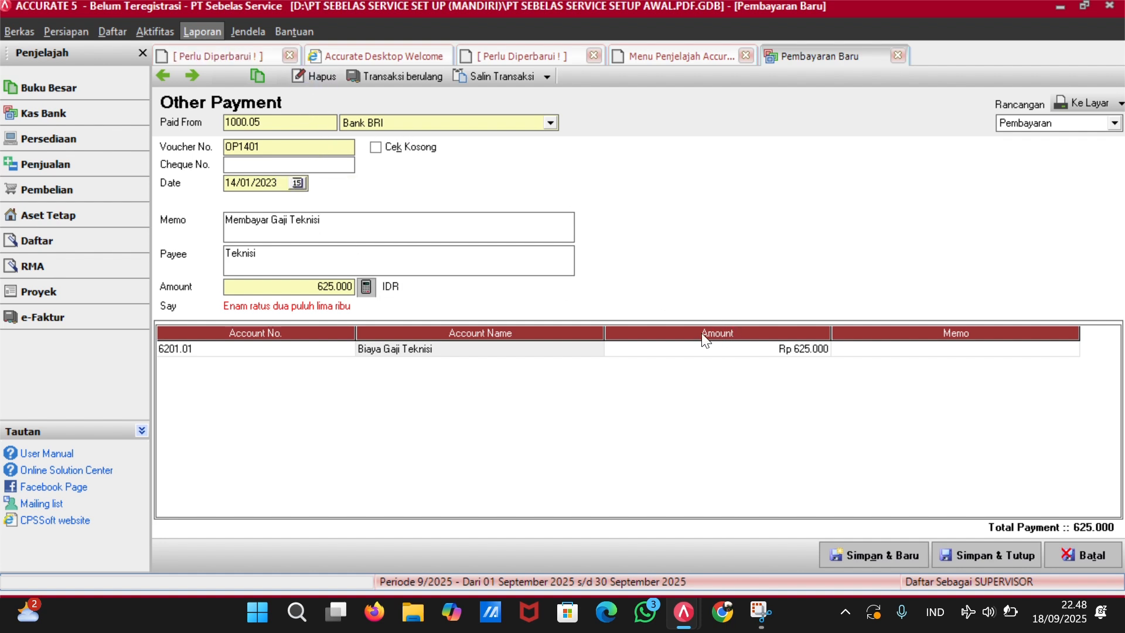
text(Minggu ke)
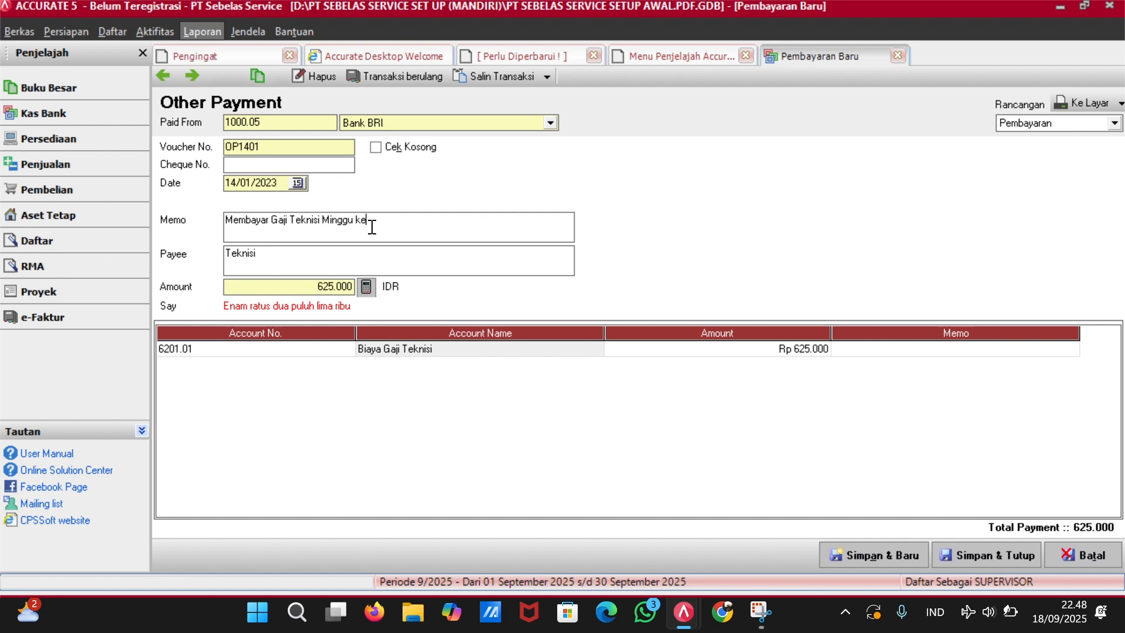
text(Kedu)
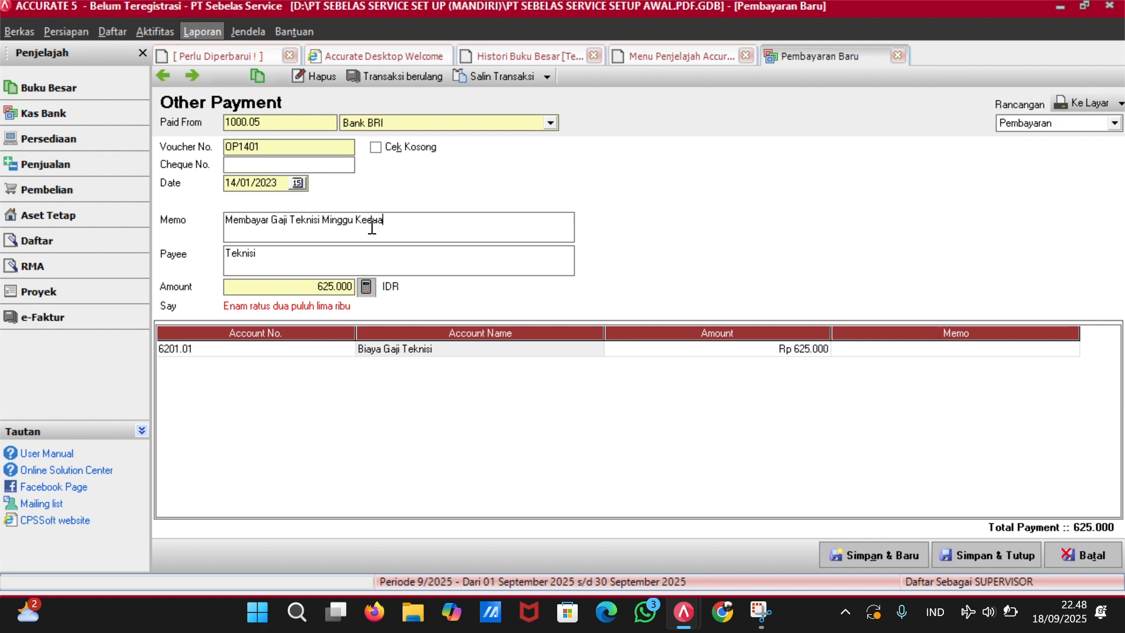
text(a)
click(990, 555)
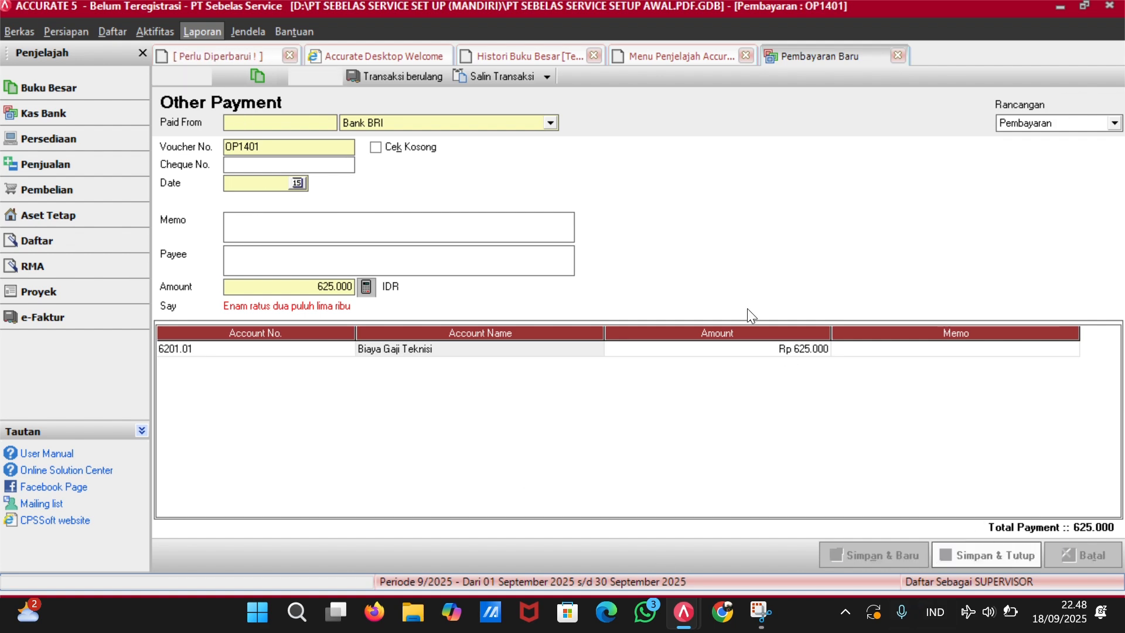
Refresh Histori Buku Besar and scroll to the 14/01/2023 entries.
click(744, 55)
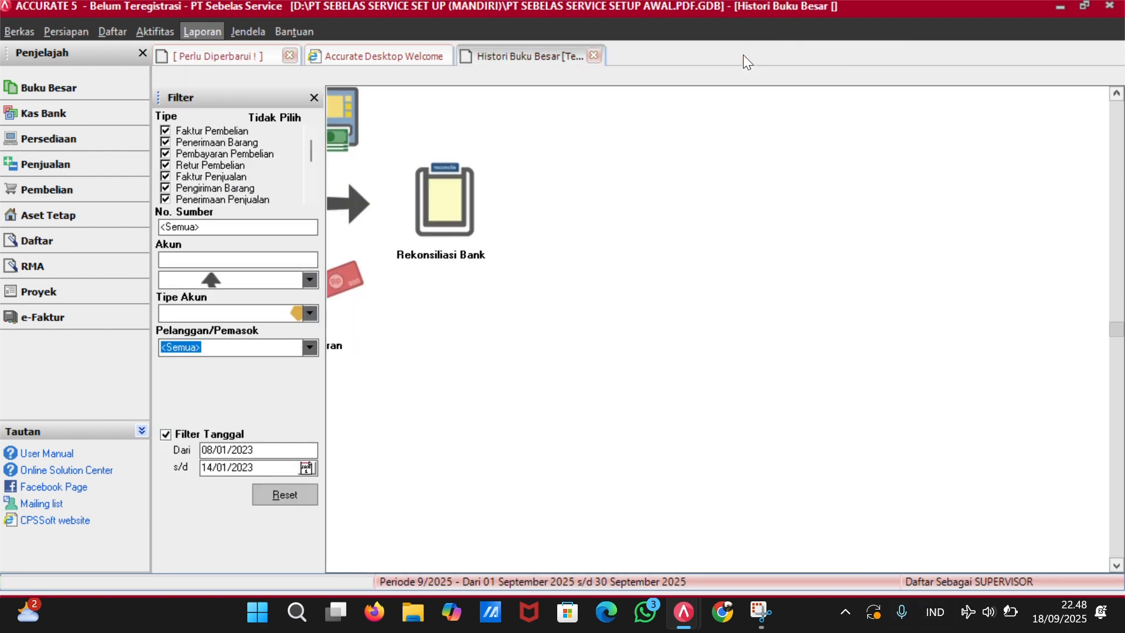
click(238, 79)
scroll(572, 386, down, 4)
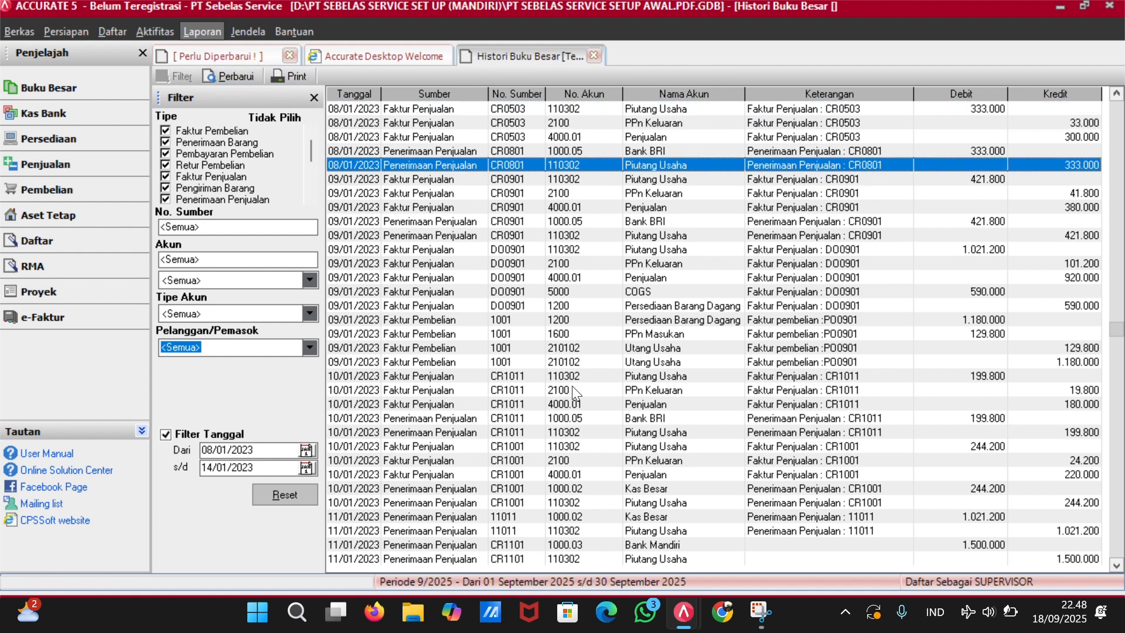
scroll(572, 387, down, 20)
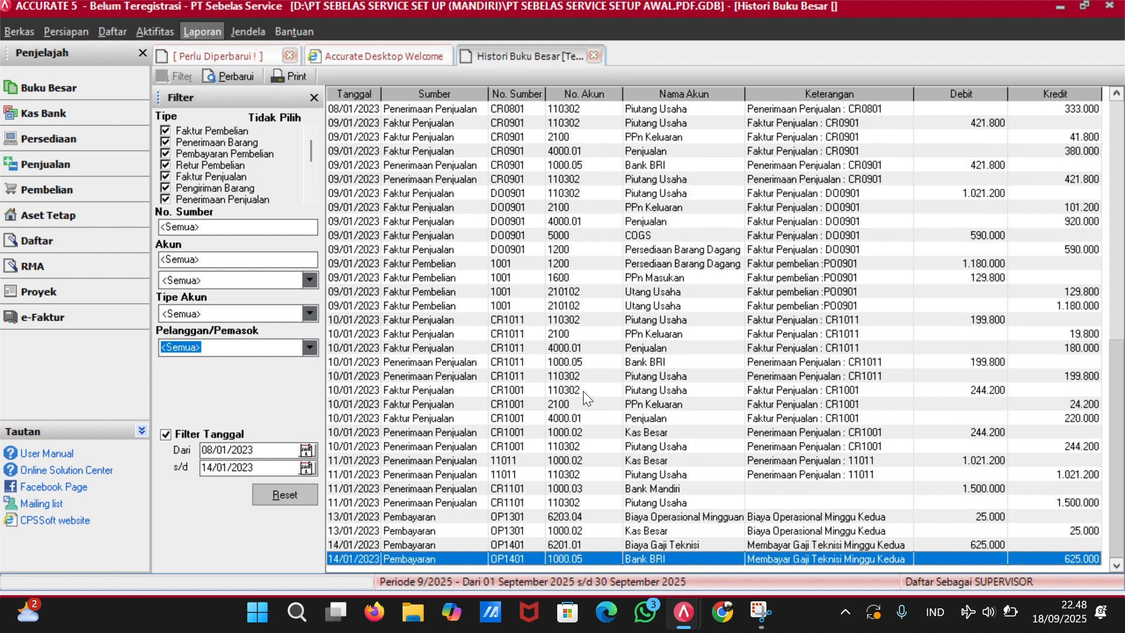
Review payment OP1301, then start a new other payment from Kas Bank.
double_click(576, 517)
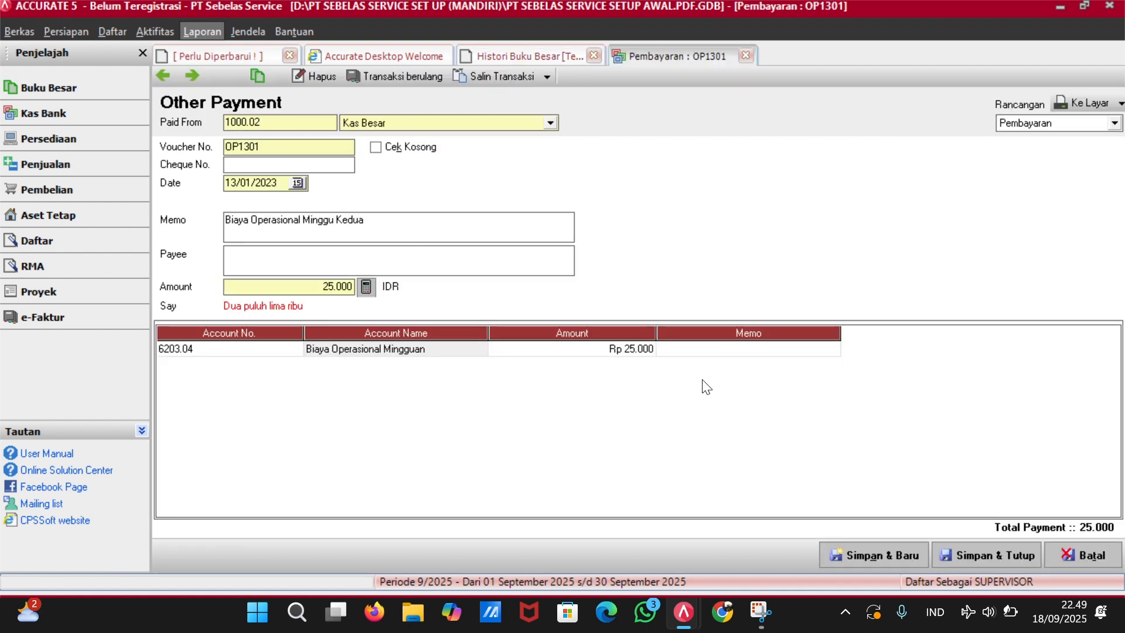
click(994, 554)
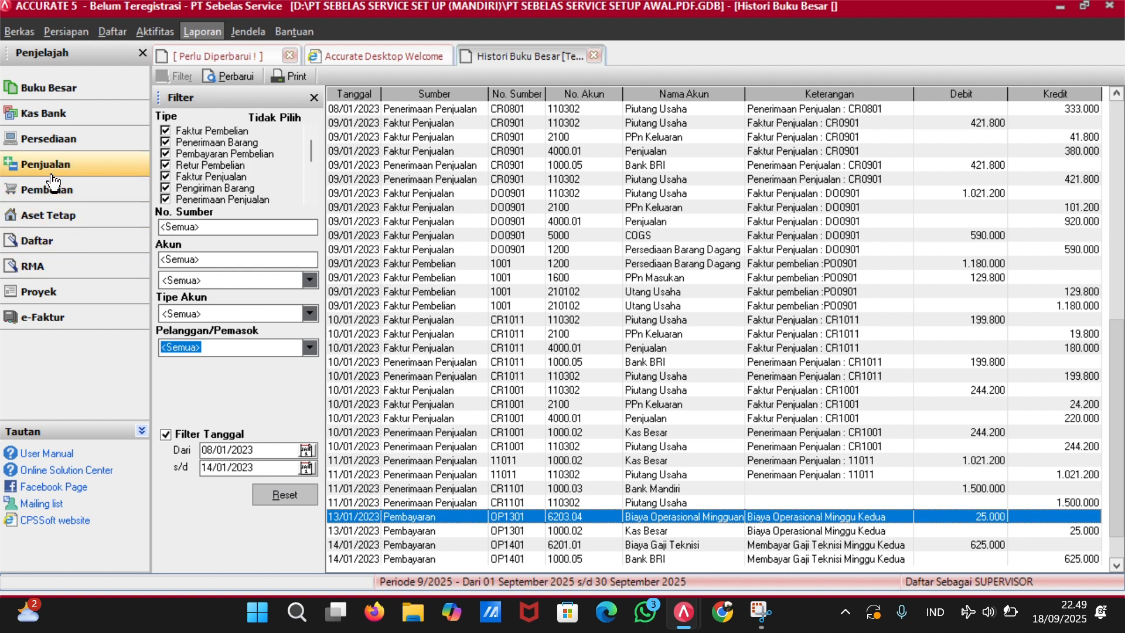
click(75, 124)
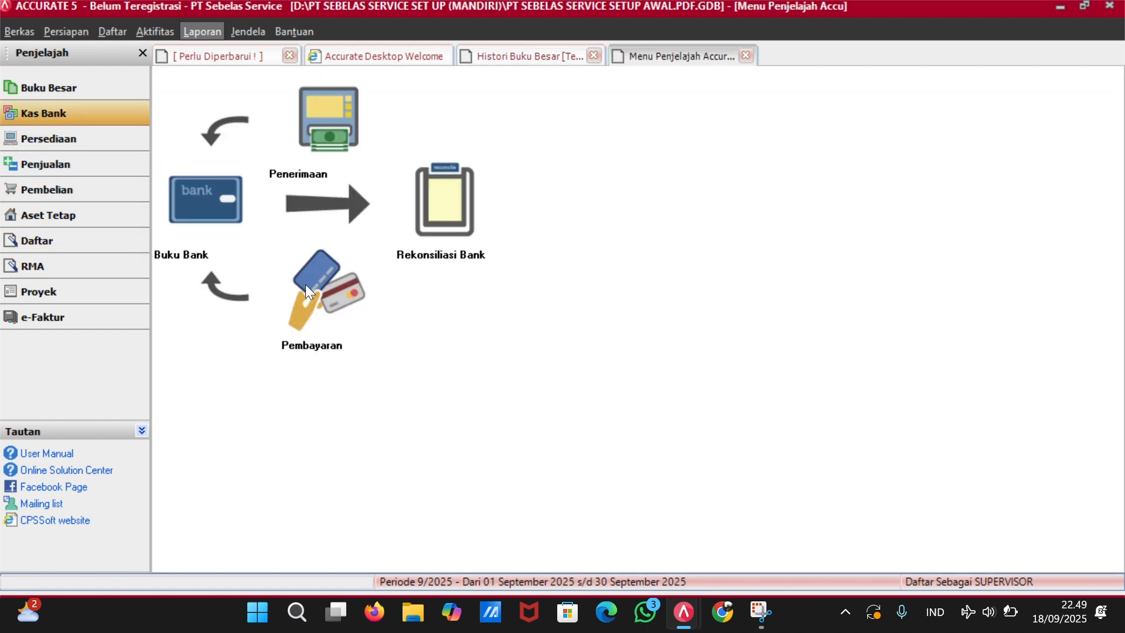
click(313, 288)
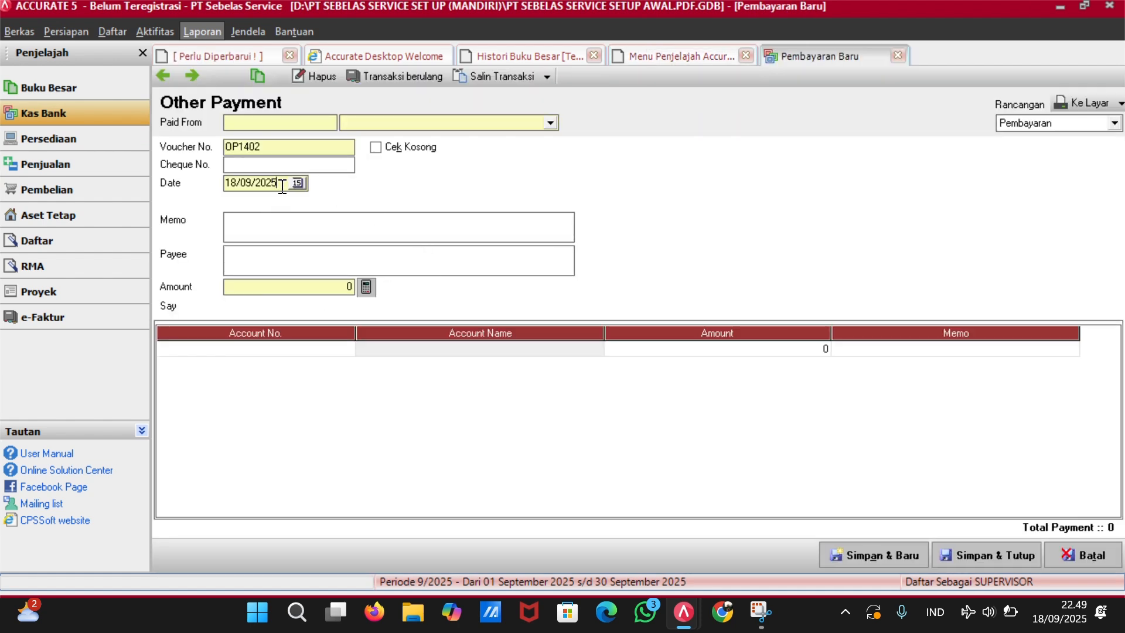
Date the payment 14/01/2023 and pay it from Bank BRI.
key(BackSpace)
key(BackSpace)
key(BackSpace)
key(BackSpace)
key(BackSpace)
key(BackSpace)
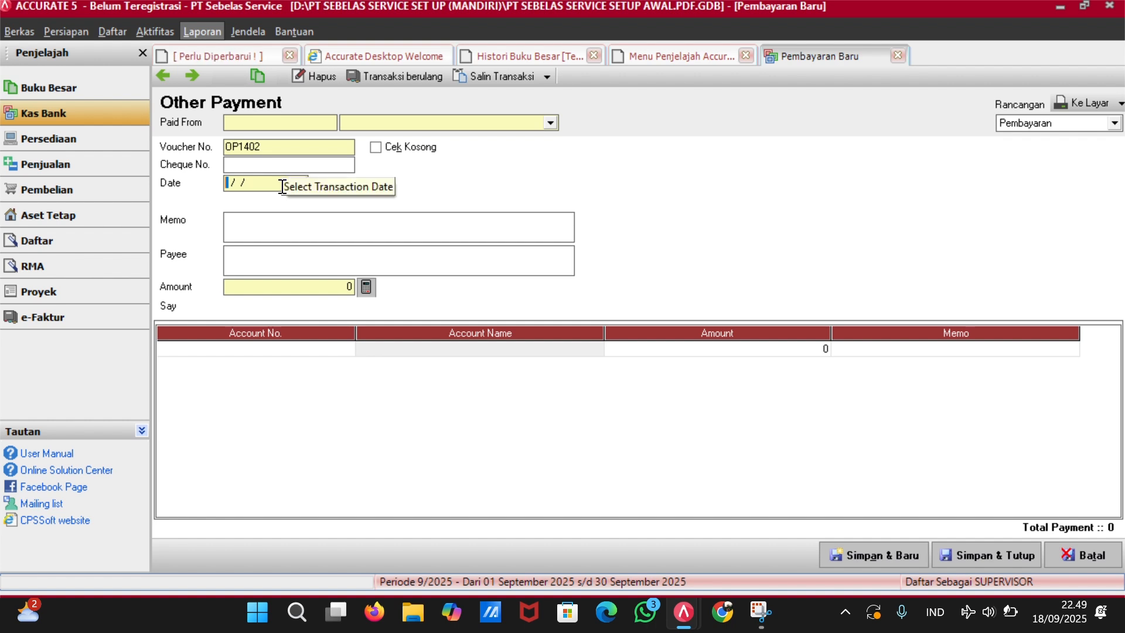
text(14/01/23)
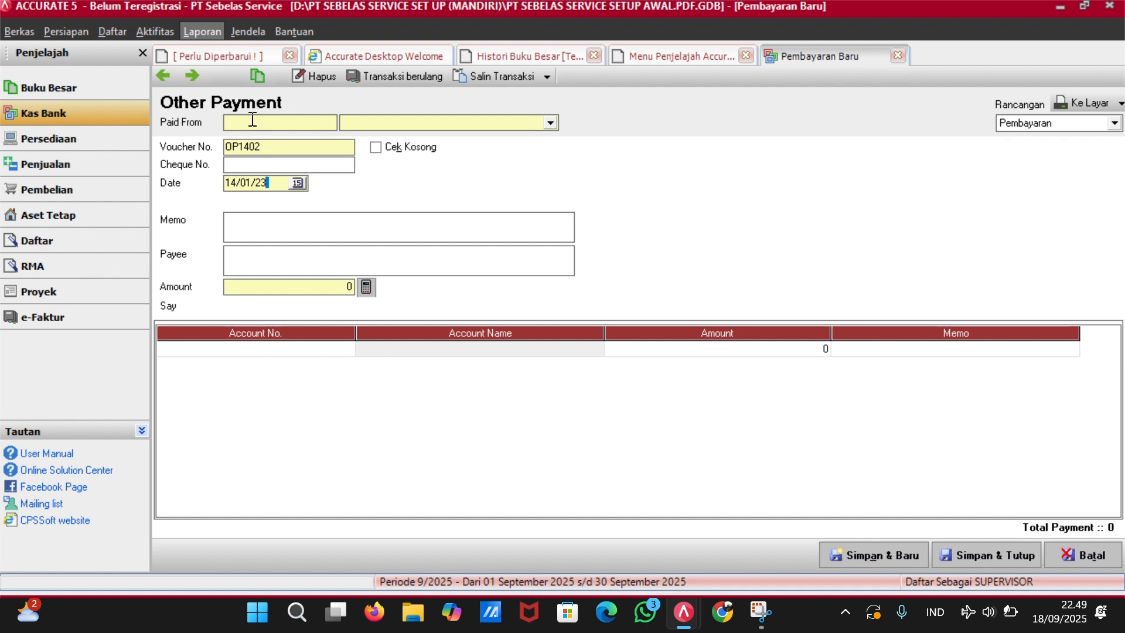
click(365, 121)
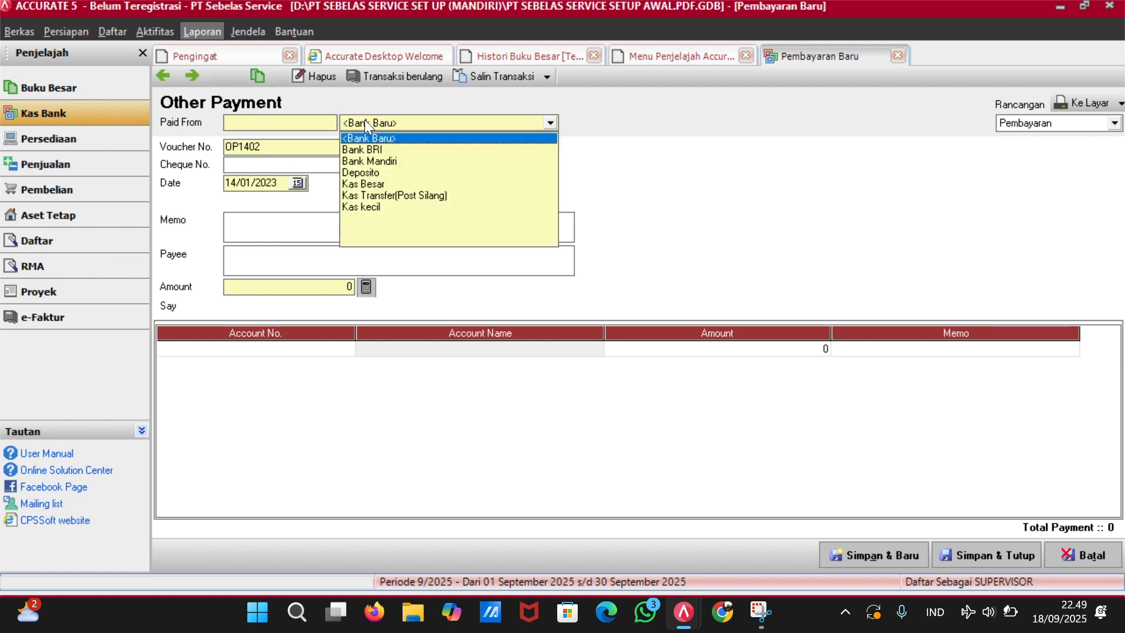
click(393, 150)
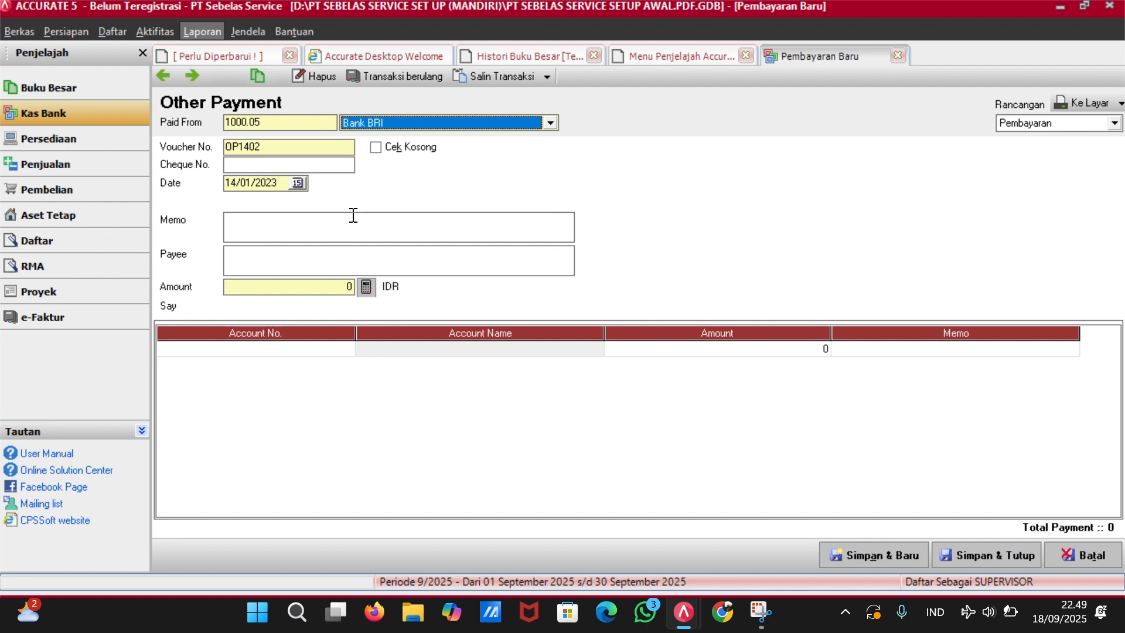
click(305, 142)
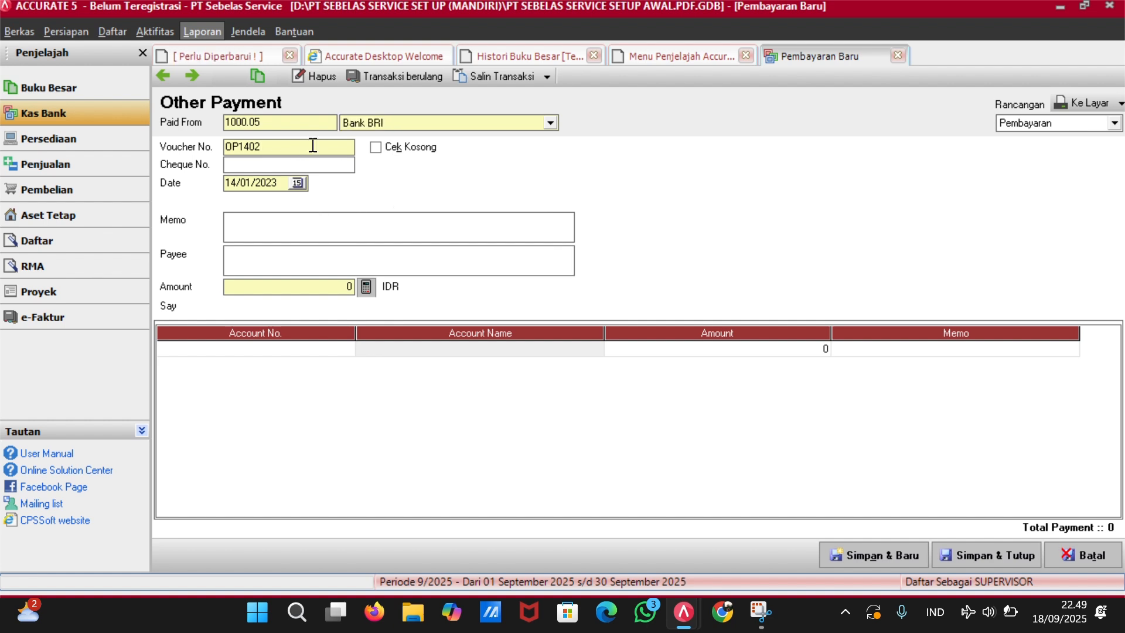
Enter memo 'Membayar Gaji Administrasi Minggu Kedua', payee 'Karyawan Administrasi' and amount 550000.
click(306, 219)
text(Membayar Gaji Ad)
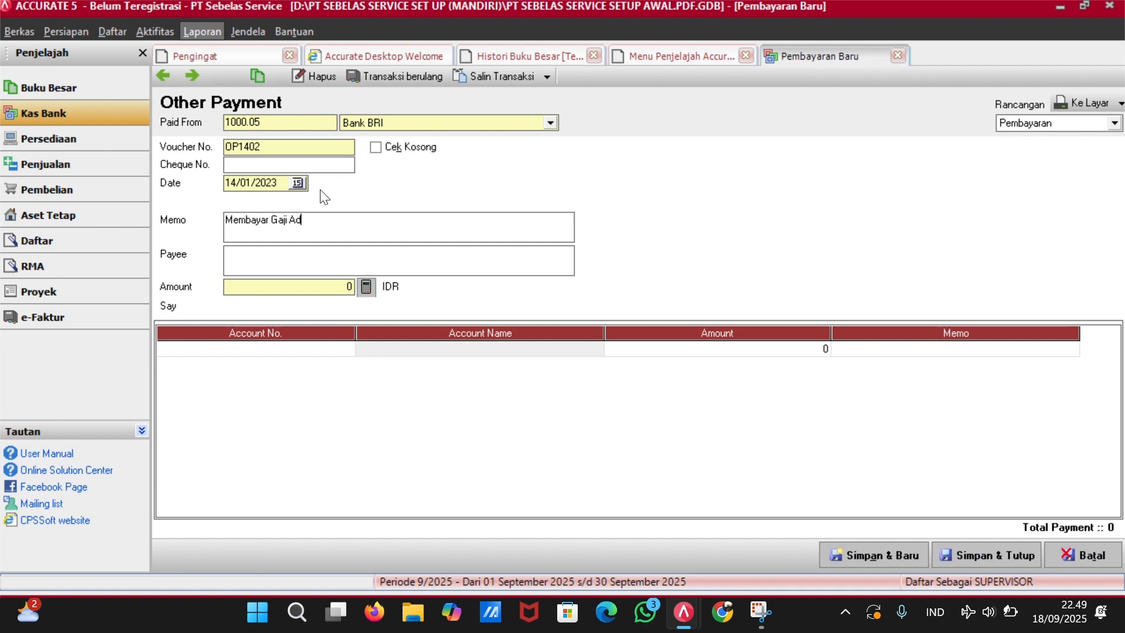
text(ministrasi )
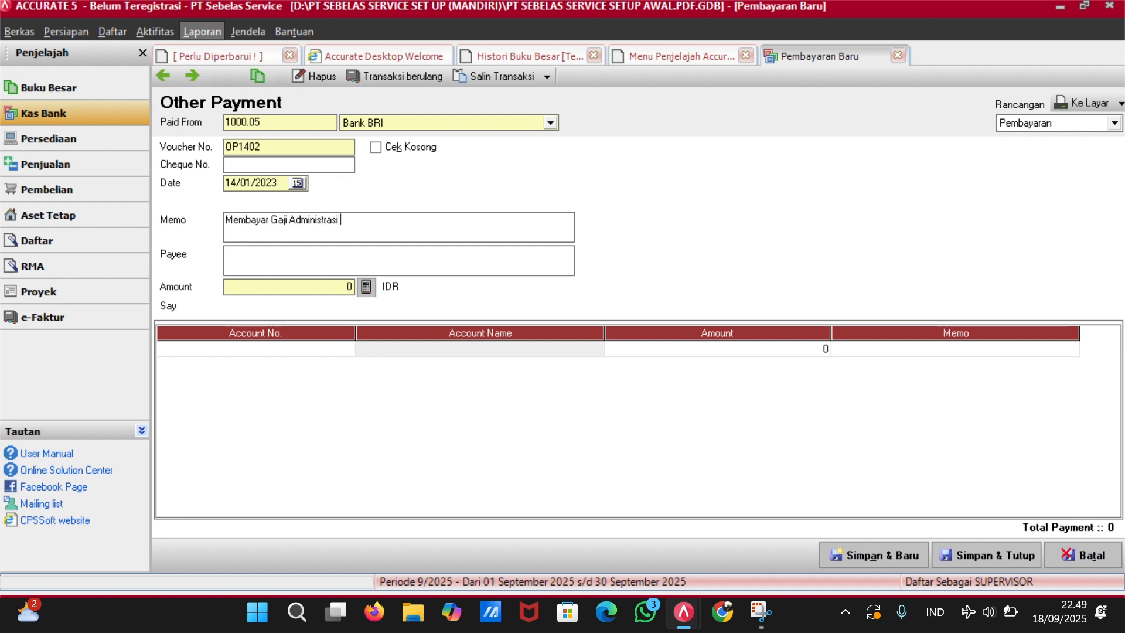
text(Minggu kedua)
key(BackSpace)
key(BackSpace)
key(BackSpace)
text(K)
click(332, 261)
text(Admini)
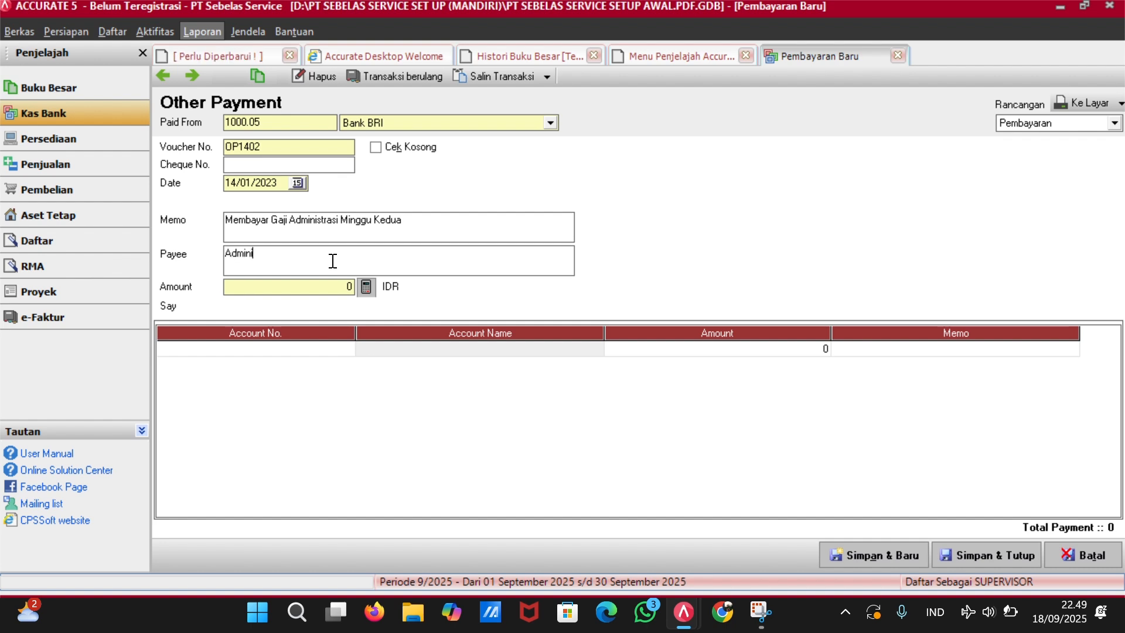
key(BackSpace)
key(BackSpace)
key(BackSpace)
key(BackSpace)
key(BackSpace)
key(BackSpace)
text(Karyawan Administ)
text(550000)
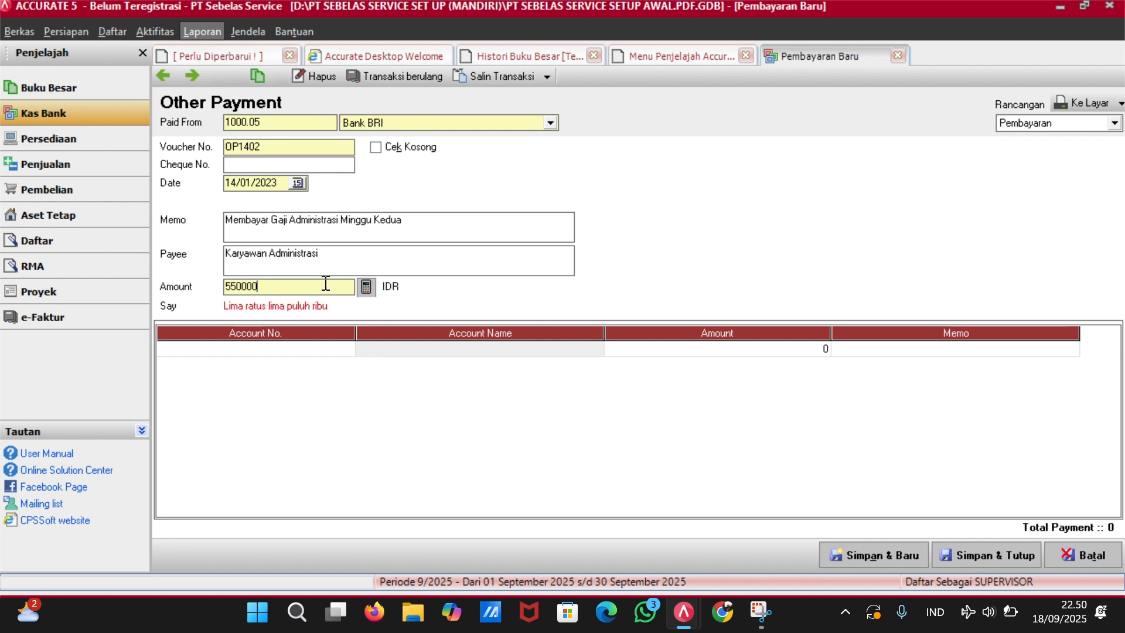
Attempt the account lookup for the payment line, which leaves account 1200 in the row.
click(343, 352)
click(346, 350)
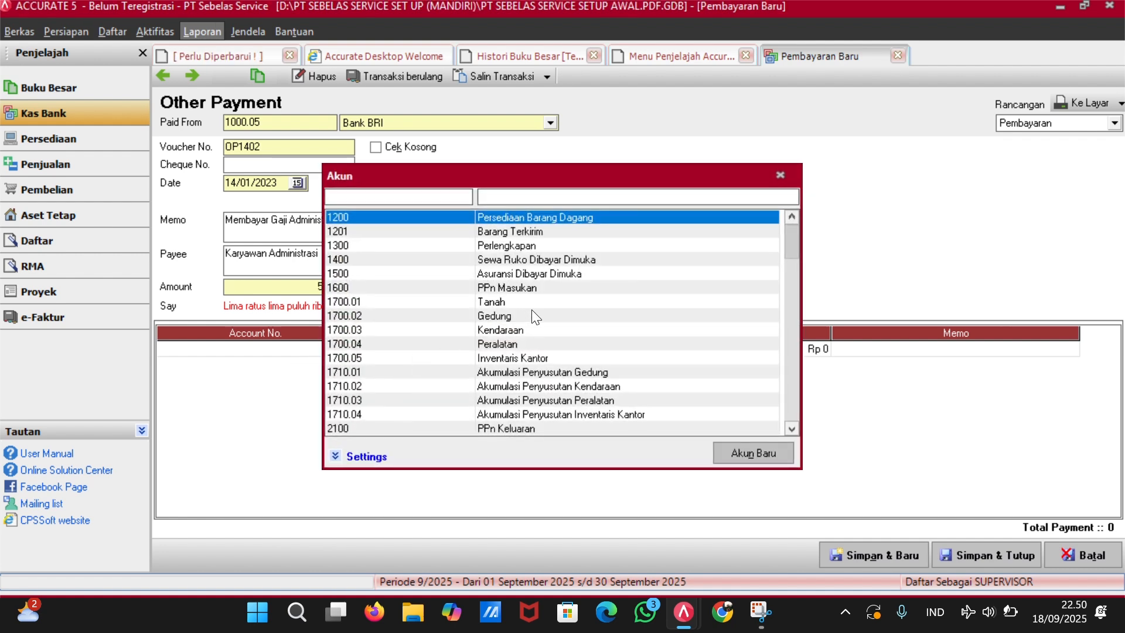
text(biay\)
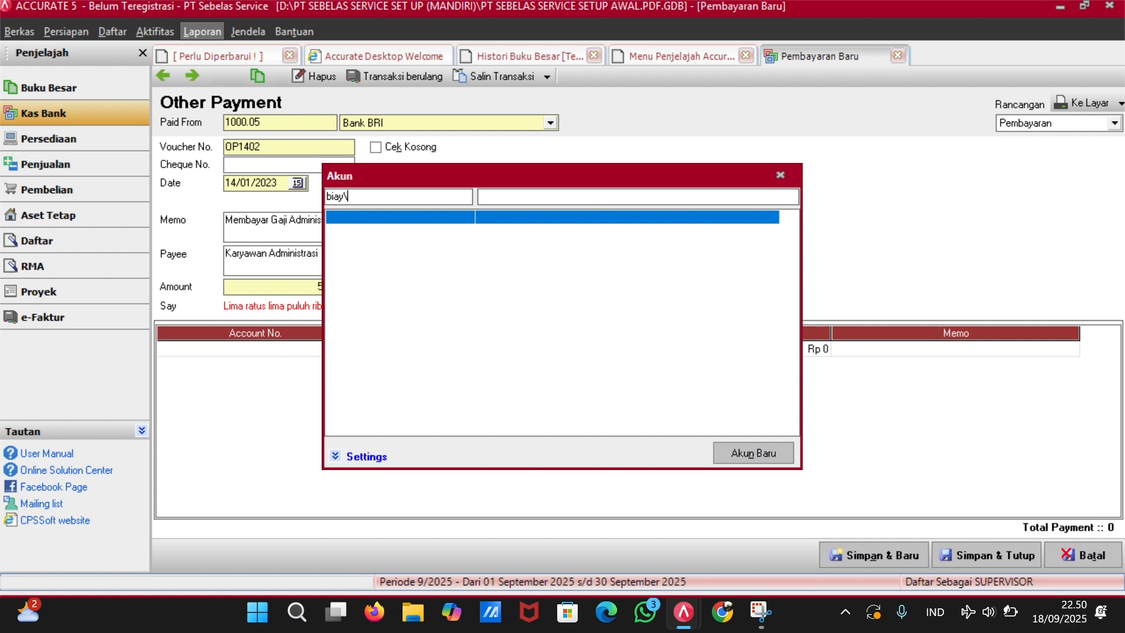
key(BackSpace)
key(BackSpace)
key(BackSpace)
key(BackSpace)
key(BackSpace)
key(Return)
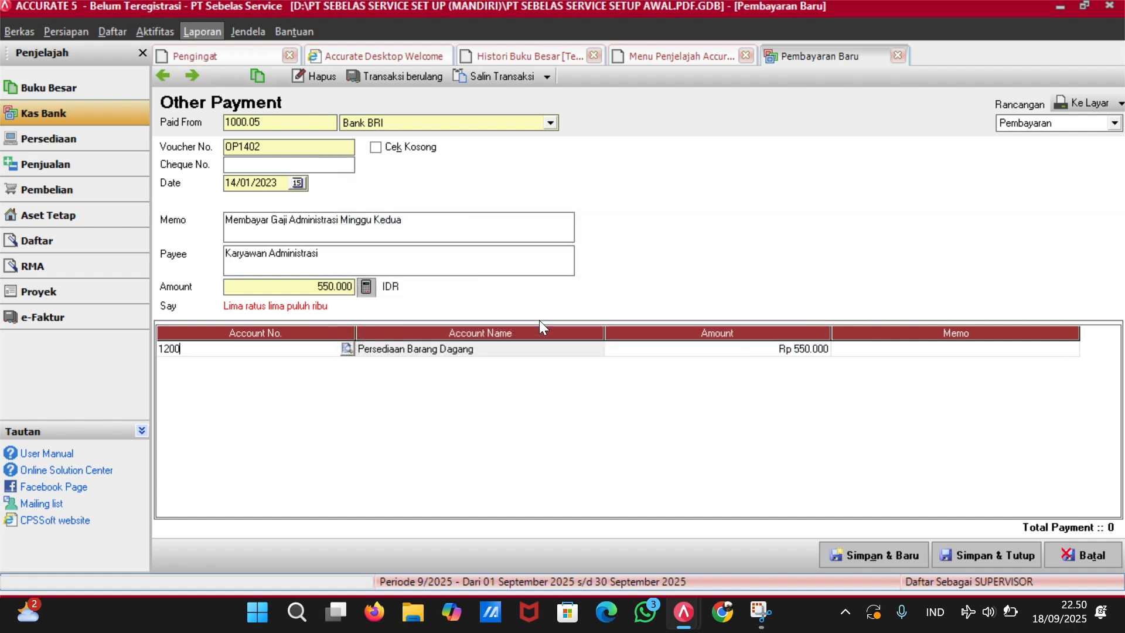
click(547, 349)
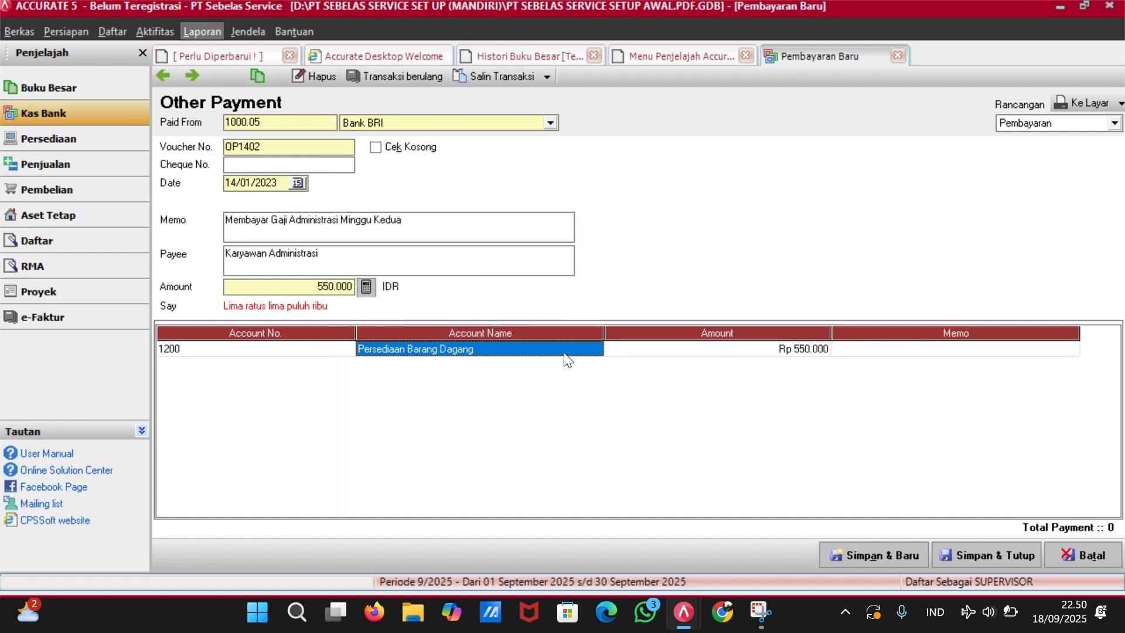
click(346, 349)
click(346, 349)
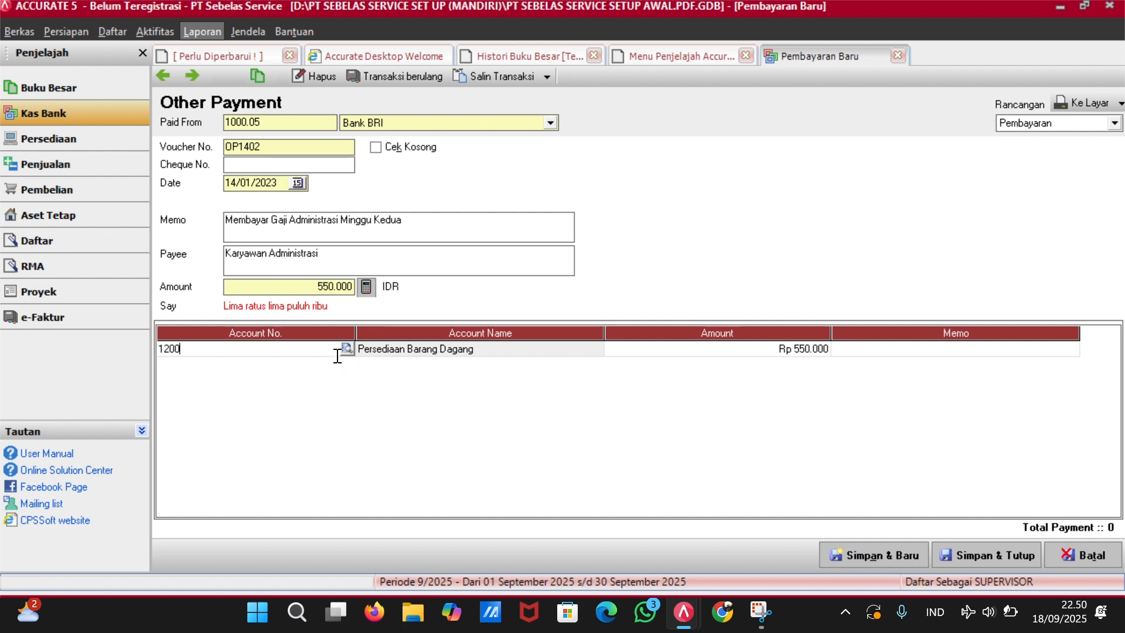
Replace it with 6201.02 Biaya Gaji Administrasi via a name search for 'bi' and save.
click(349, 347)
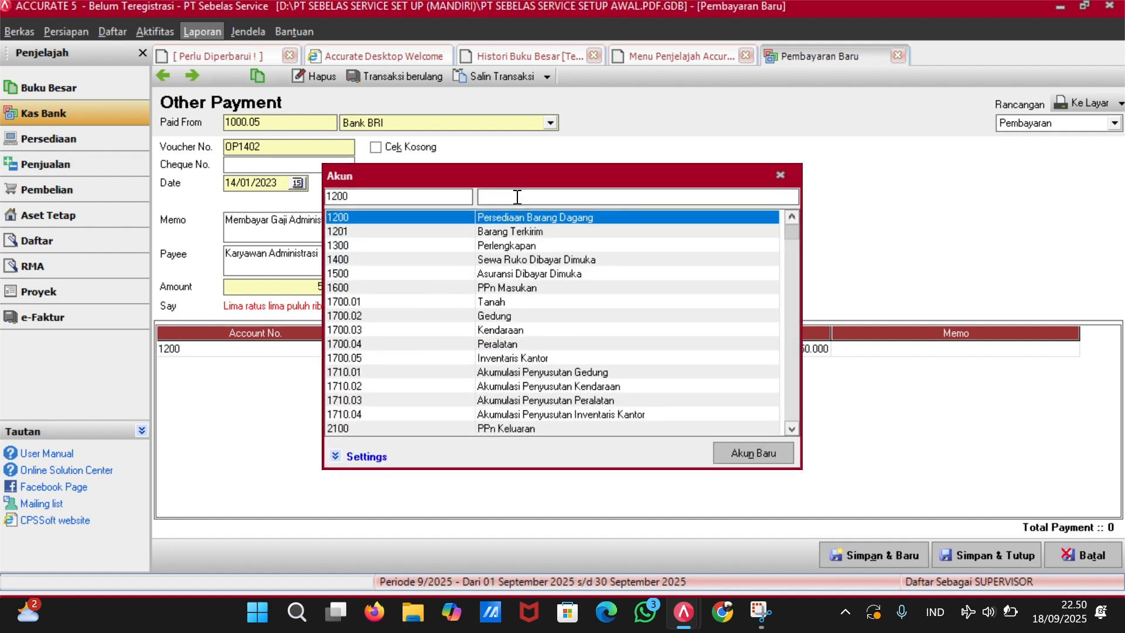
click(517, 197)
text(bi)
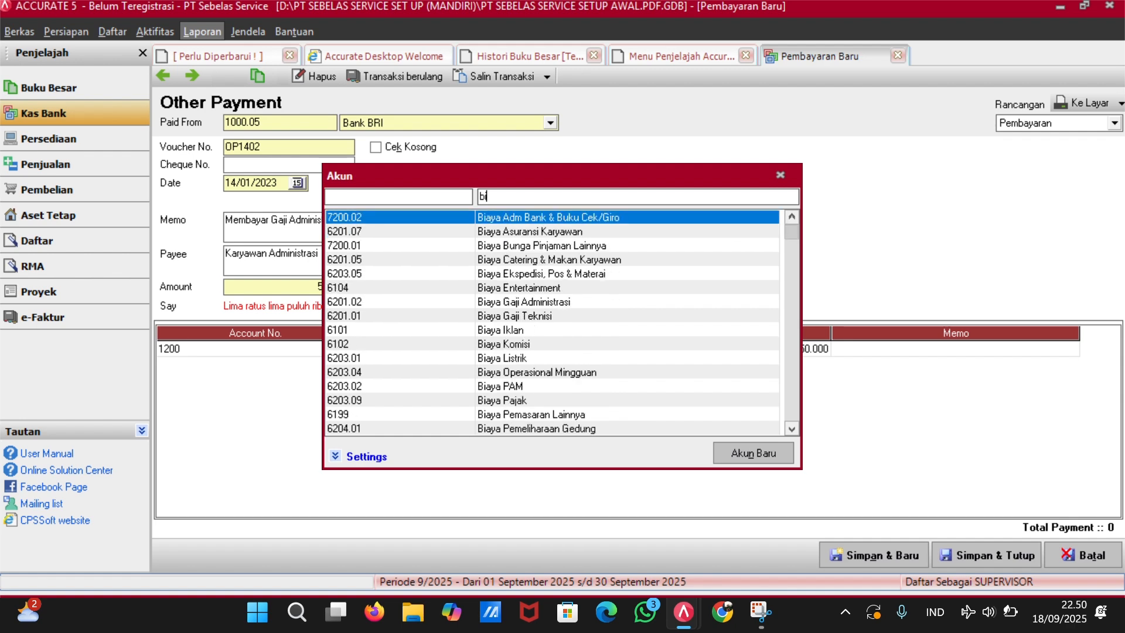
key(Down)
key(Down)
key(Down)
key(Down)
key(Down)
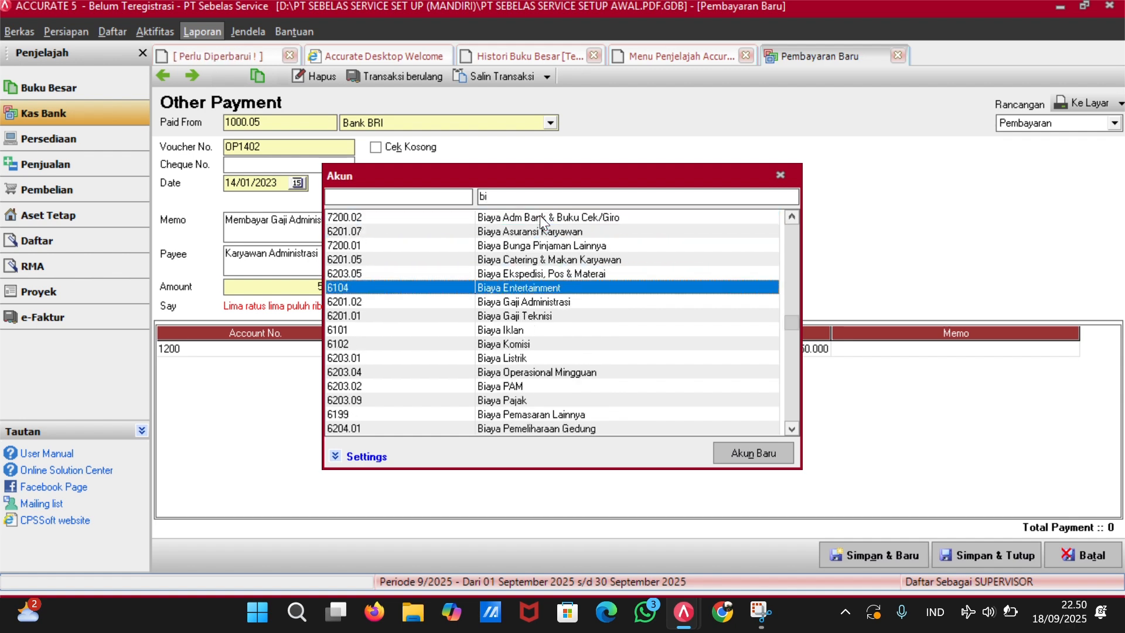
key(Down)
key(Down)
key(Up)
key(Return)
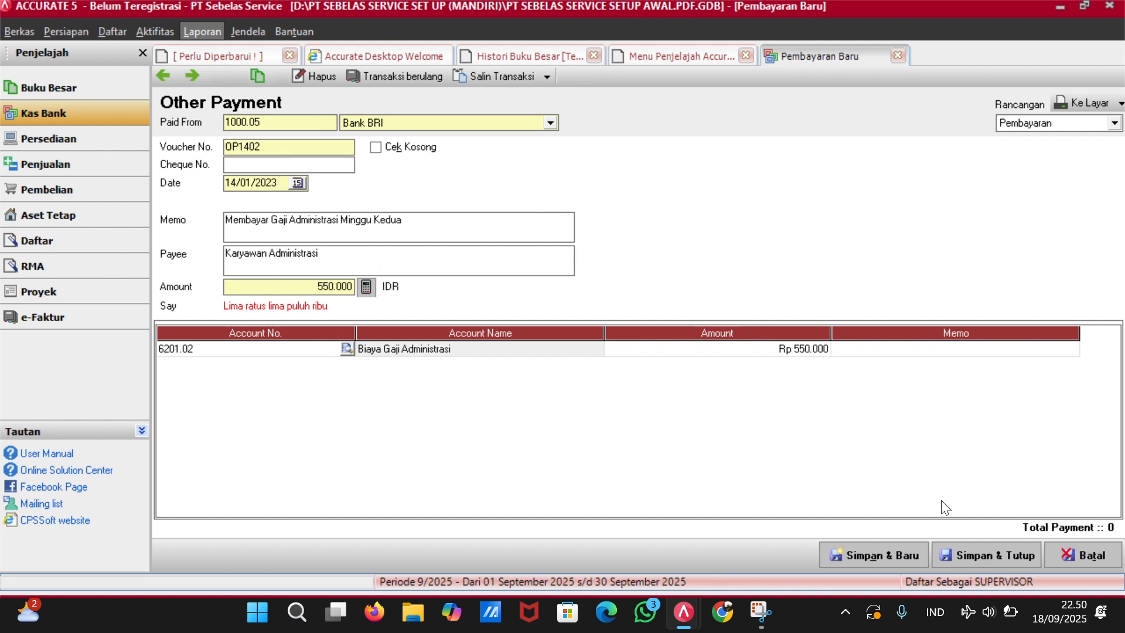
click(973, 557)
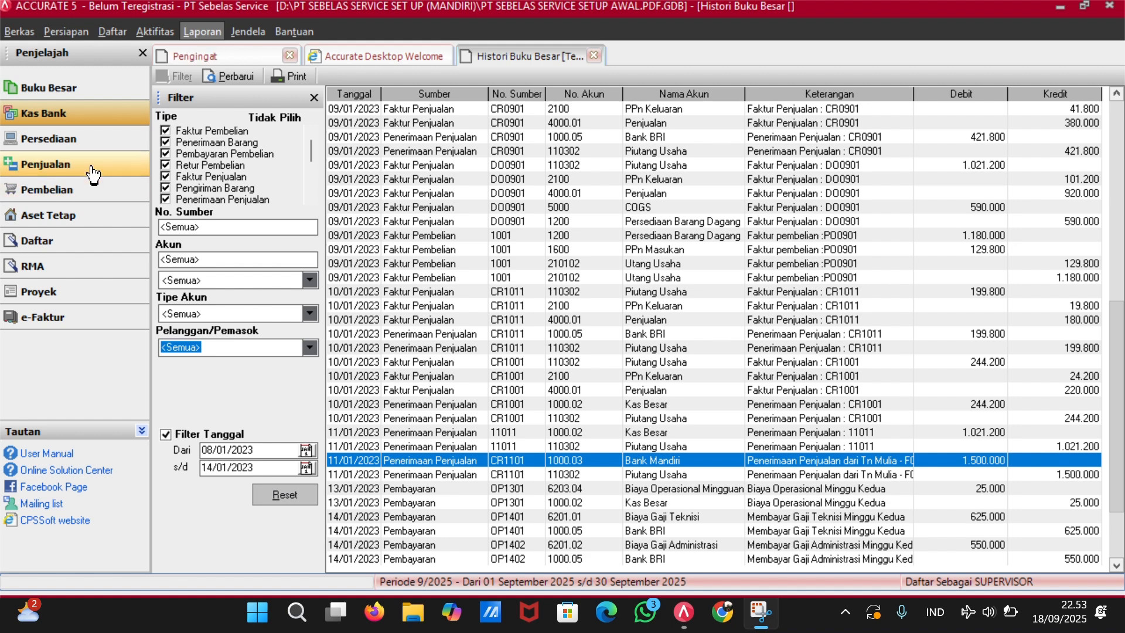
From Pembelian, open a new Pembayaran Pembelian form numbered 1001.
click(103, 200)
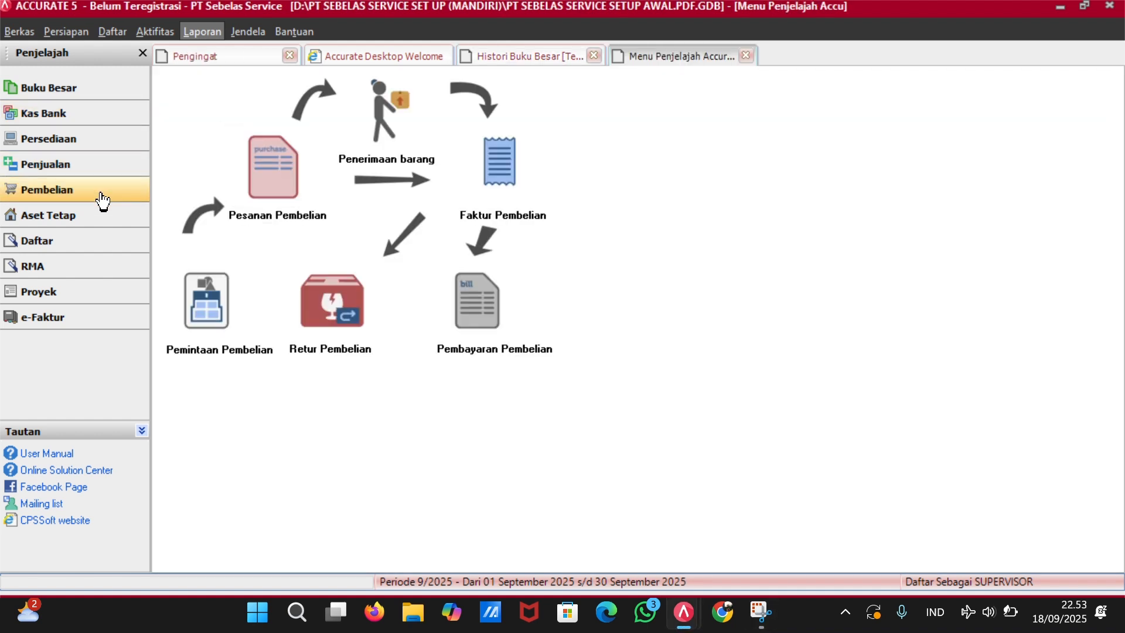
click(473, 300)
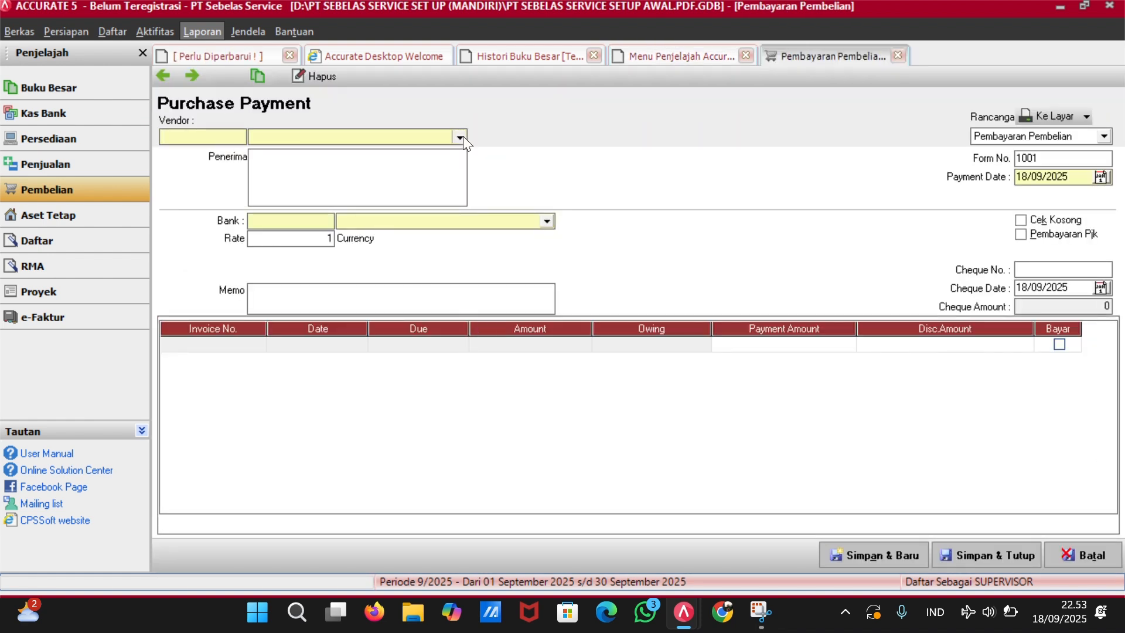
Choose vendor UD Sumber Mandiri Solo and mark invoice PO0901 as paid in full.
click(458, 138)
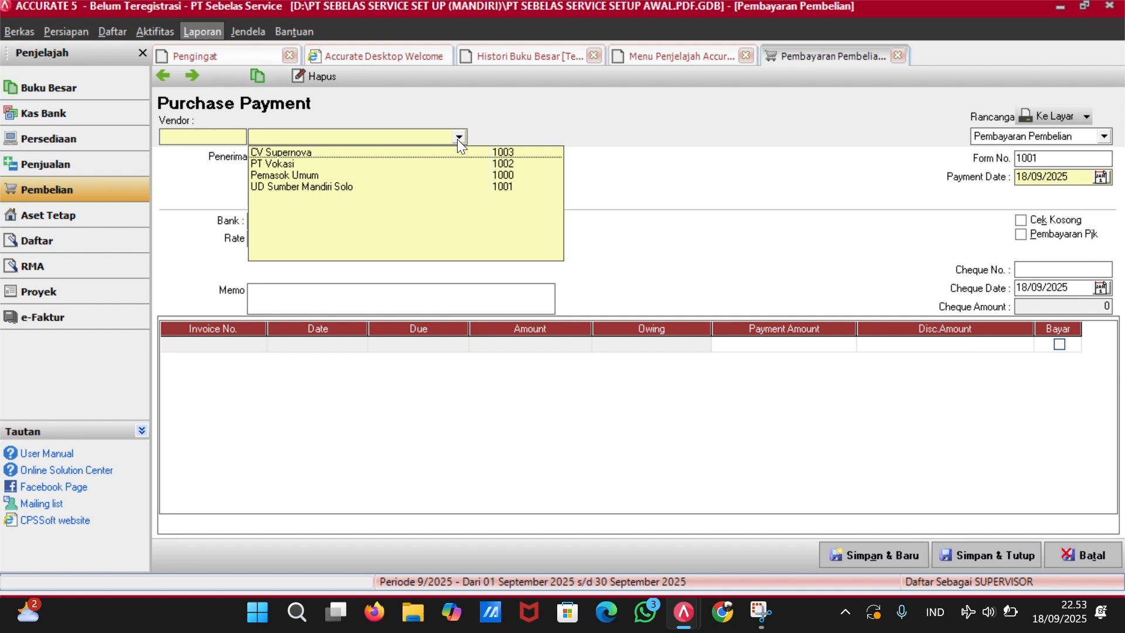
click(358, 185)
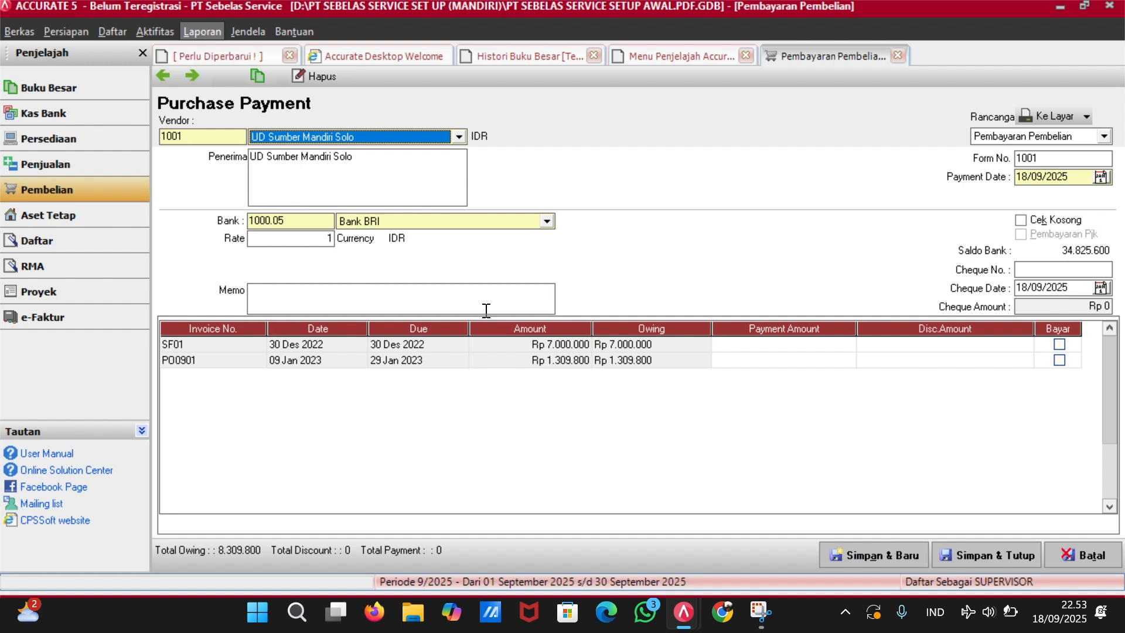
click(1058, 360)
Set the cheque date to 14/01/2023 and the cheque number to 1403.
click(1077, 290)
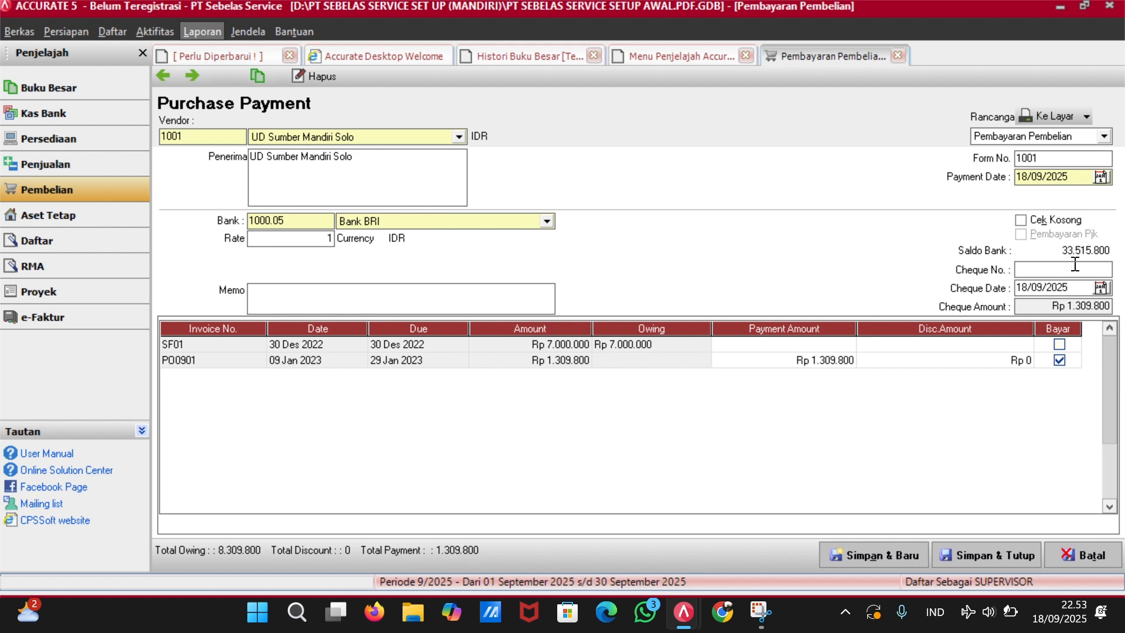
key(BackSpace)
key(BackSpace)
key(BackSpace)
key(BackSpace)
key(BackSpace)
key(BackSpace)
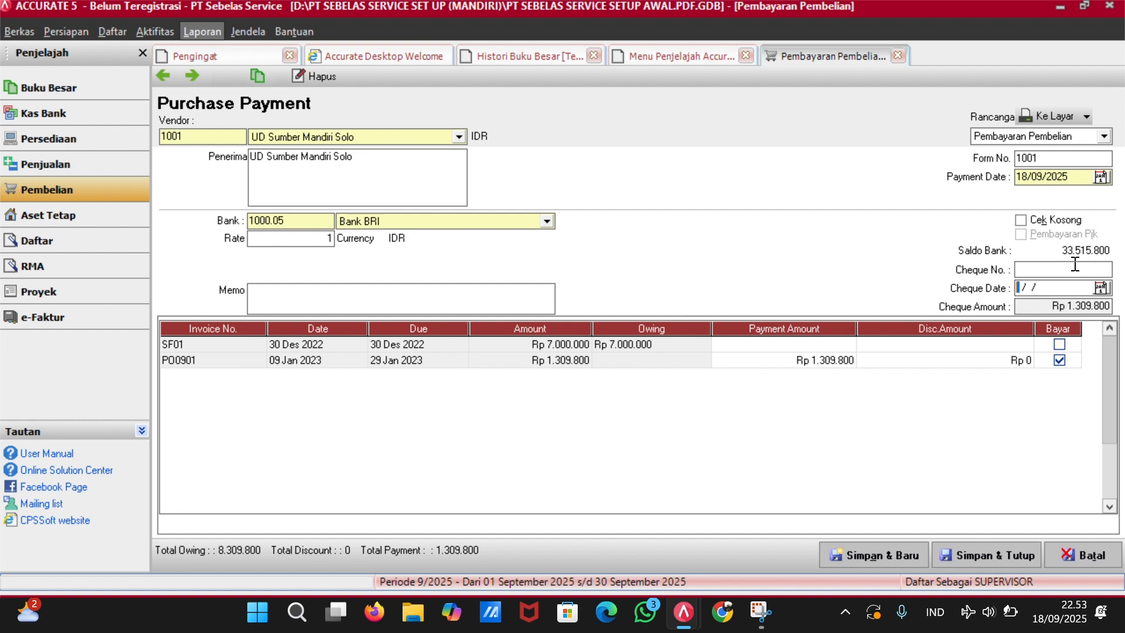
text(14/01/23)
key(Tab)
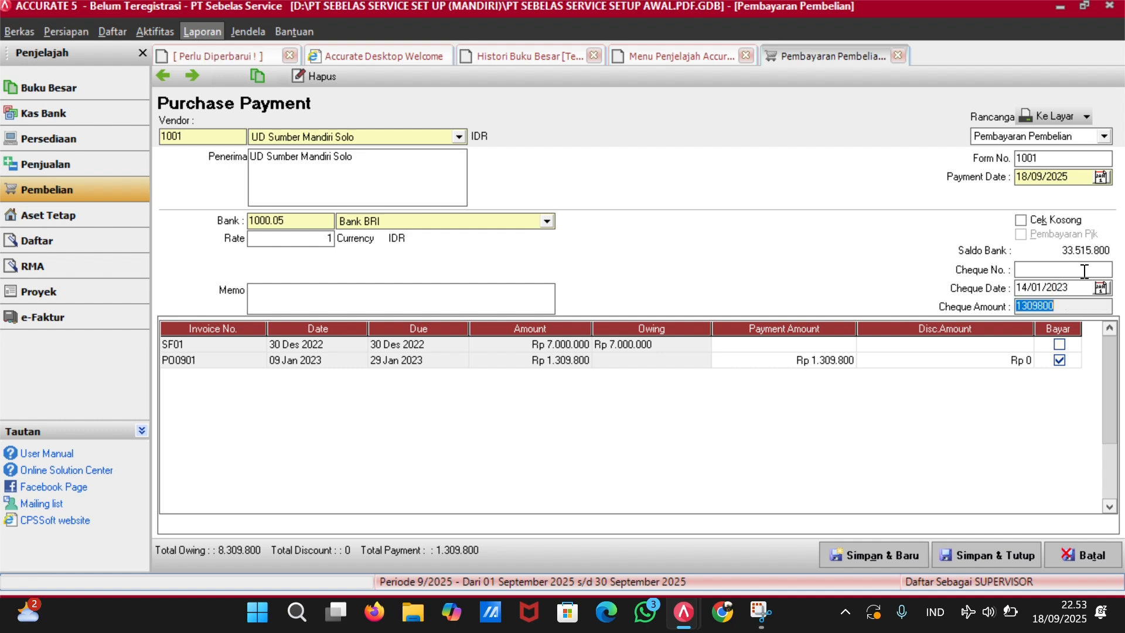
click(1084, 270)
text(1)
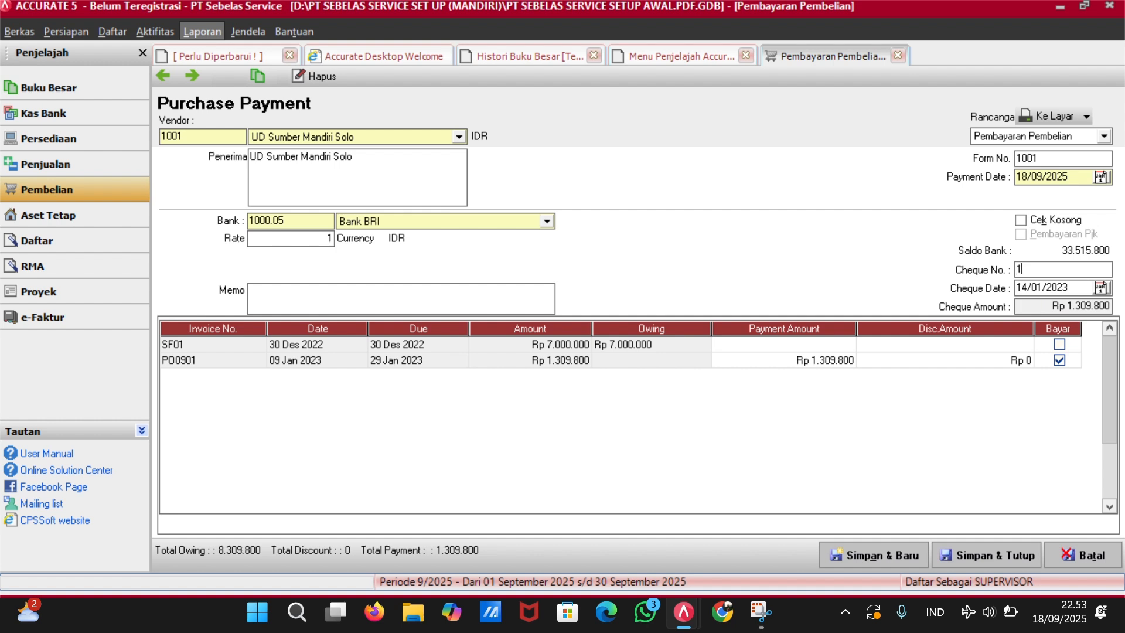
text(403)
Pay from the Kas Besar account and set the payment date to 14/01/2023.
click(544, 221)
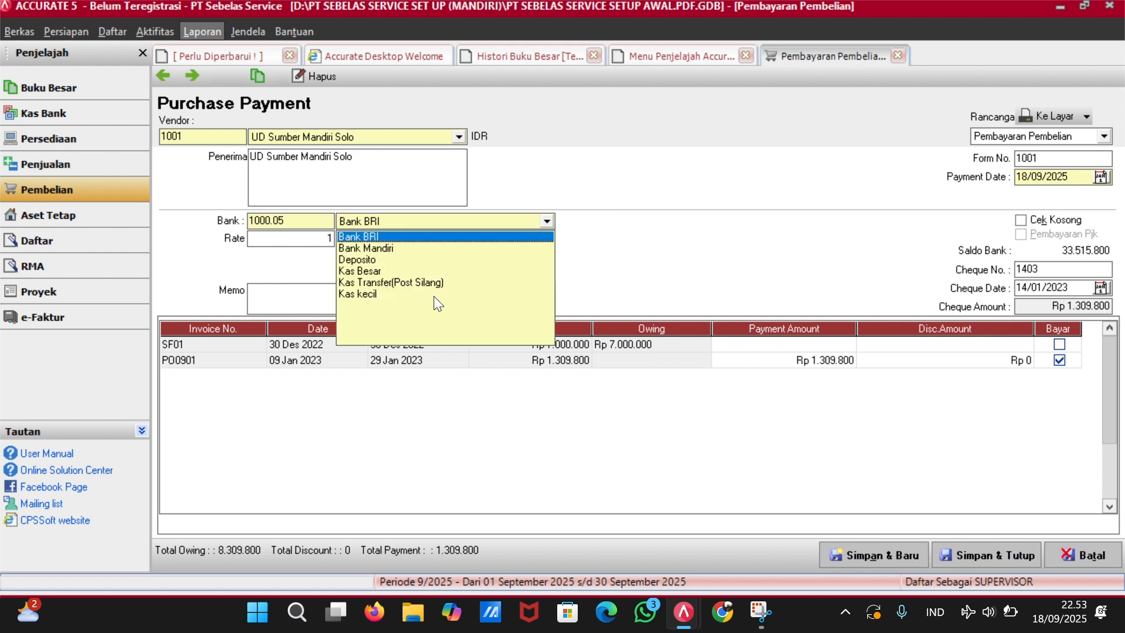
click(434, 270)
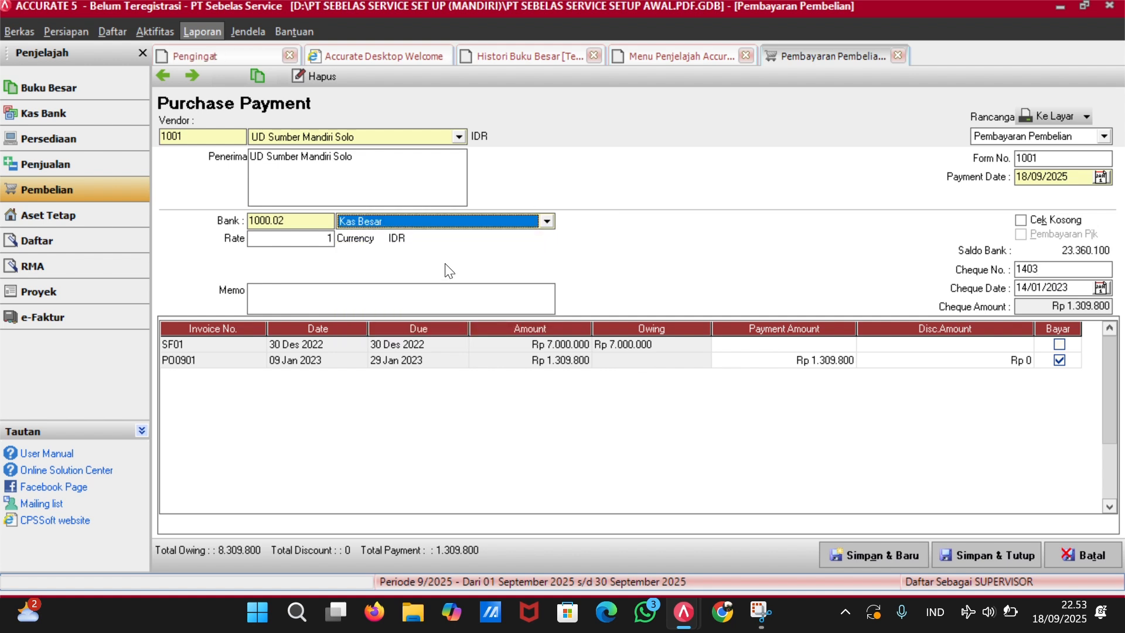
click(1079, 175)
key(BackSpace)
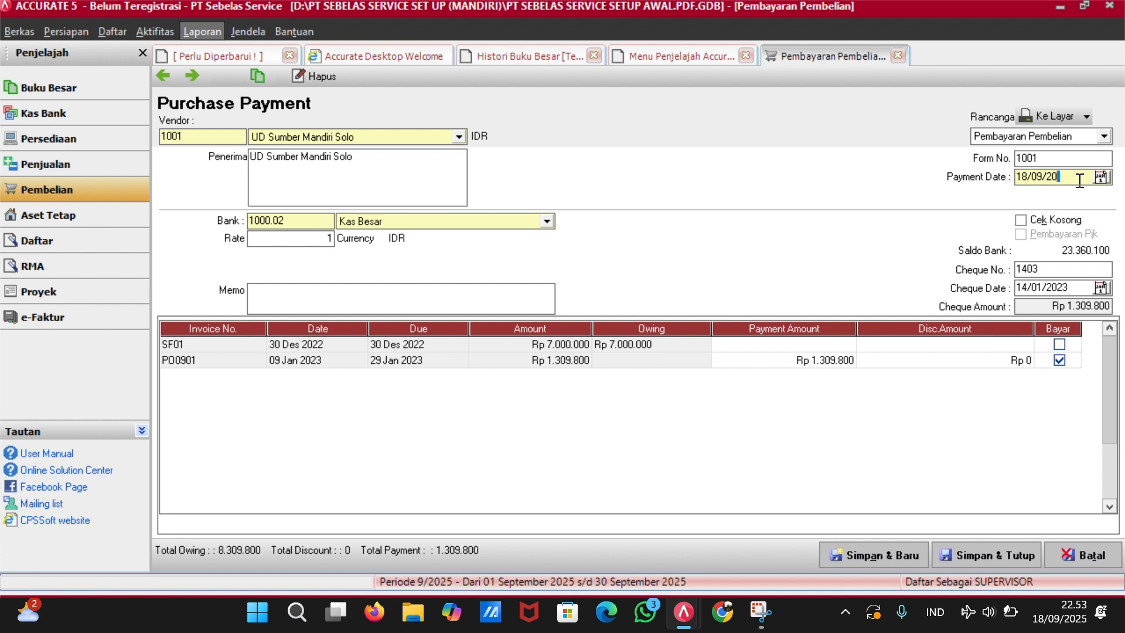
key(BackSpace)
key(BackSpace)
key(BackSpace)
key(BackSpace)
key(BackSpace)
key(BackSpace)
text(14/01/202)
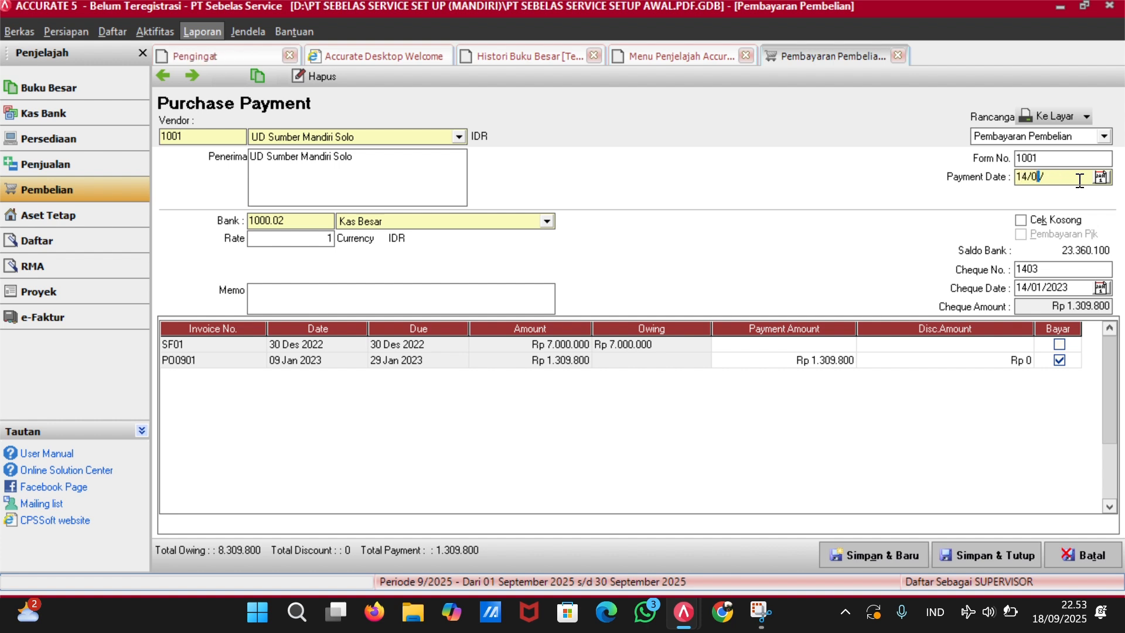
text(3)
key(Tab)
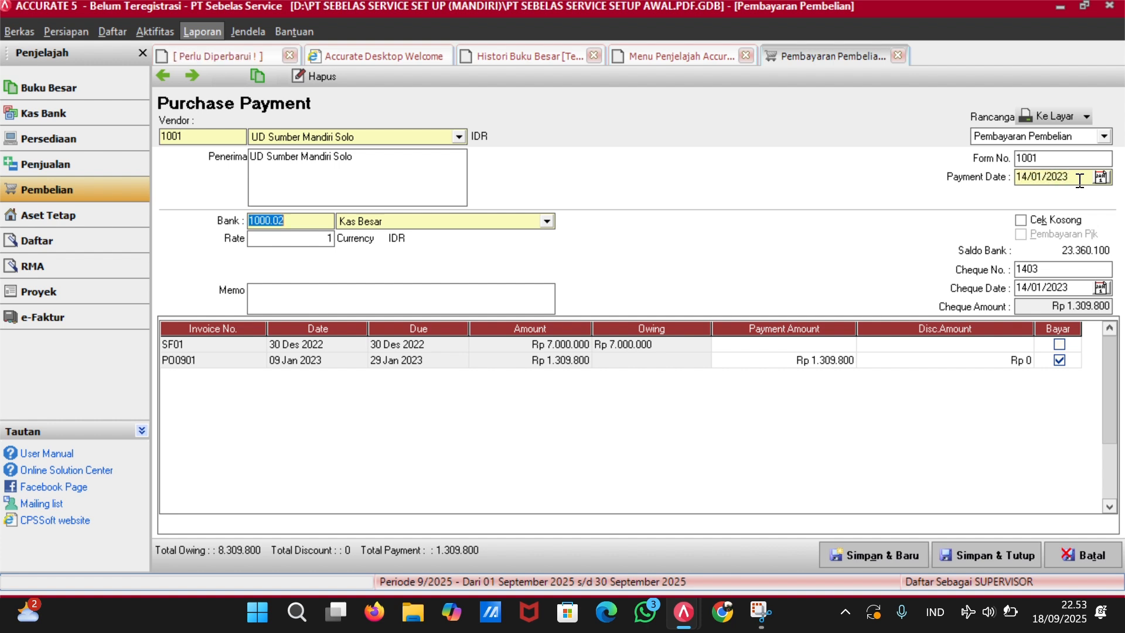
Change the form number from 1001 to 1403.
click(1068, 159)
key(BackSpace)
text(1)
text(3)
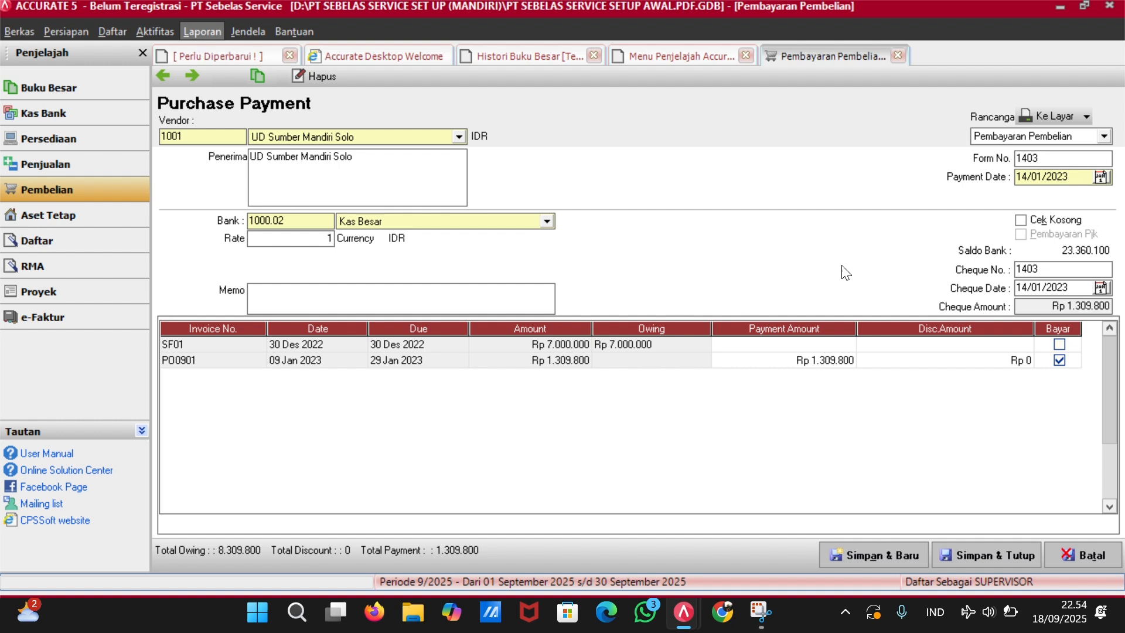
Save the payment, check its 1.309.800 Kas Besar entry in ledger history, and reopen payment 1403.
click(1009, 560)
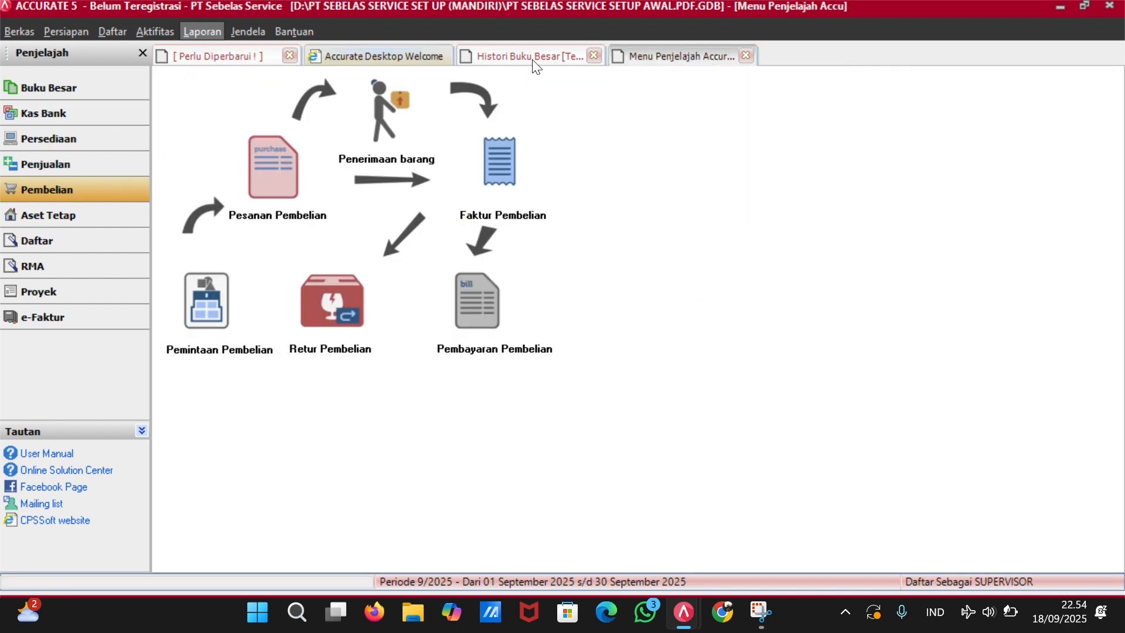
click(498, 56)
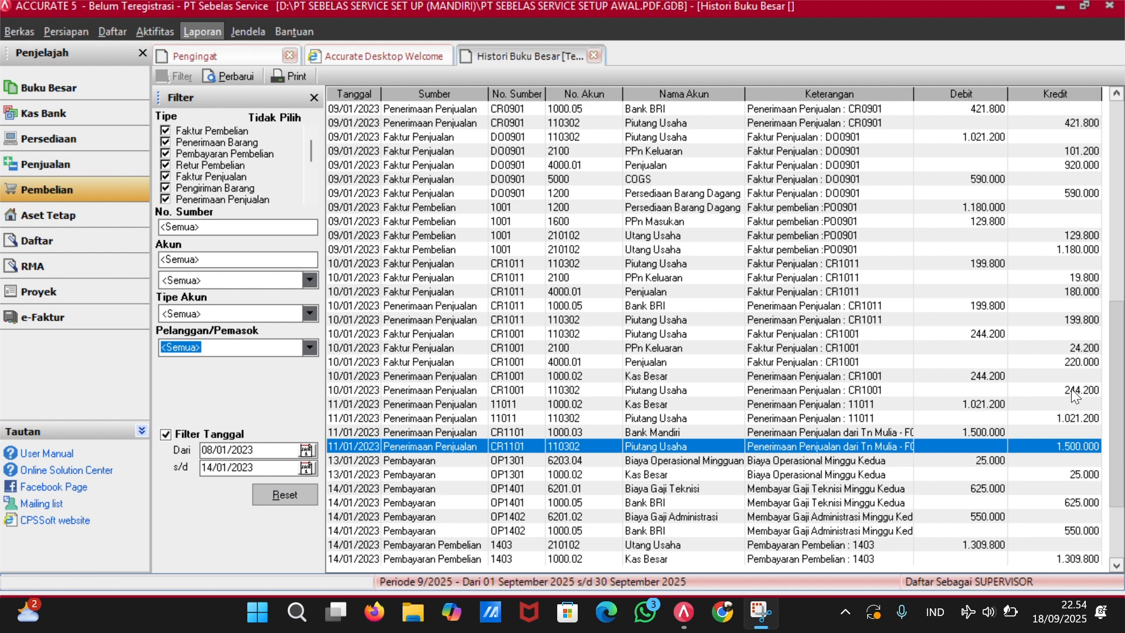
click(882, 544)
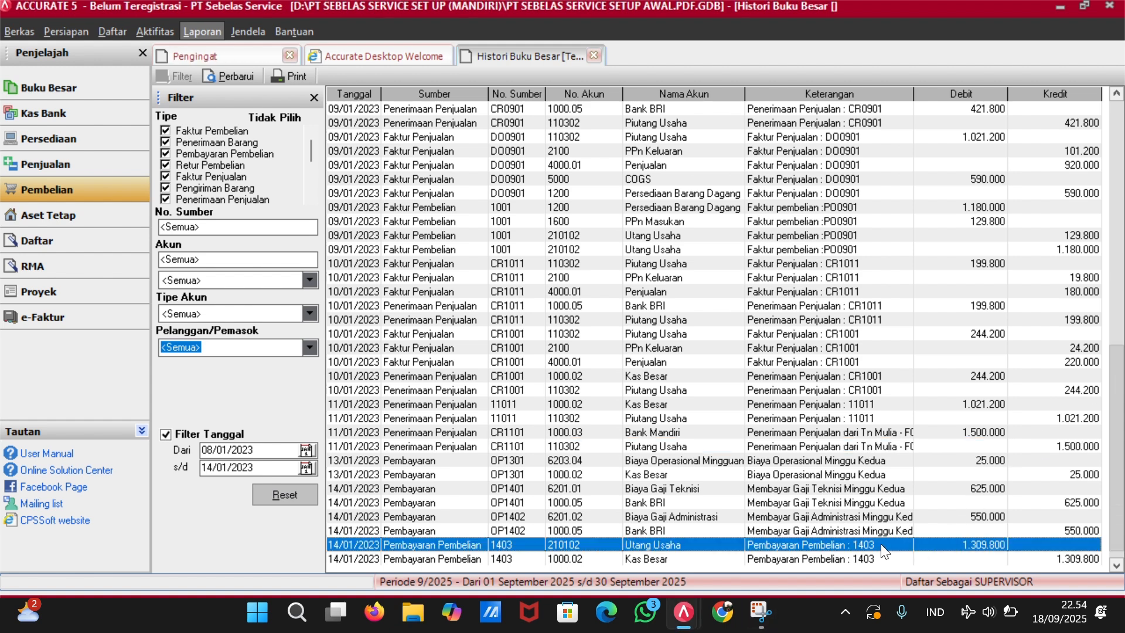
double_click(880, 544)
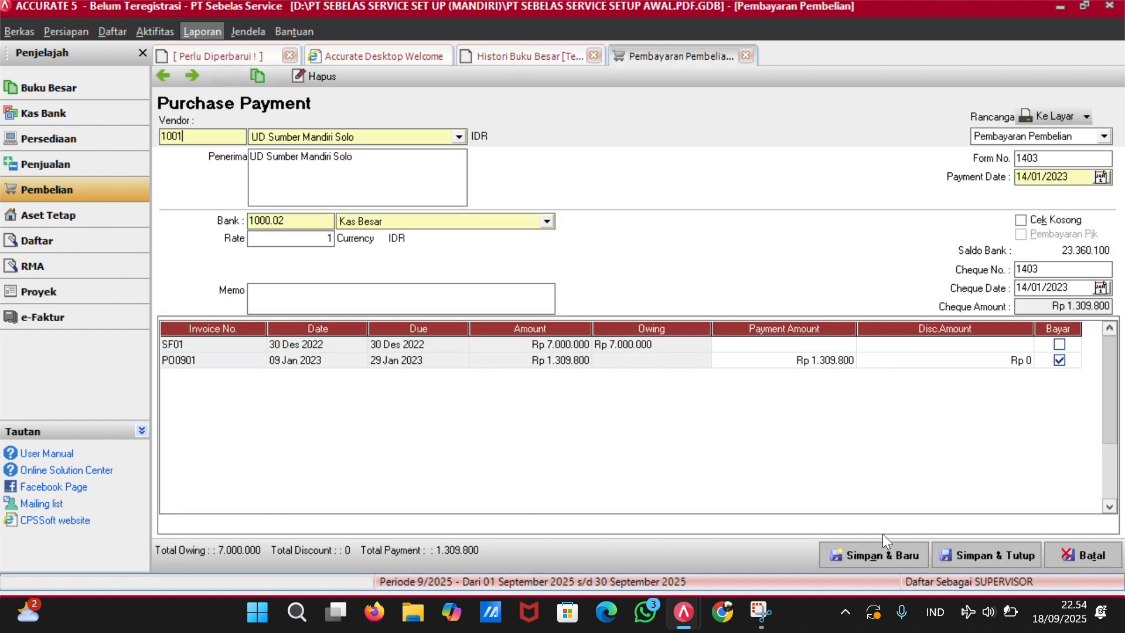
Renumber payment 1403 as P00901, save it, and refresh the ledger history.
click(1051, 161)
key(BackSpace)
key(BackSpace)
key(BackSpace)
key(BackSpace)
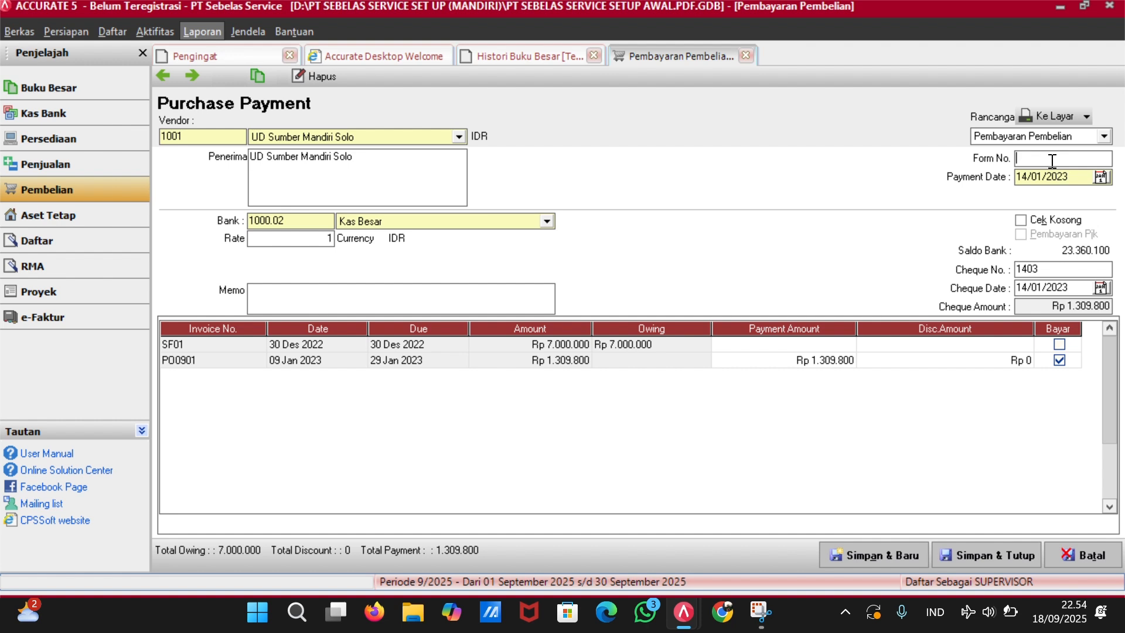
text(p)
key(BackSpace)
text(P00901)
click(959, 547)
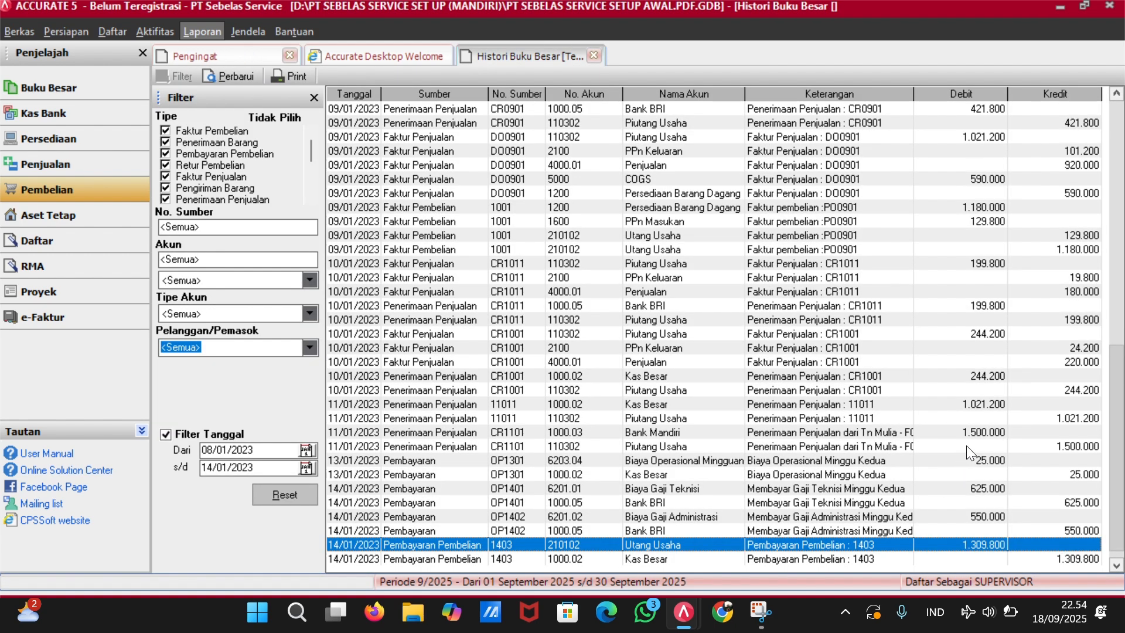
click(223, 77)
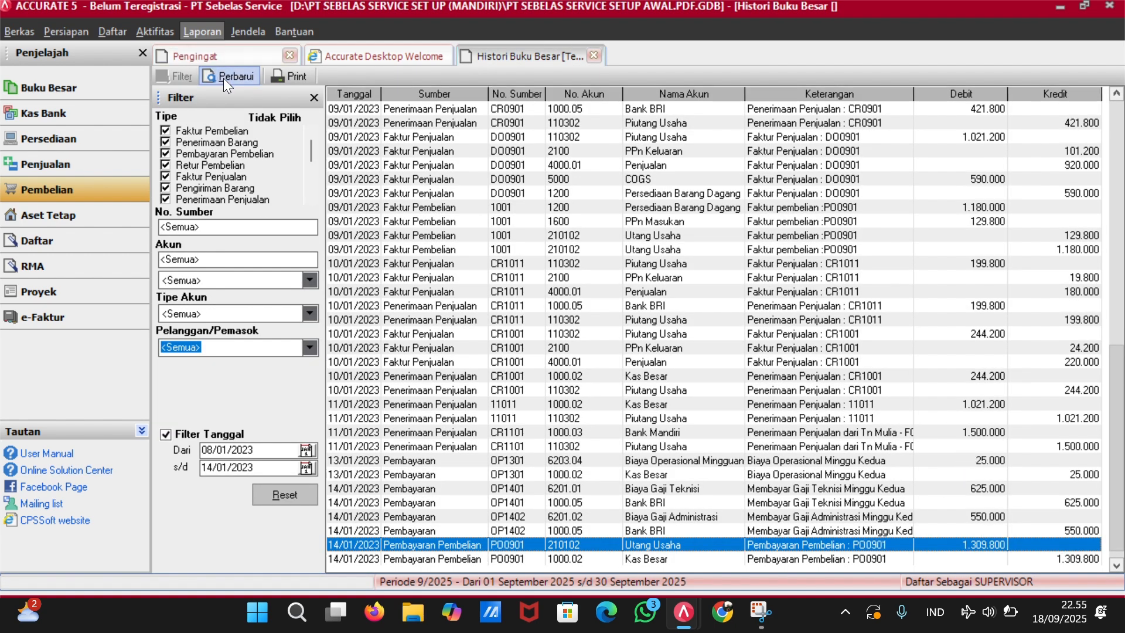